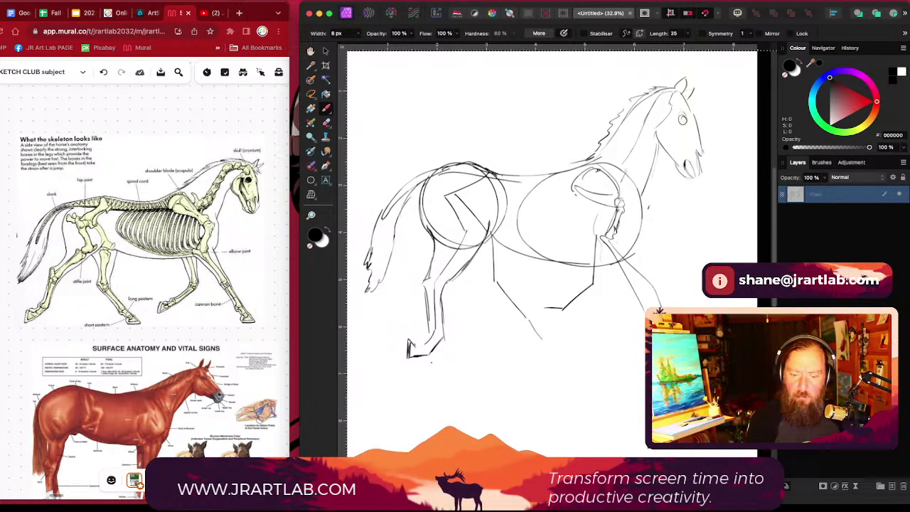
# Step: Undo the last hoof strokes on the trailing hind leg
pyautogui.press('super+z')
pyautogui.press('super+z')
pyautogui.press('super+z')
pyautogui.press('super+z')
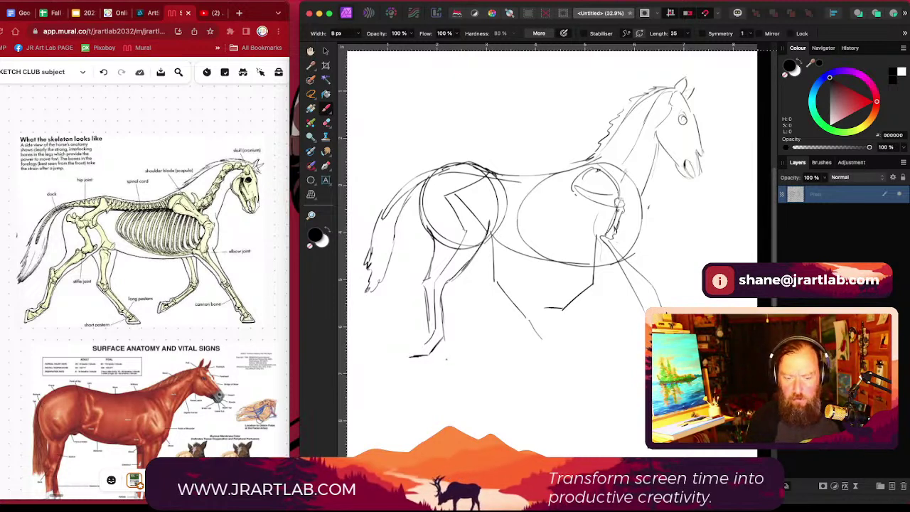
# Step: Set the brush colour to grey 686868 and redraw the trailing hind leg's pastern and hoof
pyautogui.click(829, 97)
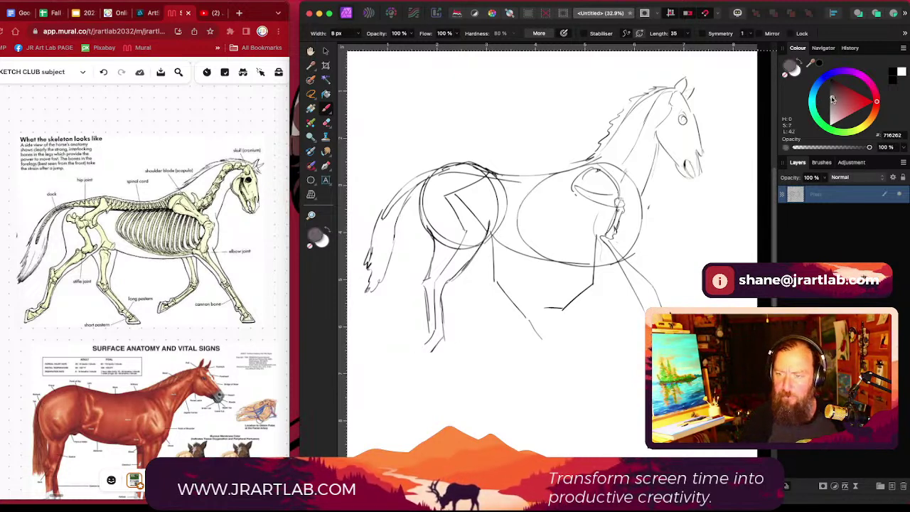
pyautogui.moveTo(431, 352); pyautogui.dragTo(424, 359)
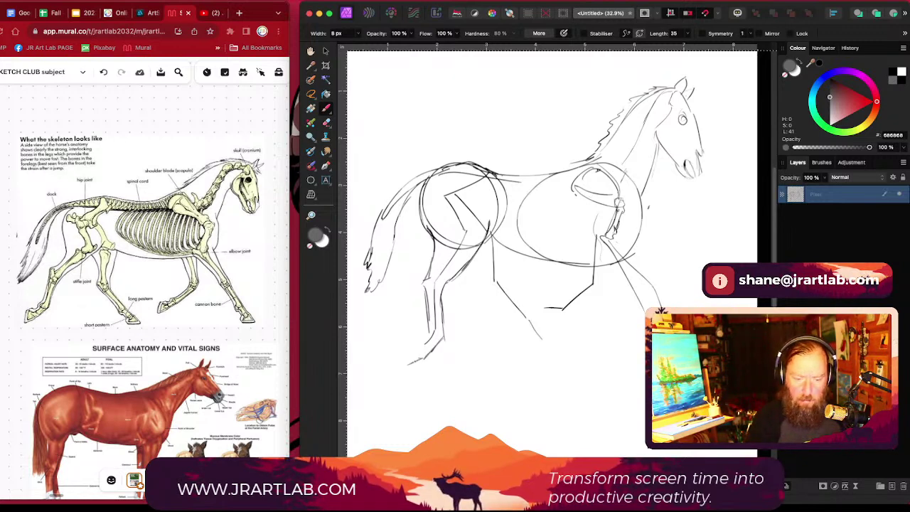
pyautogui.moveTo(403, 347)
pyautogui.mouseDown()
pyautogui.moveTo(404, 362)
pyautogui.moveTo(420, 346)
pyautogui.mouseUp()
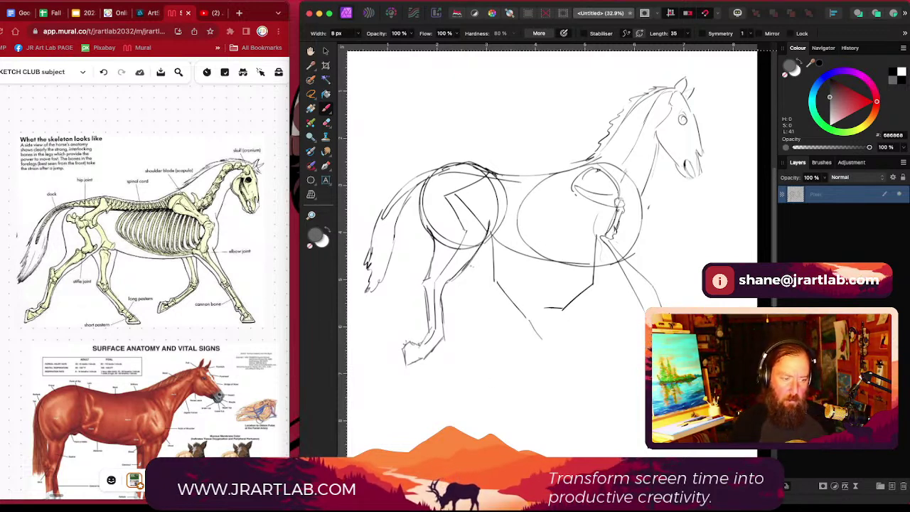
# Step: Sketch the front and back contours of the forward hind leg around its guide line, from the thigh down to the fetlock
pyautogui.moveTo(474, 260); pyautogui.dragTo(488, 295)
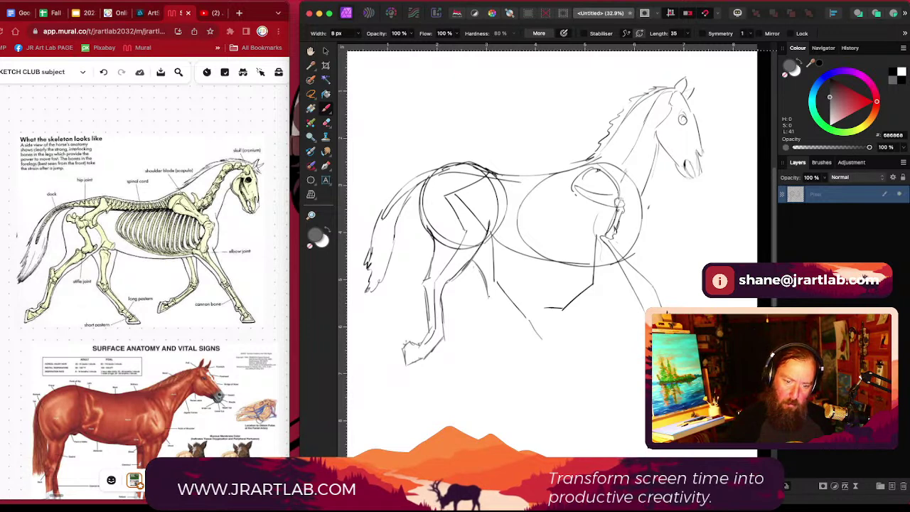
pyautogui.moveTo(512, 250); pyautogui.dragTo(516, 286)
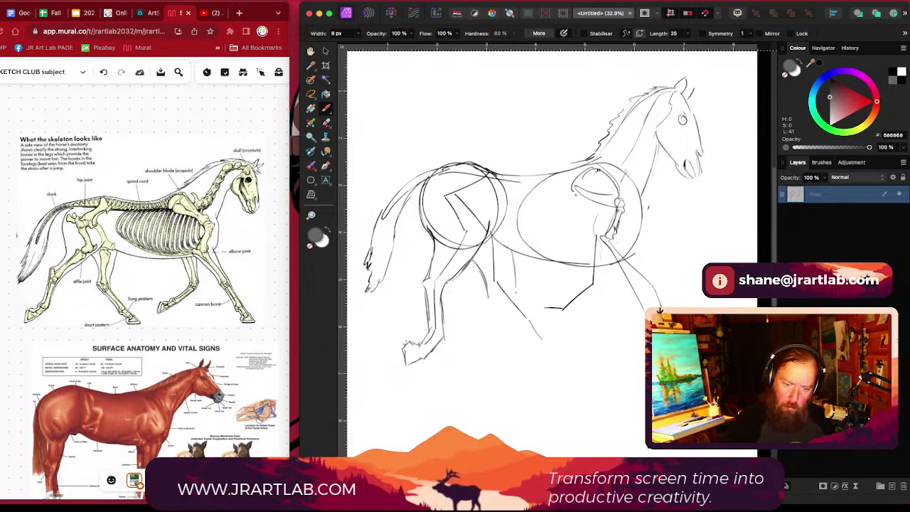
pyautogui.moveTo(508, 251); pyautogui.dragTo(516, 291)
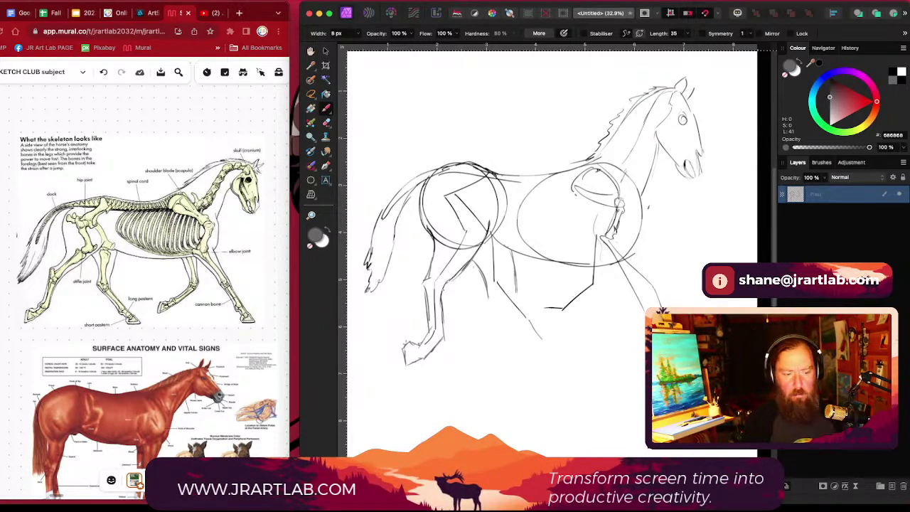
pyautogui.moveTo(492, 298); pyautogui.dragTo(516, 325)
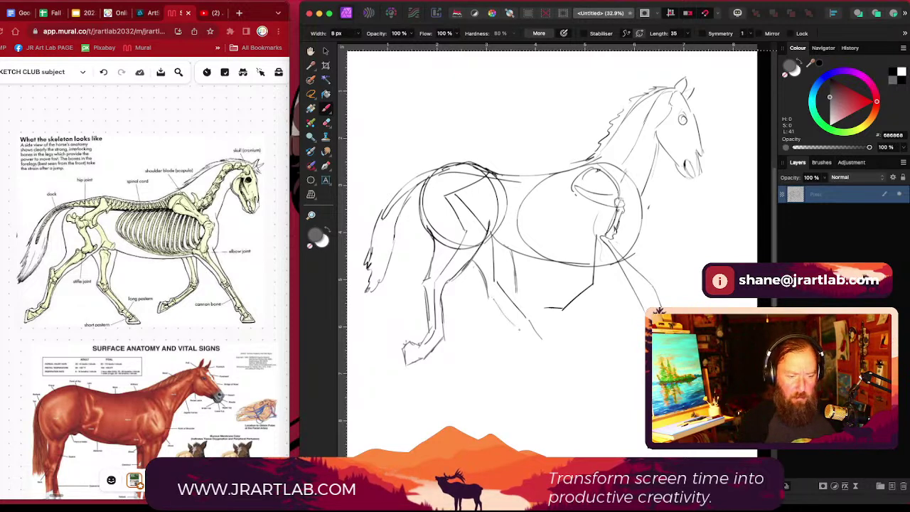
pyautogui.hscroll(1, 511, 325)
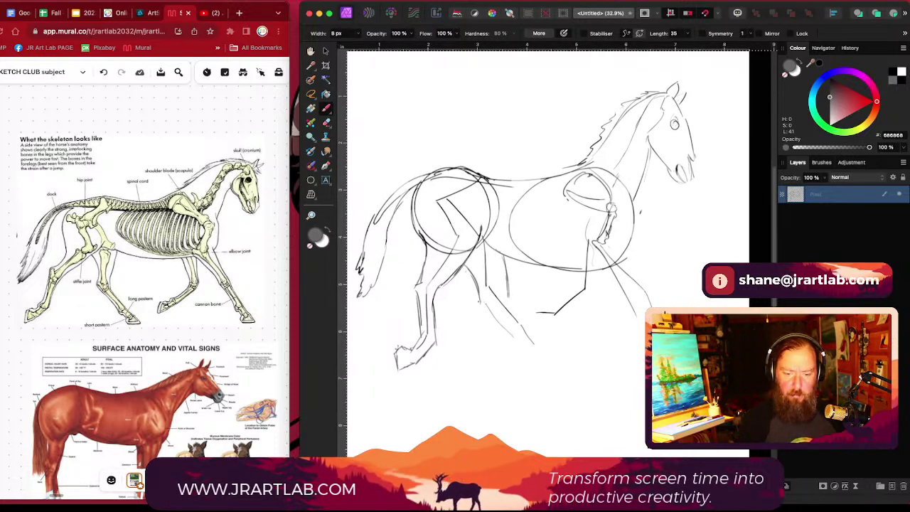
pyautogui.moveTo(477, 301)
pyautogui.mouseDown()
pyautogui.moveTo(503, 324)
pyautogui.moveTo(533, 327)
pyautogui.mouseUp()
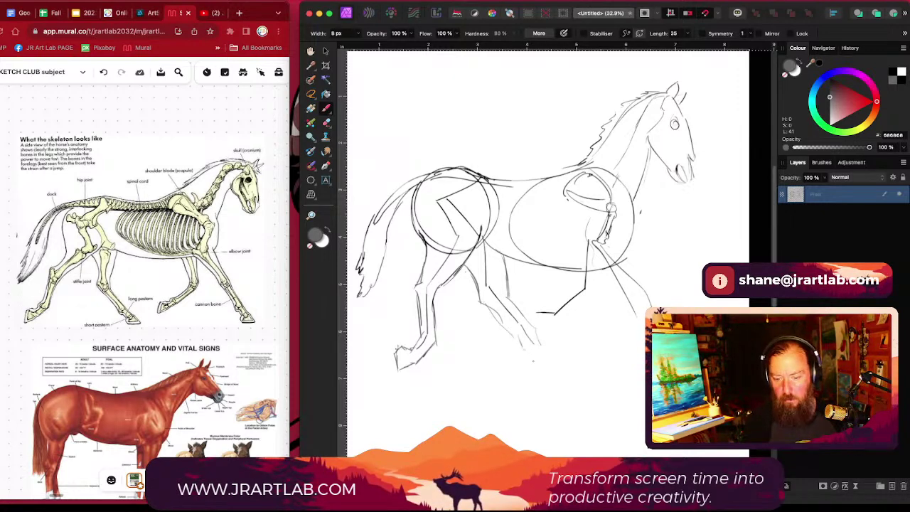
# Step: Draw the hoof of the forward hind leg with a top edge, sides and a flat base
pyautogui.moveTo(526, 358)
pyautogui.mouseDown()
pyautogui.moveTo(558, 356)
pyautogui.moveTo(550, 358)
pyautogui.mouseUp()
pyautogui.moveTo(585, 402); pyautogui.dragTo(553, 390)
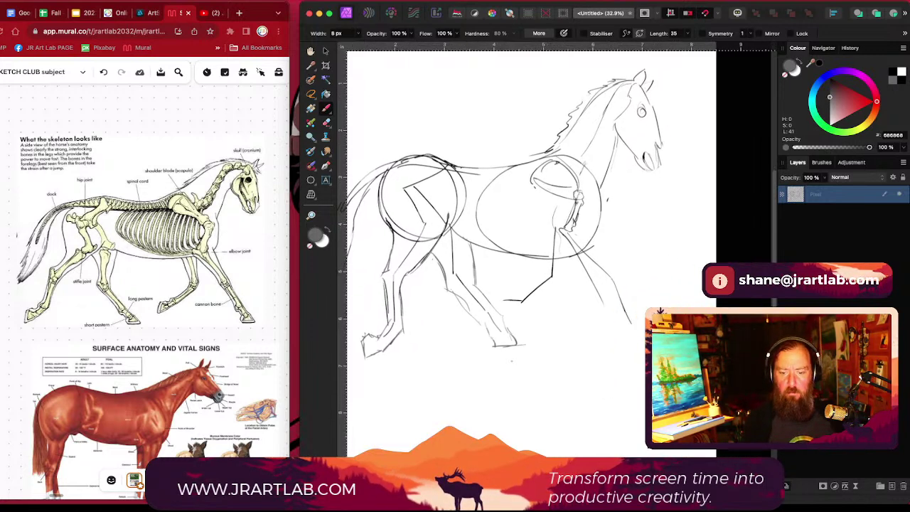
pyautogui.moveTo(493, 361); pyautogui.dragTo(526, 361)
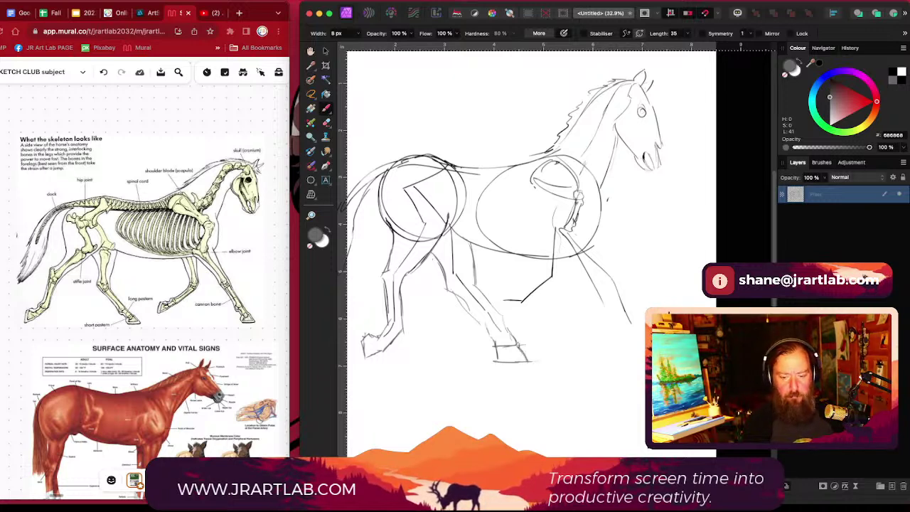
# Step: Sketch the bent foreleg's contours around its guide lines, from below the chest through the knee to the folded-back lower leg
pyautogui.moveTo(512, 309); pyautogui.dragTo(553, 377)
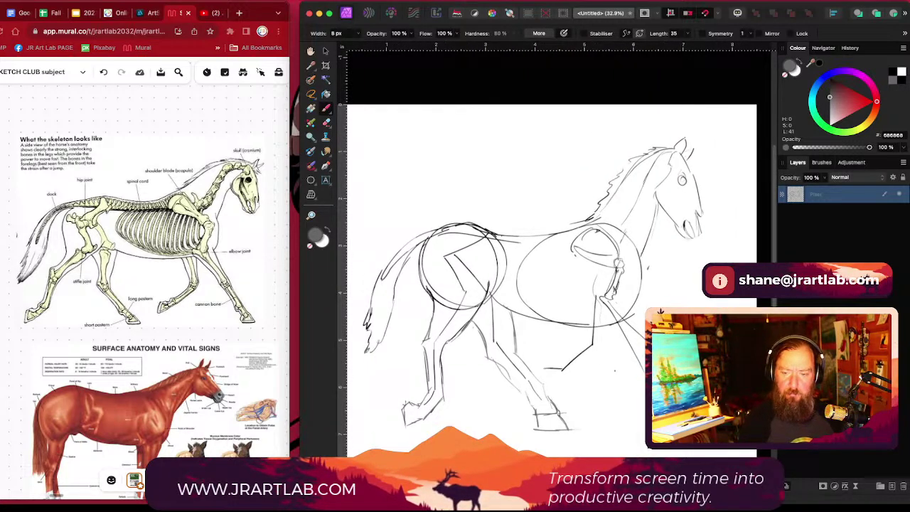
pyautogui.moveTo(578, 326); pyautogui.dragTo(580, 364)
pyautogui.moveTo(610, 323)
pyautogui.mouseDown()
pyautogui.moveTo(596, 365)
pyautogui.moveTo(573, 391)
pyautogui.moveTo(561, 386)
pyautogui.moveTo(574, 388)
pyautogui.moveTo(547, 410)
pyautogui.moveTo(559, 388)
pyautogui.mouseUp()
pyautogui.moveTo(568, 355)
pyautogui.mouseDown()
pyautogui.moveTo(506, 339)
pyautogui.moveTo(516, 337)
pyautogui.moveTo(500, 369)
pyautogui.mouseUp()
pyautogui.moveTo(567, 348)
pyautogui.mouseDown()
pyautogui.moveTo(584, 364)
pyautogui.moveTo(564, 313)
pyautogui.mouseUp()
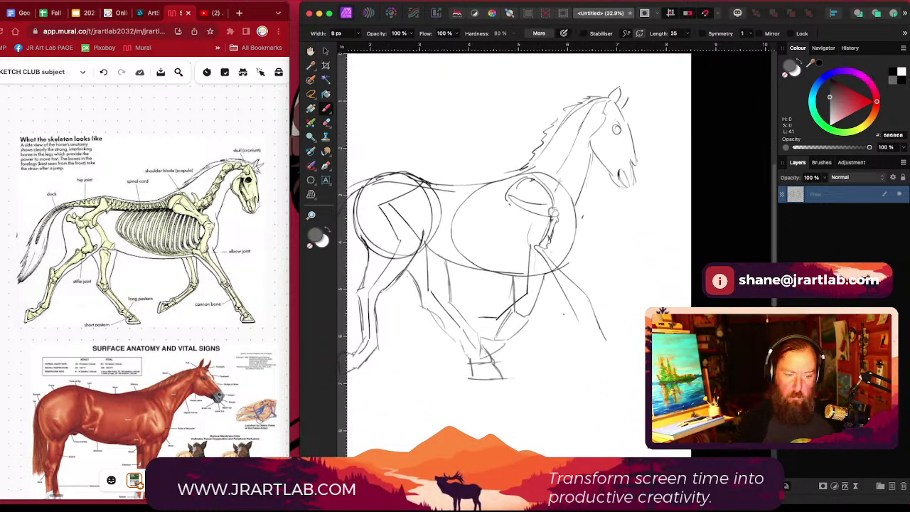
# Step: Outline the extended foreleg on both sides of its guide line and finish it with a pastern and flat-based hoof
pyautogui.moveTo(543, 277); pyautogui.dragTo(579, 317)
pyautogui.moveTo(552, 285); pyautogui.dragTo(585, 323)
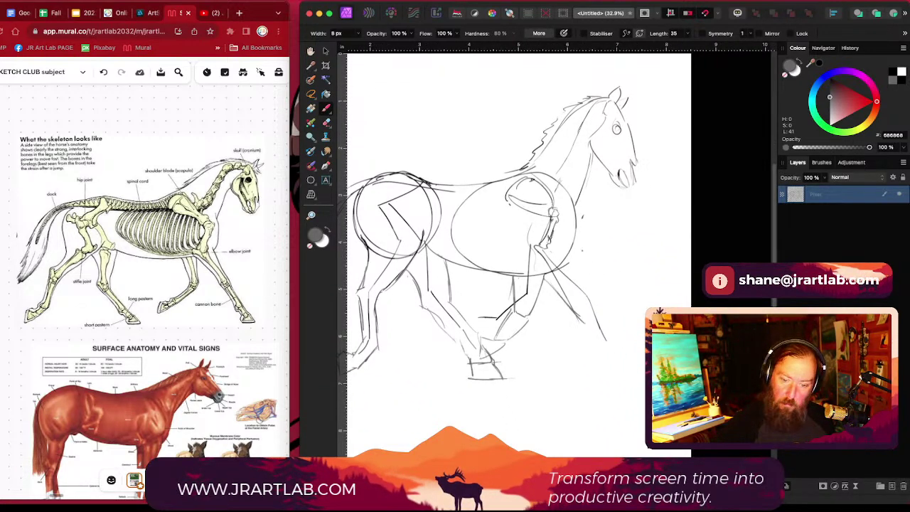
pyautogui.moveTo(574, 249); pyautogui.dragTo(607, 331)
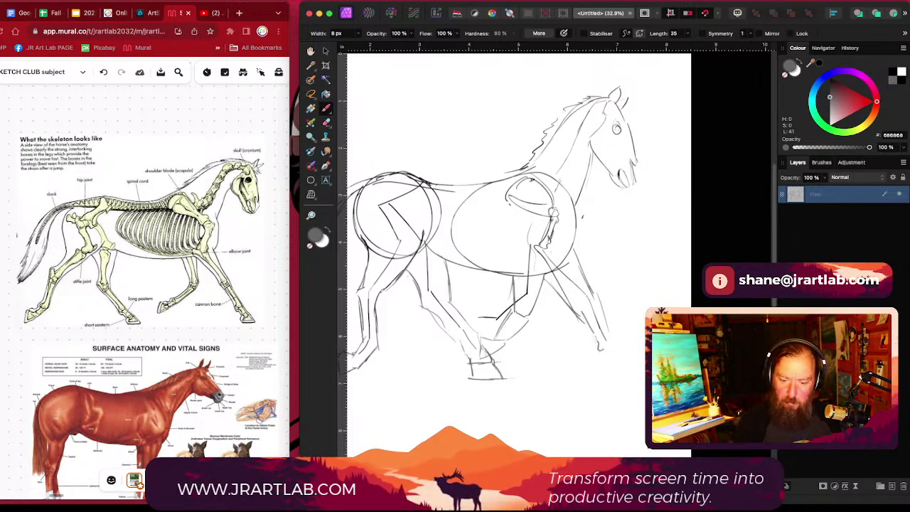
pyautogui.moveTo(603, 349)
pyautogui.mouseDown()
pyautogui.moveTo(624, 374)
pyautogui.moveTo(638, 374)
pyautogui.mouseUp()
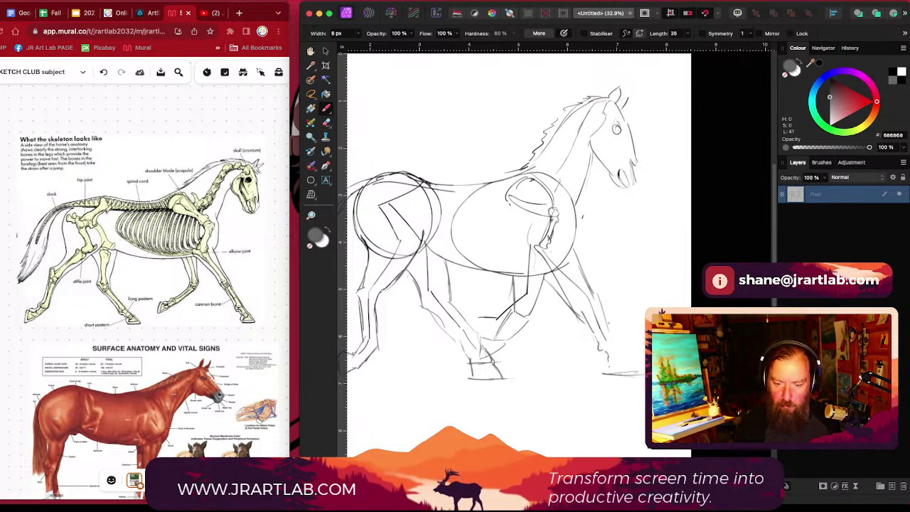
pyautogui.moveTo(610, 331); pyautogui.dragTo(632, 370)
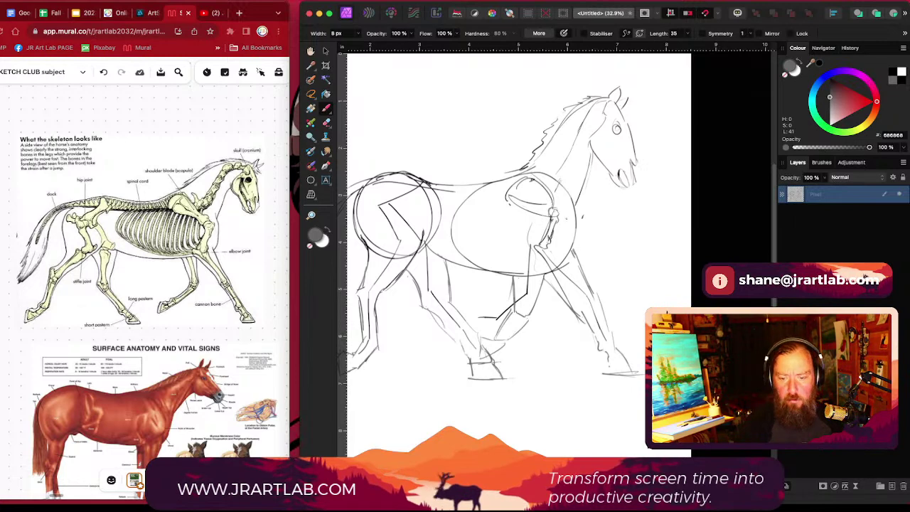
# Step: Add the chest contour in front of the shoulder, joining the neck to the extended foreleg
pyautogui.moveTo(558, 178)
pyautogui.mouseDown()
pyautogui.moveTo(575, 213)
pyautogui.moveTo(575, 255)
pyautogui.mouseUp()
pyautogui.hscroll(-2, 626, 334)
pyautogui.scroll(-3, 650, 346)
pyautogui.scroll(-3, 653, 297)
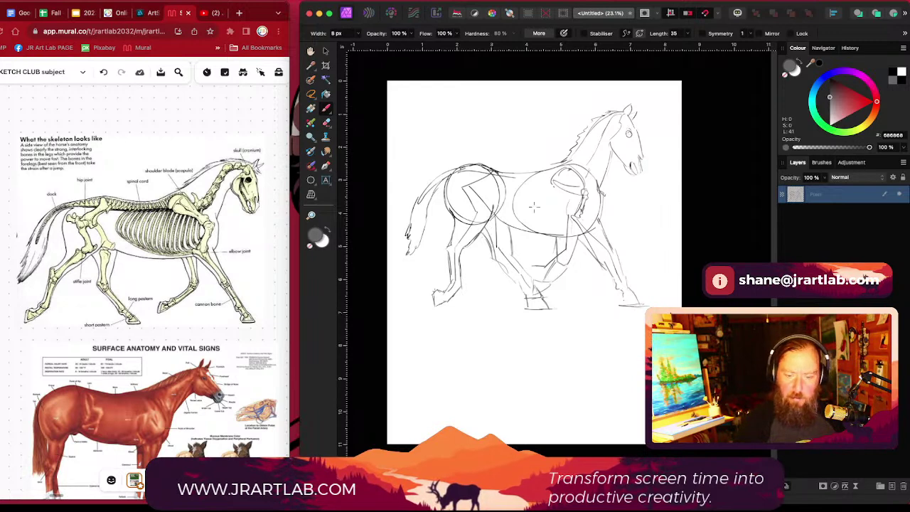
# Step: Switch to the Erase Brush and reduce its width to 34.9 px
pyautogui.click(326, 122)
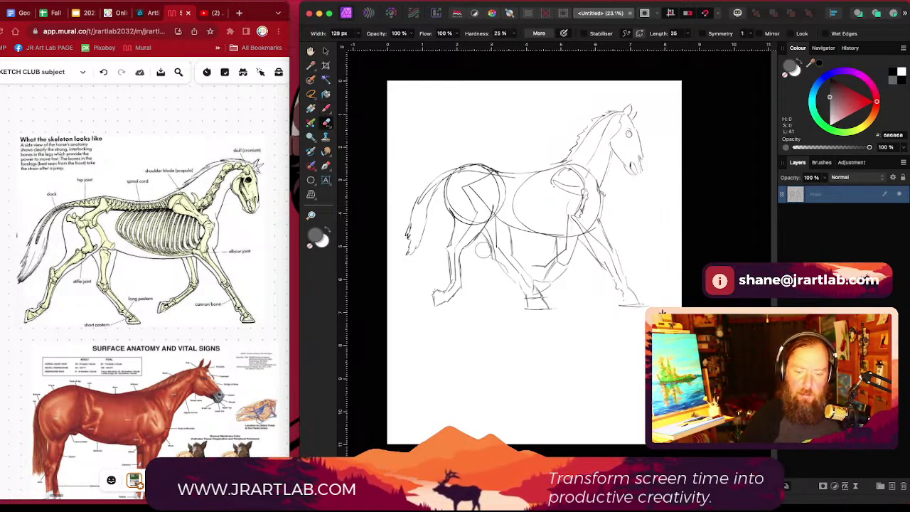
pyautogui.scroll(-2, 489, 256)
pyautogui.scroll(2, 587, 255)
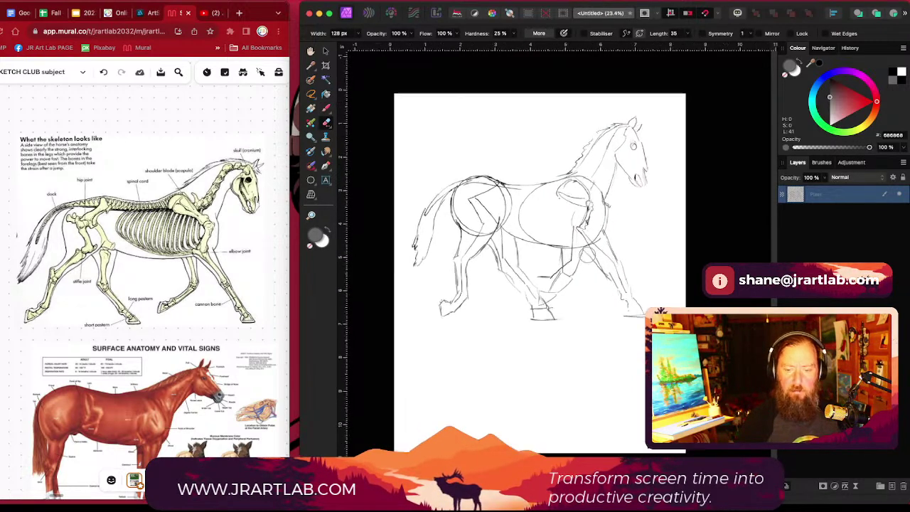
pyautogui.scroll(2, 587, 252)
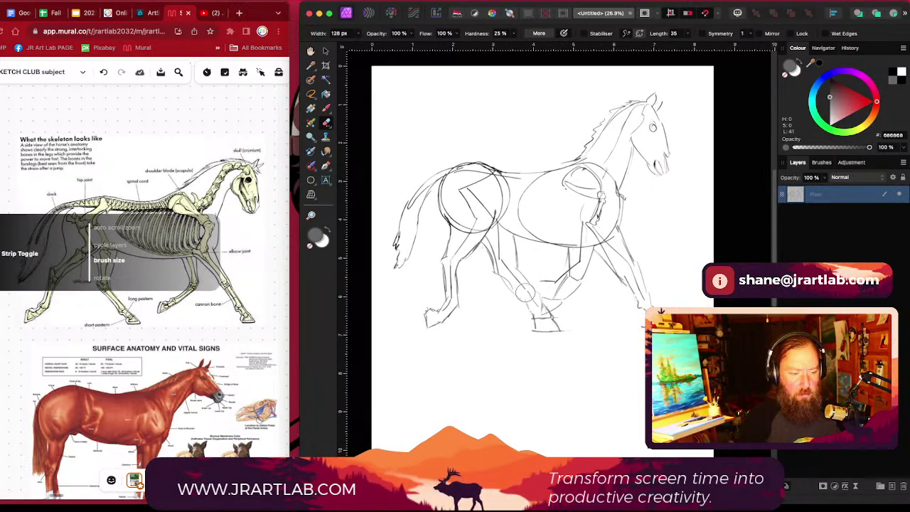
pyautogui.press('[')
pyautogui.press('[')
pyautogui.press('[')
pyautogui.press('[')
pyautogui.press('[')
pyautogui.press('[')
pyautogui.press('[')
pyautogui.press('[')
pyautogui.press('[')
pyautogui.press('[')
pyautogui.press('[')
pyautogui.press('[')
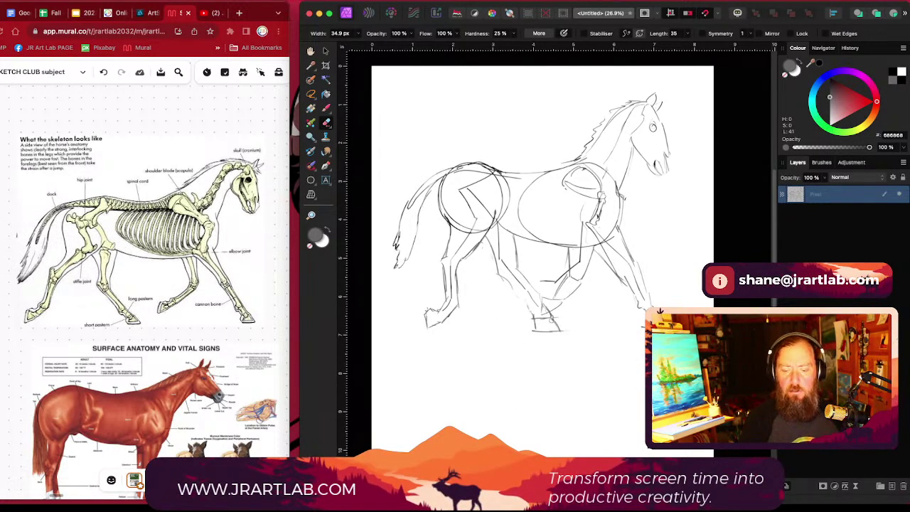
# Step: Redraw the front contour of the forward hind leg's lower part with the 8 px Paint Brush
pyautogui.click(326, 108)
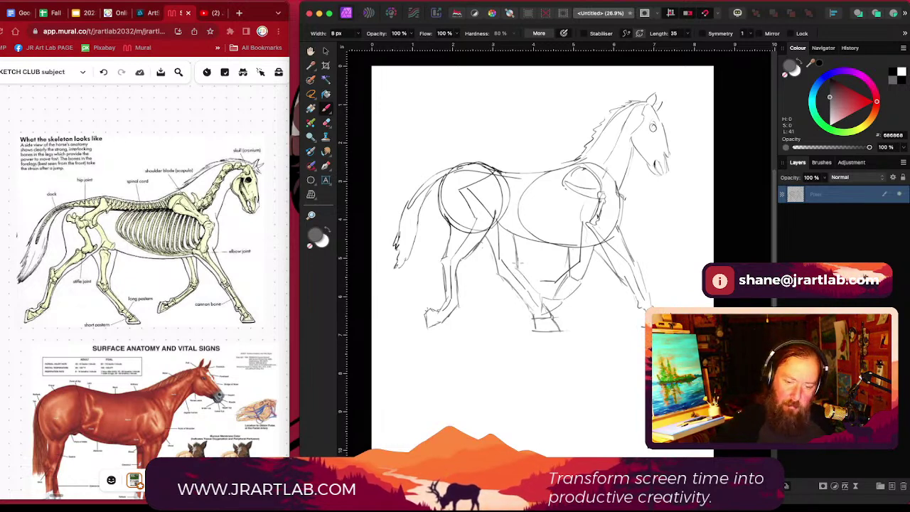
pyautogui.moveTo(518, 271); pyautogui.dragTo(538, 304)
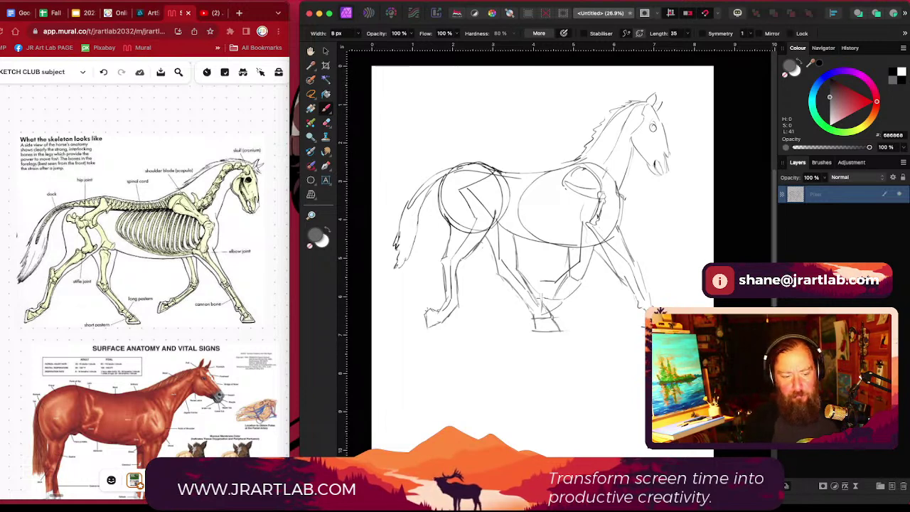
pyautogui.moveTo(635, 352); pyautogui.dragTo(576, 312)
pyautogui.scroll(-2, 645, 348)
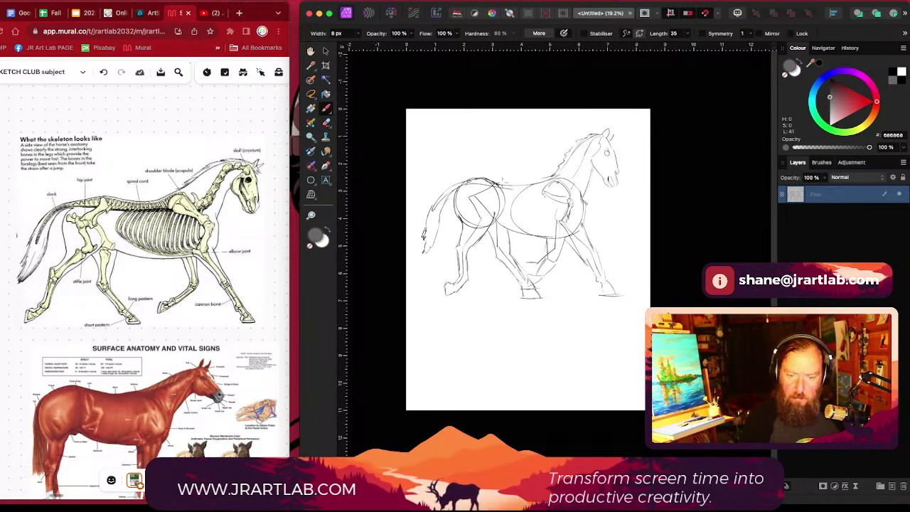
pyautogui.moveTo(501, 181)
pyautogui.mouseDown()
pyautogui.moveTo(535, 291)
pyautogui.moveTo(518, 332)
pyautogui.moveTo(426, 310)
pyautogui.moveTo(412, 223)
pyautogui.moveTo(469, 134)
pyautogui.moveTo(503, 175)
pyautogui.mouseUp()
pyautogui.press('super+z')
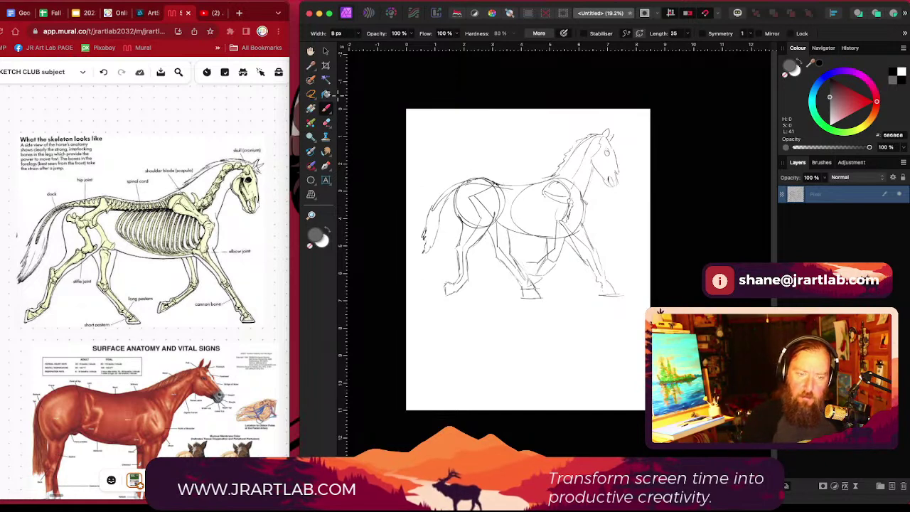
pyautogui.press('l')
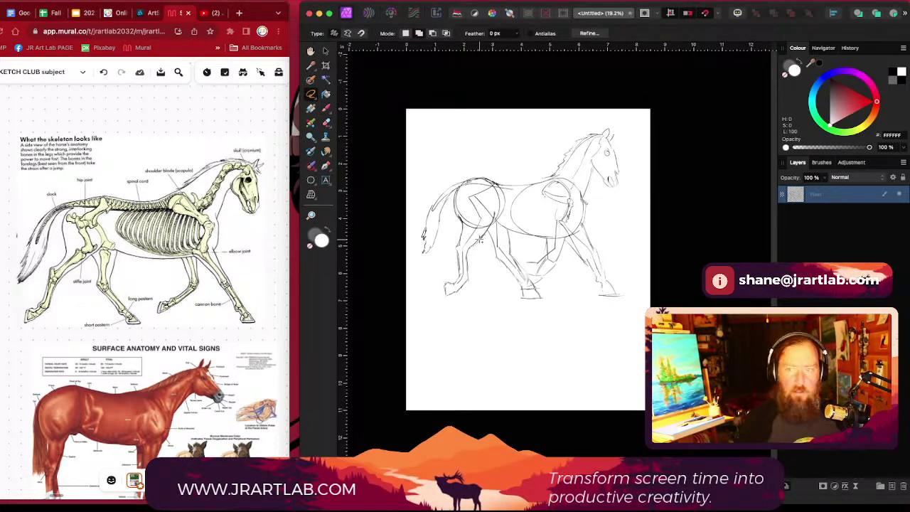
pyautogui.click(891, 13)
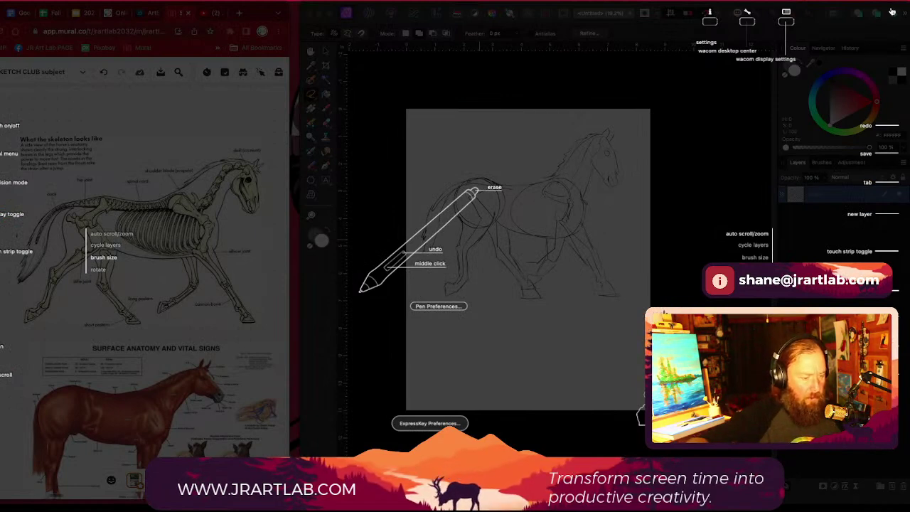
pyautogui.click(892, 11)
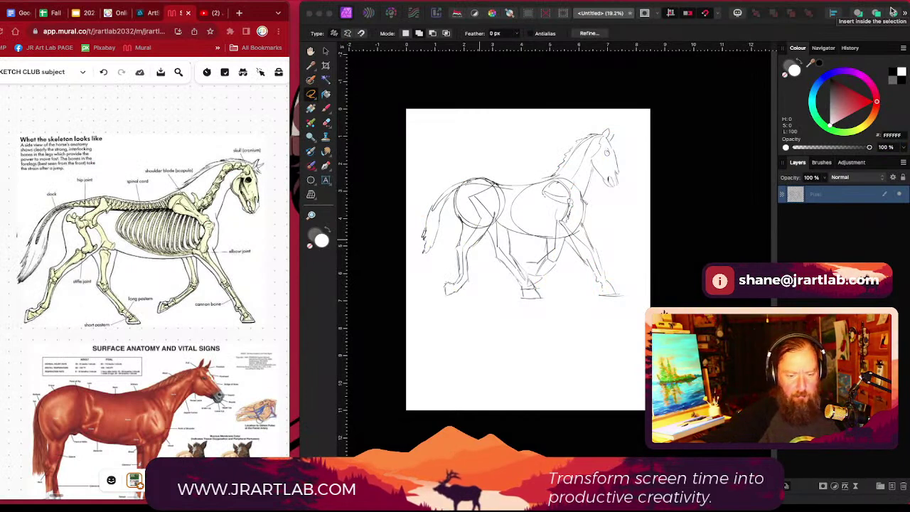
pyautogui.click(892, 13)
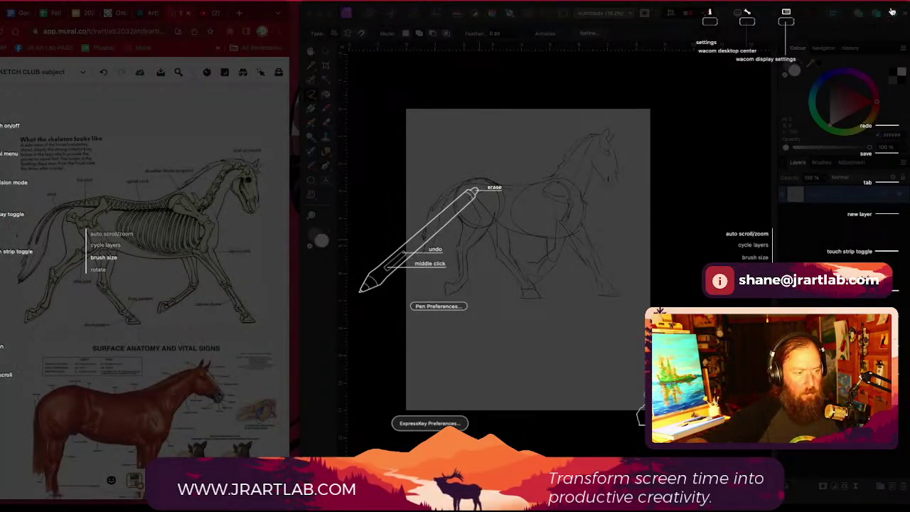
pyautogui.click(892, 12)
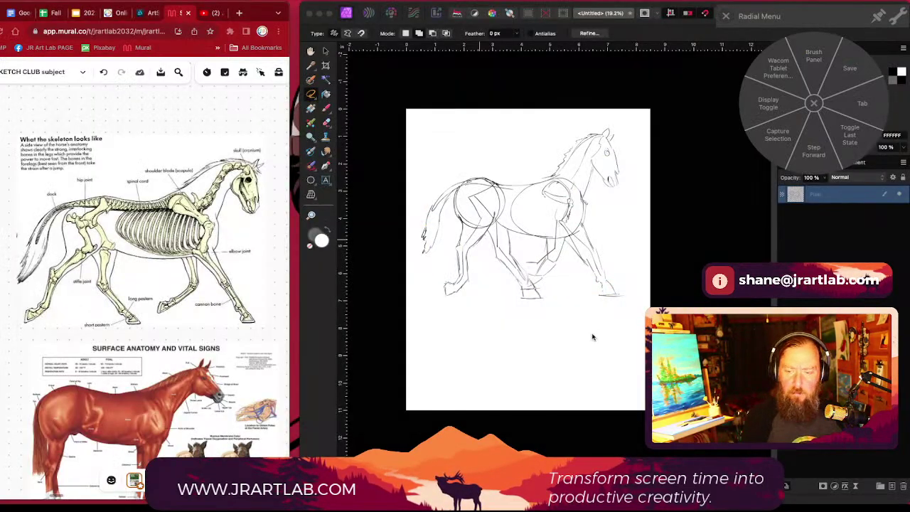
# Step: Save the drawing under the name Horse in the SketchclubPaintings folder
pyautogui.click(849, 74)
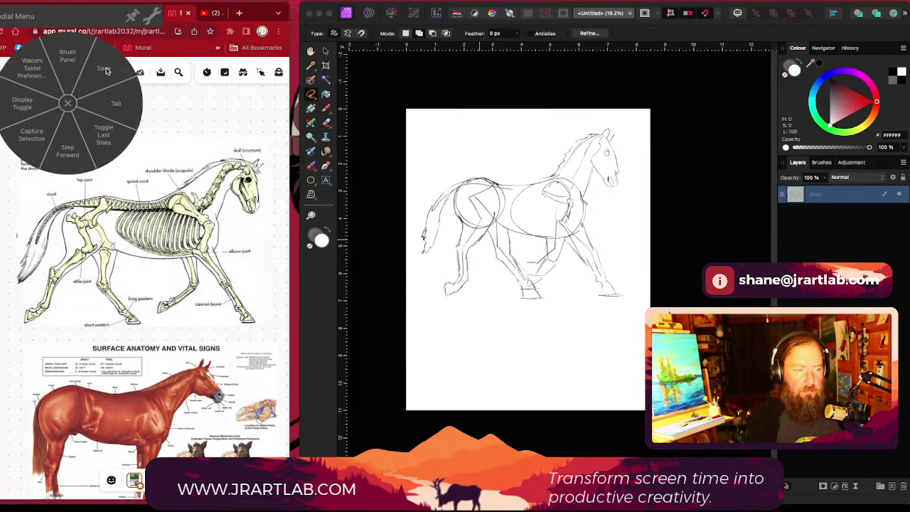
pyautogui.click(106, 72)
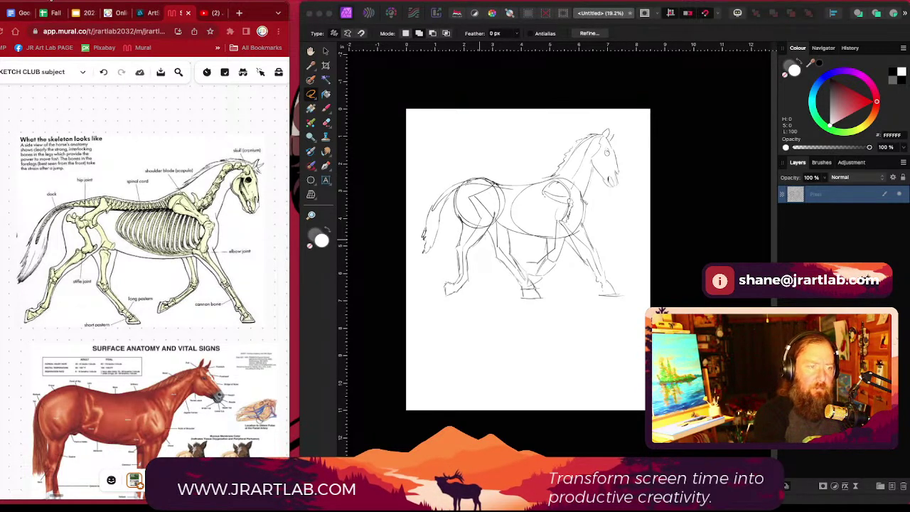
pyautogui.click(71, 3)
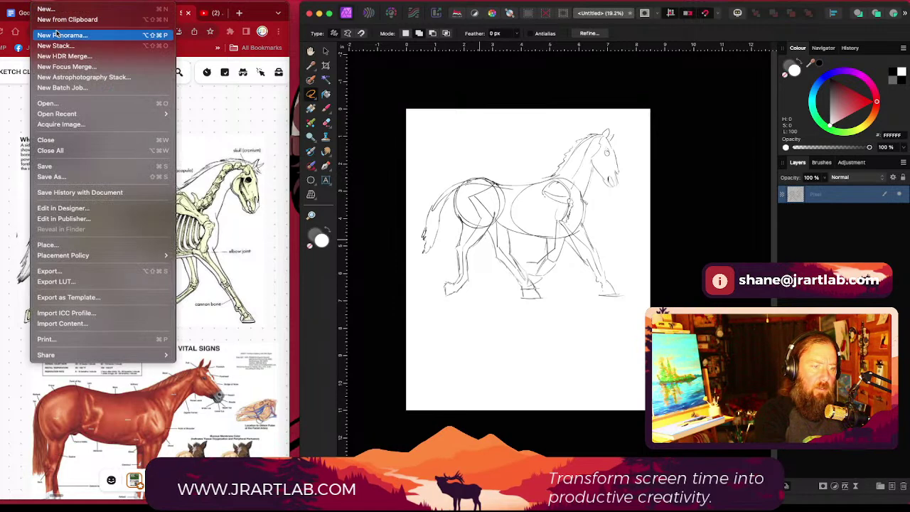
pyautogui.click(93, 176)
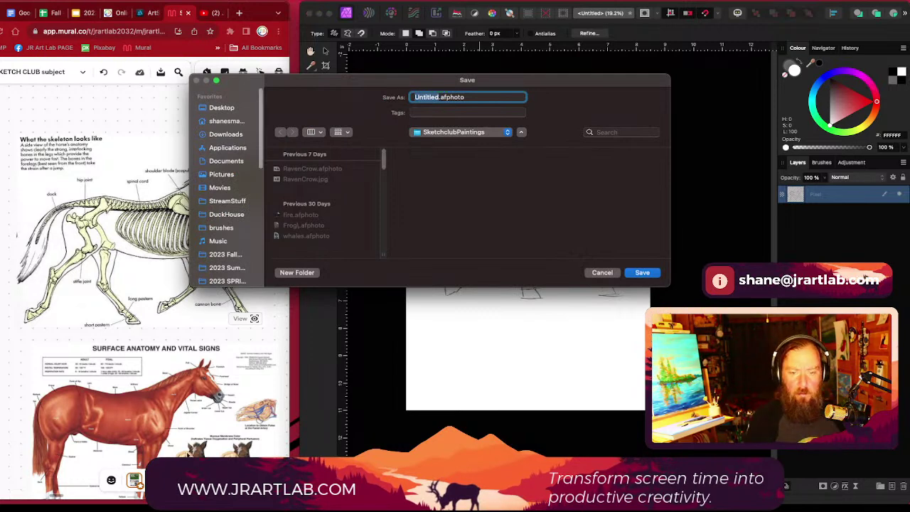
pyautogui.write('Horse')
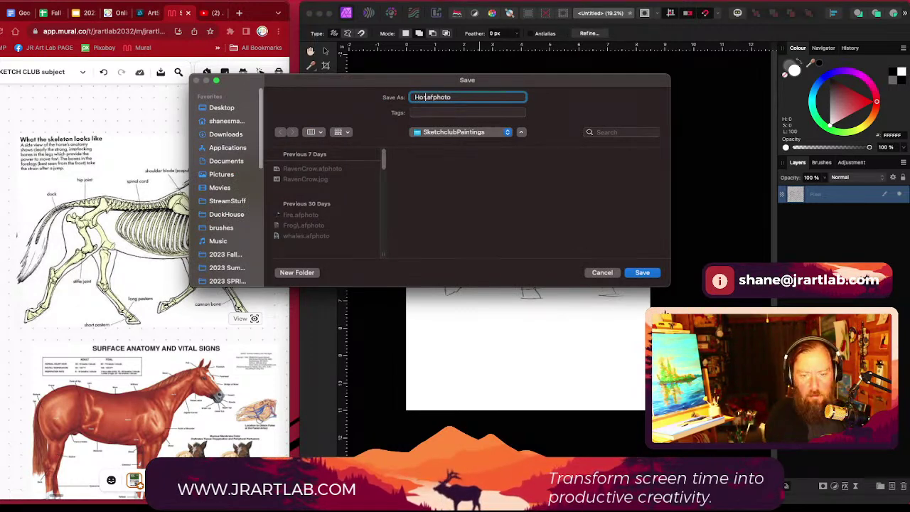
pyautogui.click(650, 272)
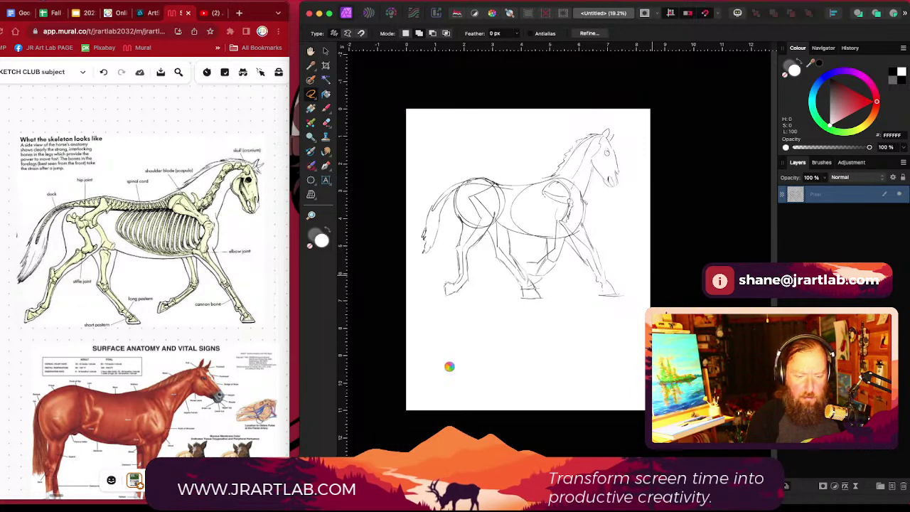
pyautogui.hotkey('ctrl', 'F2')
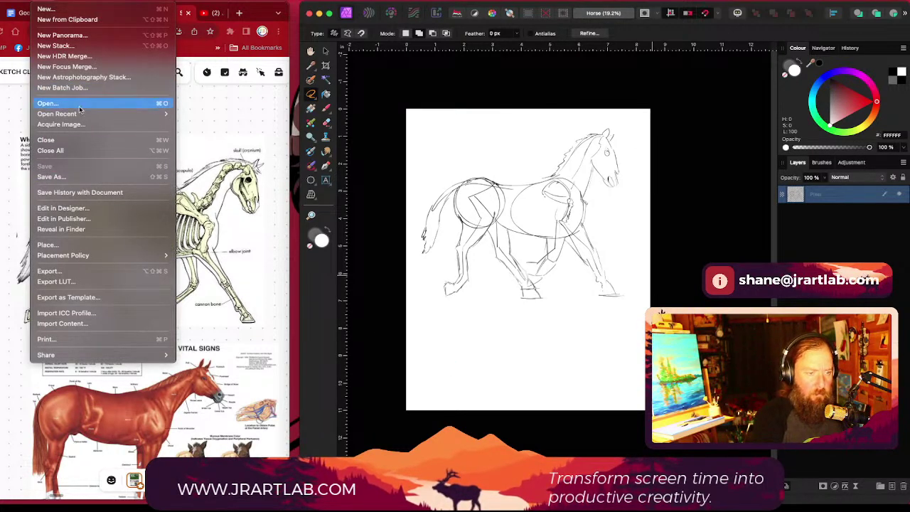
pyautogui.click(50, 1)
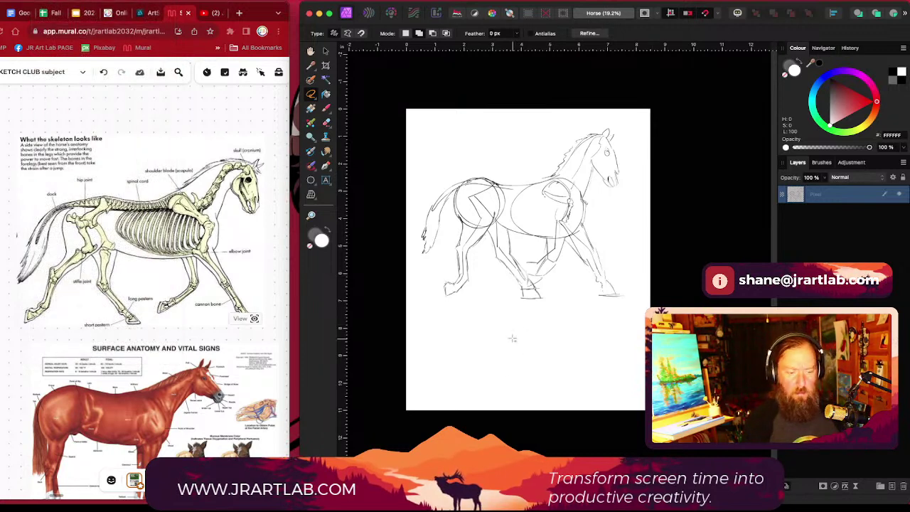
# Step: Reassign the pen display's Precision Mode ExpressKey to the keystroke l, name it Lasso, and close the tablet settings
pyautogui.moveTo(515, 336)
pyautogui.mouseDown()
pyautogui.moveTo(524, 343)
pyautogui.moveTo(488, 360)
pyautogui.mouseUp()
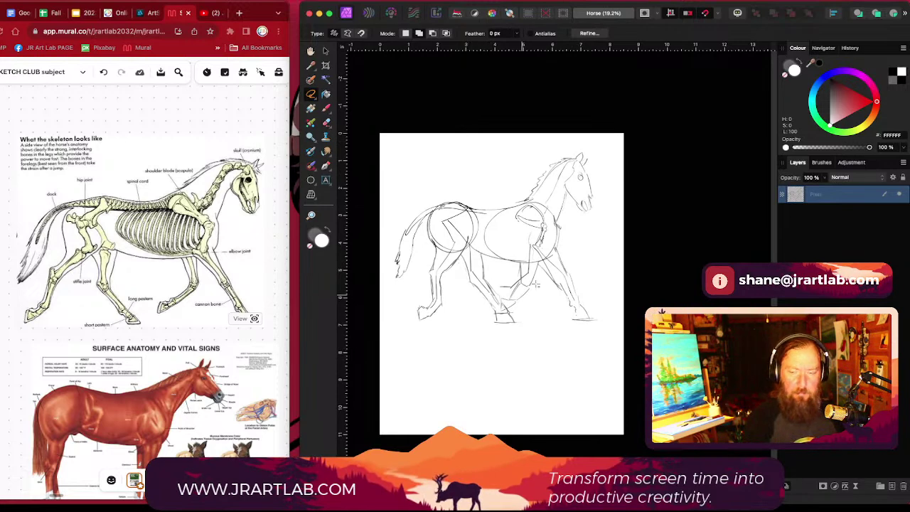
pyautogui.press('F1')
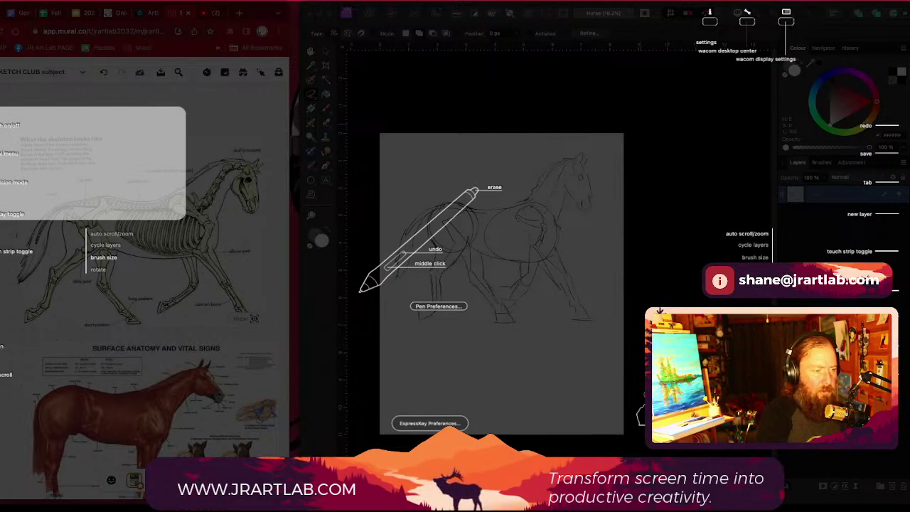
pyautogui.click(19, 185)
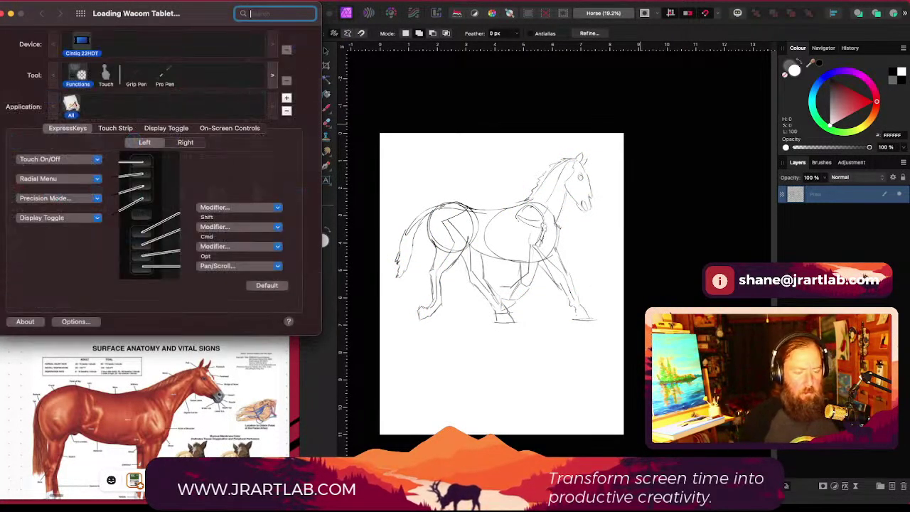
pyautogui.click(98, 199)
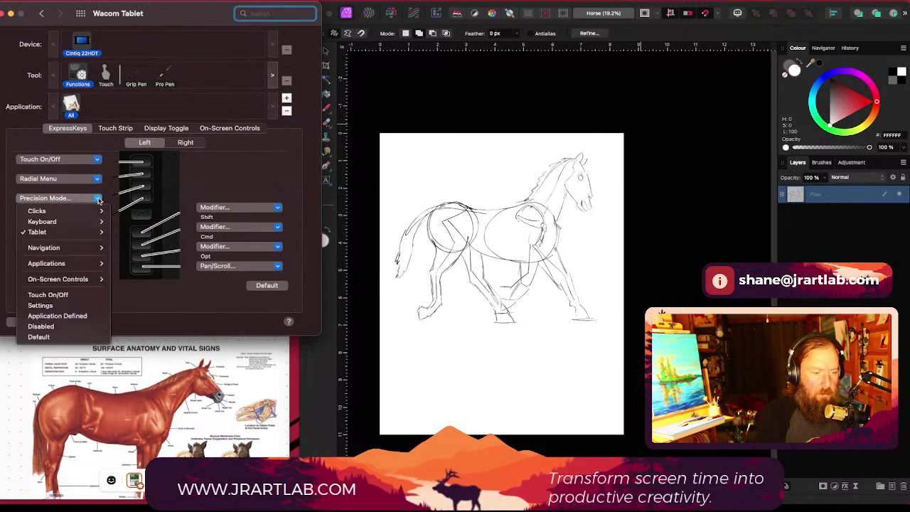
pyautogui.moveTo(100, 222)
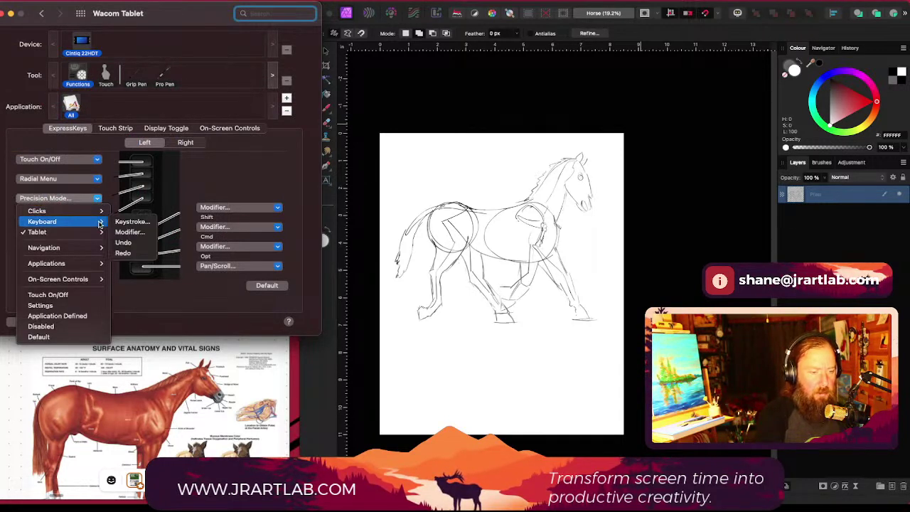
pyautogui.click(147, 222)
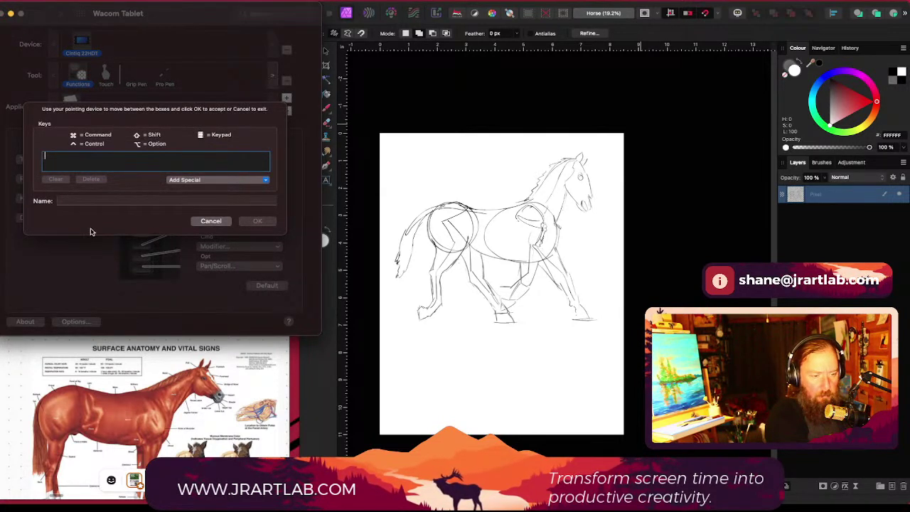
pyautogui.write('[')
pyautogui.click(71, 201)
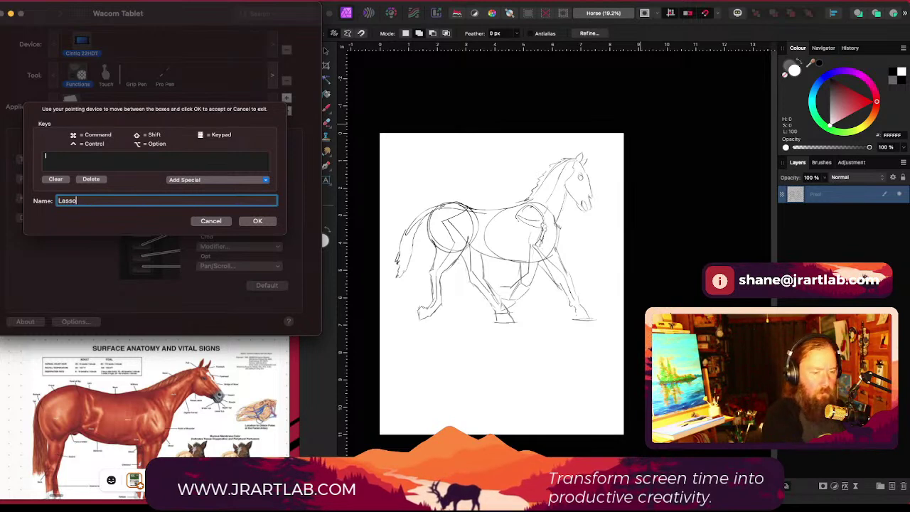
pyautogui.click(260, 221)
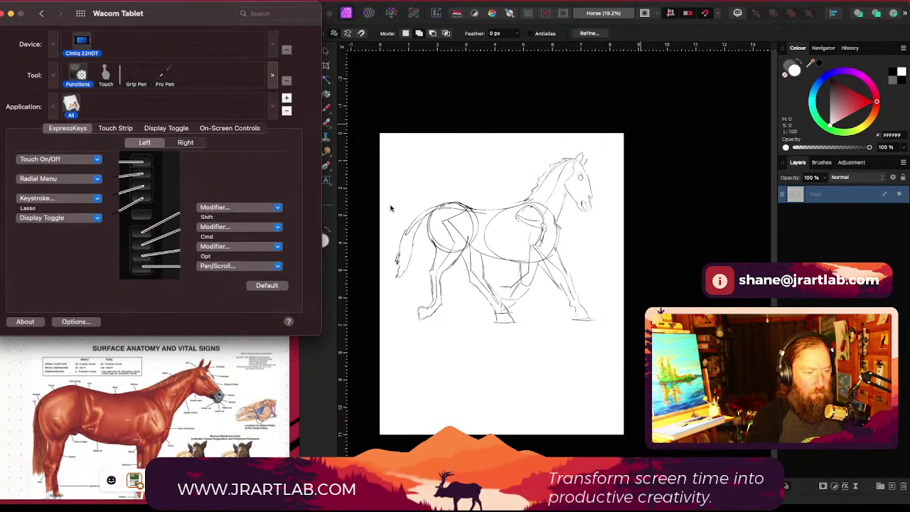
pyautogui.click(84, 177)
pyautogui.click(84, 178)
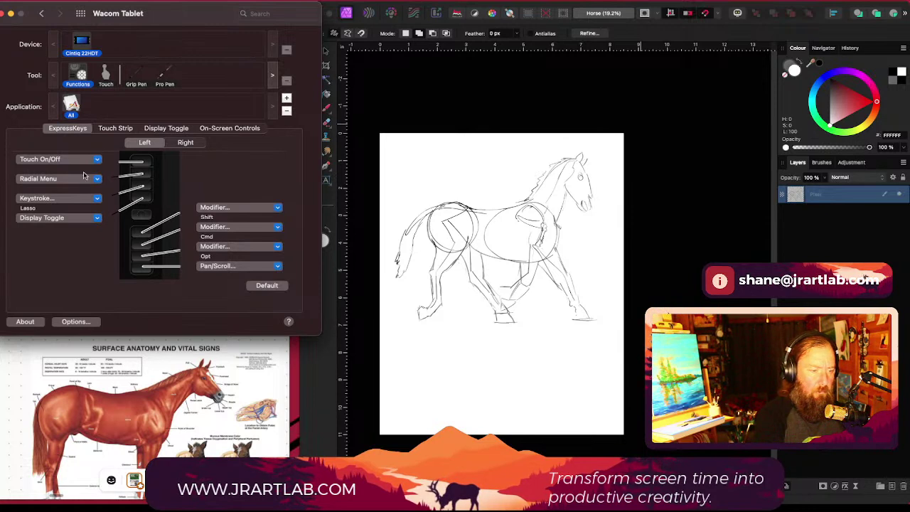
pyautogui.click(90, 220)
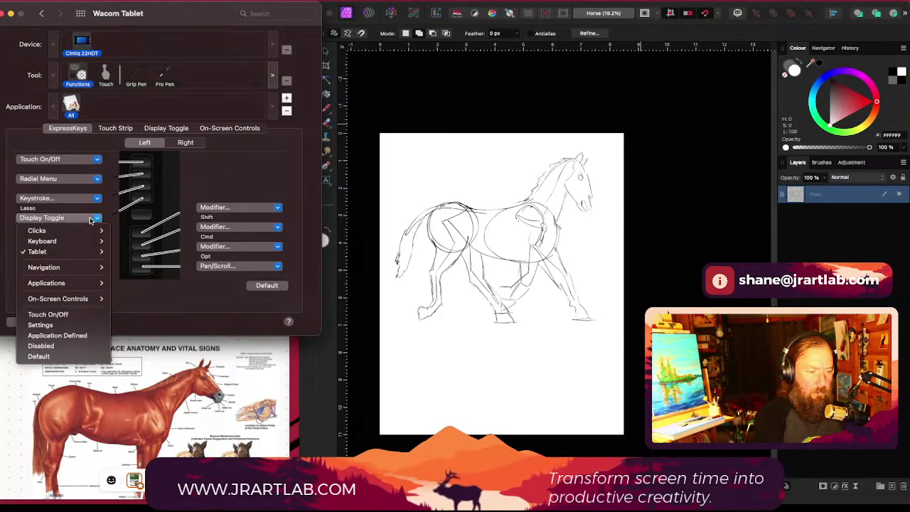
pyautogui.click(91, 220)
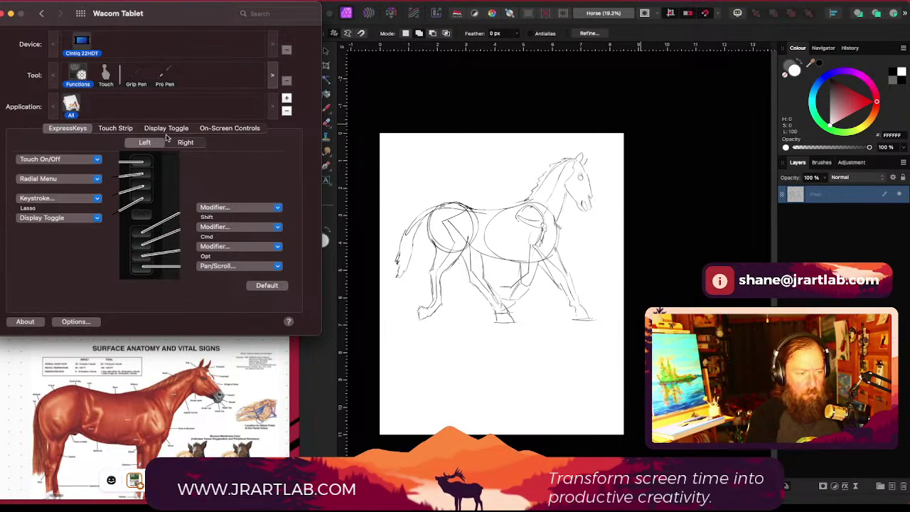
pyautogui.moveTo(215, 12); pyautogui.dragTo(0, 55)
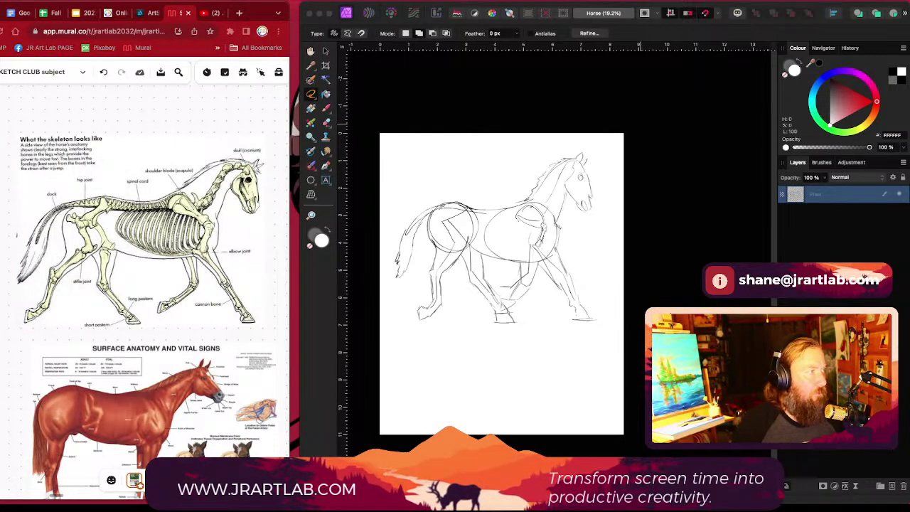
# Step: Paint a test squiggle in the empty area below the horse with the 8 px Paint Brush
pyautogui.click(459, 324)
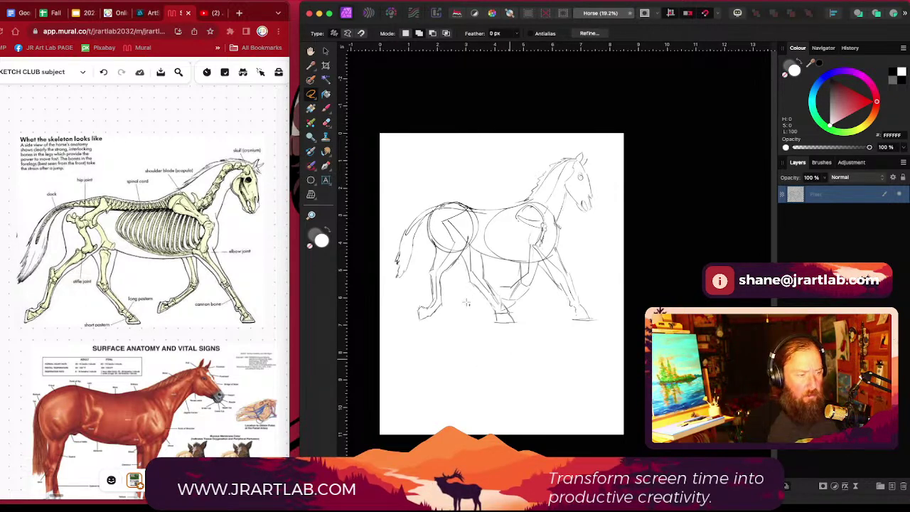
pyautogui.press('b')
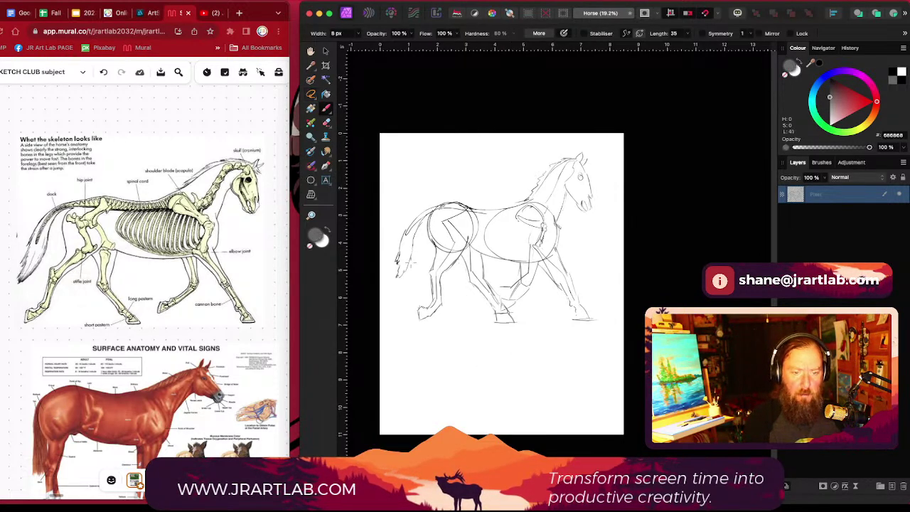
pyautogui.moveTo(450, 334); pyautogui.dragTo(504, 385)
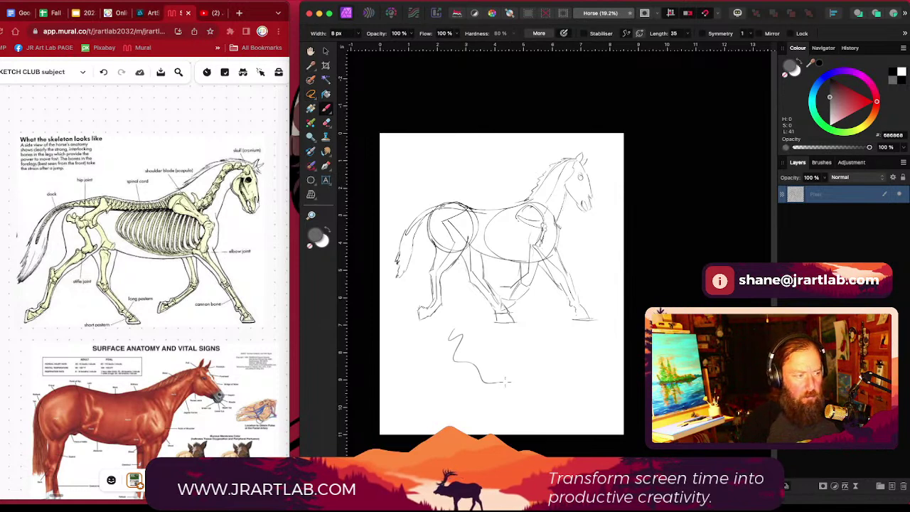
# Step: Try Freehand Selection loops around the test squiggle and clear them
pyautogui.press('w')
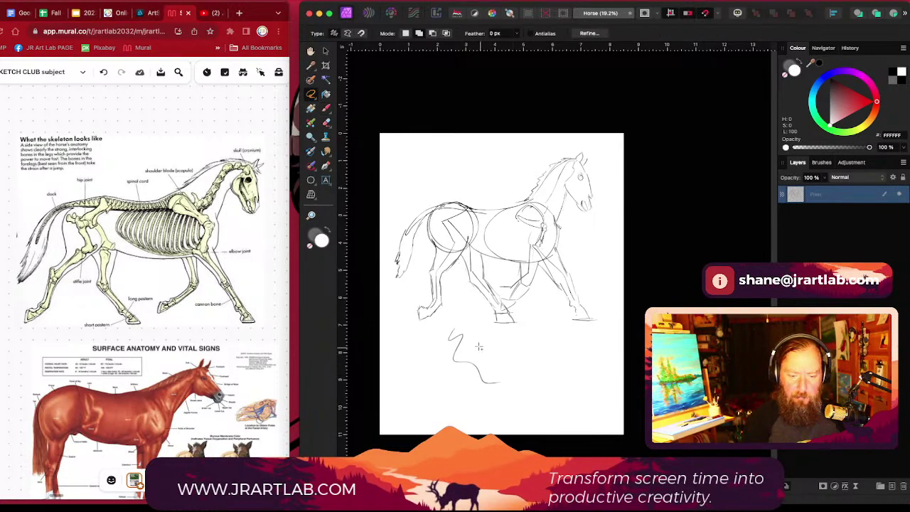
pyautogui.moveTo(465, 329); pyautogui.dragTo(556, 366)
pyautogui.press('super+d')
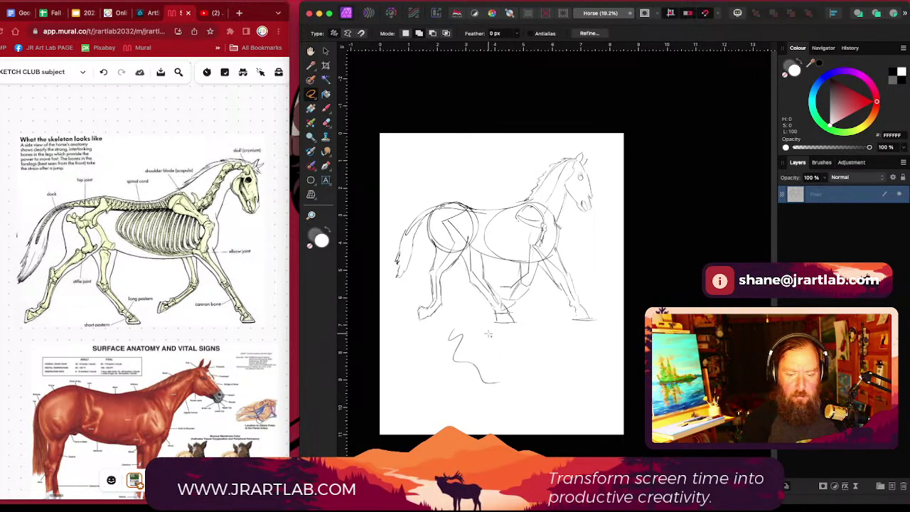
pyautogui.moveTo(486, 333); pyautogui.dragTo(522, 378)
pyautogui.press('Delete')
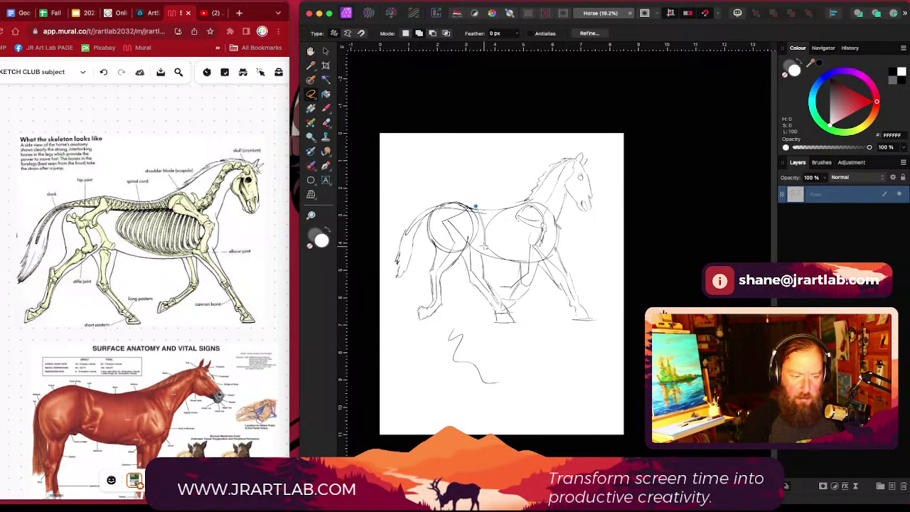
# Step: Select the hindquarters, tail and hind legs with a freehand loop and shift them slightly away from the forequarters
pyautogui.moveTo(486, 259)
pyautogui.mouseDown()
pyautogui.moveTo(524, 341)
pyautogui.moveTo(407, 343)
pyautogui.moveTo(386, 280)
pyautogui.moveTo(413, 167)
pyautogui.moveTo(478, 209)
pyautogui.mouseUp()
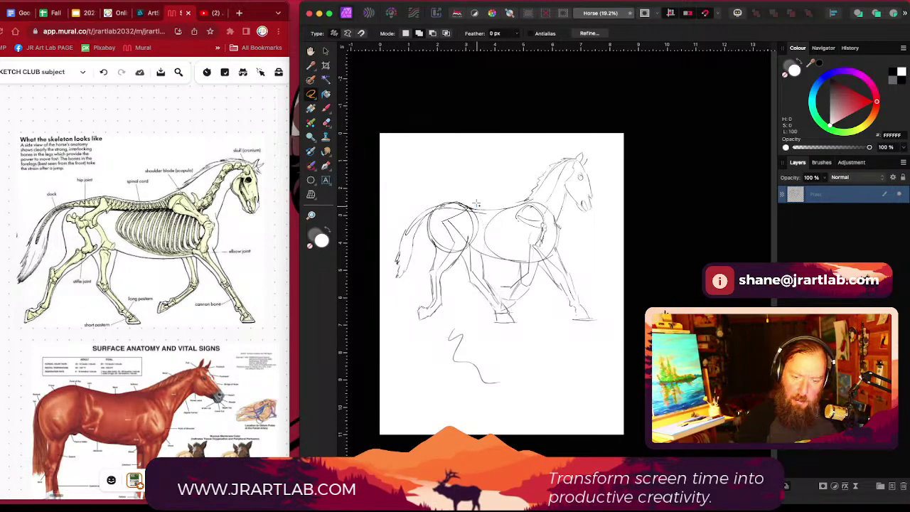
pyautogui.press('v')
pyautogui.moveTo(490, 292); pyautogui.dragTo(480, 292)
pyautogui.moveTo(539, 326); pyautogui.dragTo(569, 329)
# Step: Invert the selection and shift the forequarters, neck and head slightly forward to lengthen the horse's body
pyautogui.click(530, 14)
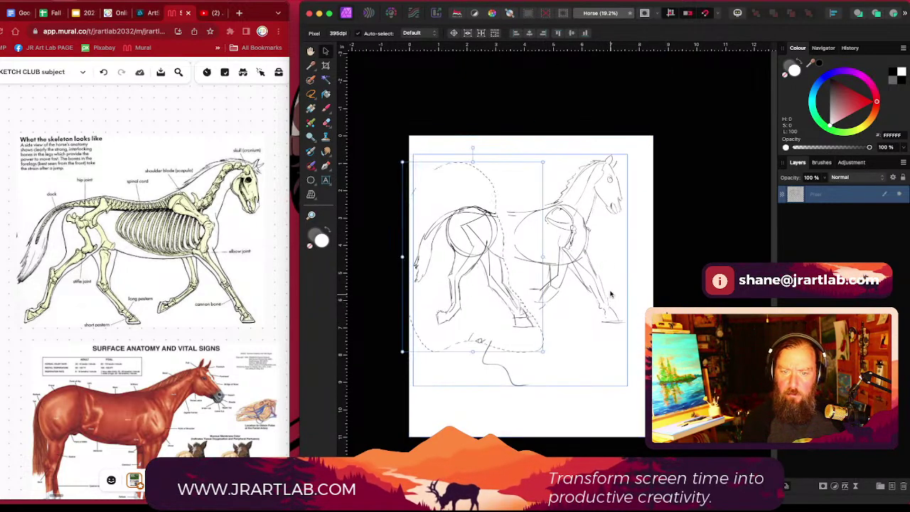
pyautogui.hotkey('ctrl', 'shift', 'd')
pyautogui.click(562, 12)
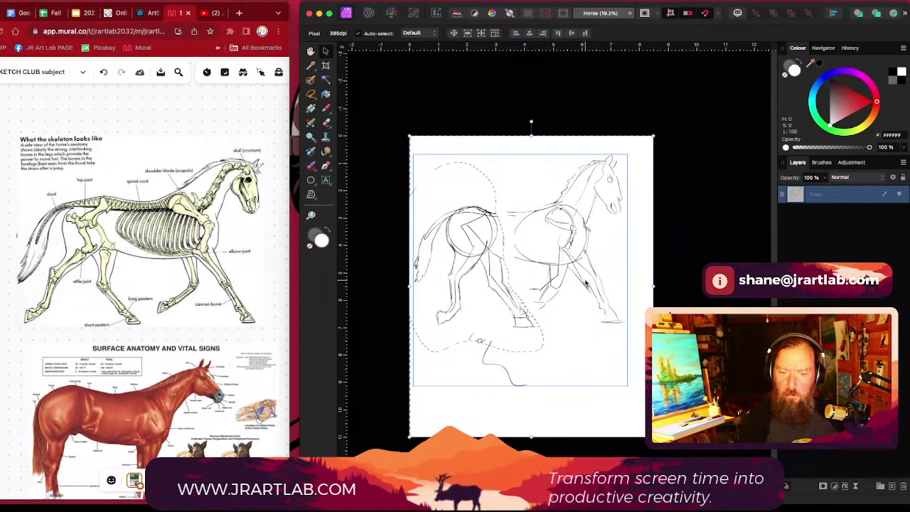
pyautogui.moveTo(584, 277); pyautogui.dragTo(593, 278)
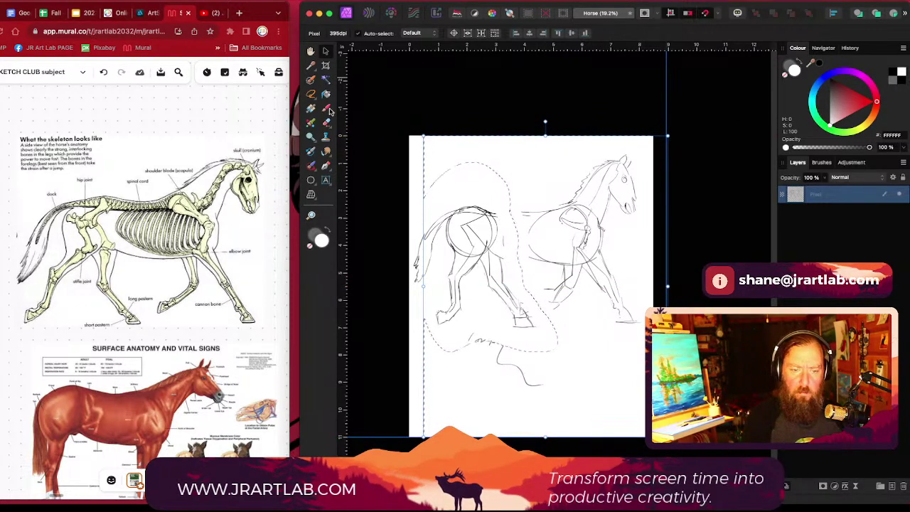
pyautogui.moveTo(603, 281); pyautogui.dragTo(598, 281)
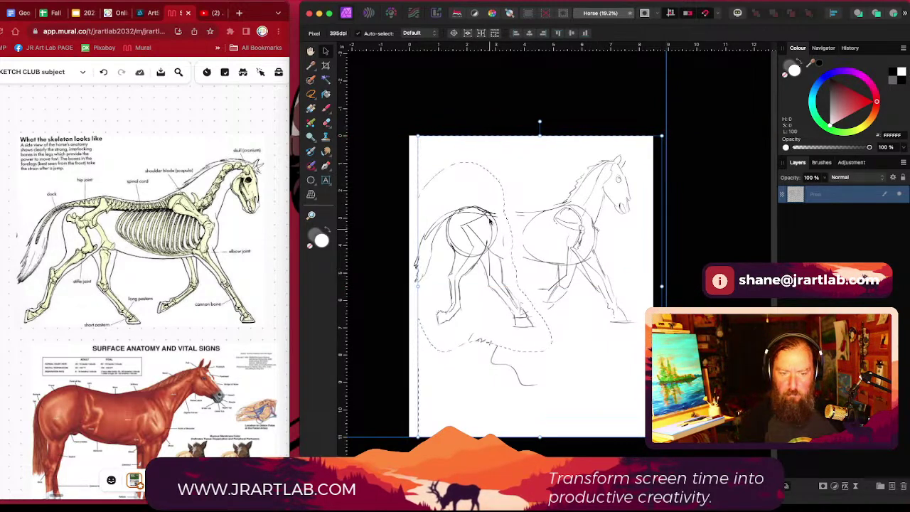
# Step: Clear the selection, then join up the belly line and sketch new bent foreleg strokes with the 8 px Paint Brush
pyautogui.rightClick(326, 109)
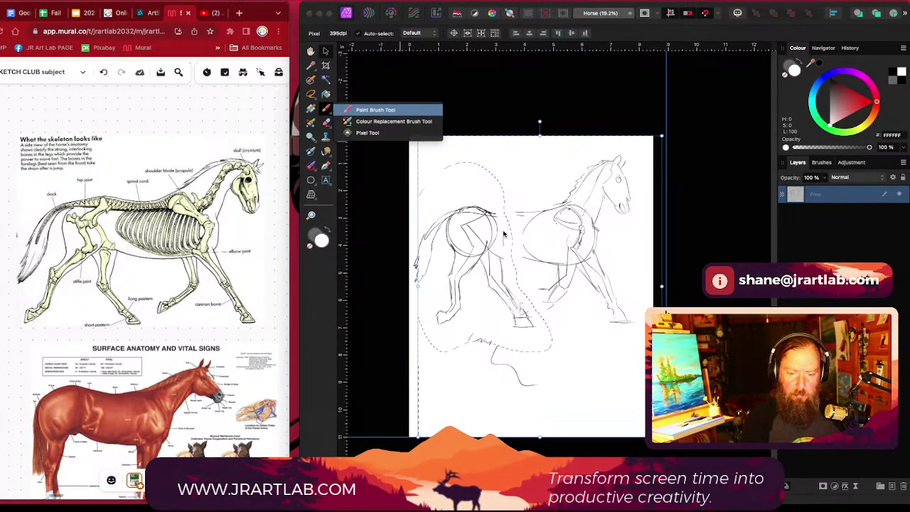
pyautogui.click(375, 108)
pyautogui.press('super+d')
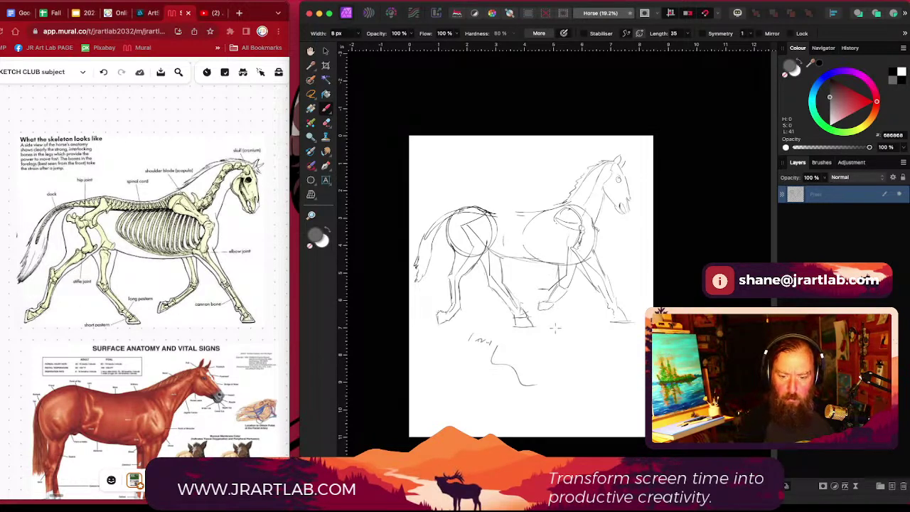
pyautogui.moveTo(579, 317); pyautogui.dragTo(563, 265)
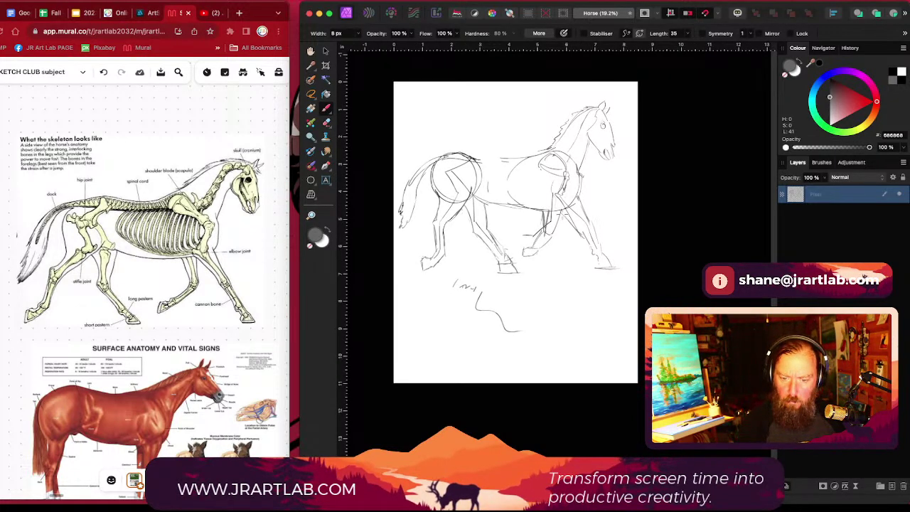
pyautogui.moveTo(559, 216); pyautogui.dragTo(537, 258)
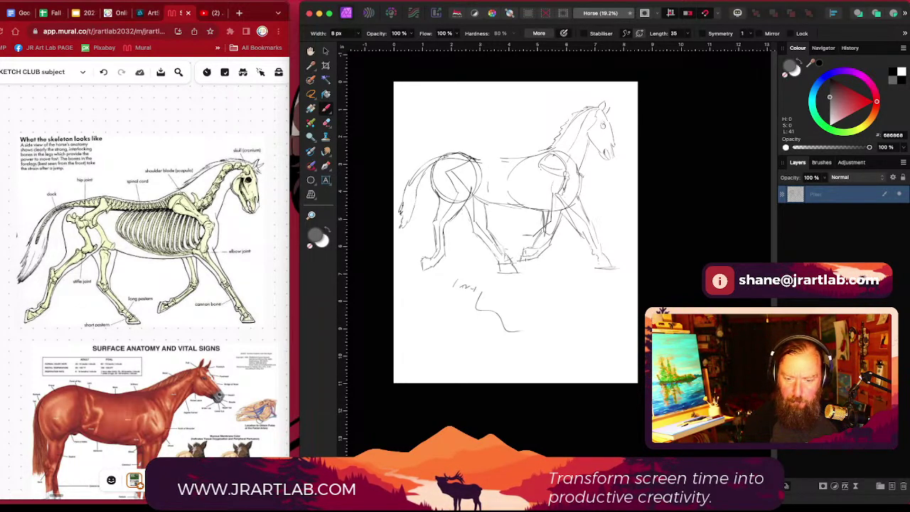
pyautogui.hscroll(-1, 547, 263)
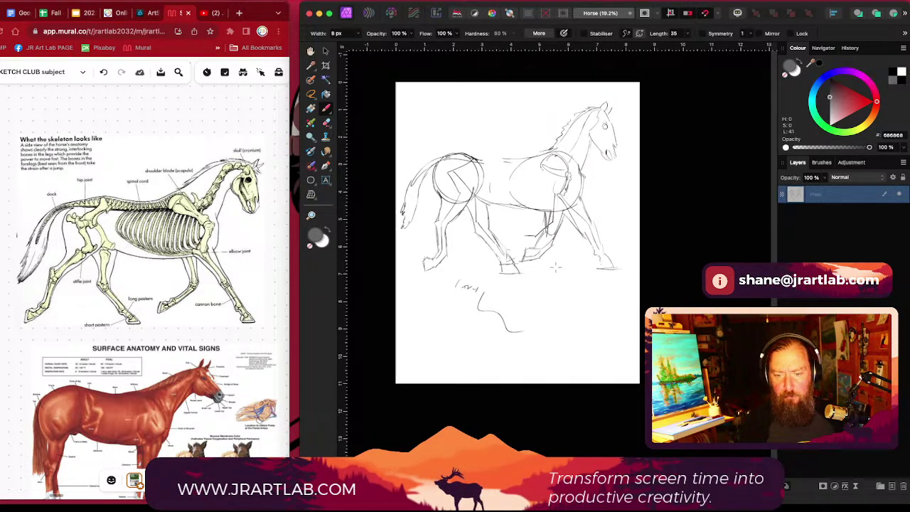
# Step: Erase the old bent foreleg lines under the chest with an enlarged Erase Brush, leaving the new leg strokes
pyautogui.click(328, 125)
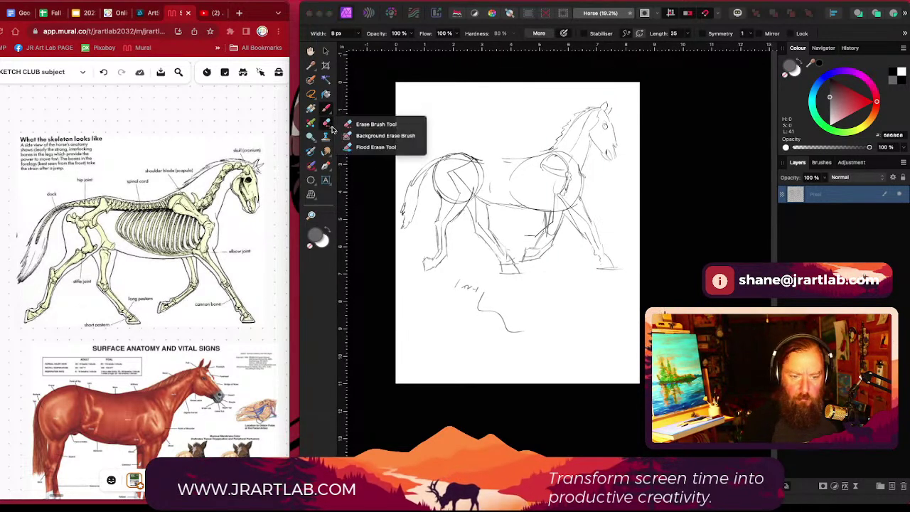
pyautogui.click(327, 123)
pyautogui.click(327, 96)
pyautogui.click(326, 122)
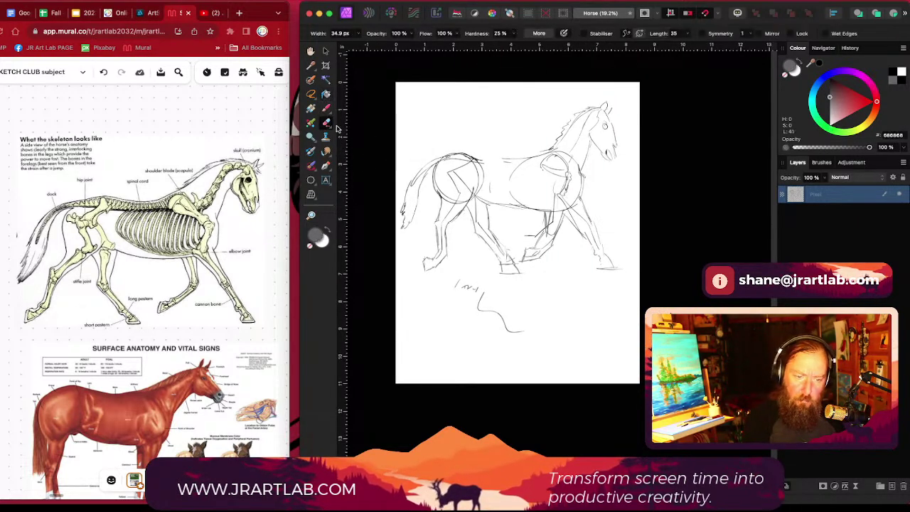
pyautogui.moveTo(537, 251)
pyautogui.mouseDown()
pyautogui.moveTo(524, 236)
pyautogui.moveTo(553, 216)
pyautogui.mouseUp()
pyautogui.press(']')
pyautogui.press(']')
pyautogui.press(']')
pyautogui.press(']')
pyautogui.press(']')
pyautogui.press(']')
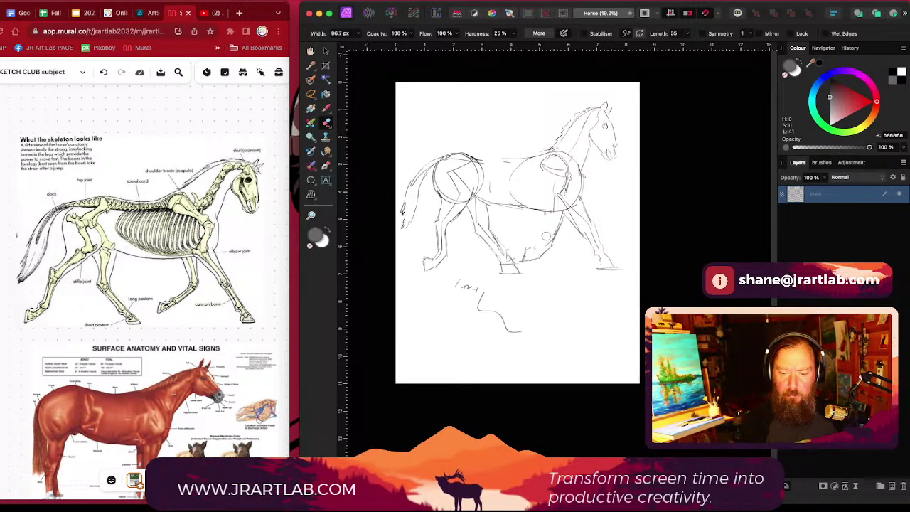
pyautogui.press('b')
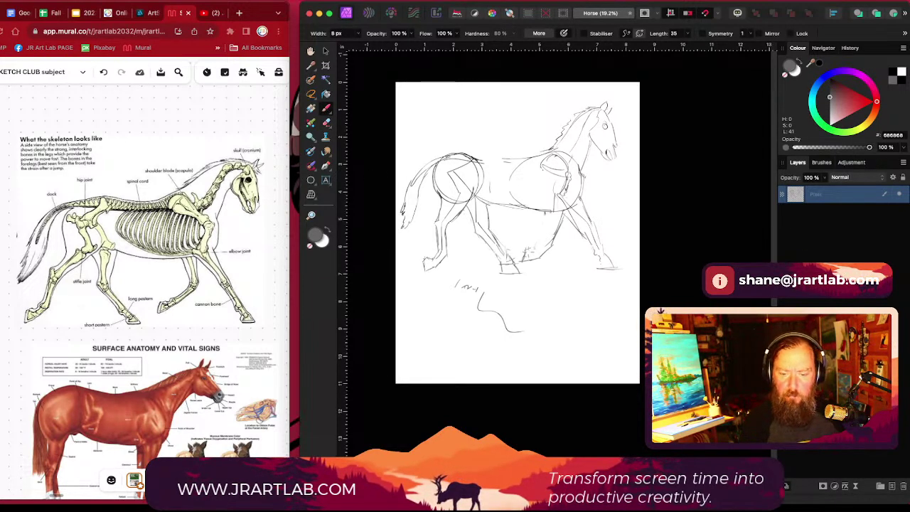
pyautogui.scroll(2, 632, 248)
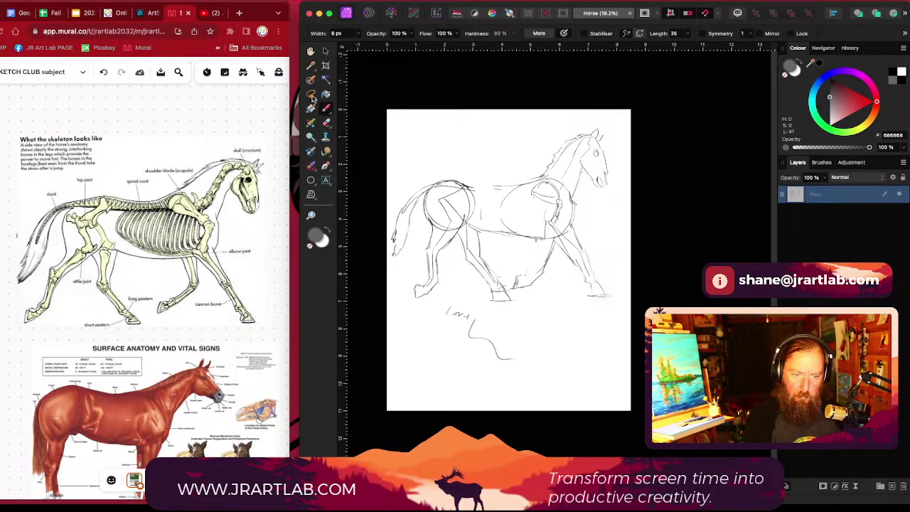
# Step: Select the bent foreleg with a freehand loop, rotate it to a steeper angle, place it under the shoulder and deselect
pyautogui.press('l')
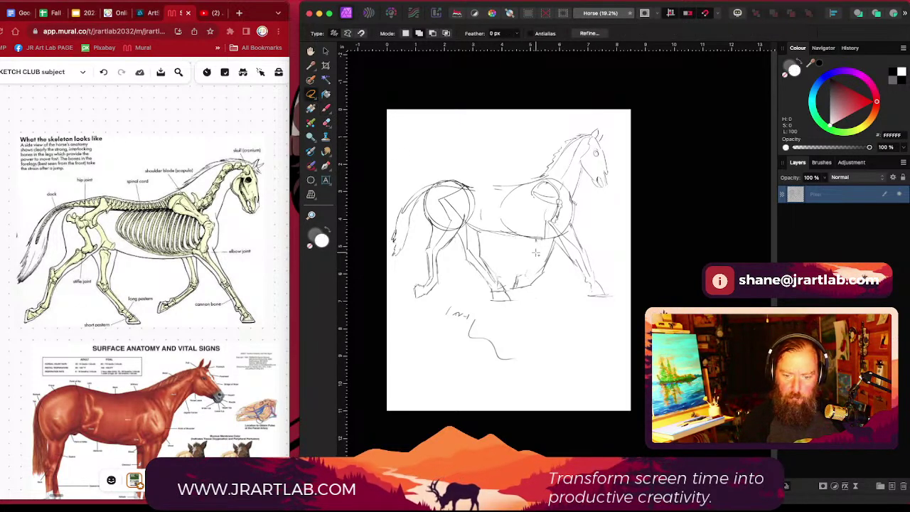
pyautogui.moveTo(541, 246)
pyautogui.mouseDown()
pyautogui.moveTo(512, 272)
pyautogui.moveTo(515, 293)
pyautogui.moveTo(548, 292)
pyautogui.moveTo(541, 245)
pyautogui.mouseUp()
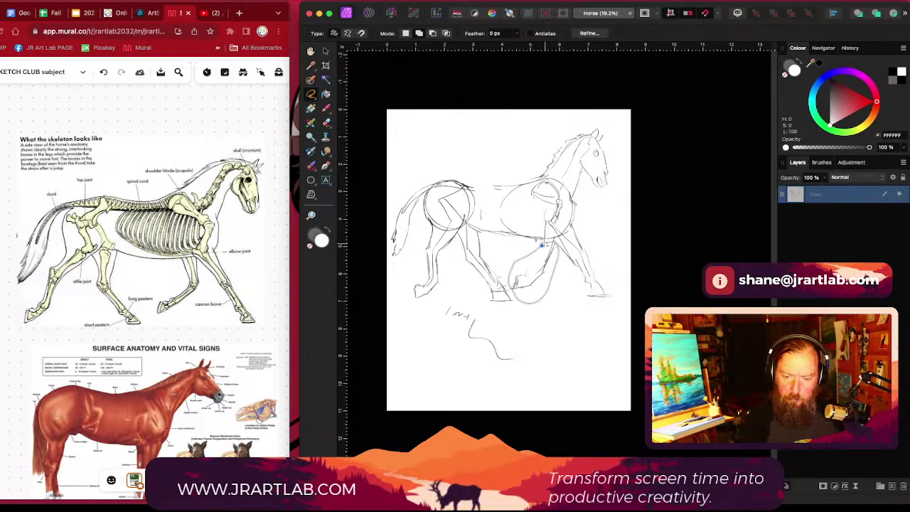
pyautogui.click(325, 51)
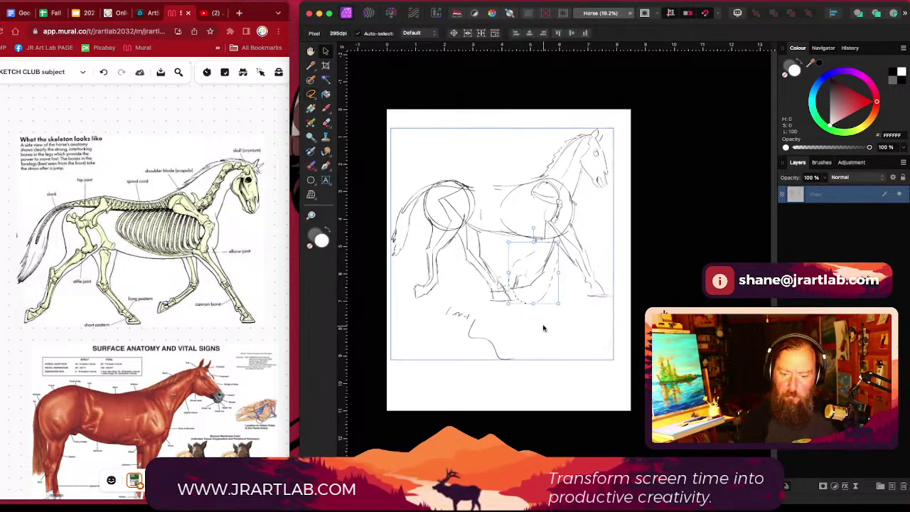
pyautogui.moveTo(532, 230); pyautogui.dragTo(510, 237)
pyautogui.moveTo(542, 284); pyautogui.dragTo(551, 286)
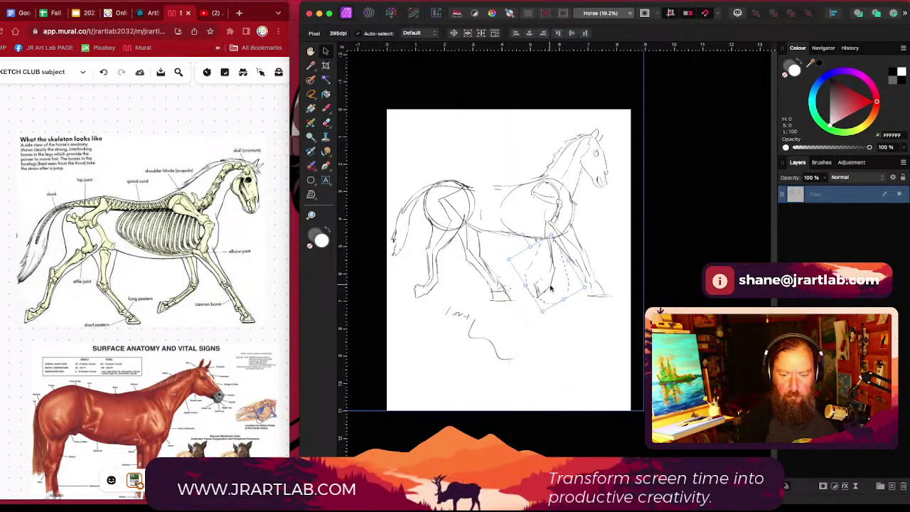
pyautogui.press('b')
pyautogui.press('super+d')
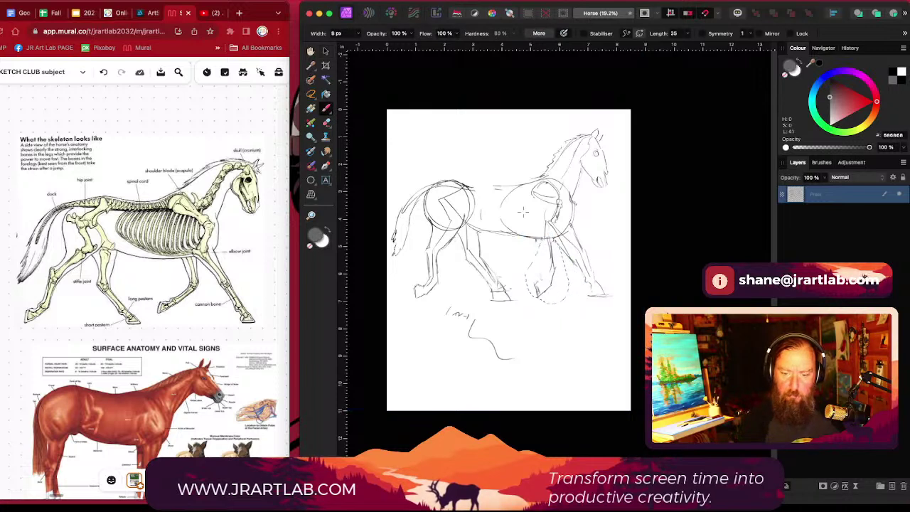
pyautogui.click(546, 14)
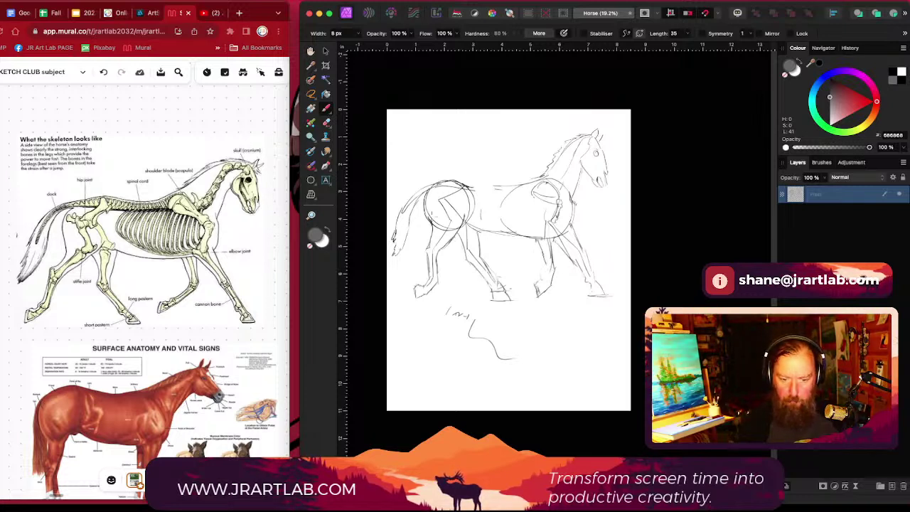
# Step: Erase the lower end of the bent foreleg and repaint its cannon, pastern and hoof with the 8 px Paint Brush
pyautogui.click(326, 122)
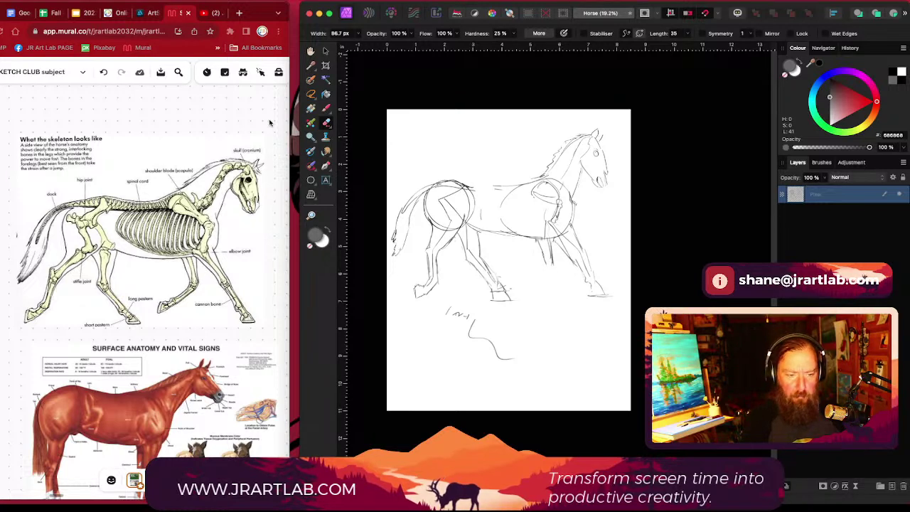
pyautogui.click(326, 109)
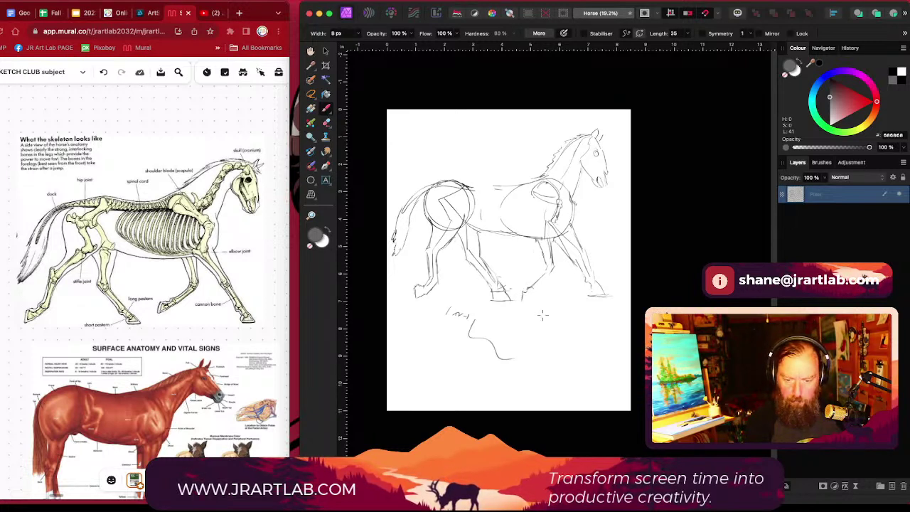
pyautogui.moveTo(525, 301); pyautogui.dragTo(542, 289)
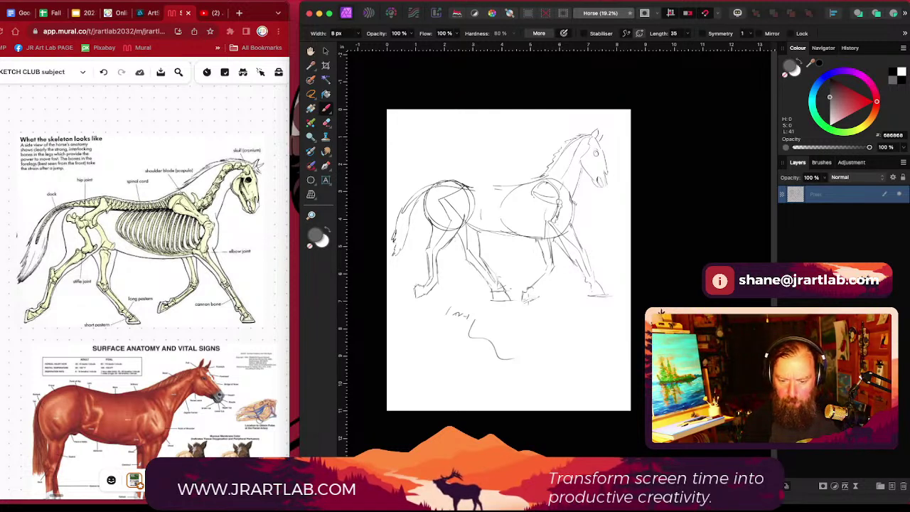
pyautogui.moveTo(527, 300); pyautogui.dragTo(543, 273)
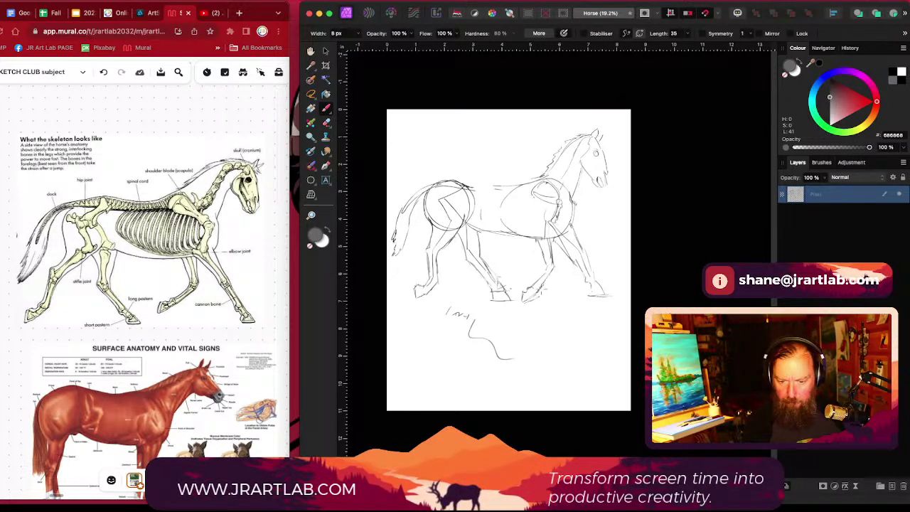
pyautogui.moveTo(543, 287); pyautogui.dragTo(559, 263)
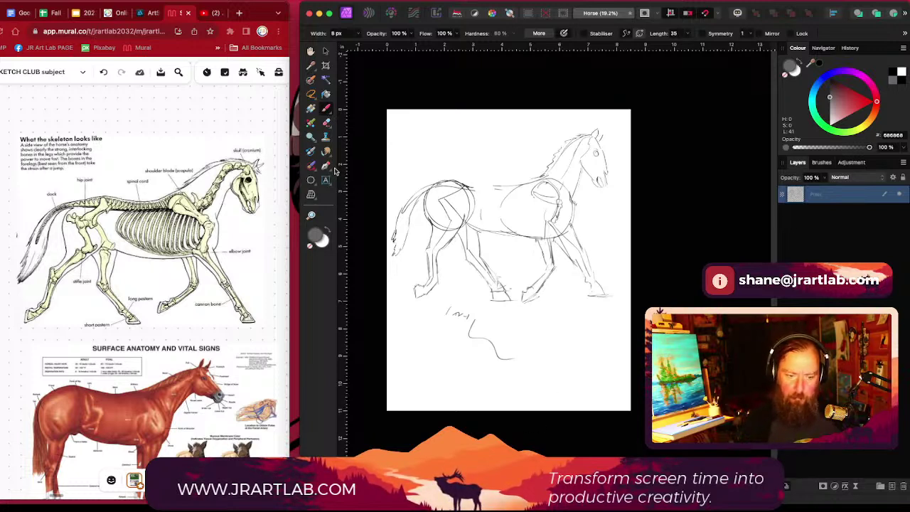
# Step: Erase the angled hip bone guides inside the hindquarters circle and the stray lines at the top of the hind leg
pyautogui.click(325, 123)
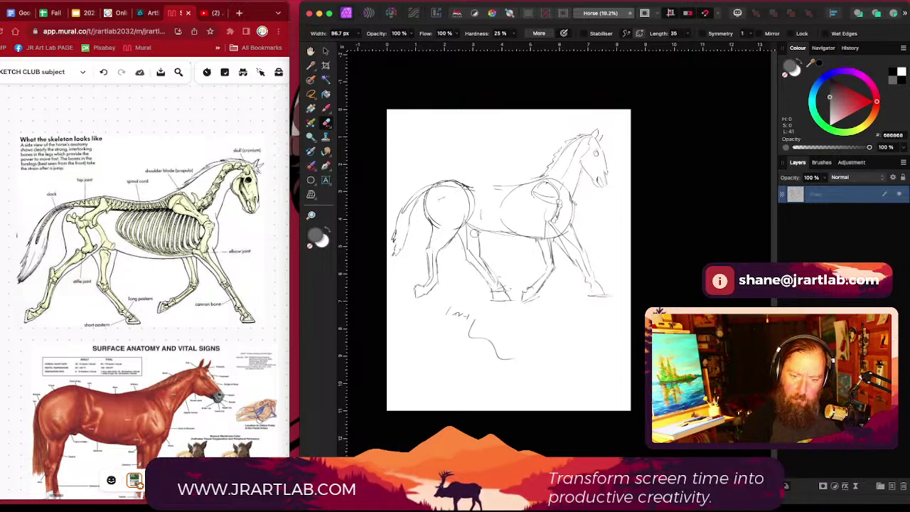
pyautogui.press(']')
pyautogui.press(']')
pyautogui.press('[')
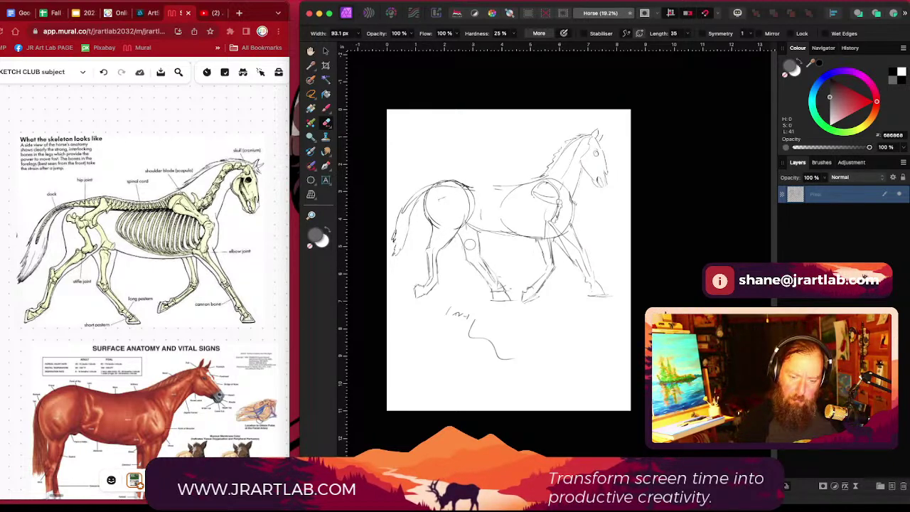
pyautogui.press('[')
pyautogui.press('[')
pyautogui.press('[')
pyautogui.press('[')
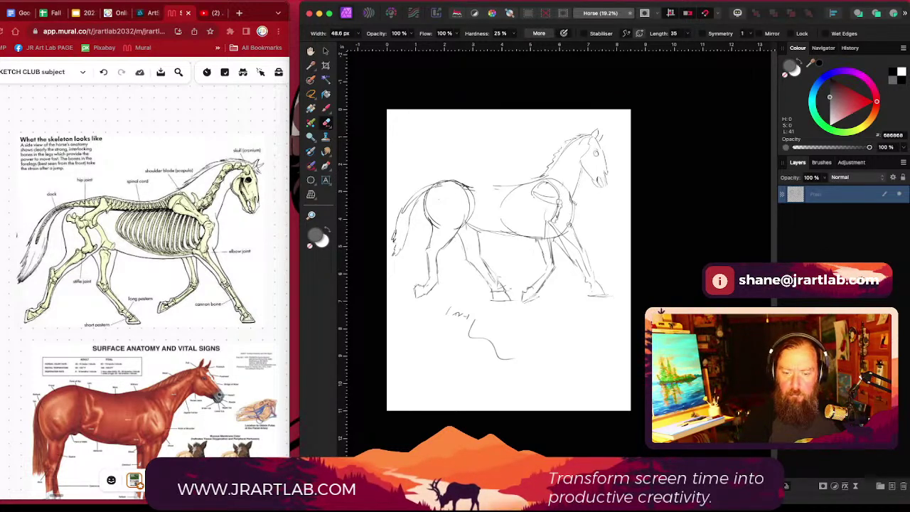
# Step: Erase the forward-reaching foreleg from below the chest down to the hoof with an enlarged Erase Brush
pyautogui.click(326, 108)
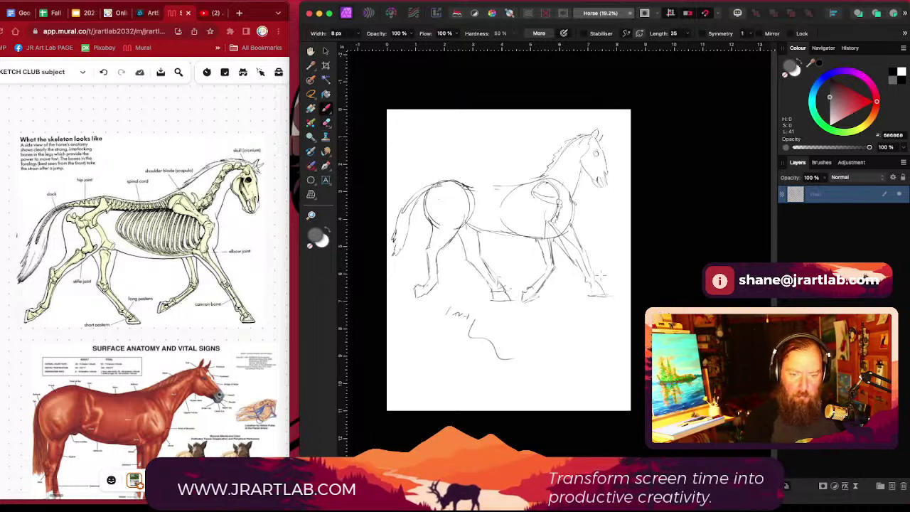
pyautogui.click(329, 126)
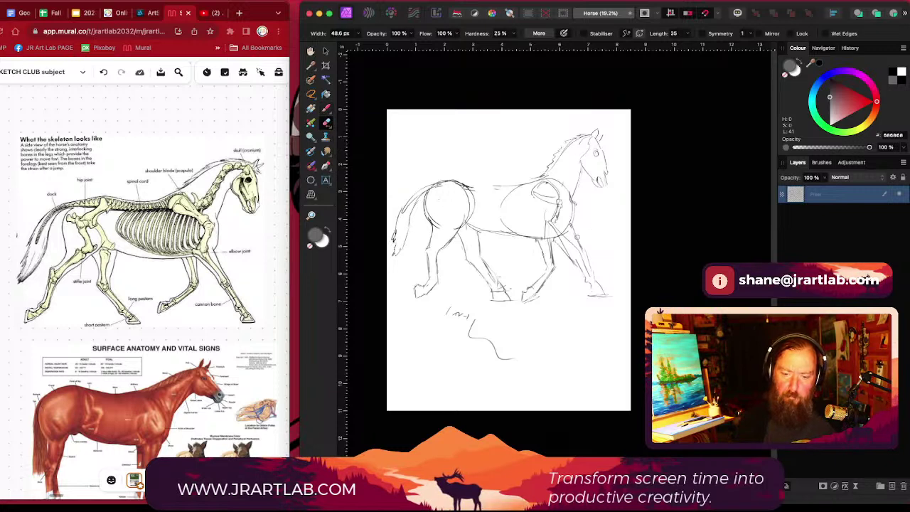
pyautogui.moveTo(575, 238)
pyautogui.mouseDown()
pyautogui.moveTo(571, 229)
pyautogui.moveTo(574, 259)
pyautogui.moveTo(603, 278)
pyautogui.moveTo(589, 294)
pyautogui.moveTo(593, 283)
pyautogui.mouseUp()
pyautogui.press(']')
pyautogui.press(']')
pyautogui.press(']')
pyautogui.press(']')
pyautogui.press(']')
pyautogui.press(']')
pyautogui.press(']')
pyautogui.press(']')
pyautogui.press(']')
pyautogui.press(']')
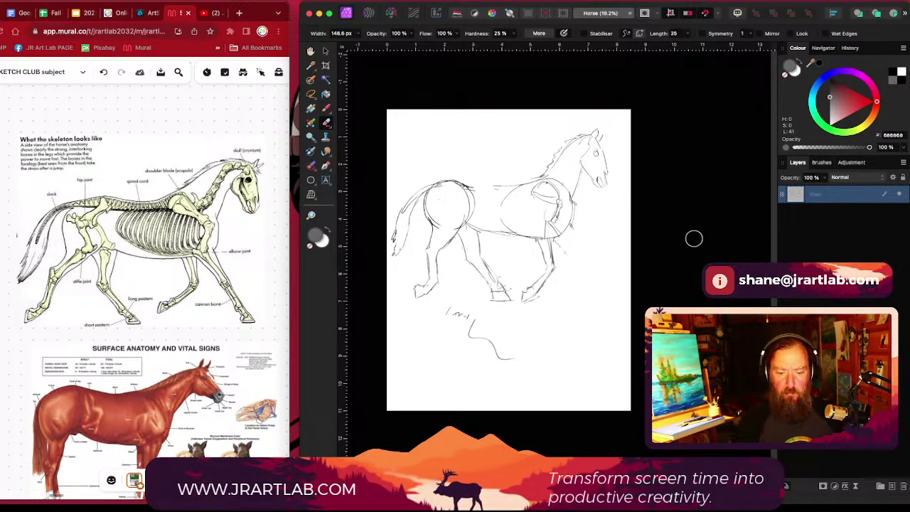
# Step: Repaint the forward foreleg from the chest through the knee, cannon and pastern to the hoof with the 8 px Paint Brush
pyautogui.rightClick(326, 108)
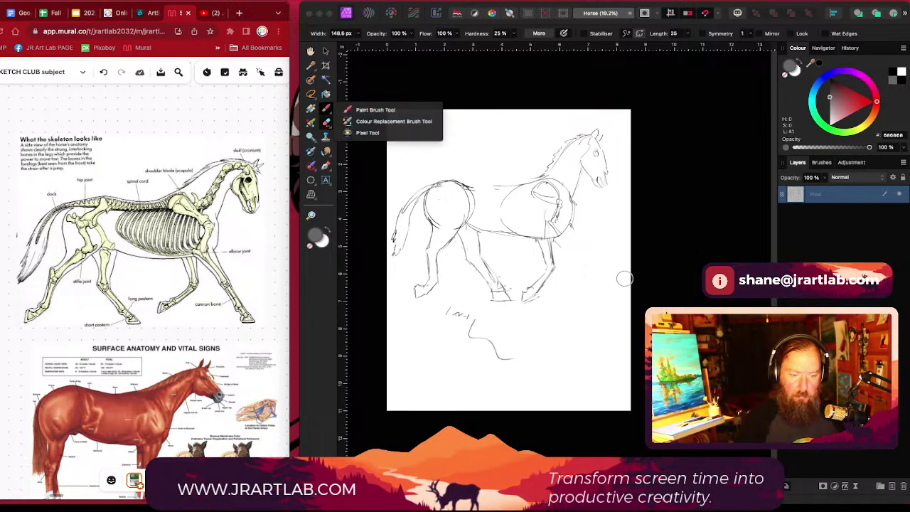
pyautogui.click(377, 111)
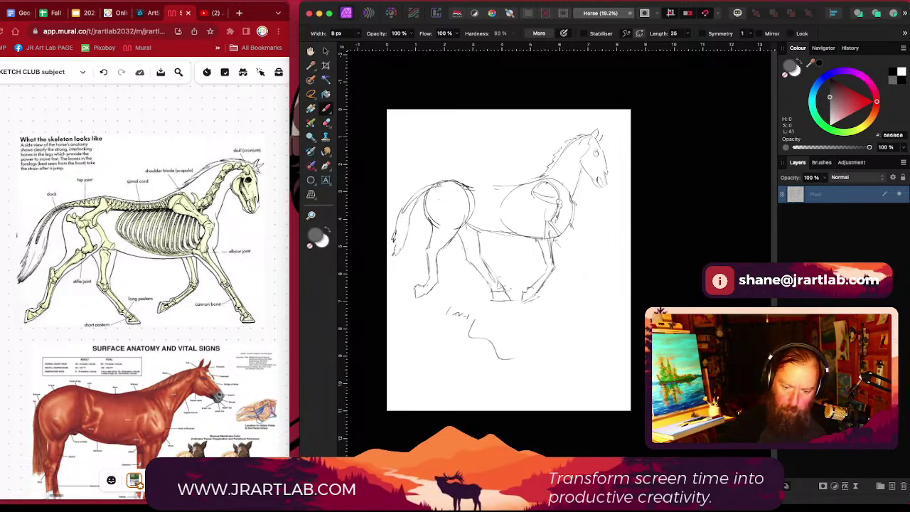
pyautogui.moveTo(554, 240); pyautogui.dragTo(577, 261)
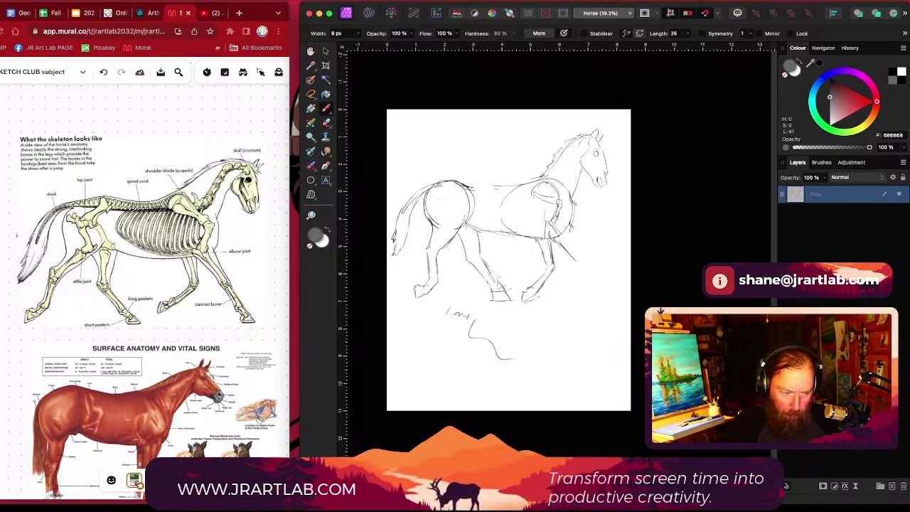
pyautogui.moveTo(569, 223); pyautogui.dragTo(583, 258)
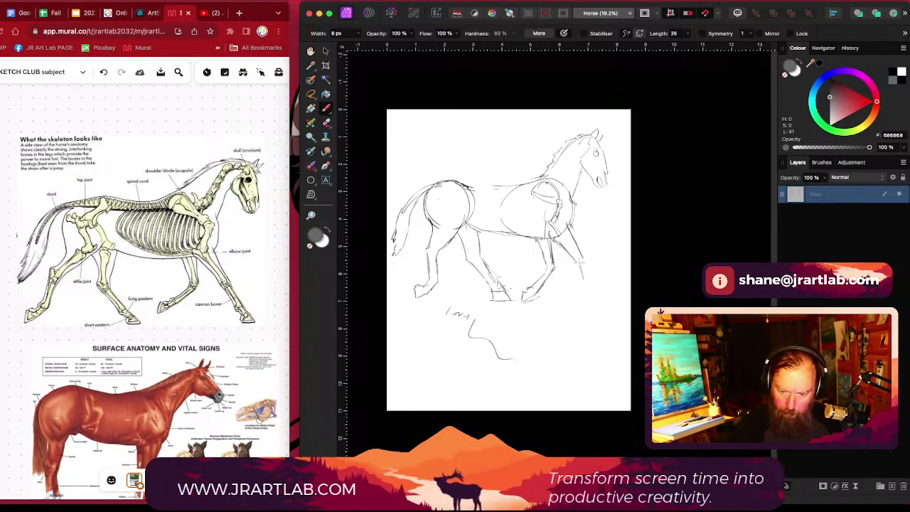
pyautogui.moveTo(577, 260); pyautogui.dragTo(589, 287)
pyautogui.moveTo(584, 255); pyautogui.dragTo(594, 287)
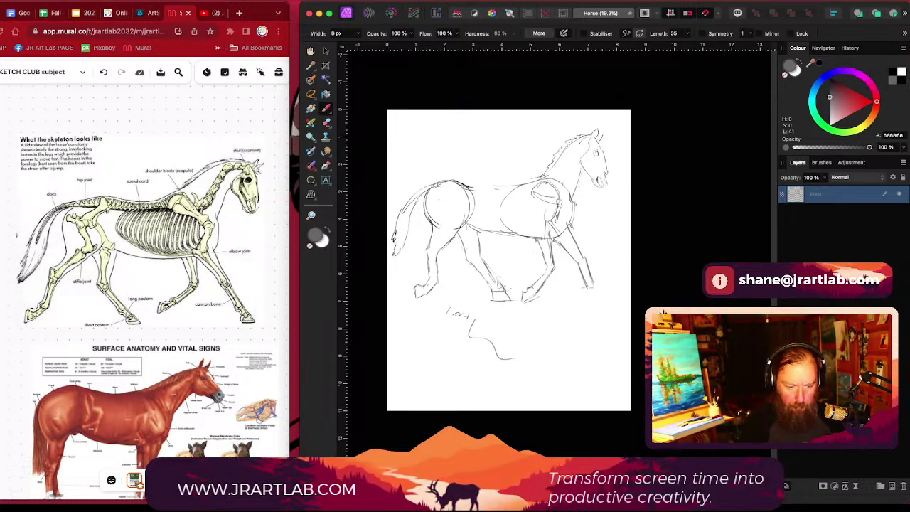
pyautogui.moveTo(589, 290); pyautogui.dragTo(587, 285)
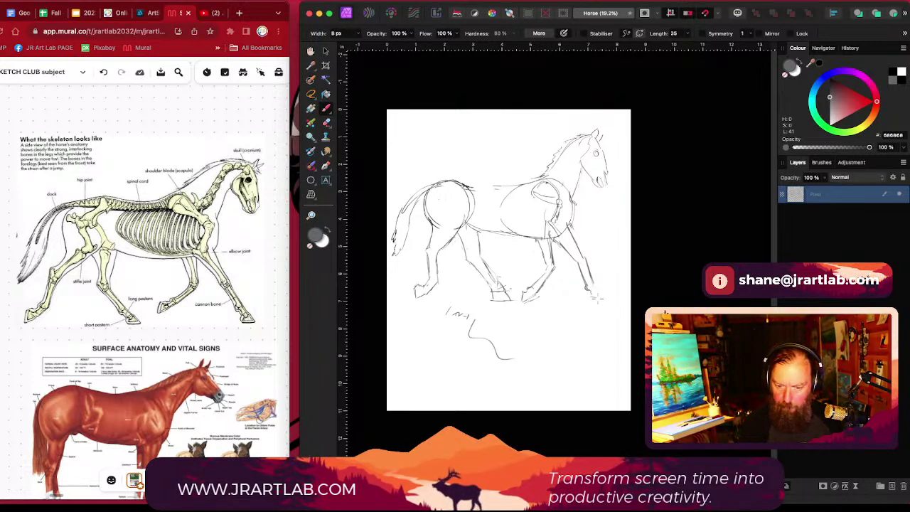
pyautogui.moveTo(592, 297); pyautogui.dragTo(604, 297)
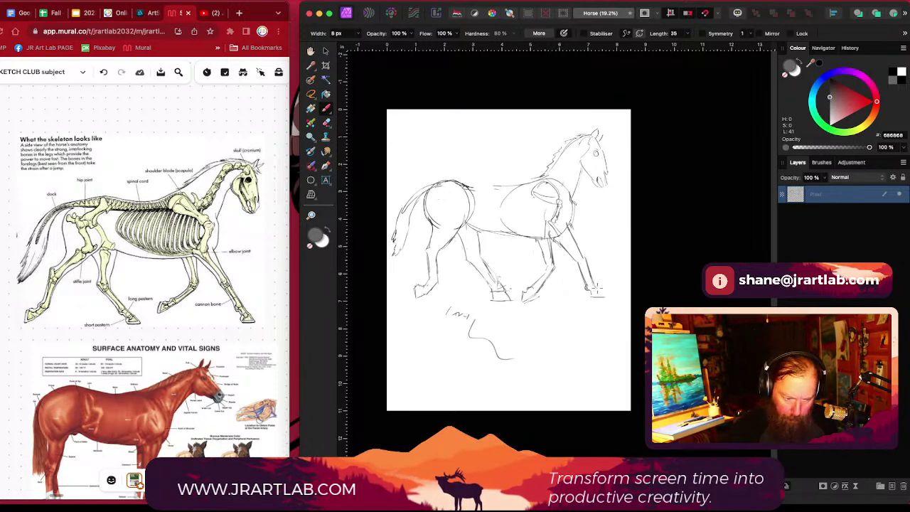
pyautogui.moveTo(597, 290); pyautogui.dragTo(605, 294)
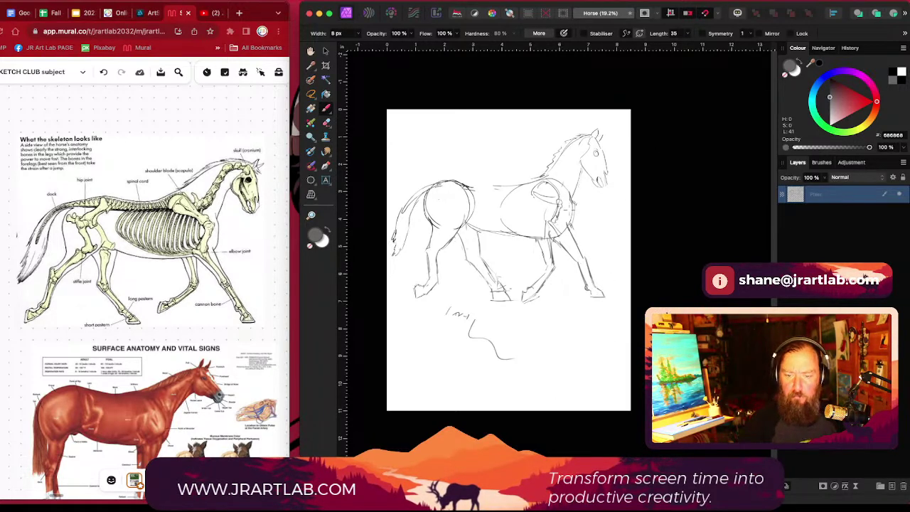
# Step: Touch up the shoulder curve and erase the rib cage arc inside the barrel with the Erase Brush
pyautogui.moveTo(574, 208); pyautogui.dragTo(574, 226)
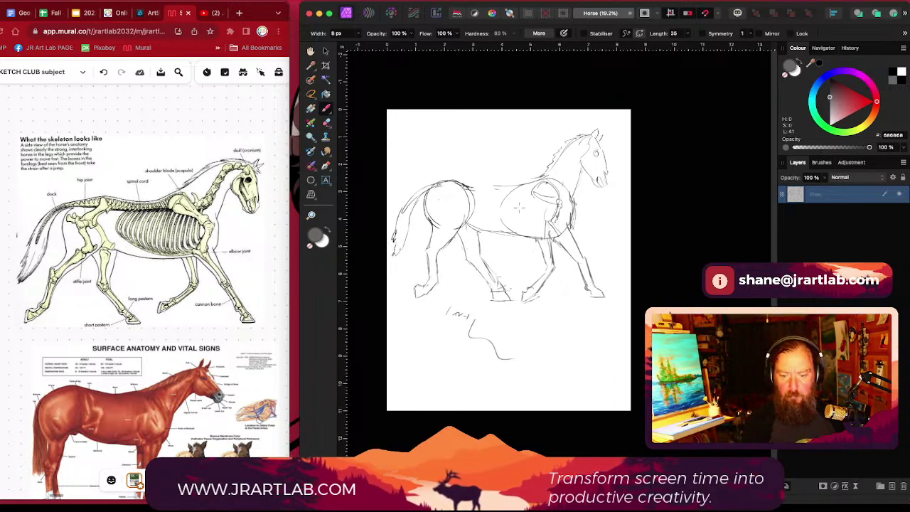
pyautogui.press('e')
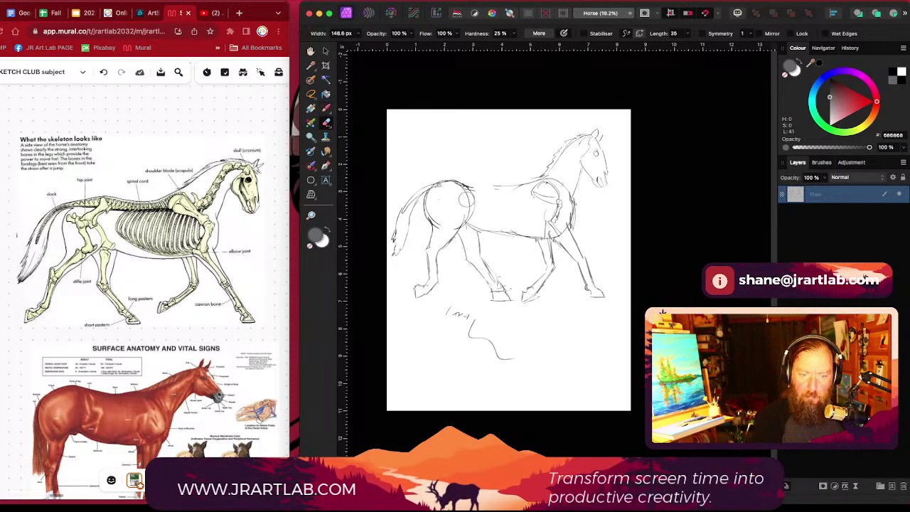
# Step: Paint the pelvis, thigh bone and trailing hind leg bones through the hindquarters circle with the 8 px Paint Brush
pyautogui.click(326, 110)
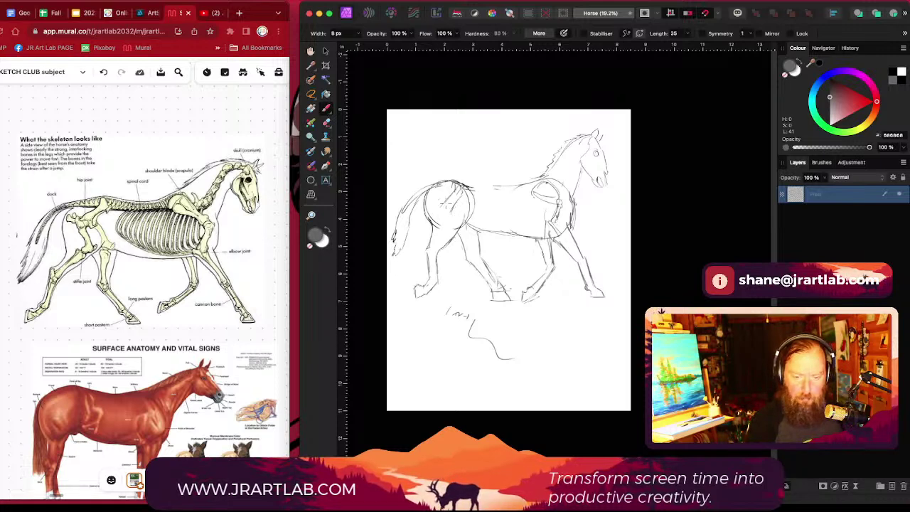
pyautogui.moveTo(444, 214); pyautogui.dragTo(451, 210)
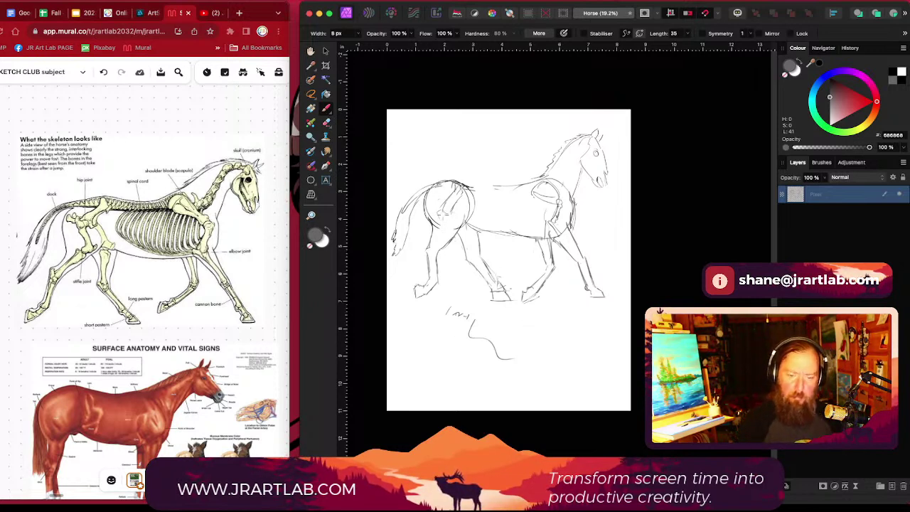
pyautogui.moveTo(448, 206); pyautogui.dragTo(451, 231)
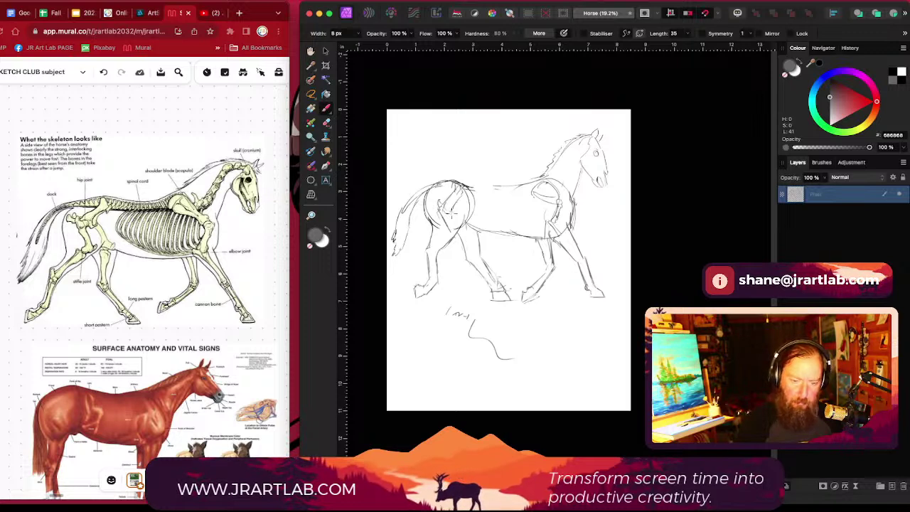
pyautogui.press('super+z')
pyautogui.moveTo(450, 208); pyautogui.dragTo(457, 228)
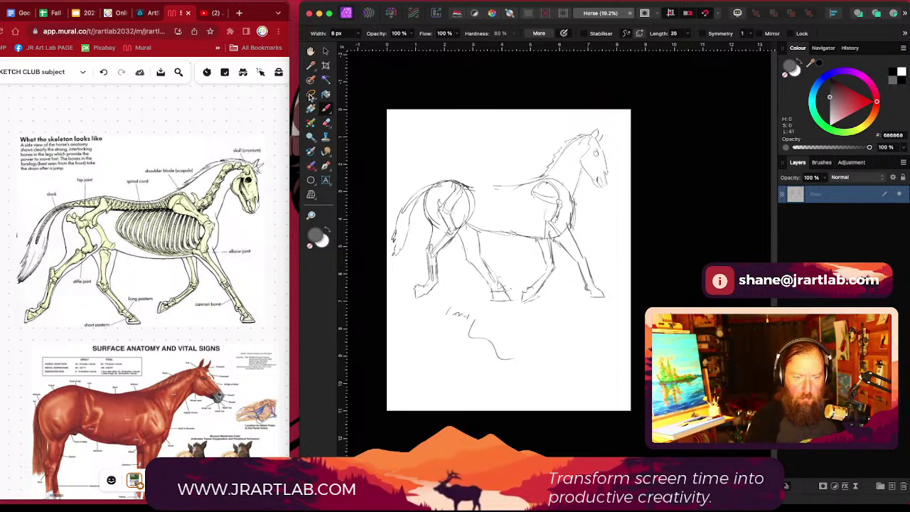
# Step: Erase the trailing hind leg's pastern and hoof with the Erase Brush
pyautogui.click(311, 96)
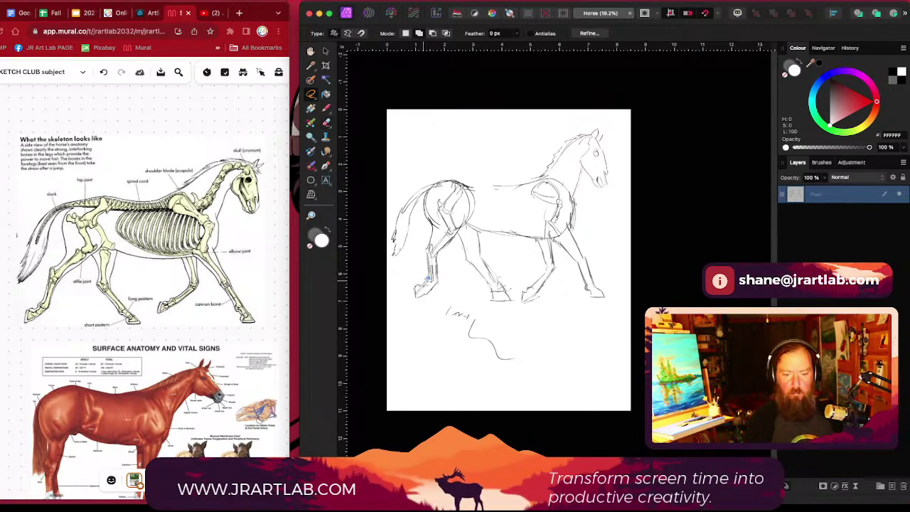
pyautogui.click(326, 123)
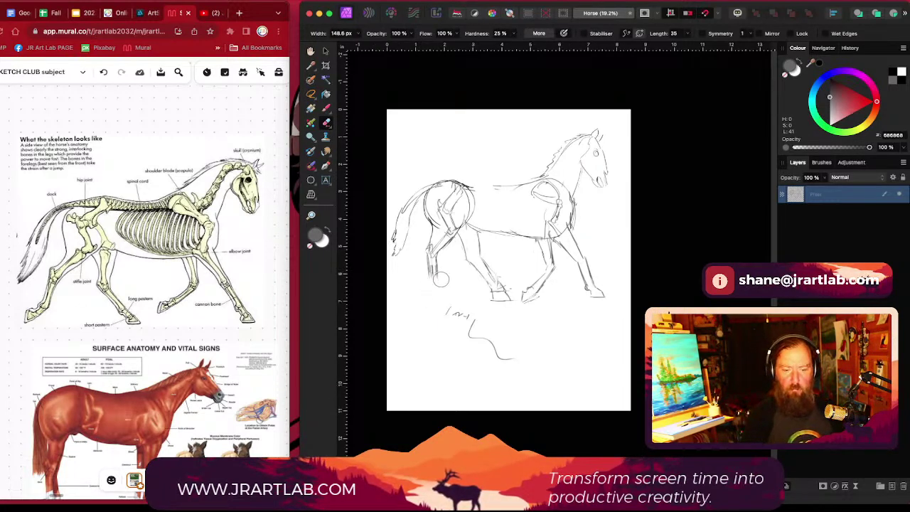
# Step: Select the remaining trailing hind leg with a freehand selection, shift it and rotate it backward beneath the tail, and deselect
pyautogui.click(312, 96)
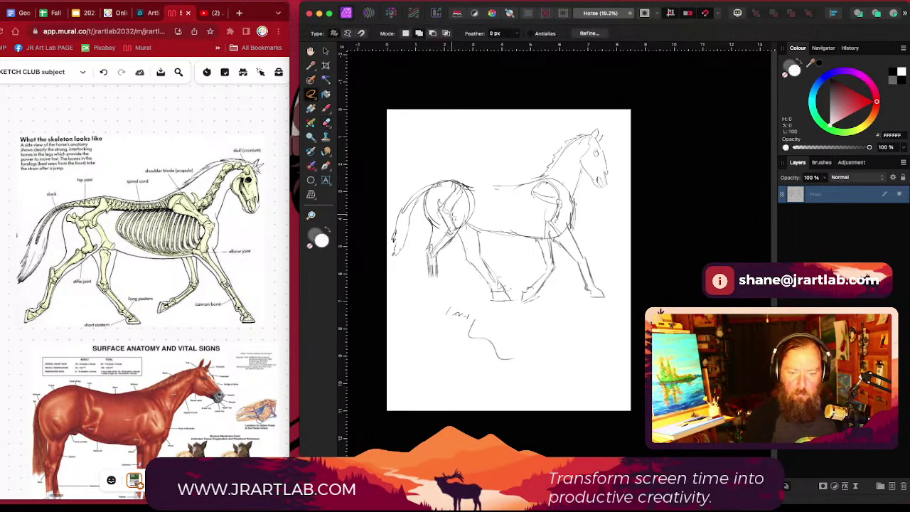
pyautogui.moveTo(463, 196)
pyautogui.mouseDown()
pyautogui.moveTo(445, 261)
pyautogui.moveTo(424, 241)
pyautogui.moveTo(440, 203)
pyautogui.moveTo(455, 188)
pyautogui.moveTo(463, 195)
pyautogui.moveTo(447, 172)
pyautogui.mouseUp()
pyautogui.click(325, 52)
pyautogui.moveTo(436, 263); pyautogui.dragTo(430, 264)
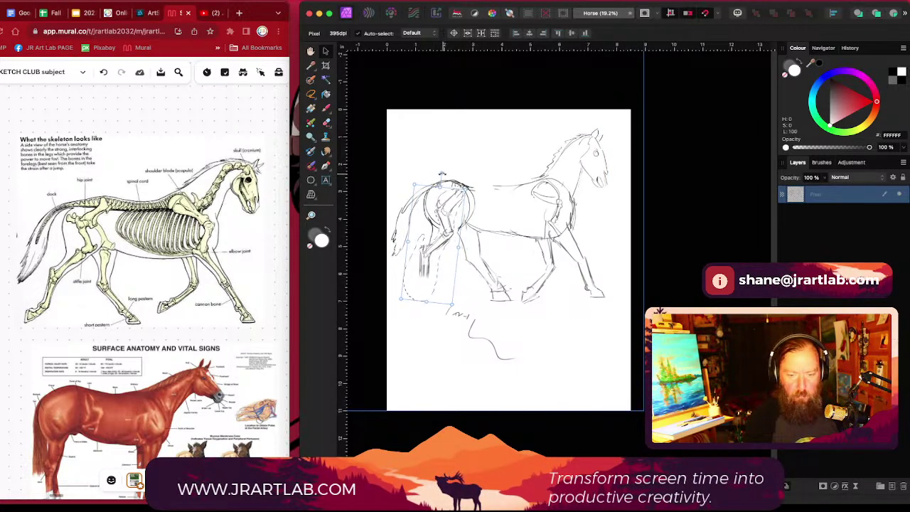
pyautogui.moveTo(441, 174); pyautogui.dragTo(451, 171)
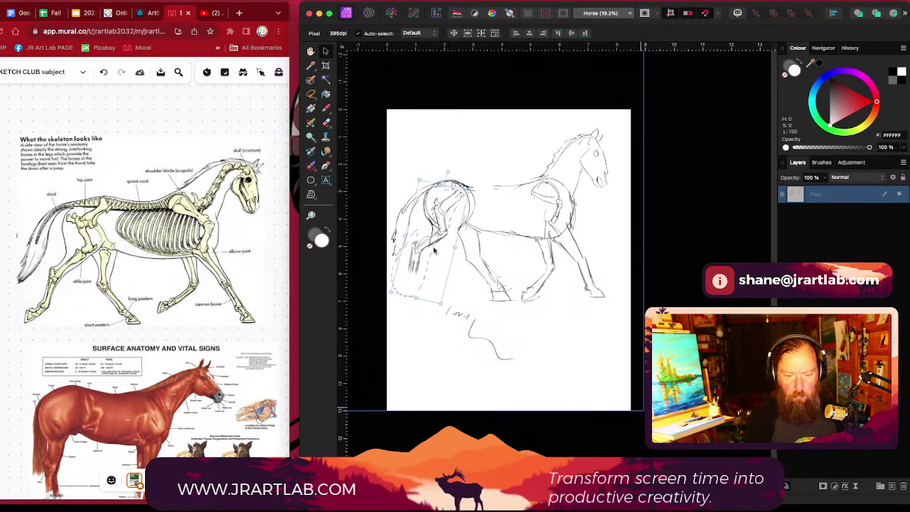
pyautogui.moveTo(438, 249); pyautogui.dragTo(439, 249)
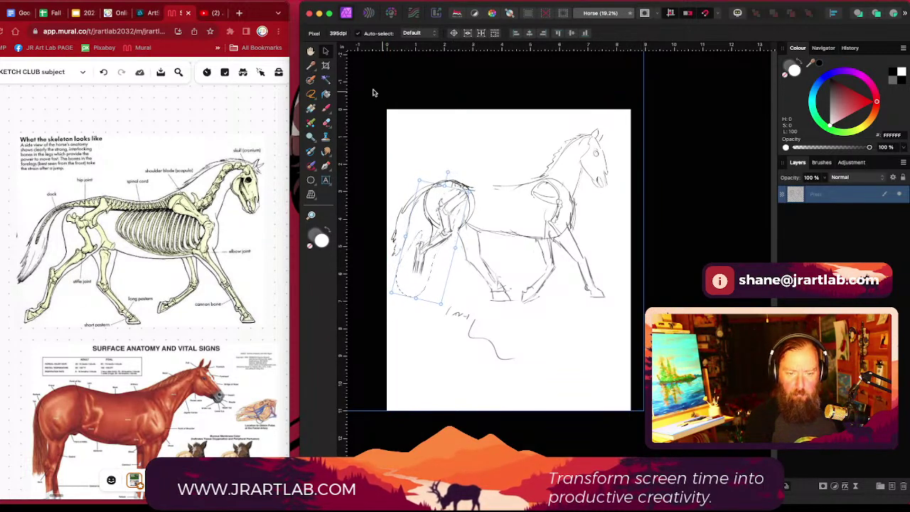
pyautogui.click(327, 109)
pyautogui.click(546, 13)
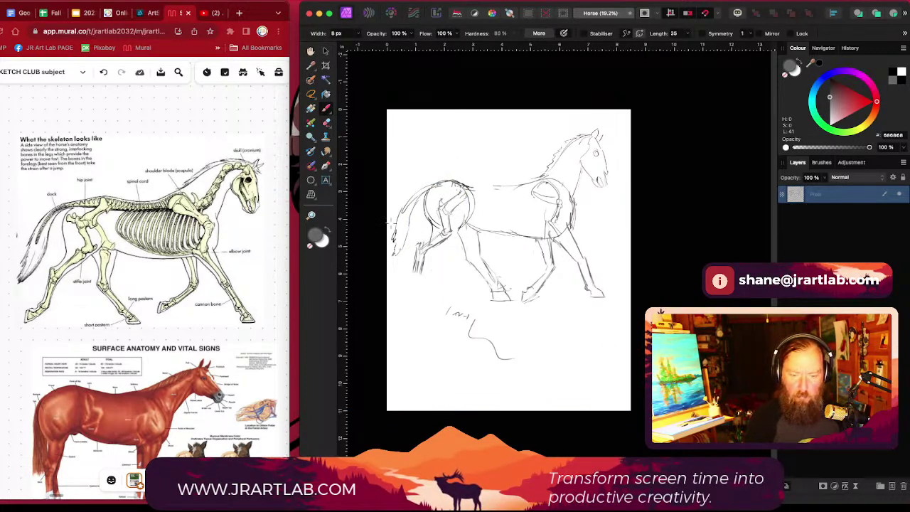
# Step: Erase the scribbled strokes on the blank canvas below the horse
pyautogui.click(326, 123)
pyautogui.moveTo(448, 310)
pyautogui.mouseDown()
pyautogui.moveTo(461, 327)
pyautogui.moveTo(482, 330)
pyautogui.moveTo(530, 366)
pyautogui.moveTo(495, 347)
pyautogui.mouseUp()
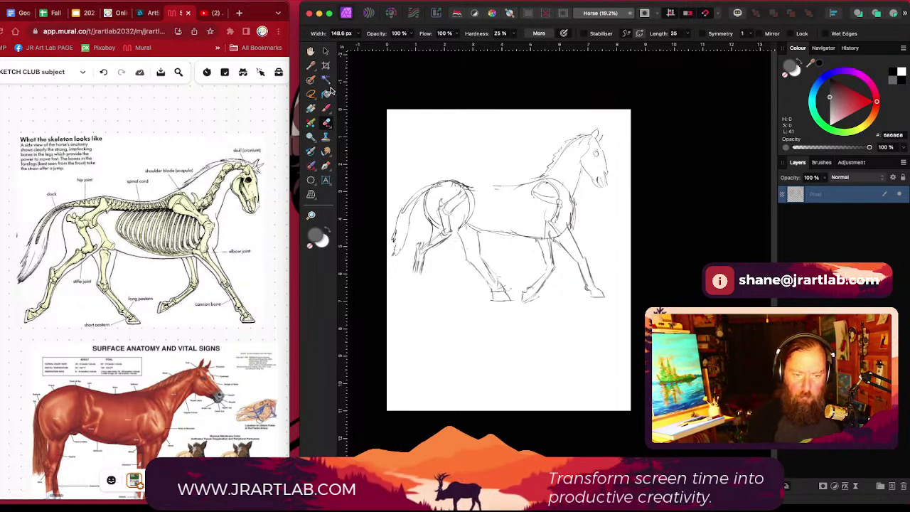
# Step: Repaint the trailing hind leg from the thigh through the hock and cannon to the hoof with the 8 px Paint Brush
pyautogui.click(326, 108)
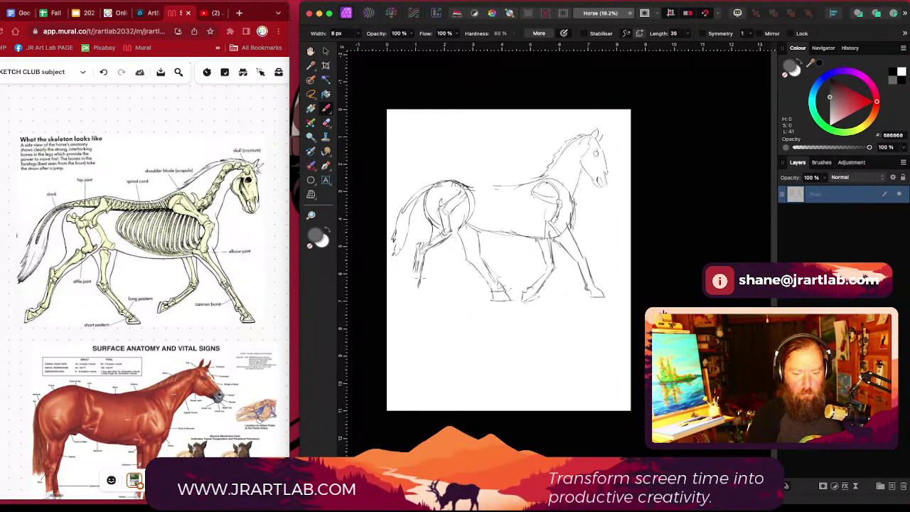
pyautogui.moveTo(417, 256)
pyautogui.mouseDown()
pyautogui.moveTo(414, 288)
pyautogui.moveTo(401, 302)
pyautogui.moveTo(411, 287)
pyautogui.mouseUp()
pyautogui.press('super+z')
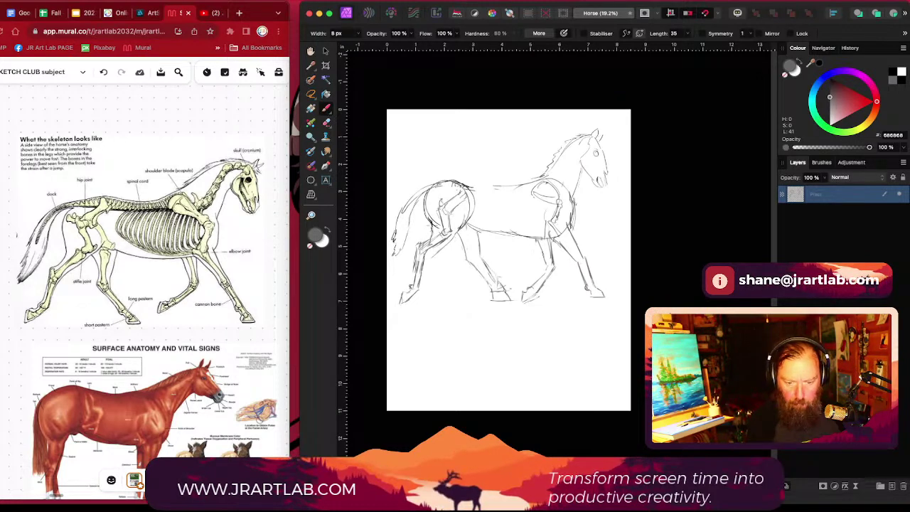
pyautogui.moveTo(436, 226); pyautogui.dragTo(421, 247)
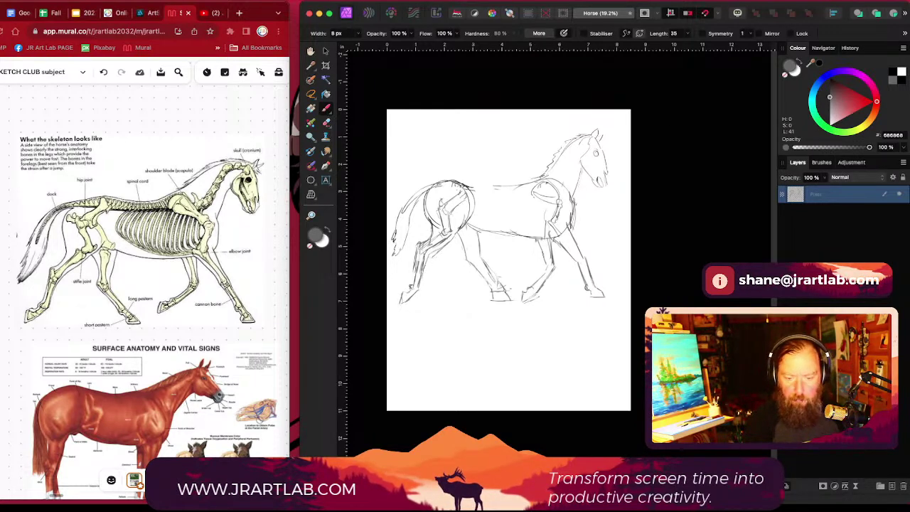
pyautogui.moveTo(423, 257); pyautogui.dragTo(409, 289)
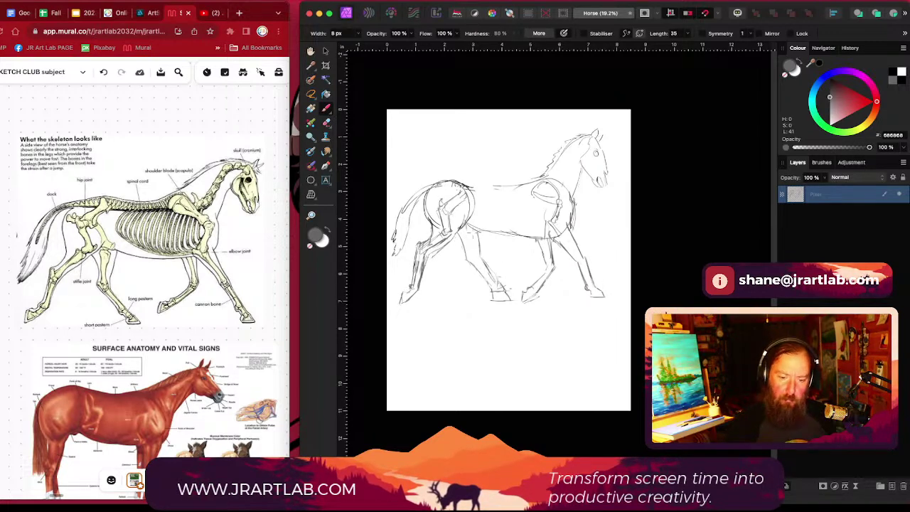
# Step: Paint the bone lines of the forward hind leg from the thigh down to the cannon and of the bent foreleg's lower section
pyautogui.moveTo(459, 211); pyautogui.dragTo(466, 237)
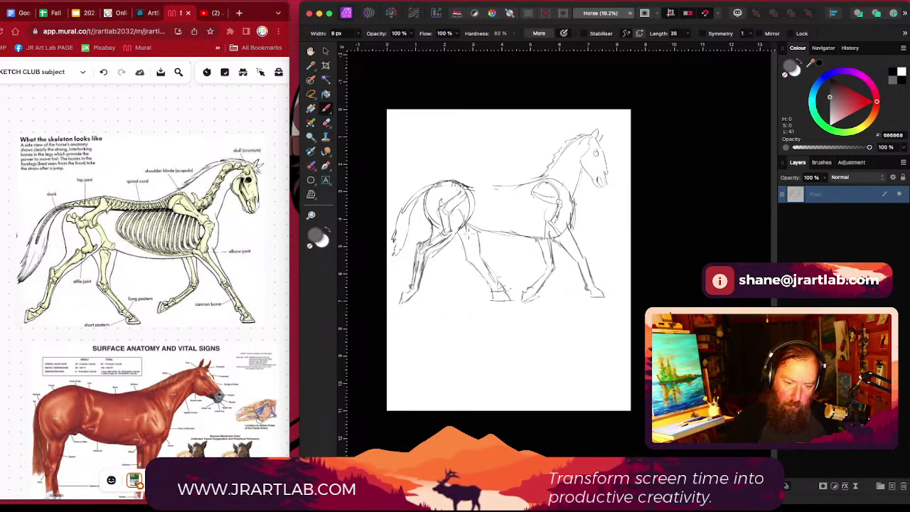
pyautogui.moveTo(464, 203); pyautogui.dragTo(474, 257)
pyautogui.scroll(1, 568, 345)
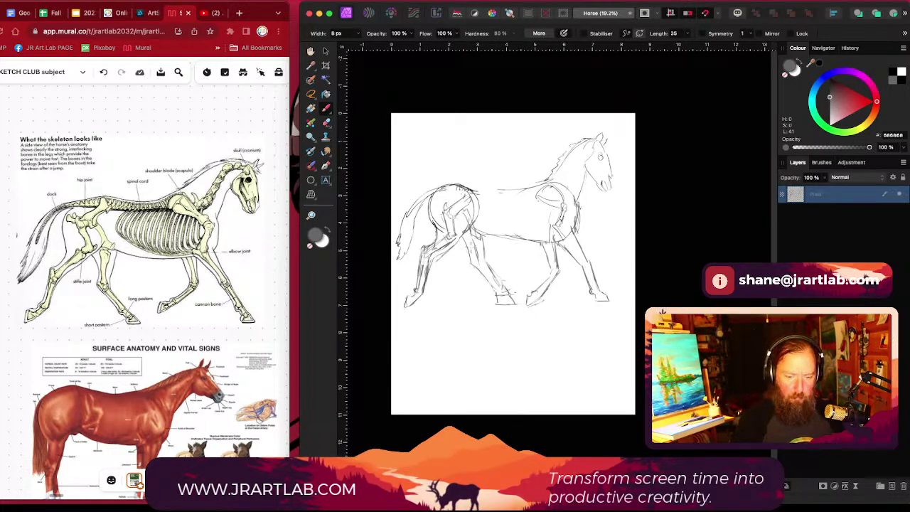
pyautogui.moveTo(471, 237)
pyautogui.mouseDown()
pyautogui.moveTo(474, 265)
pyautogui.moveTo(480, 244)
pyautogui.moveTo(496, 287)
pyautogui.mouseUp()
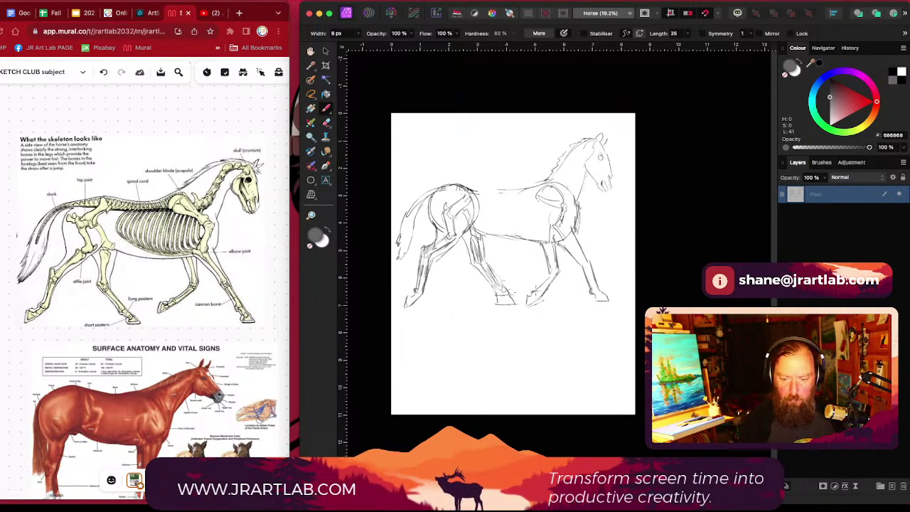
pyautogui.moveTo(557, 267); pyautogui.dragTo(545, 283)
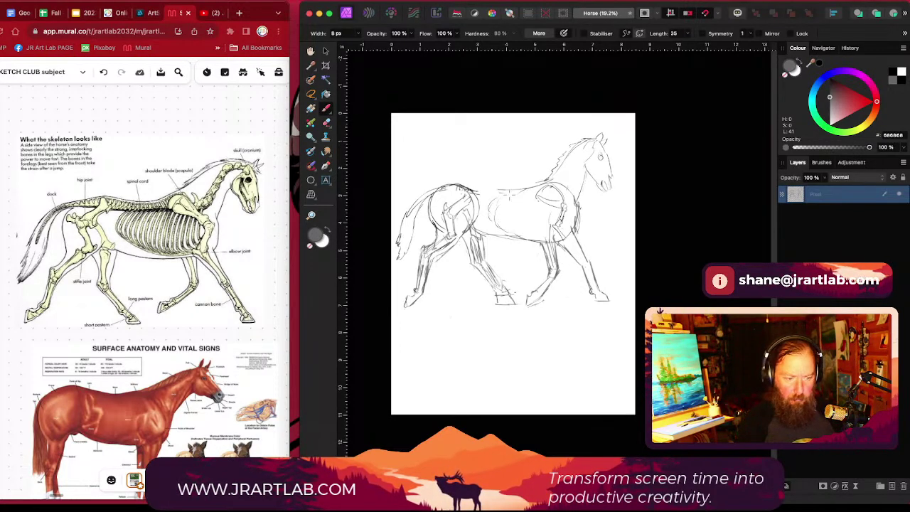
# Step: Paint the rib cage outline inside the barrel and fill it with curved vertical ribs
pyautogui.moveTo(495, 197)
pyautogui.mouseDown()
pyautogui.moveTo(529, 194)
pyautogui.moveTo(551, 205)
pyautogui.mouseUp()
pyautogui.press('super+z')
pyautogui.moveTo(524, 235); pyautogui.dragTo(559, 225)
pyautogui.moveTo(500, 208); pyautogui.dragTo(500, 231)
pyautogui.moveTo(515, 196)
pyautogui.mouseDown()
pyautogui.moveTo(513, 228)
pyautogui.moveTo(534, 234)
pyautogui.mouseUp()
pyautogui.moveTo(539, 203); pyautogui.dragTo(541, 231)
pyautogui.moveTo(505, 195); pyautogui.dragTo(493, 215)
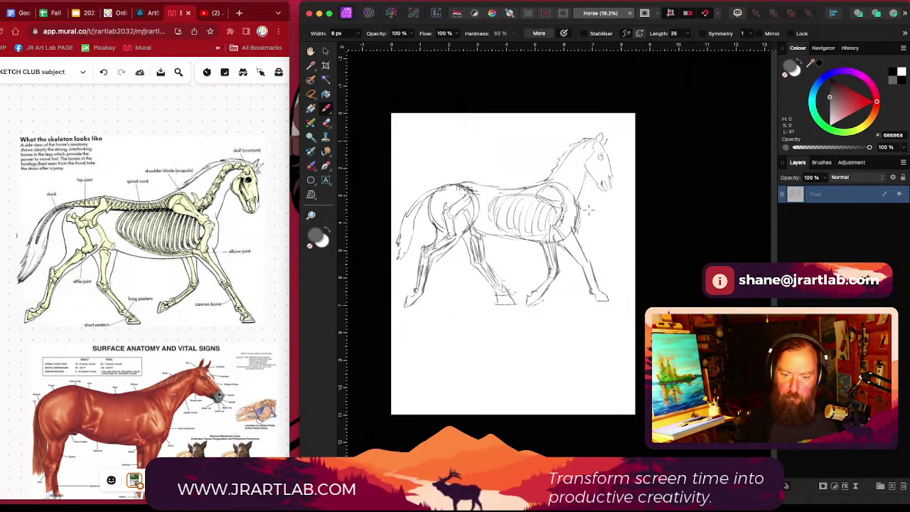
# Step: Paint the bone lines of the forward-reaching foreleg from the front of the chest through the elbow and knee to the cannon
pyautogui.moveTo(581, 207); pyautogui.dragTo(572, 233)
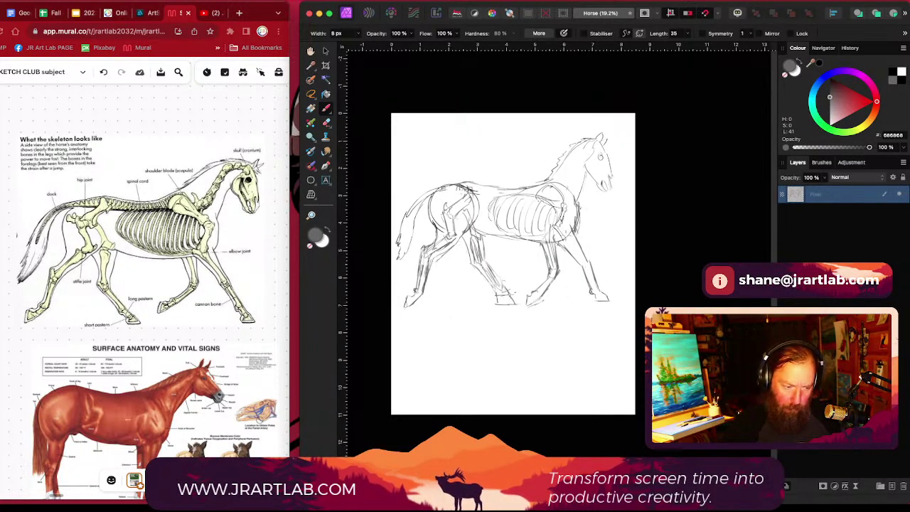
pyautogui.moveTo(562, 231); pyautogui.dragTo(581, 258)
pyautogui.moveTo(559, 229); pyautogui.dragTo(596, 291)
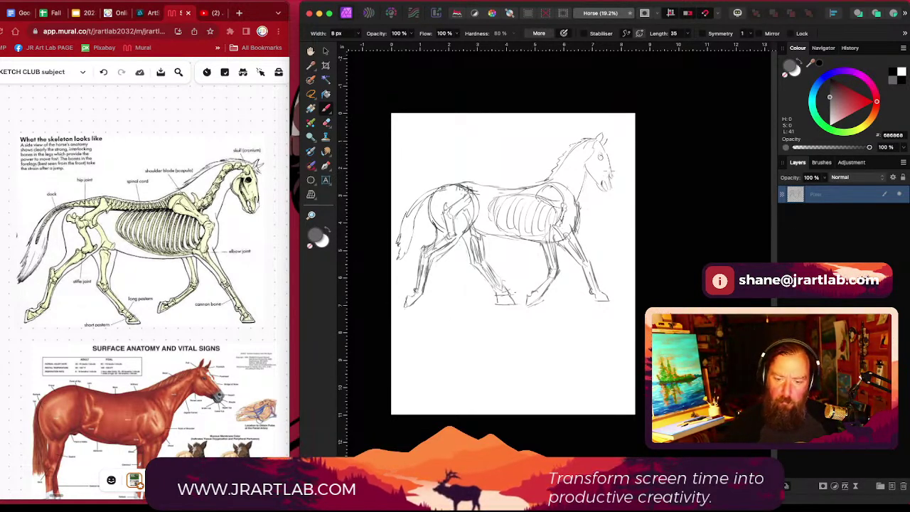
# Step: Paint the skull contour, the neck vertebrae, the spine along the back and the hip joint detail
pyautogui.moveTo(605, 144); pyautogui.dragTo(609, 159)
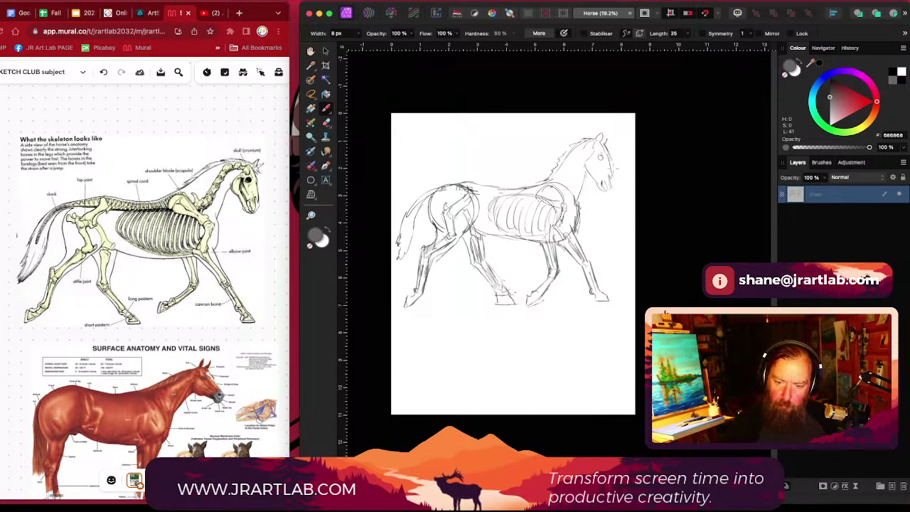
pyautogui.moveTo(604, 142); pyautogui.dragTo(608, 148)
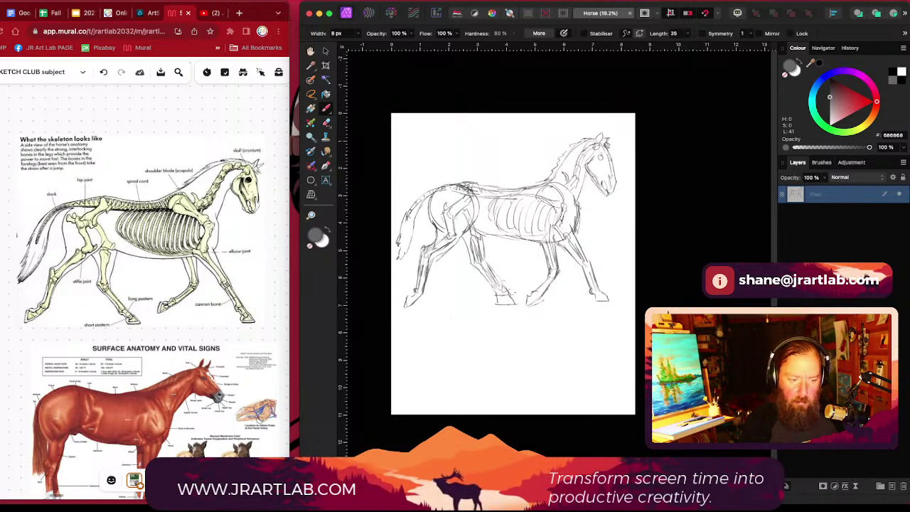
pyautogui.moveTo(517, 194); pyautogui.dragTo(551, 195)
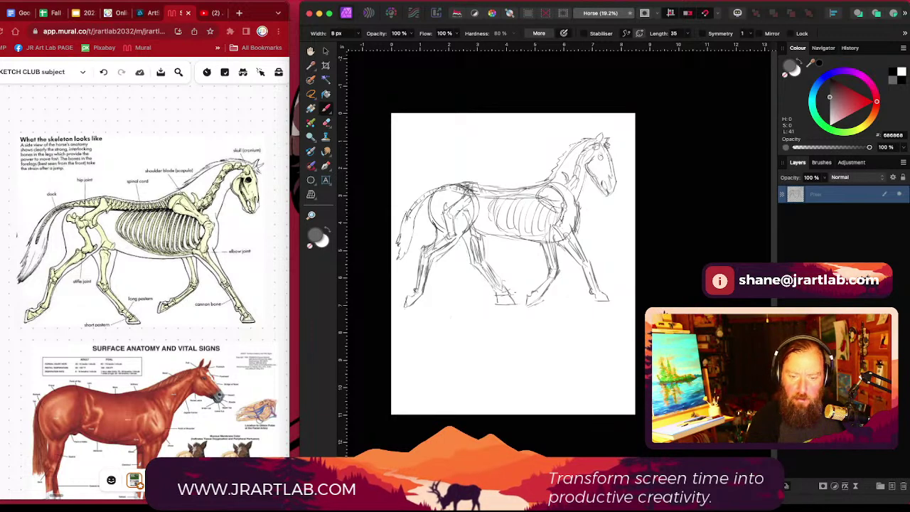
pyautogui.moveTo(465, 209); pyautogui.dragTo(467, 205)
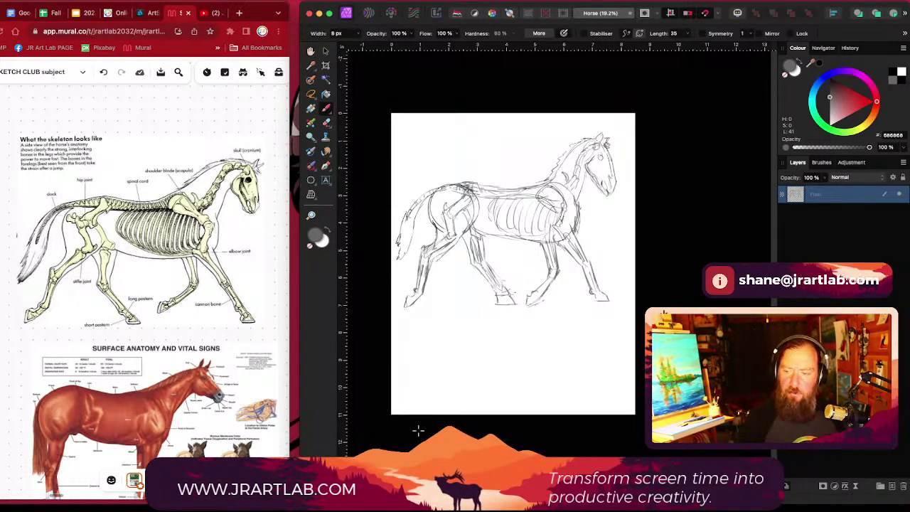
# Step: Switch to the Mural board in the browser, widen its window and examine the Equine Musculoskeletal Anatomy skeleton and musculature charts
pyautogui.click(325, 51)
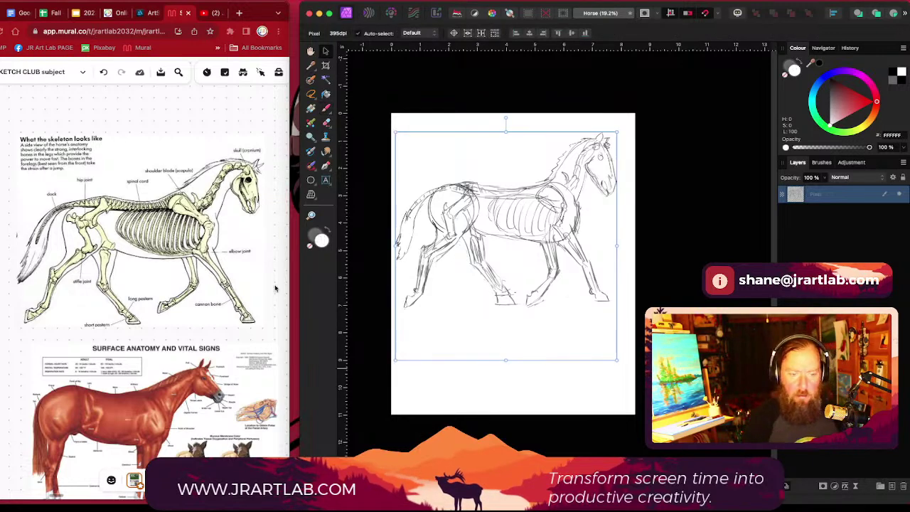
pyautogui.scroll(1, 224, 219)
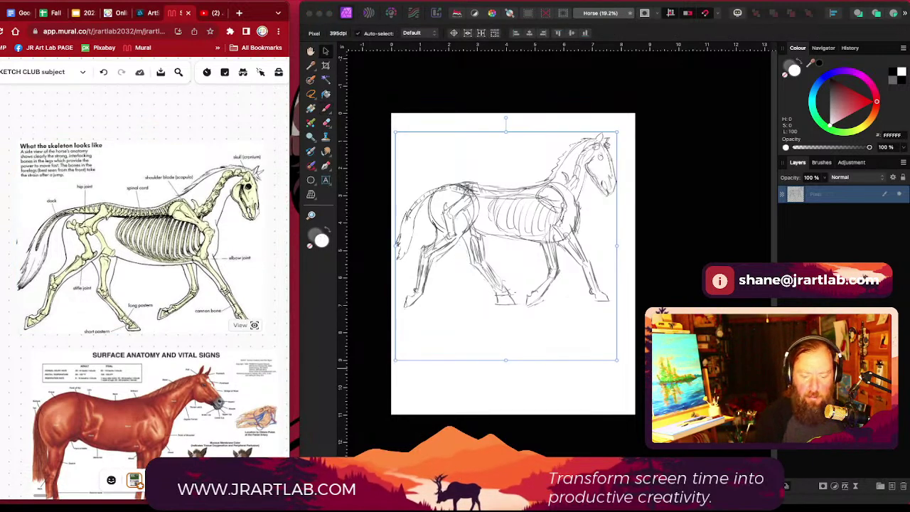
pyautogui.moveTo(290, 160); pyautogui.dragTo(604, 146)
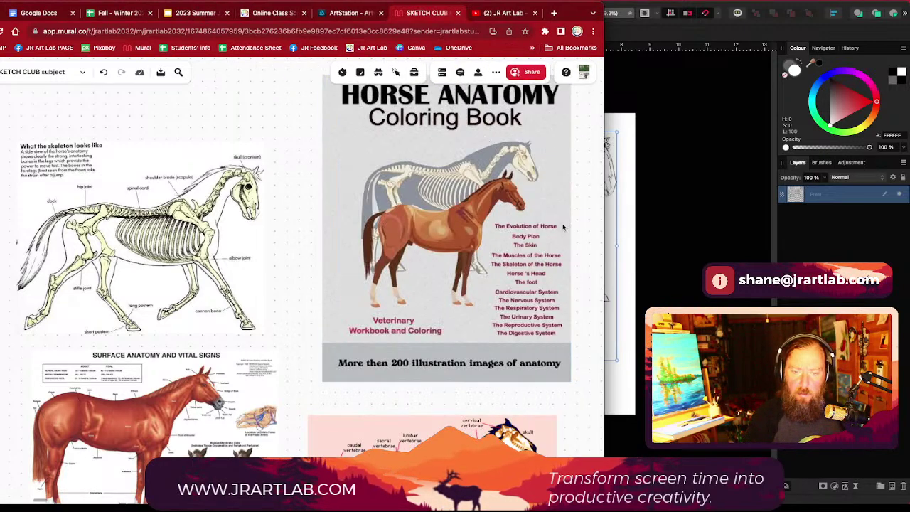
pyautogui.scroll(1, 579, 158)
pyautogui.scroll(5, 564, 203)
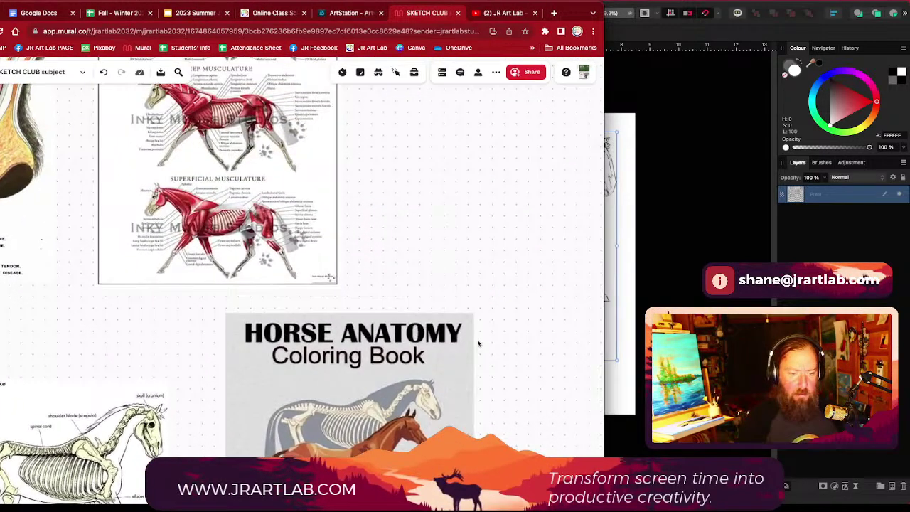
pyautogui.scroll(5, 412, 219)
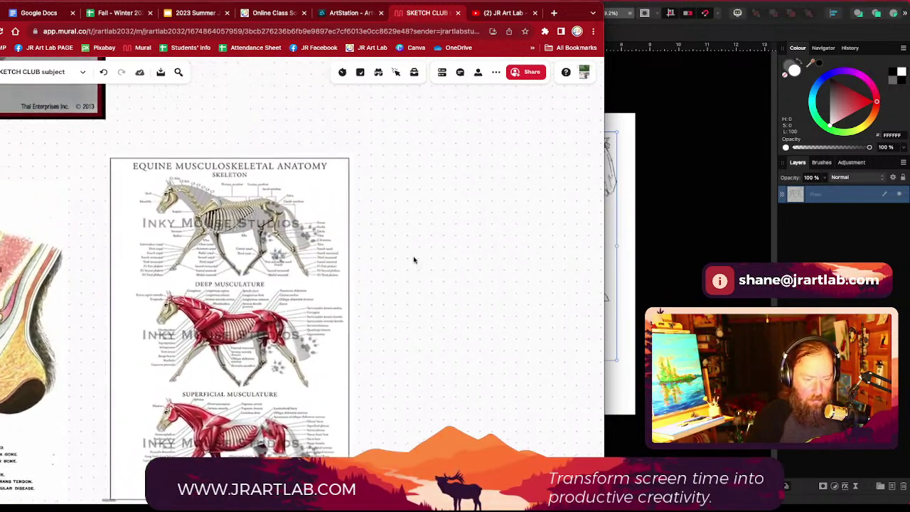
pyautogui.scroll(-1, 455, 313)
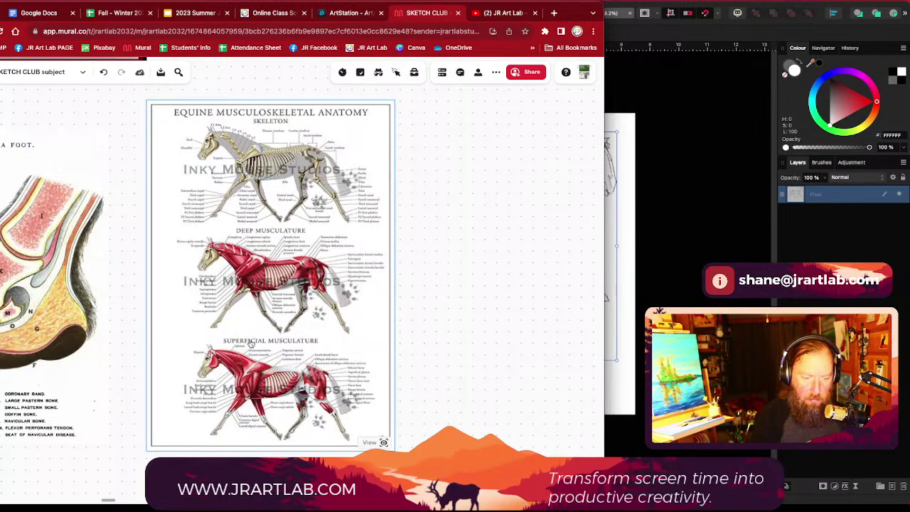
pyautogui.scroll(-1, 450, 362)
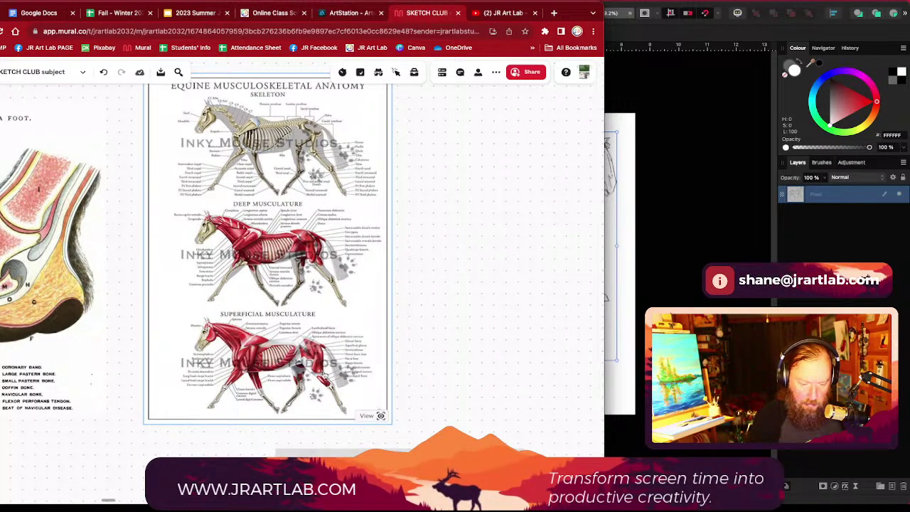
pyautogui.scroll(10, 485, 283)
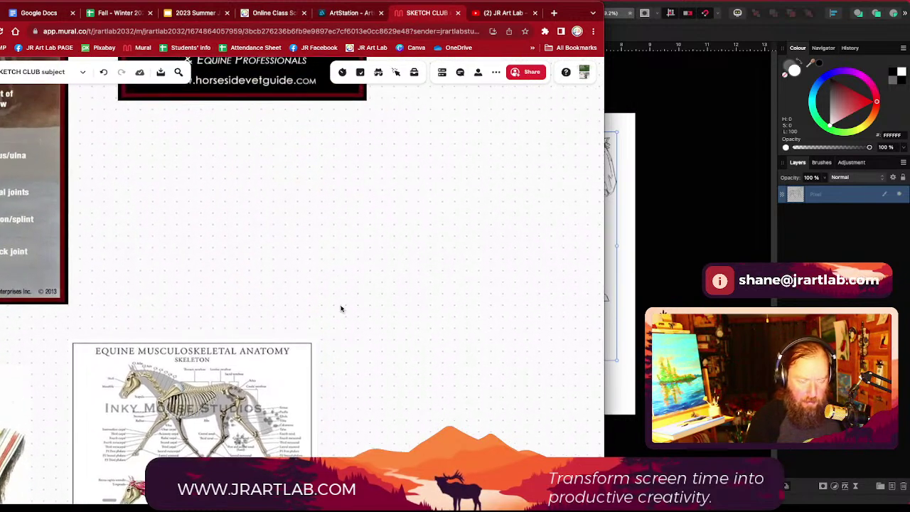
pyautogui.moveTo(247, 341); pyautogui.dragTo(300, 299)
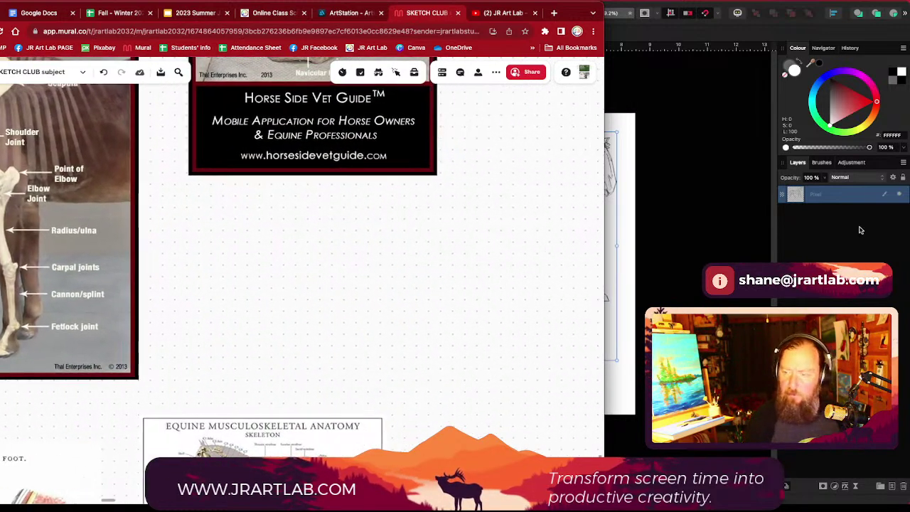
# Step: Switch to Affinity Photo, add a pixel layer and enlarge the horse sketch to nearly the full page width
pyautogui.click(891, 484)
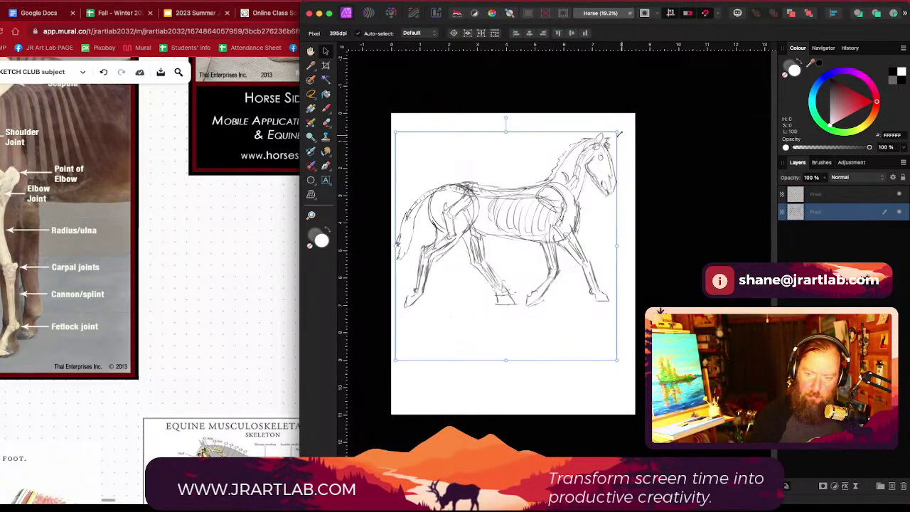
pyautogui.moveTo(616, 132); pyautogui.dragTo(471, 281)
pyautogui.moveTo(434, 337); pyautogui.dragTo(641, 311)
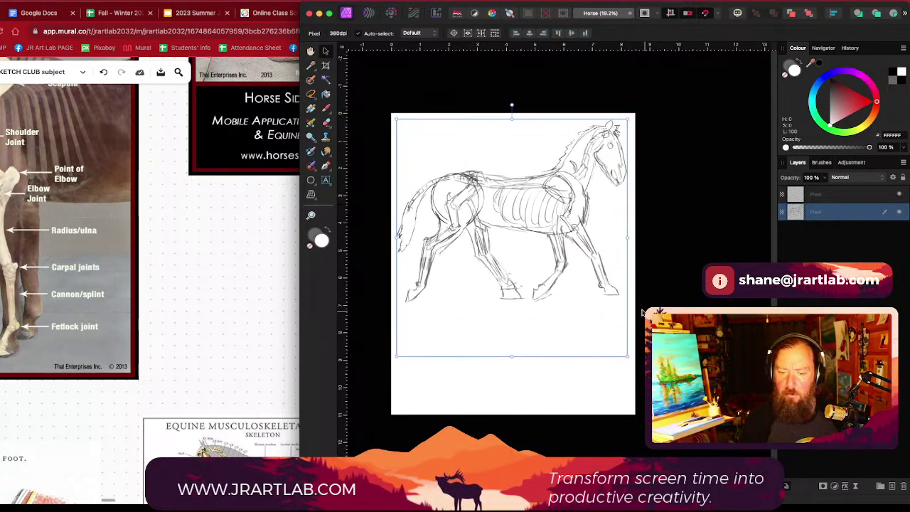
# Step: Rename the horse sketch layer as study, select the blank layer above it and hide the study layer
pyautogui.doubleClick(818, 212)
pyautogui.write('study')
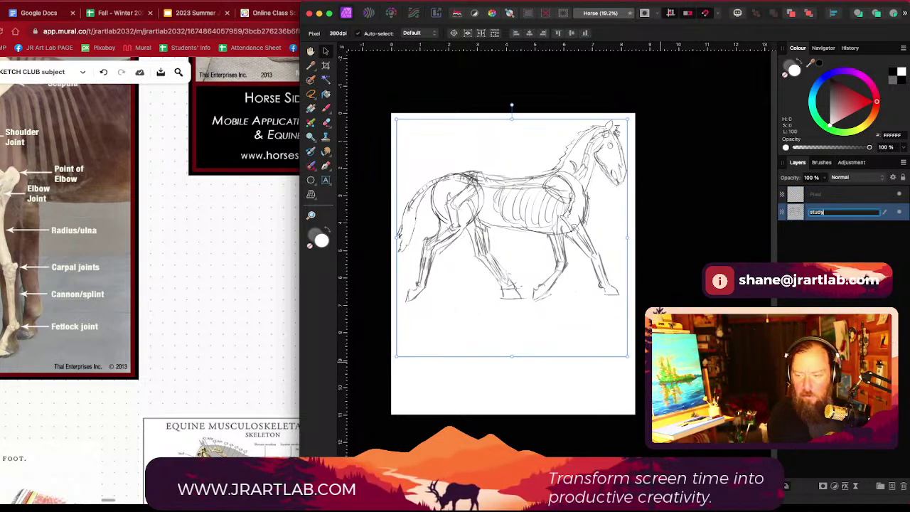
pyautogui.press('Return')
pyautogui.click(843, 195)
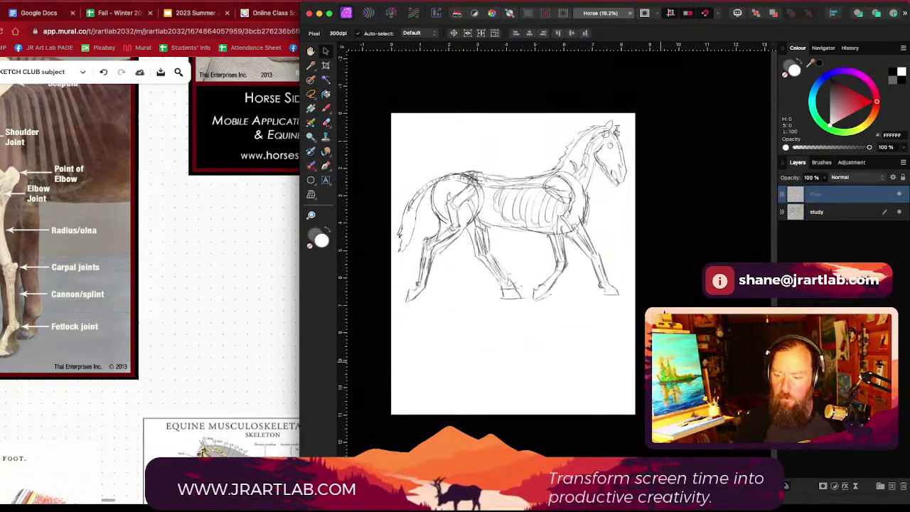
pyautogui.click(898, 212)
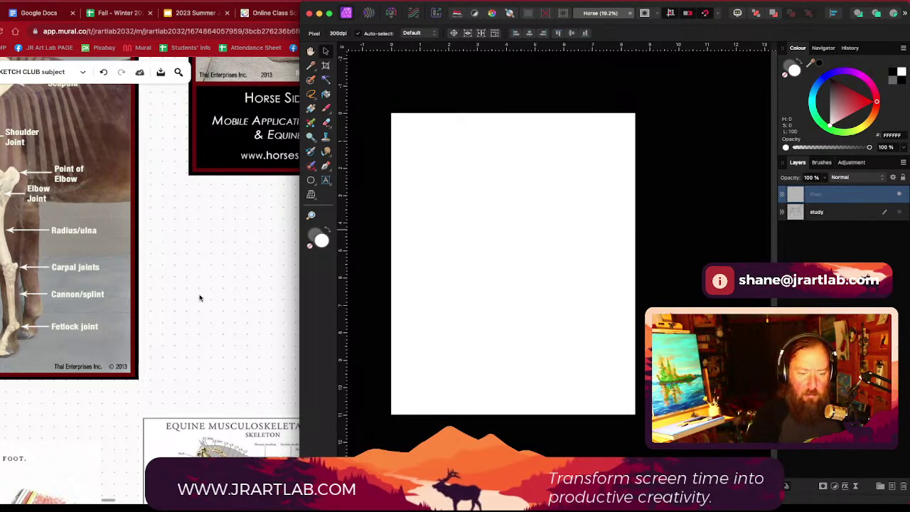
# Step: Switch to the Mural board in the browser and look through the limb anatomy charts and horse paintings for a subject
pyautogui.click(210, 270)
pyautogui.scroll(-2, 371, 265)
pyautogui.scroll(-3, 469, 297)
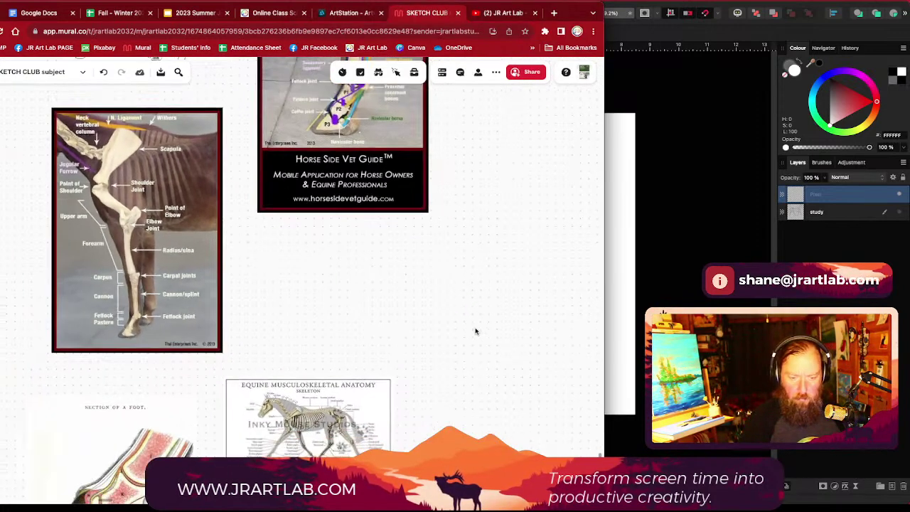
pyautogui.scroll(5, 529, 242)
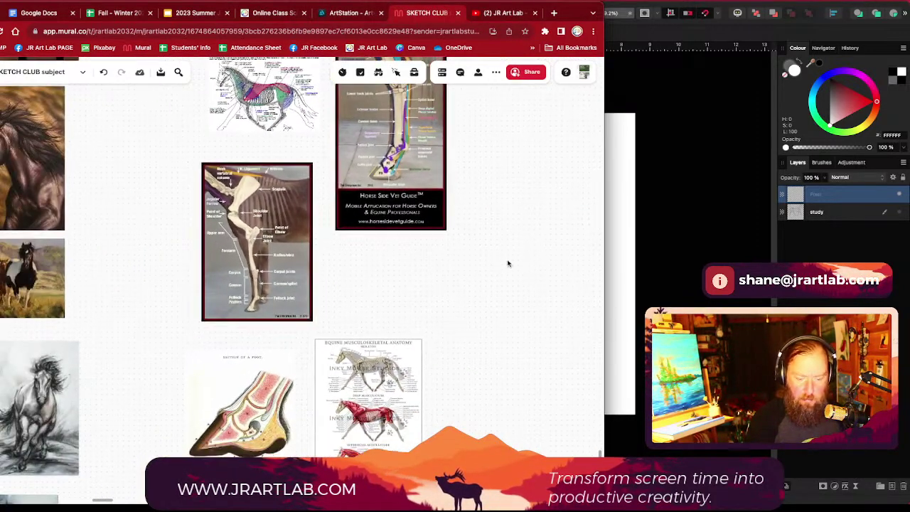
pyautogui.hscroll(-5, 205, 405)
pyautogui.scroll(-3, 205, 405)
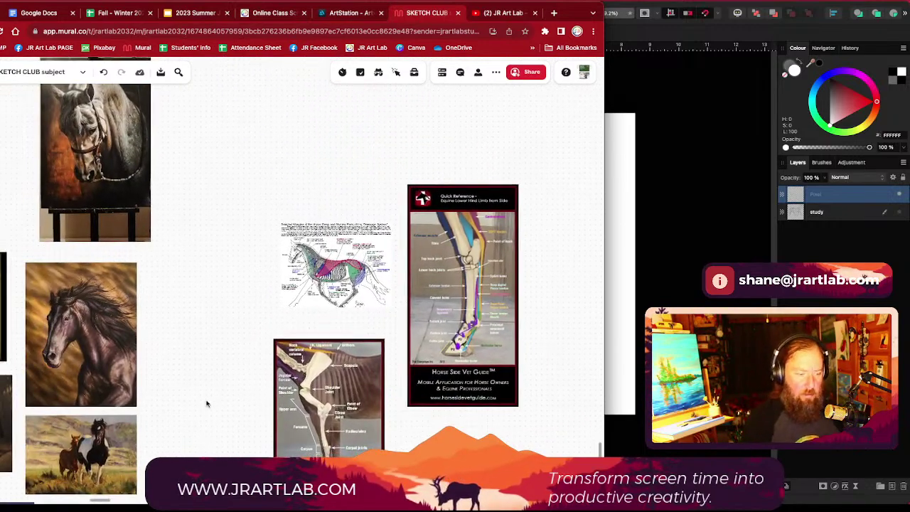
pyautogui.scroll(-5, 319, 386)
pyautogui.hscroll(-2, 319, 385)
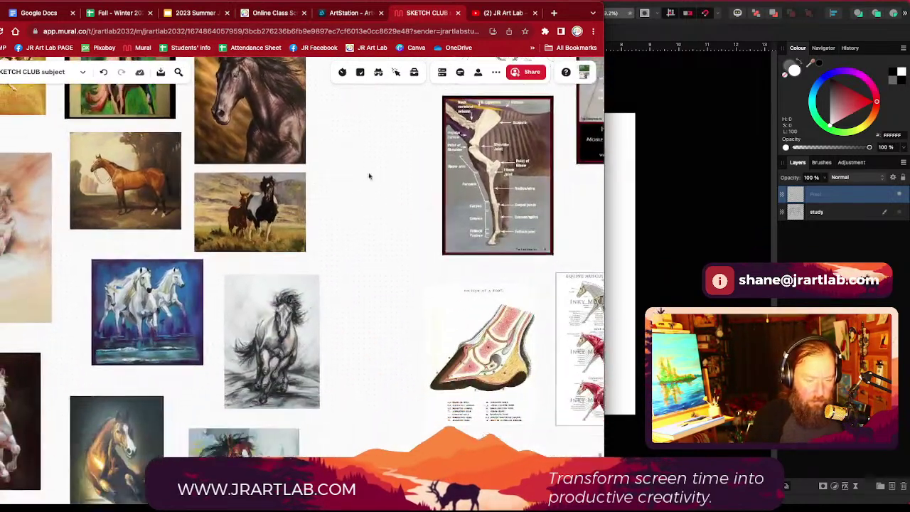
pyautogui.moveTo(367, 415); pyautogui.dragTo(477, 239)
pyautogui.moveTo(467, 172); pyautogui.dragTo(478, 412)
pyautogui.moveTo(495, 217)
pyautogui.mouseDown()
pyautogui.moveTo(488, 422)
pyautogui.moveTo(501, 240)
pyautogui.moveTo(485, 384)
pyautogui.moveTo(463, 248)
pyautogui.mouseUp()
pyautogui.moveTo(452, 476); pyautogui.dragTo(439, 259)
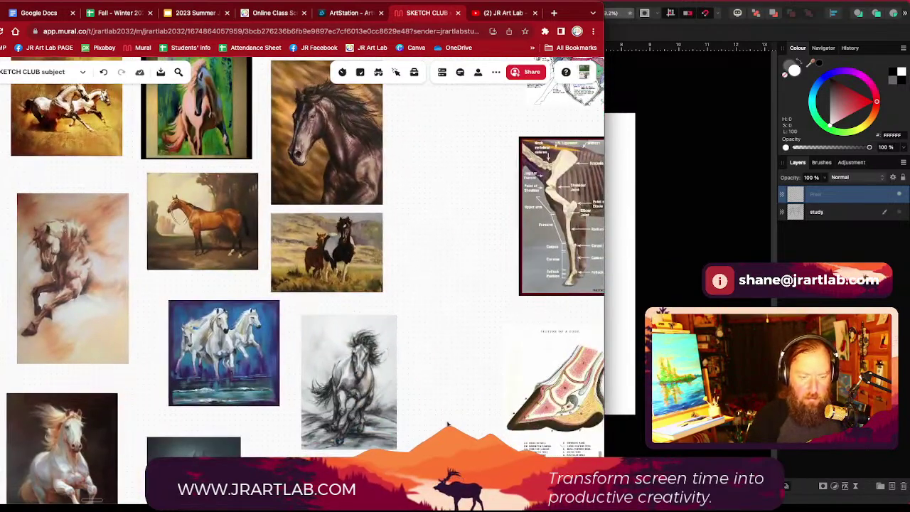
pyautogui.scroll(-5, 457, 284)
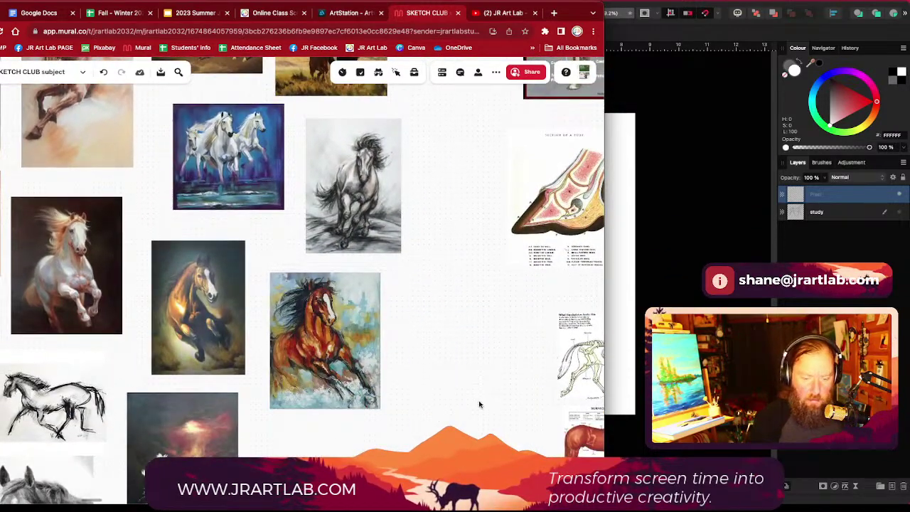
# Step: Find the photo of the bridled black horse's head on the board and examine it up close
pyautogui.moveTo(477, 403); pyautogui.dragTo(50, 426)
pyautogui.moveTo(341, 340); pyautogui.dragTo(118, 394)
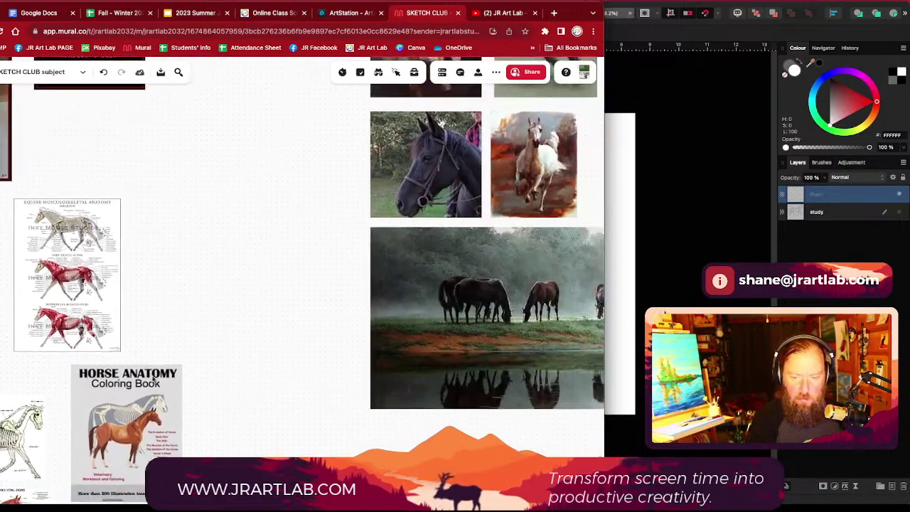
pyautogui.moveTo(283, 341)
pyautogui.mouseDown()
pyautogui.moveTo(163, 372)
pyautogui.moveTo(100, 363)
pyautogui.mouseUp()
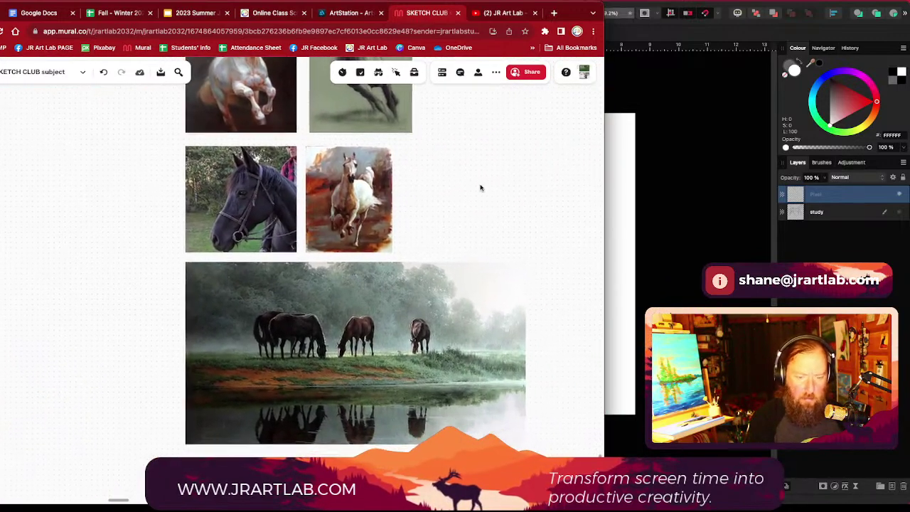
pyautogui.rightClick(135, 365)
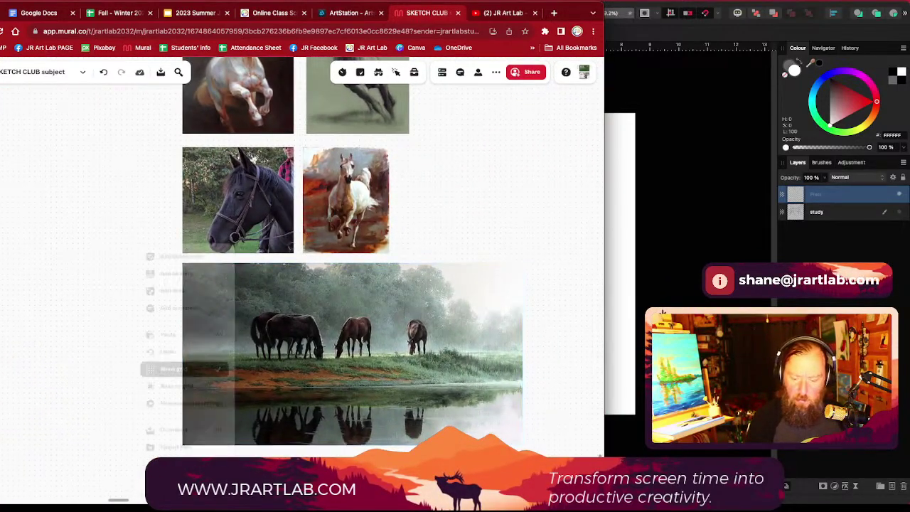
pyautogui.press('super+=')
pyautogui.press('super+=')
pyautogui.press('super+=')
pyautogui.moveTo(542, 248); pyautogui.dragTo(493, 362)
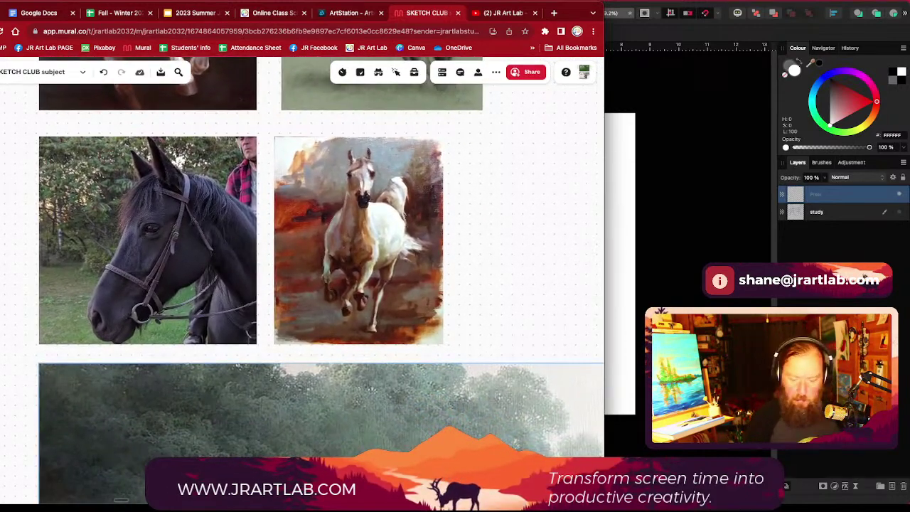
pyautogui.scroll(2, 538, 327)
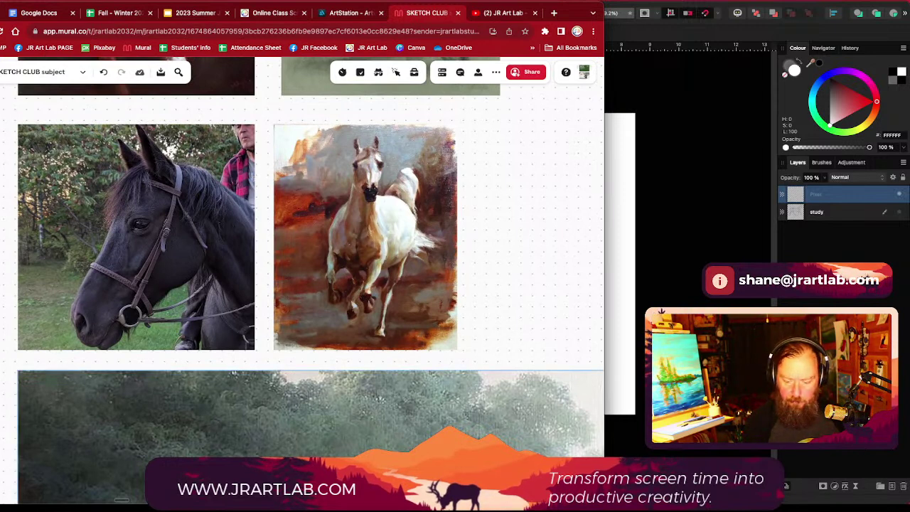
# Step: Narrow the browser window around the black horse photo and extend the Affinity Photo window beside it, with the Paint Brush active
pyautogui.moveTo(604, 229); pyautogui.dragTo(276, 228)
pyautogui.moveTo(275, 319); pyautogui.dragTo(268, 321)
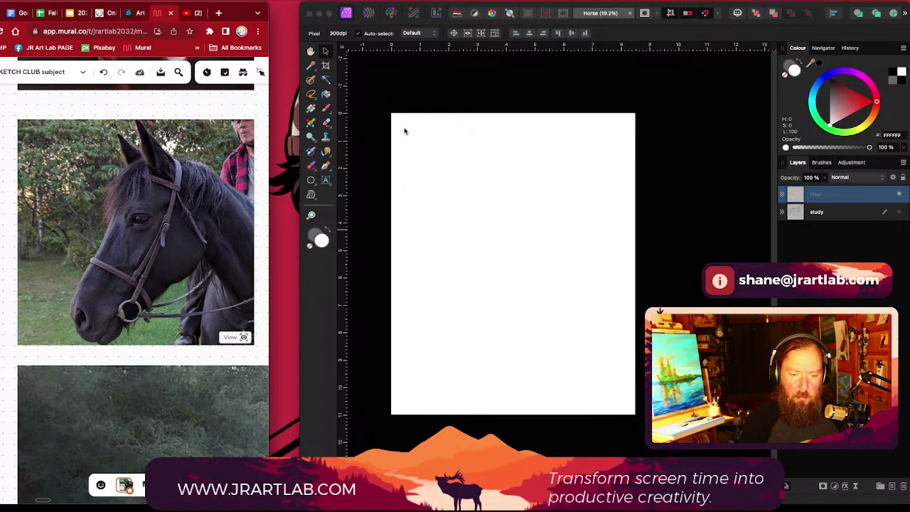
pyautogui.scroll(-1, 259, 324)
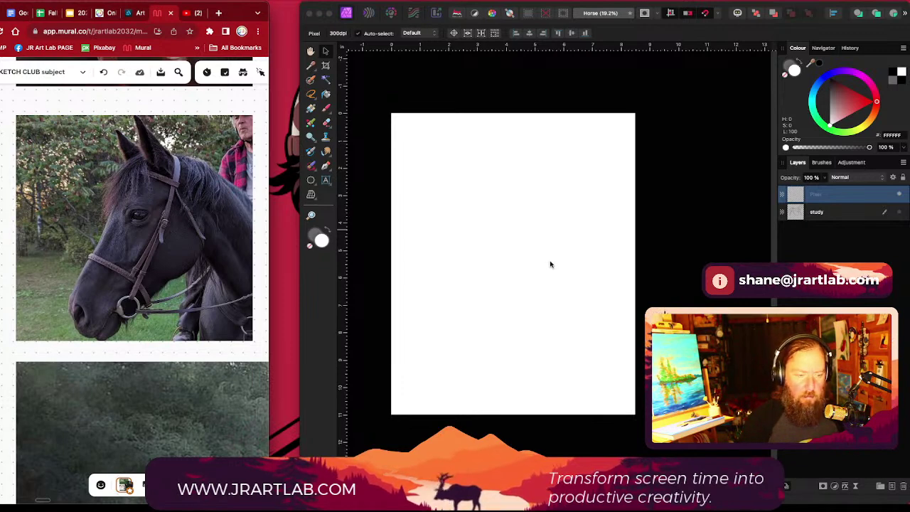
pyautogui.click(328, 111)
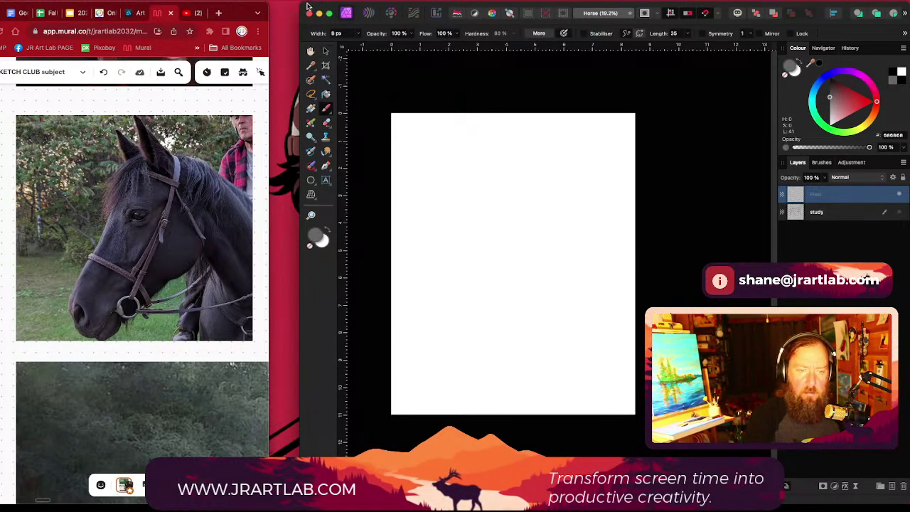
pyautogui.moveTo(299, 4); pyautogui.dragTo(277, 3)
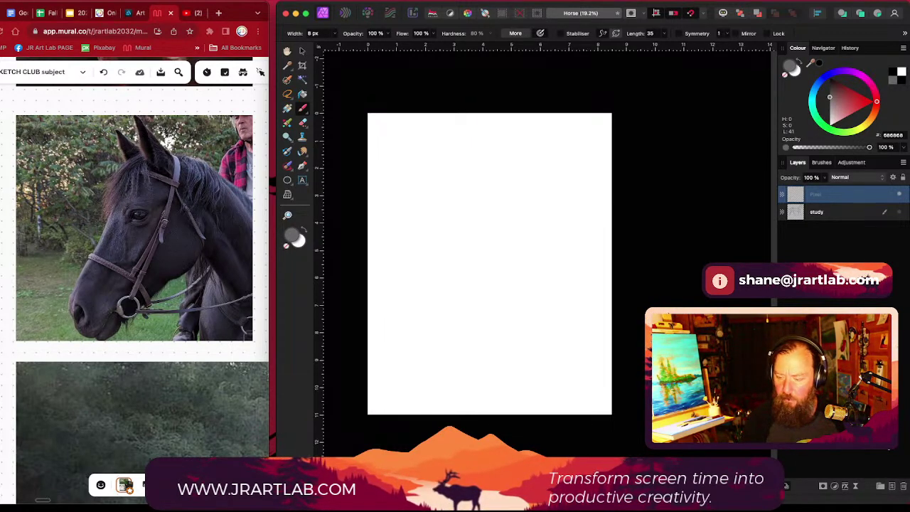
# Step: Rename the blank layer above study as bg and fill it with the mid grey 7F7F7F
pyautogui.doubleClick(813, 195)
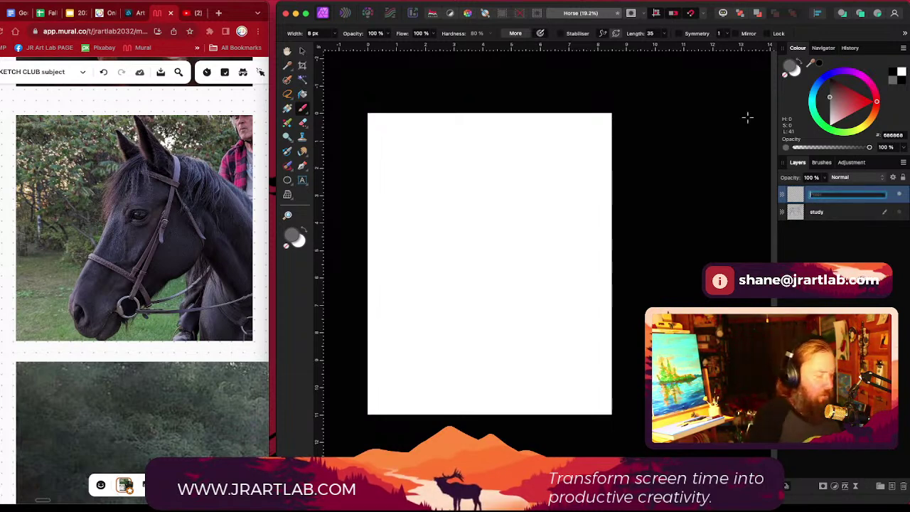
pyautogui.write('bg')
pyautogui.press('Return')
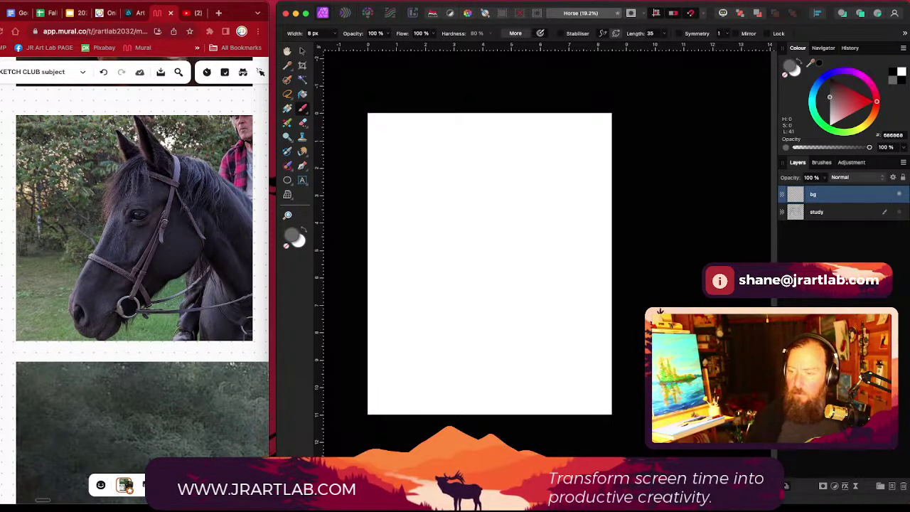
pyautogui.click(828, 104)
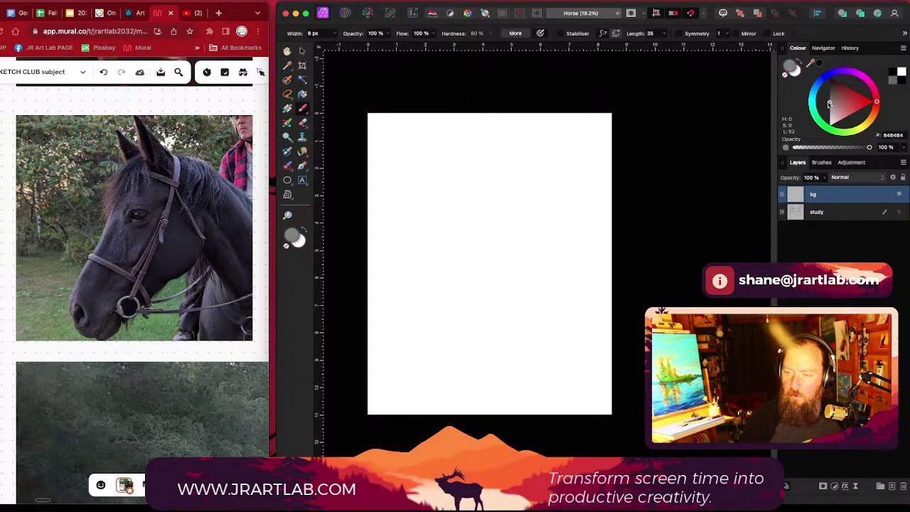
pyautogui.click(303, 95)
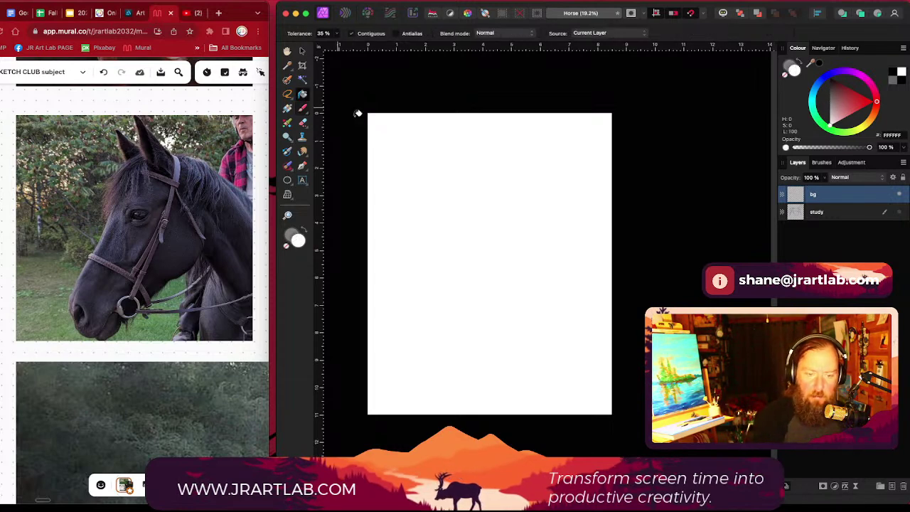
pyautogui.click(828, 103)
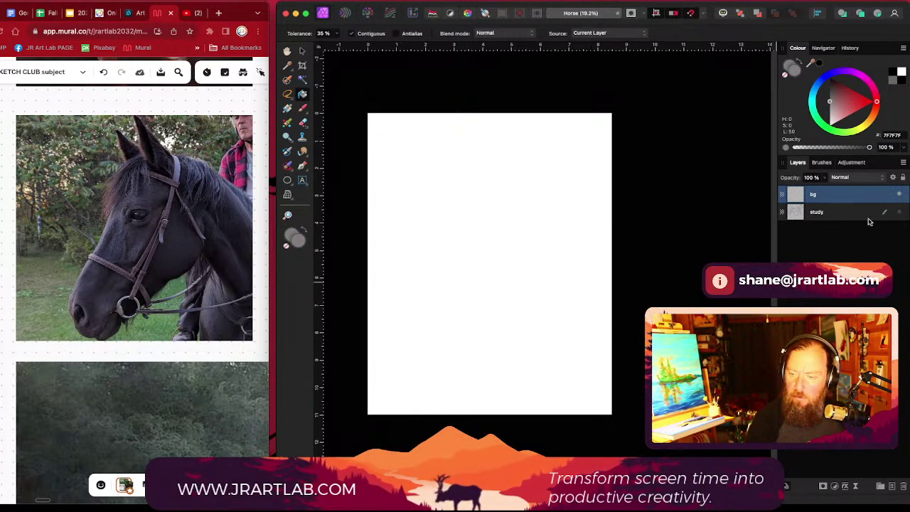
pyautogui.hotkey('alt', 'BackSpace')
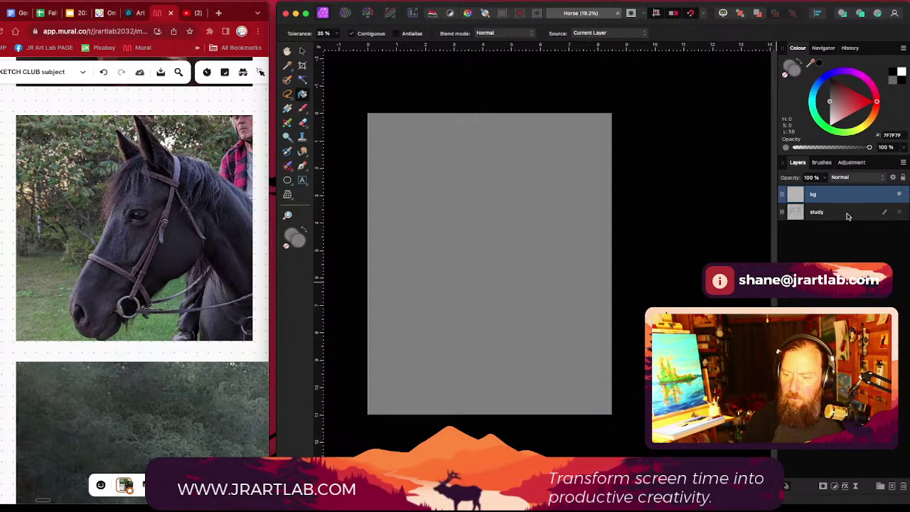
# Step: Add three pixel layers above the bg layer and rename the lowest of them as 1
pyautogui.click(892, 486)
pyautogui.click(892, 486)
pyautogui.click(892, 486)
pyautogui.doubleClick(834, 229)
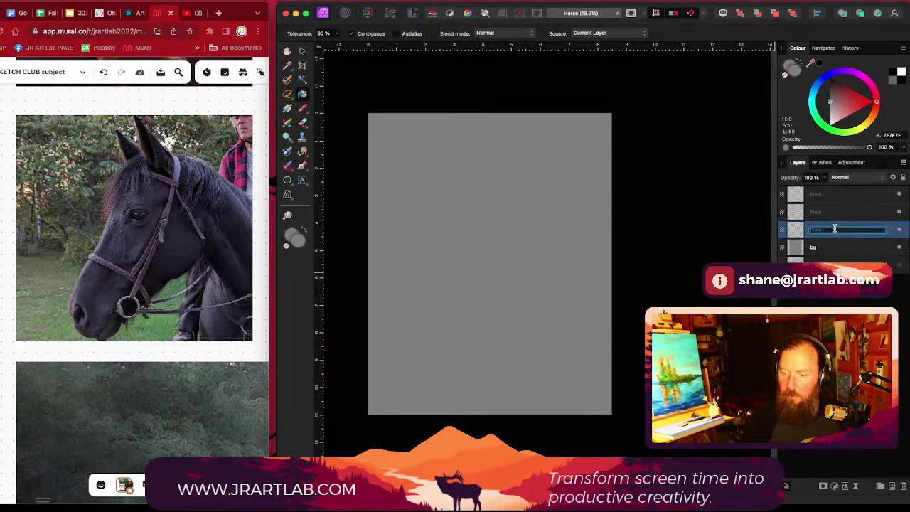
pyautogui.write('1')
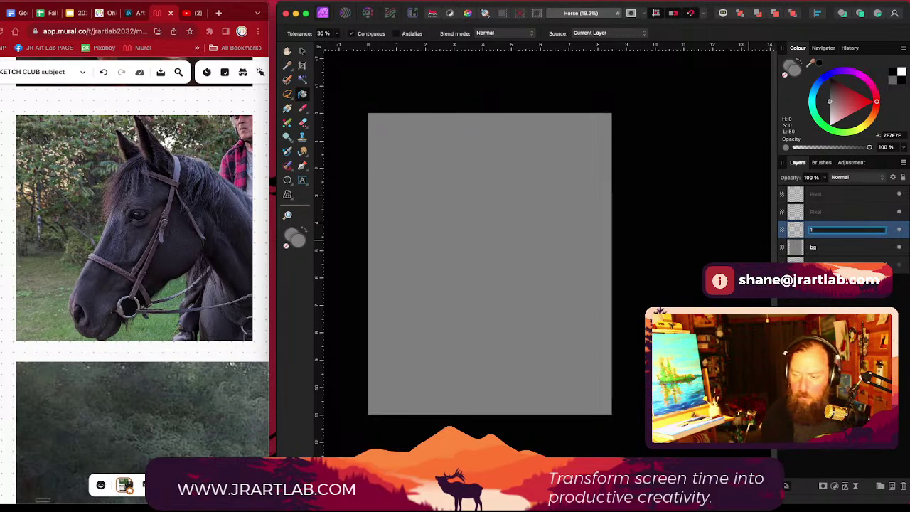
pyautogui.press('Return')
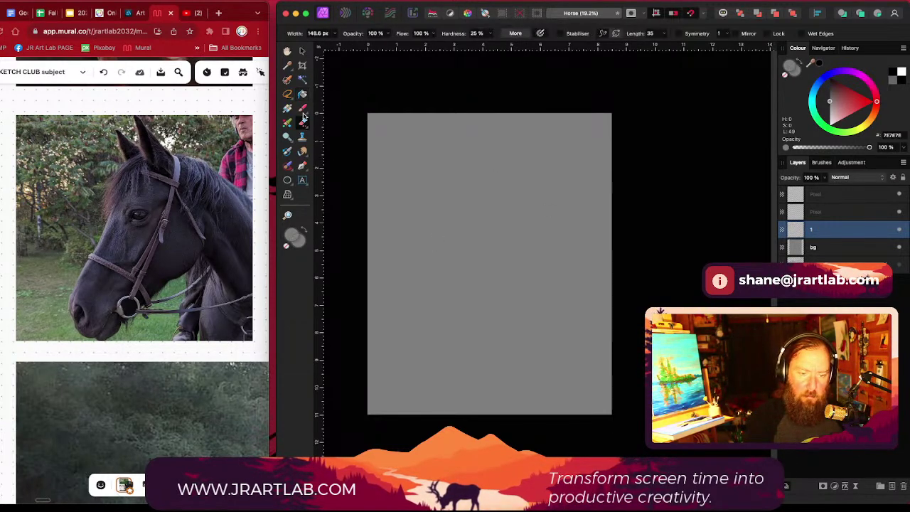
# Step: Activate the Paint Mixer Brush and pick the DAUB Pigmento 1 brush from the DAUB Pigmento - Oils set
pyautogui.click(287, 123)
pyautogui.click(821, 163)
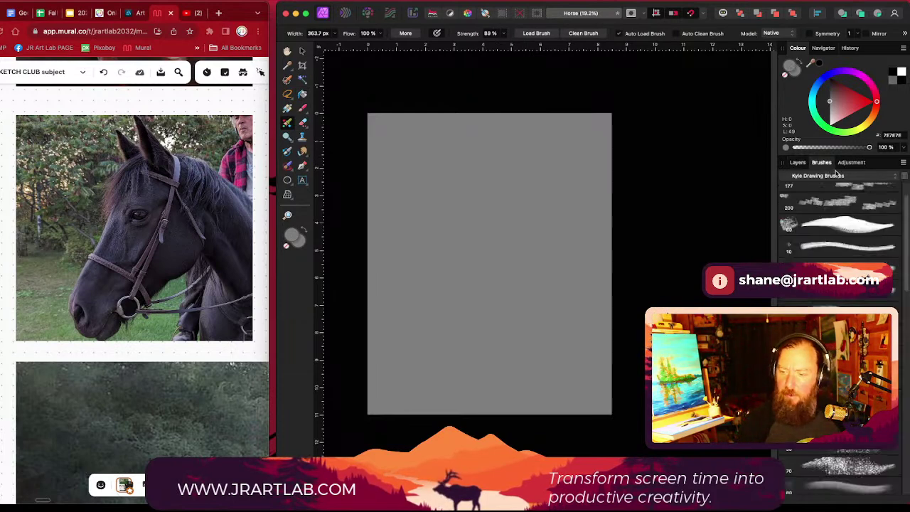
pyautogui.click(836, 178)
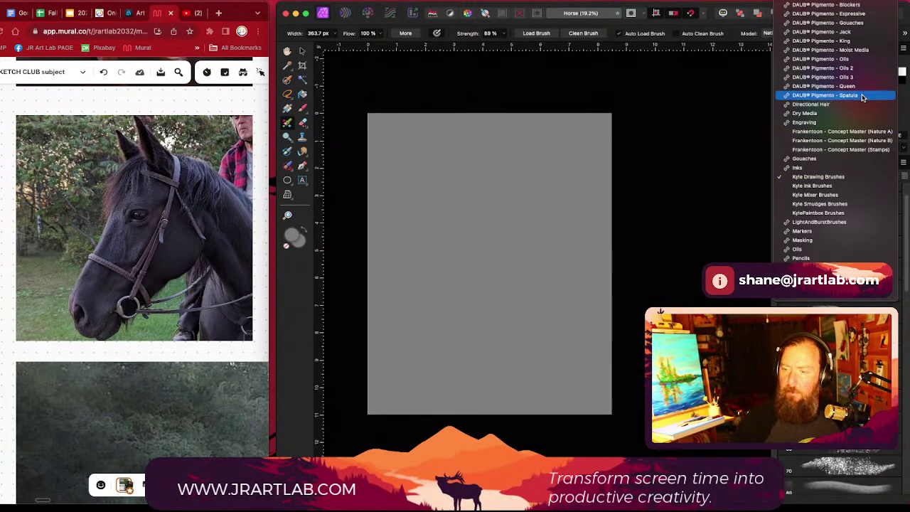
pyautogui.moveTo(866, 2)
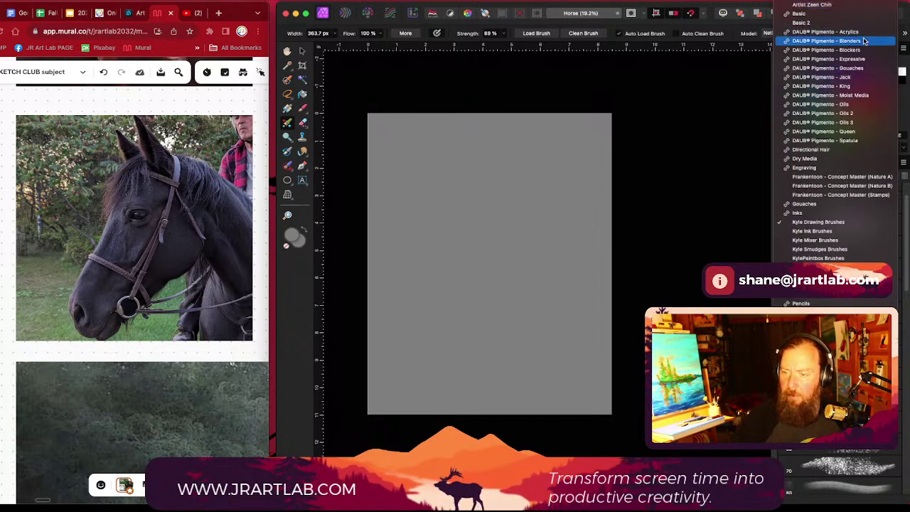
pyautogui.click(862, 105)
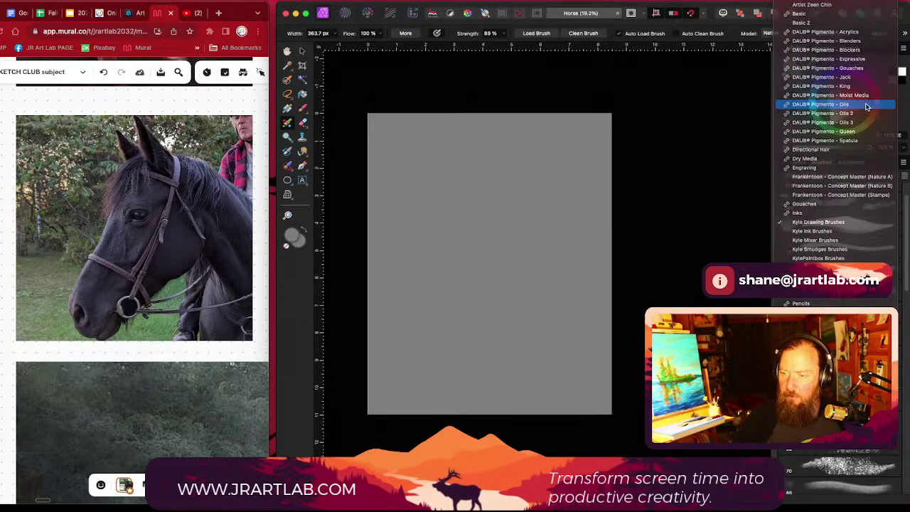
pyautogui.click(835, 197)
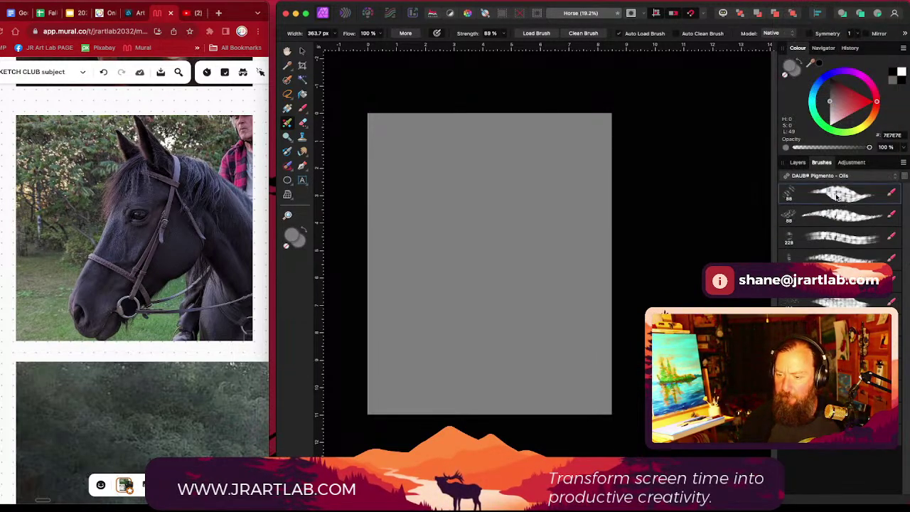
# Step: Paint grey test strokes in the middle of the canvas, reselecting the Paint Mixer Brush and the DAUB Pigmento 1 brush
pyautogui.moveTo(512, 201)
pyautogui.mouseDown()
pyautogui.moveTo(539, 248)
pyautogui.moveTo(524, 231)
pyautogui.moveTo(484, 275)
pyautogui.moveTo(516, 250)
pyautogui.moveTo(543, 306)
pyautogui.mouseUp()
pyautogui.moveTo(529, 259); pyautogui.dragTo(486, 270)
pyautogui.moveTo(509, 186); pyautogui.dragTo(519, 234)
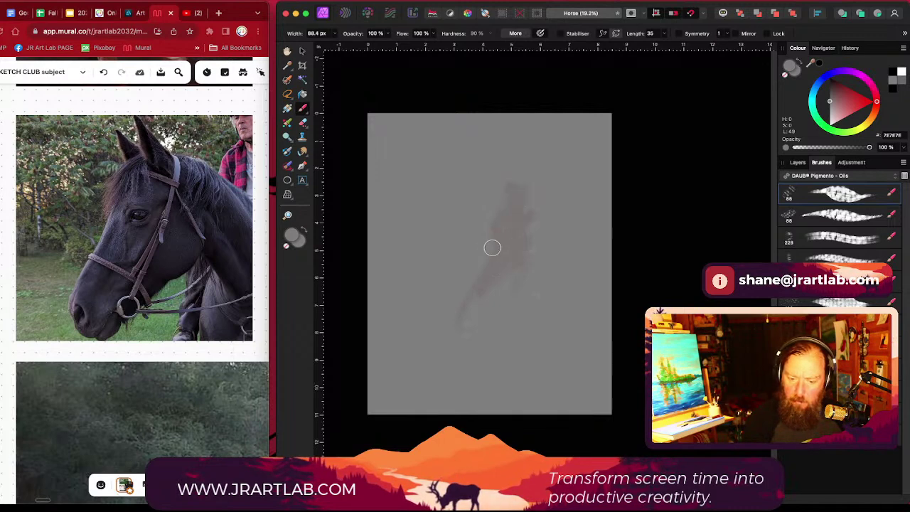
pyautogui.click(288, 123)
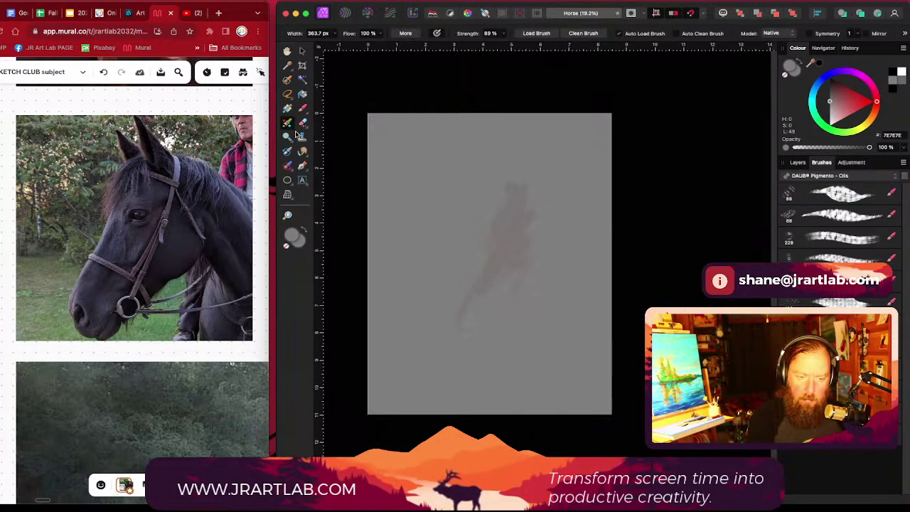
pyautogui.click(836, 198)
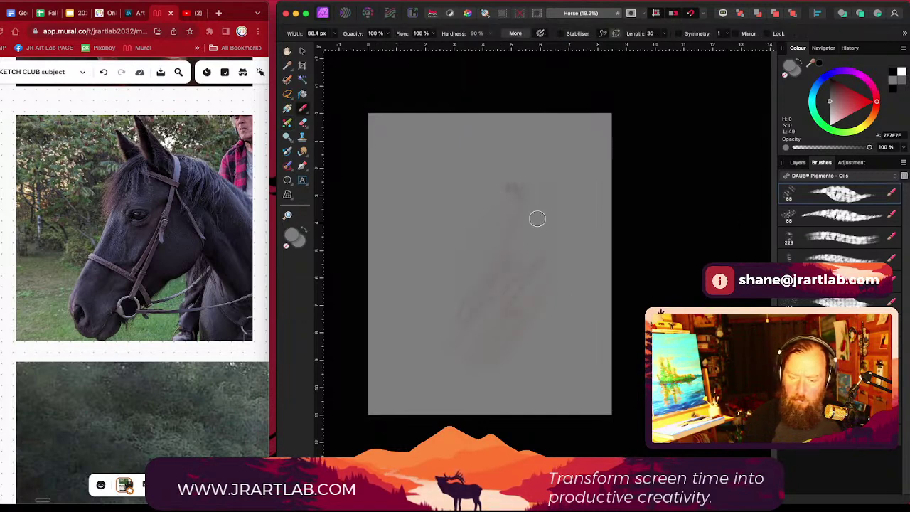
# Step: Paint red test strokes over the grey patch with DAUB Pigmento 1, then with DAUB Pigmento 2 in the lighter red FF4141
pyautogui.moveTo(845, 119); pyautogui.dragTo(861, 102)
pyautogui.moveTo(524, 211); pyautogui.dragTo(491, 295)
pyautogui.moveTo(522, 166); pyautogui.dragTo(490, 270)
pyautogui.moveTo(535, 206)
pyautogui.mouseDown()
pyautogui.moveTo(494, 301)
pyautogui.moveTo(507, 213)
pyautogui.moveTo(492, 280)
pyautogui.moveTo(520, 239)
pyautogui.moveTo(519, 273)
pyautogui.moveTo(537, 243)
pyautogui.moveTo(541, 258)
pyautogui.moveTo(482, 293)
pyautogui.moveTo(501, 211)
pyautogui.mouseUp()
pyautogui.click(839, 211)
pyautogui.moveTo(858, 103); pyautogui.dragTo(861, 107)
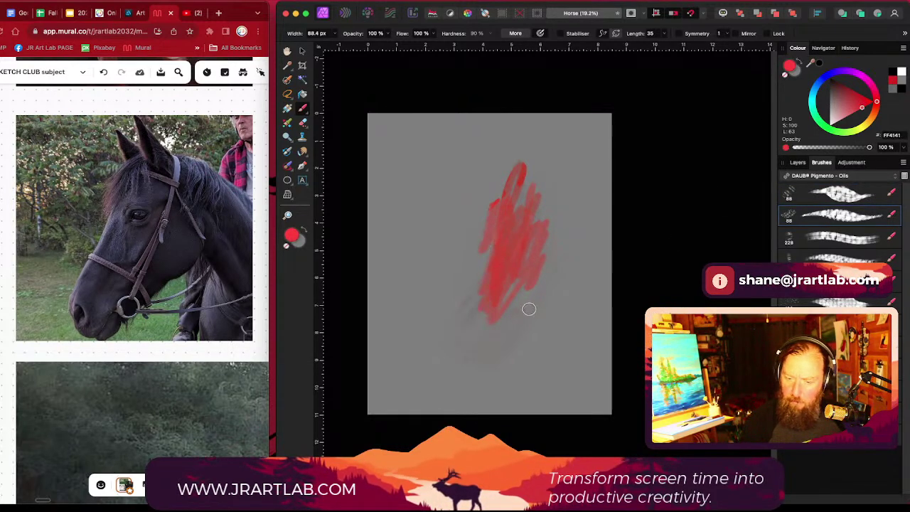
pyautogui.moveTo(516, 267); pyautogui.dragTo(501, 249)
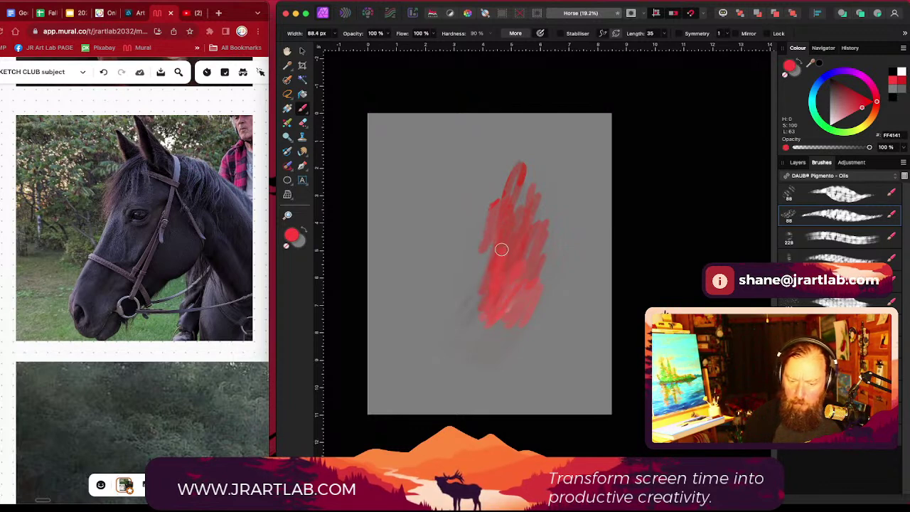
# Step: Review the DAUB Pigmento 1 brush's dynamics, texture and sub brushes, and set its associated tool to No associated tool
pyautogui.click(288, 124)
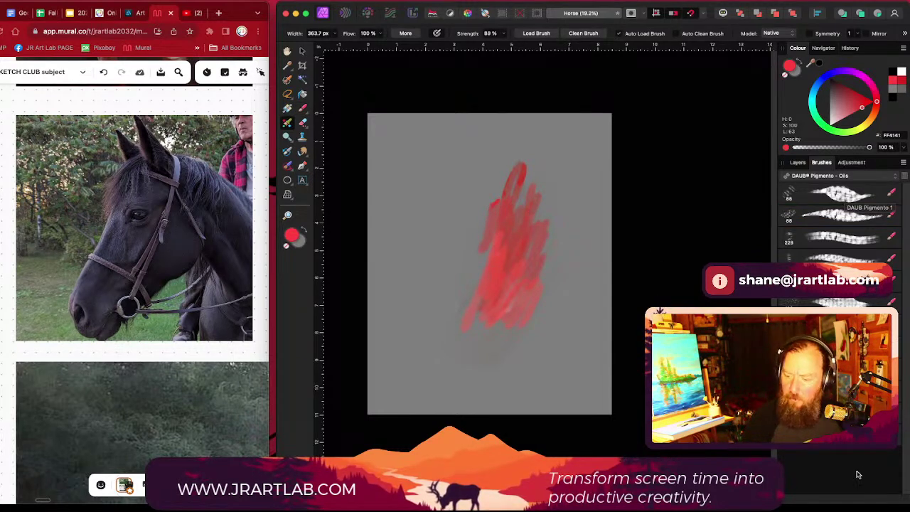
pyautogui.doubleClick(846, 193)
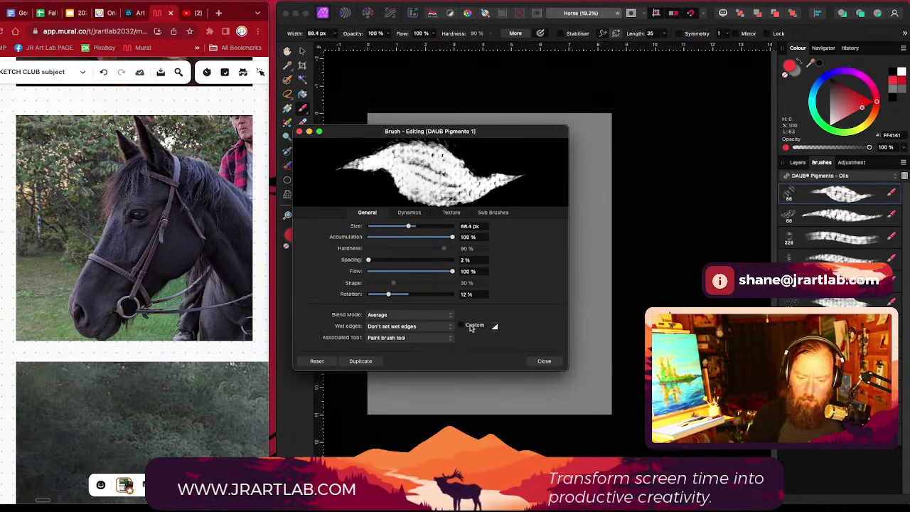
pyautogui.click(410, 213)
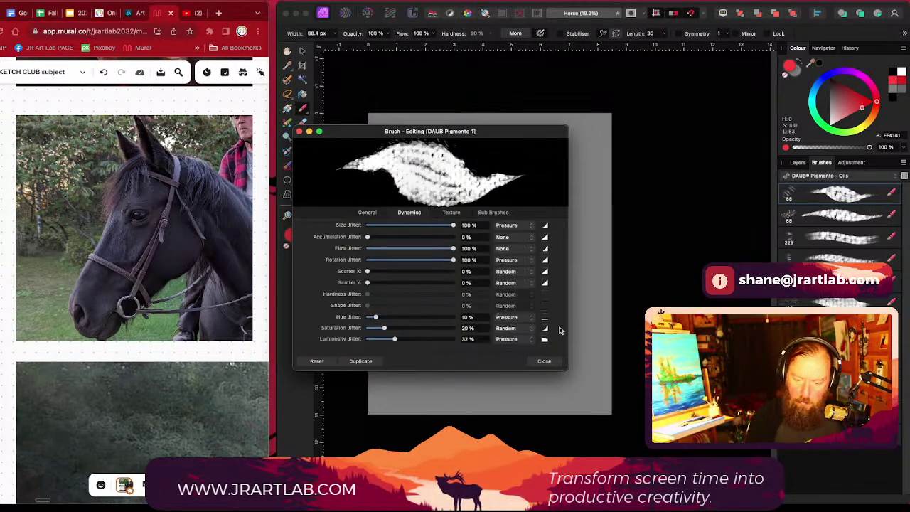
pyautogui.click(451, 213)
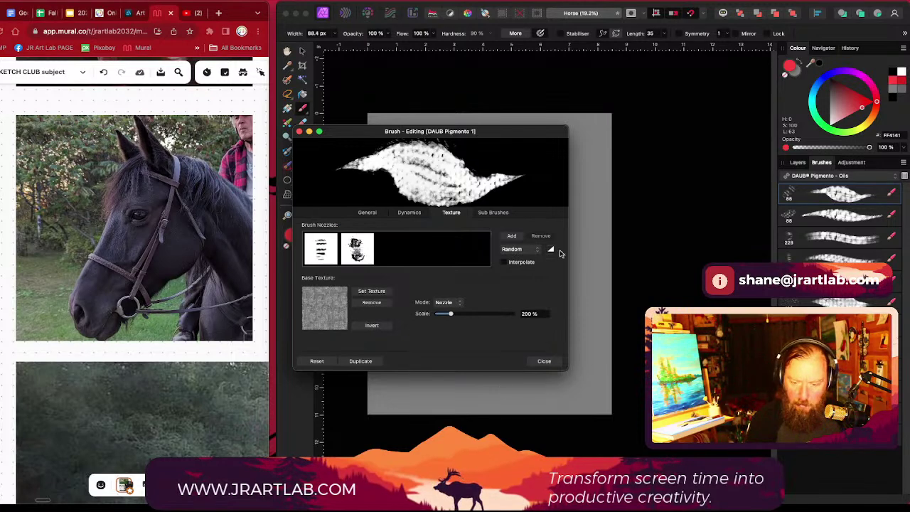
pyautogui.click(497, 212)
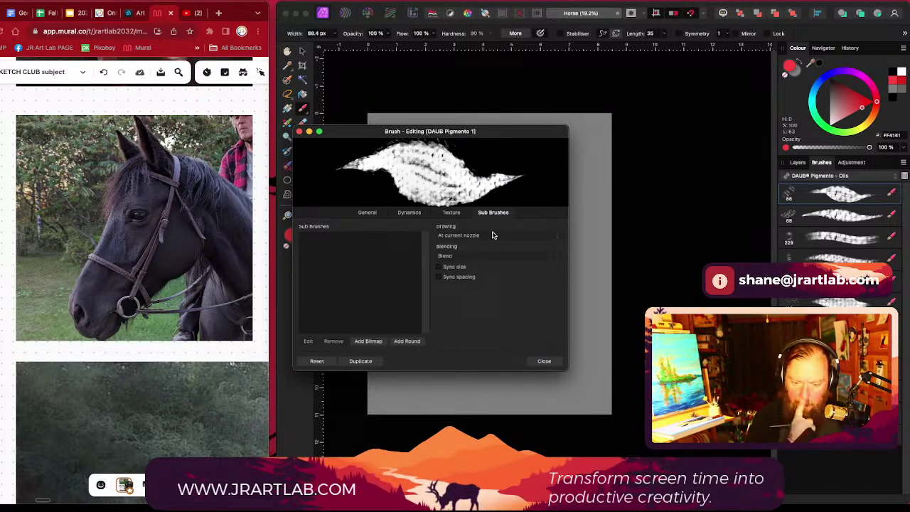
pyautogui.click(378, 213)
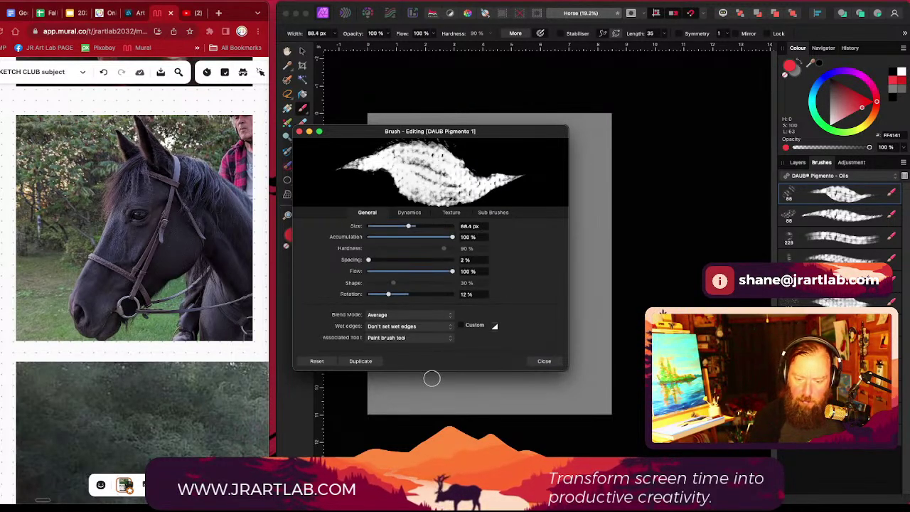
pyautogui.click(404, 338)
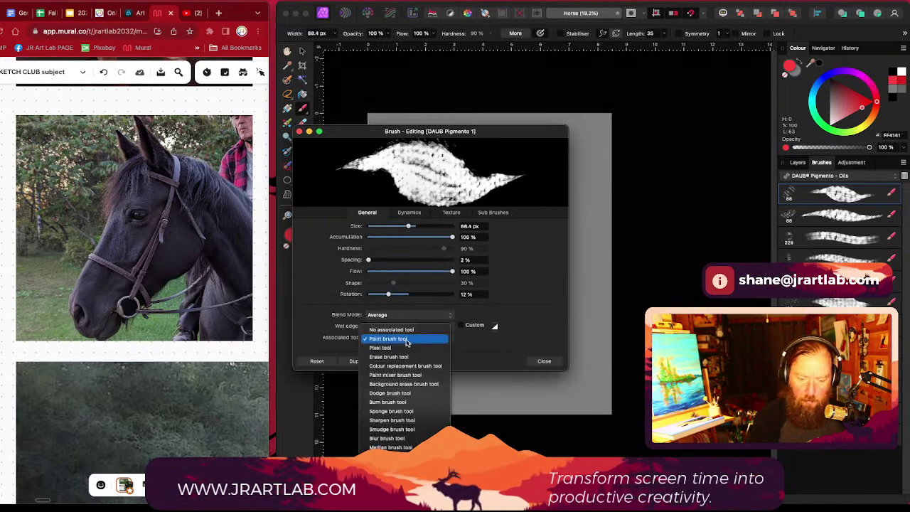
pyautogui.click(391, 330)
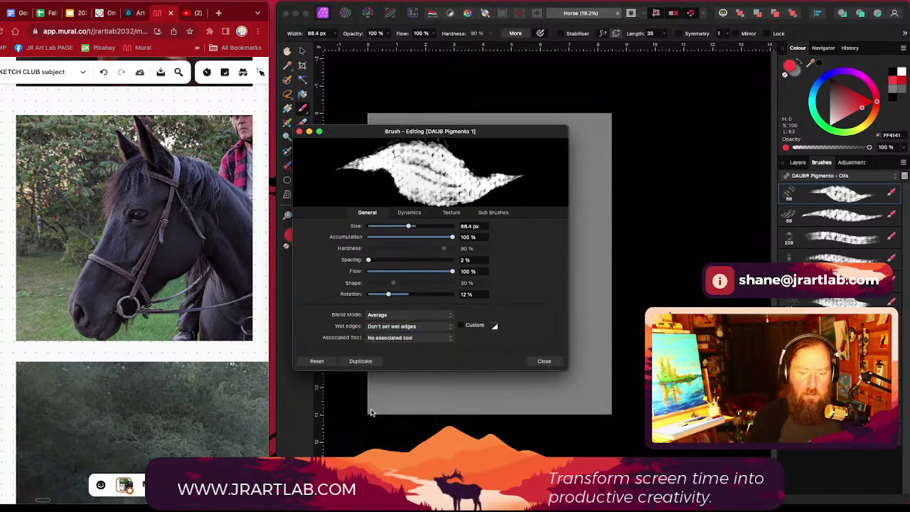
pyautogui.click(556, 360)
# Step: Set the associated tool of the DAUB Pigmento 2 and DAUB Pigmento 3 brushes to No associated tool
pyautogui.doubleClick(864, 219)
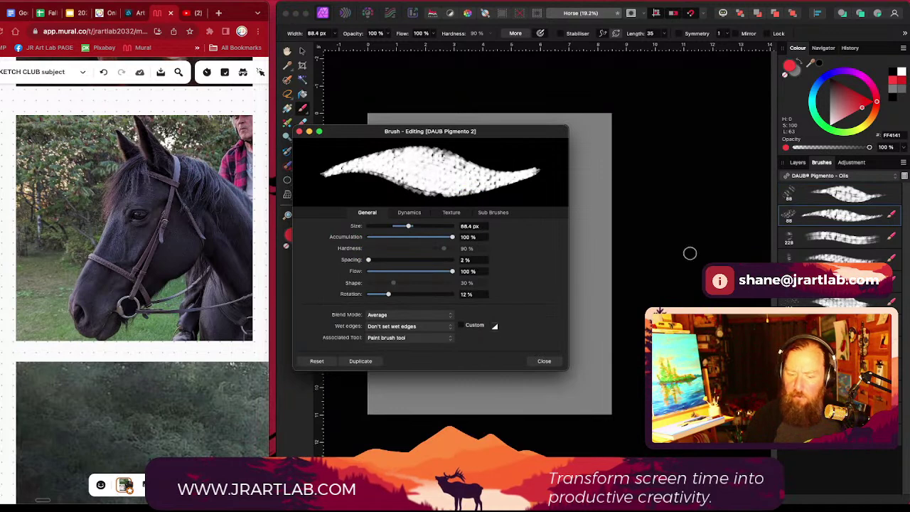
pyautogui.click(420, 338)
pyautogui.click(398, 326)
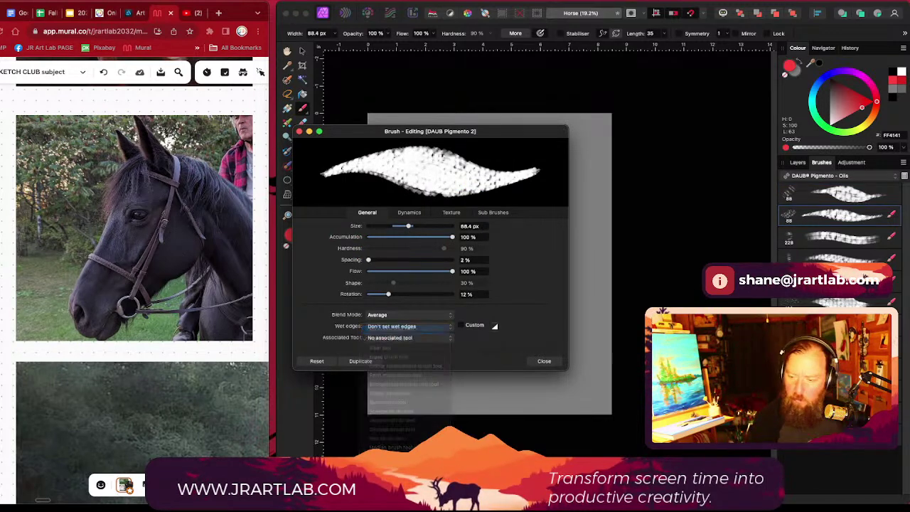
pyautogui.doubleClick(858, 242)
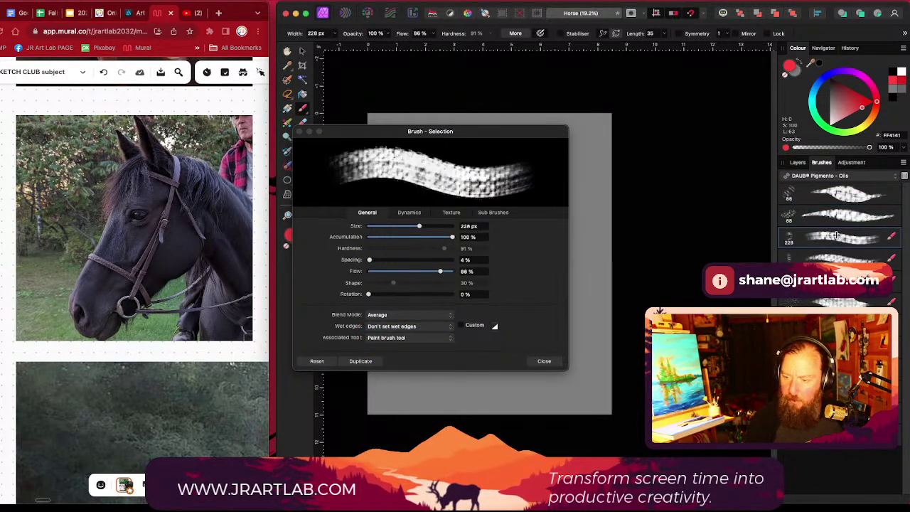
pyautogui.click(391, 339)
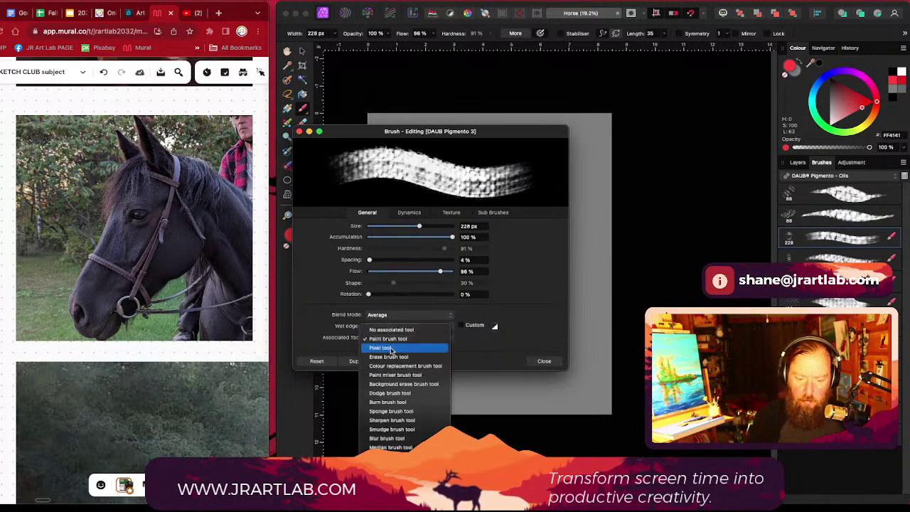
pyautogui.click(400, 331)
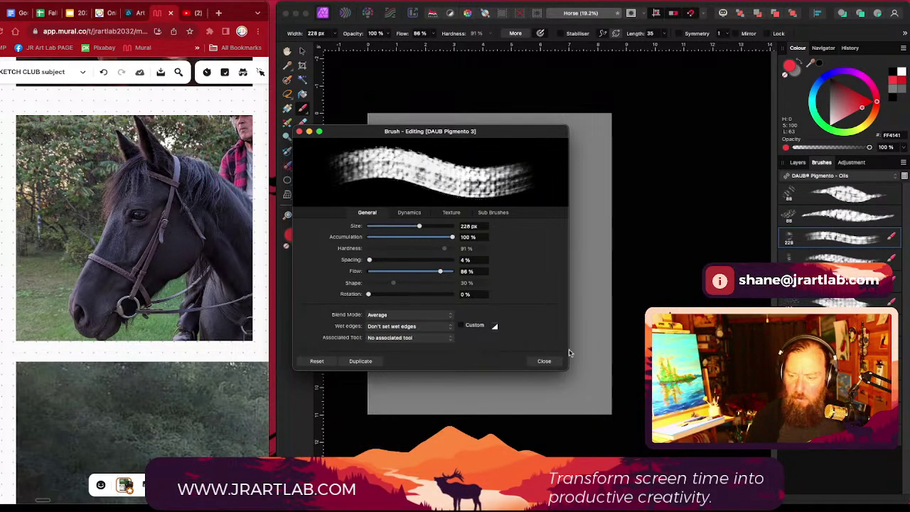
pyautogui.click(544, 361)
# Step: Set the associated tool of the DAUB Pigmento 5 brush to No associated tool
pyautogui.doubleClick(842, 257)
pyautogui.click(409, 336)
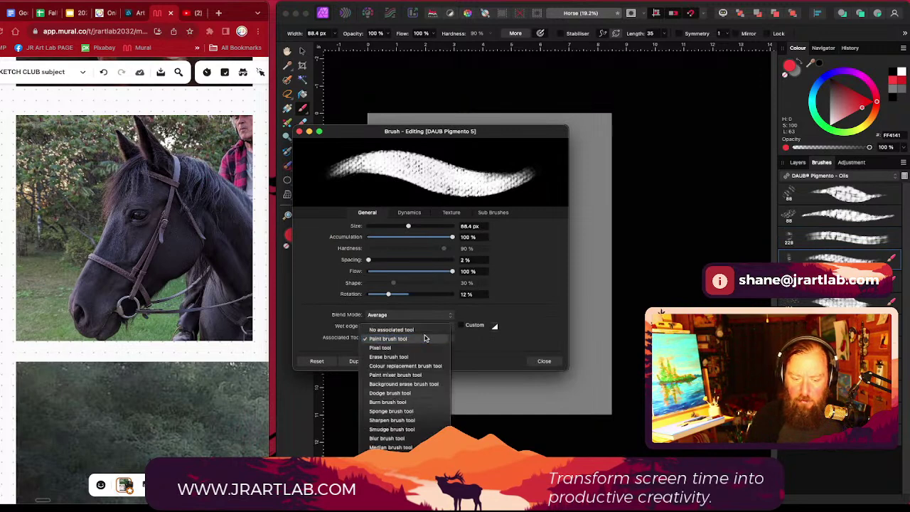
pyautogui.click(426, 330)
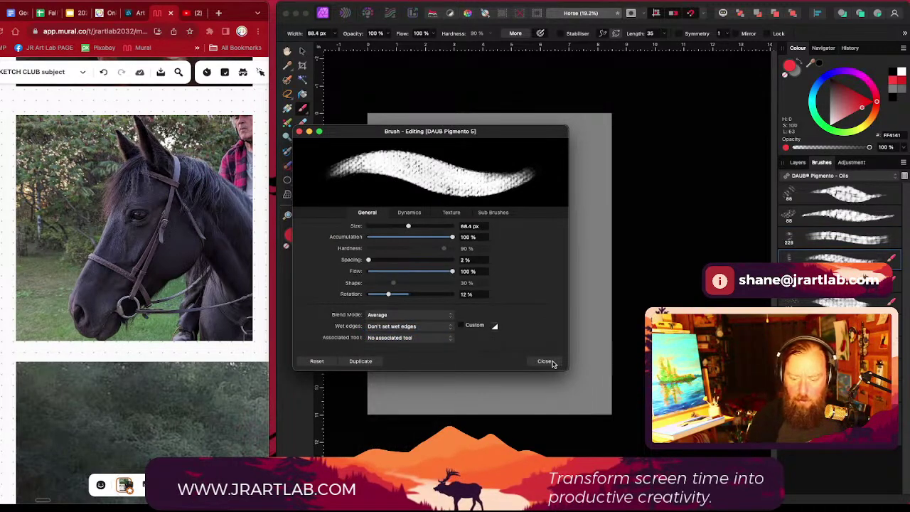
pyautogui.click(544, 361)
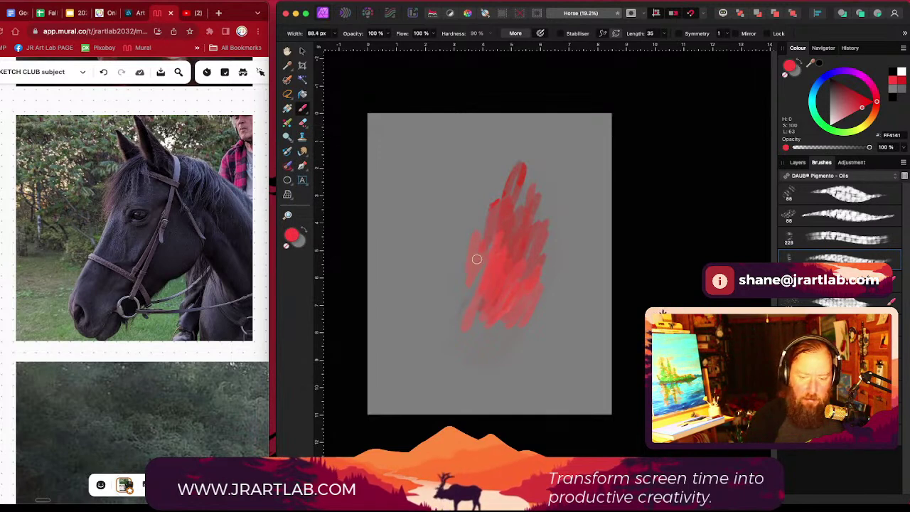
# Step: Switch the colour to the bright yellow F8FF41 and paint strokes over the left part of the red test patch
pyautogui.click(859, 130)
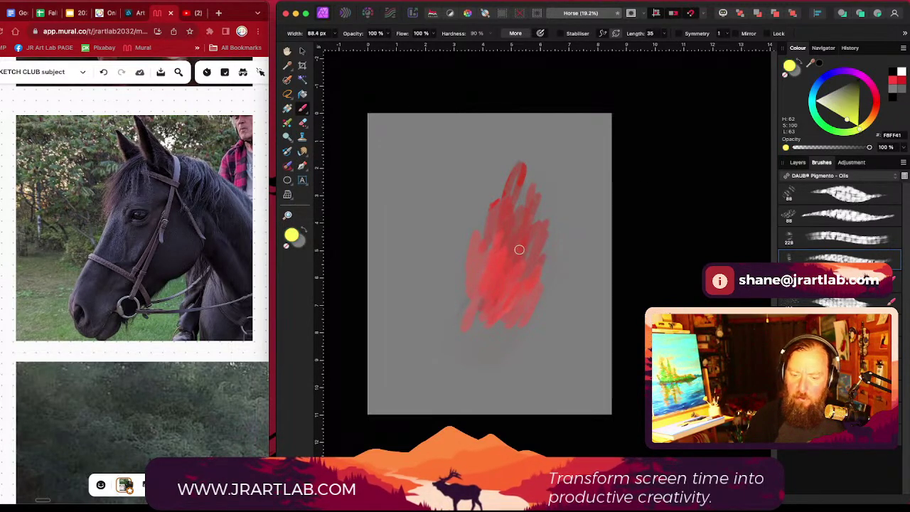
pyautogui.moveTo(519, 249)
pyautogui.mouseDown()
pyautogui.moveTo(492, 272)
pyautogui.moveTo(494, 236)
pyautogui.moveTo(456, 310)
pyautogui.moveTo(482, 285)
pyautogui.moveTo(477, 317)
pyautogui.moveTo(466, 295)
pyautogui.moveTo(478, 289)
pyautogui.moveTo(476, 330)
pyautogui.moveTo(475, 240)
pyautogui.moveTo(470, 249)
pyautogui.moveTo(482, 191)
pyautogui.moveTo(490, 228)
pyautogui.mouseUp()
pyautogui.moveTo(496, 169); pyautogui.dragTo(492, 211)
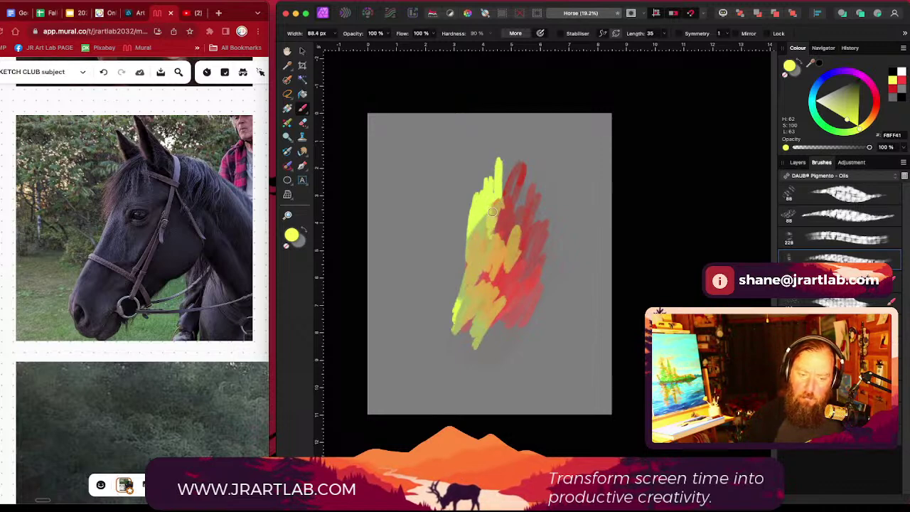
# Step: Add a yellow stroke at the patch's left edge using the Paint Mixer Brush with the DAUB Pigmento 5 brush
pyautogui.click(287, 124)
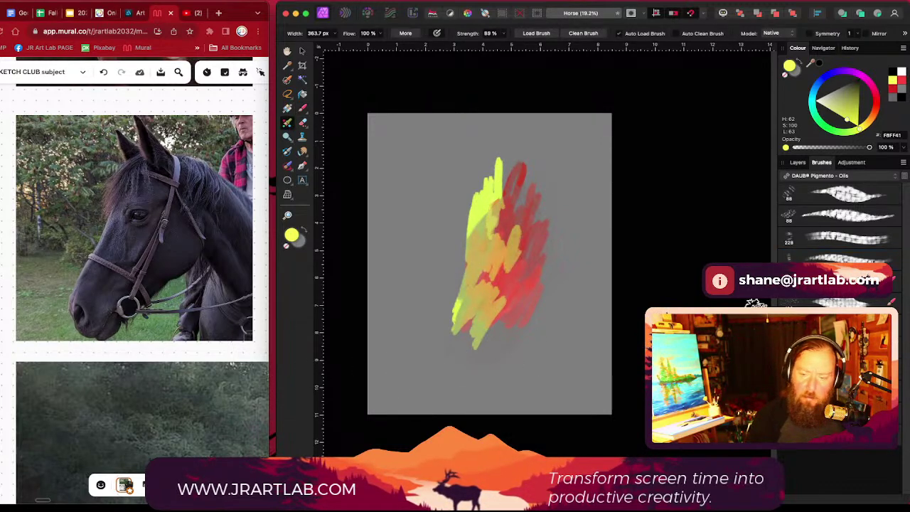
pyautogui.click(839, 255)
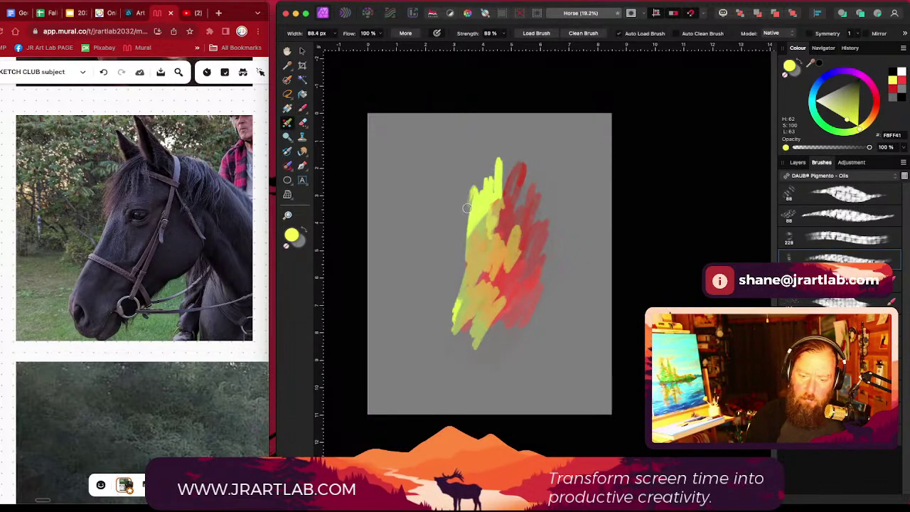
pyautogui.moveTo(466, 208); pyautogui.dragTo(463, 249)
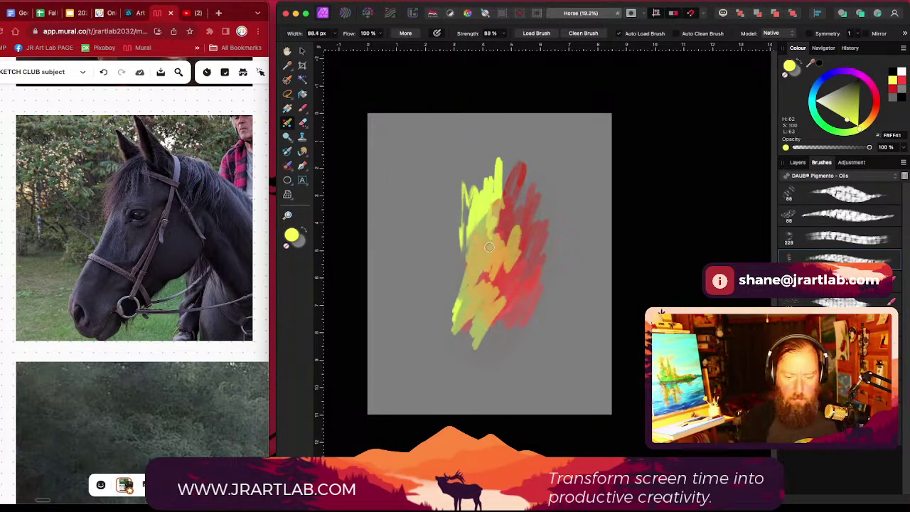
# Step: Enlarge the mixer brush and blend the yellow and red paint together in the upper part of the test patch
pyautogui.press(']')
pyautogui.press(']')
pyautogui.press(']')
pyautogui.press(']')
pyautogui.press(']')
pyautogui.press(']')
pyautogui.press(']')
pyautogui.press(']')
pyautogui.press(']')
pyautogui.press(']')
pyautogui.press(']')
pyautogui.press(']')
pyautogui.press(']')
pyautogui.press(']')
pyautogui.press(']')
pyautogui.press(']')
pyautogui.press(']')
pyautogui.press(']')
pyautogui.press(']')
pyautogui.press(']')
pyautogui.moveTo(513, 218)
pyautogui.mouseDown()
pyautogui.moveTo(516, 257)
pyautogui.moveTo(493, 282)
pyautogui.moveTo(489, 245)
pyautogui.mouseUp()
# Step: Reduce the mixer brush width to 167.2 px and work more yellow into the left side of the test patch
pyautogui.press('[')
pyautogui.press('[')
pyautogui.press('[')
pyautogui.press('[')
pyautogui.press('[')
pyautogui.press('[')
pyautogui.press('[')
pyautogui.press('[')
pyautogui.press('[')
pyautogui.press('[')
pyautogui.press('[')
pyautogui.press('[')
pyautogui.moveTo(476, 212)
pyautogui.mouseDown()
pyautogui.moveTo(438, 246)
pyautogui.moveTo(465, 268)
pyautogui.moveTo(442, 262)
pyautogui.moveTo(458, 261)
pyautogui.moveTo(446, 305)
pyautogui.moveTo(456, 251)
pyautogui.moveTo(465, 293)
pyautogui.mouseUp()
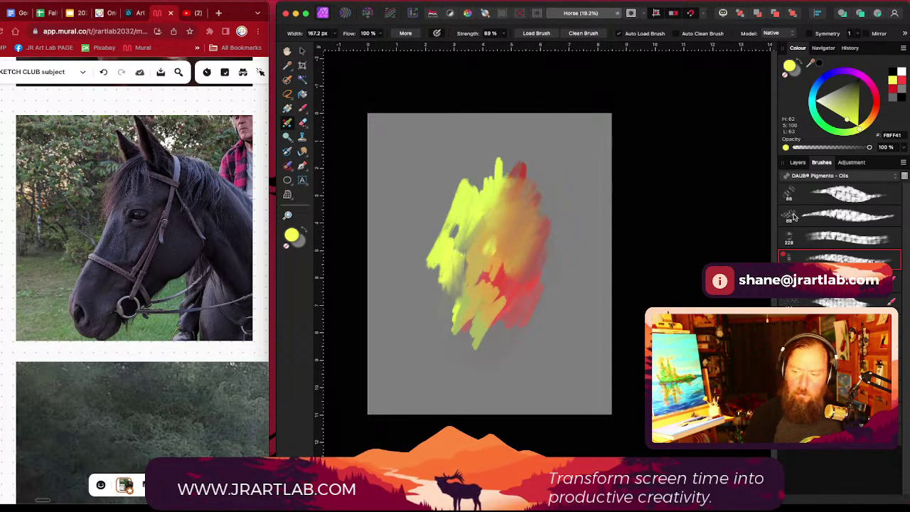
# Step: Mix the orange-red FF5641 into the lower left and right of the test patch, and select the DAUB Pigmento 3 brush
pyautogui.click(874, 124)
pyautogui.click(876, 105)
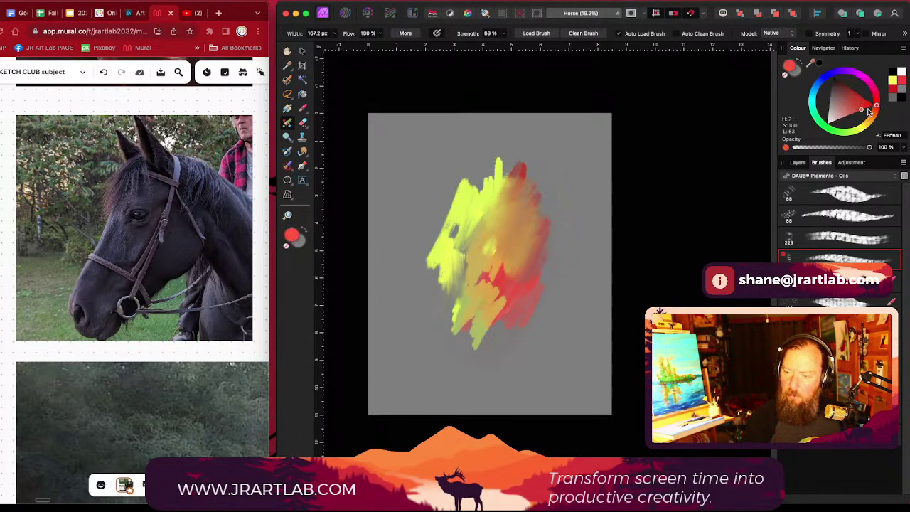
pyautogui.moveTo(508, 298)
pyautogui.mouseDown()
pyautogui.moveTo(491, 255)
pyautogui.moveTo(467, 284)
pyautogui.moveTo(467, 244)
pyautogui.moveTo(460, 273)
pyautogui.moveTo(476, 241)
pyautogui.moveTo(449, 312)
pyautogui.moveTo(474, 239)
pyautogui.moveTo(459, 254)
pyautogui.moveTo(473, 238)
pyautogui.moveTo(452, 289)
pyautogui.mouseUp()
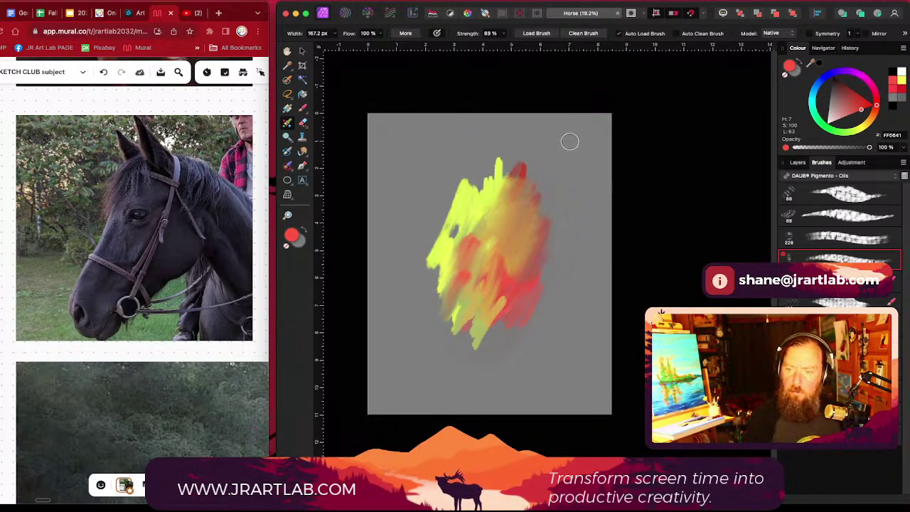
pyautogui.moveTo(516, 205)
pyautogui.mouseDown()
pyautogui.moveTo(504, 278)
pyautogui.moveTo(523, 249)
pyautogui.mouseUp()
pyautogui.click(844, 242)
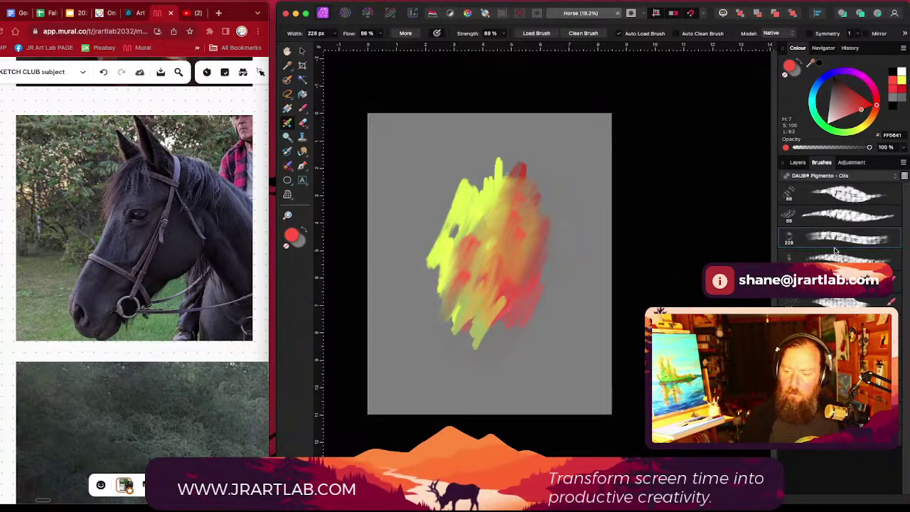
# Step: Paint orange-red strokes along the test patch's right side with DAUB Pigmento 3 and 2, and select the first Pigmento oil brush
pyautogui.moveTo(558, 192)
pyautogui.mouseDown()
pyautogui.moveTo(548, 217)
pyautogui.moveTo(573, 264)
pyautogui.moveTo(573, 321)
pyautogui.mouseUp()
pyautogui.click(859, 213)
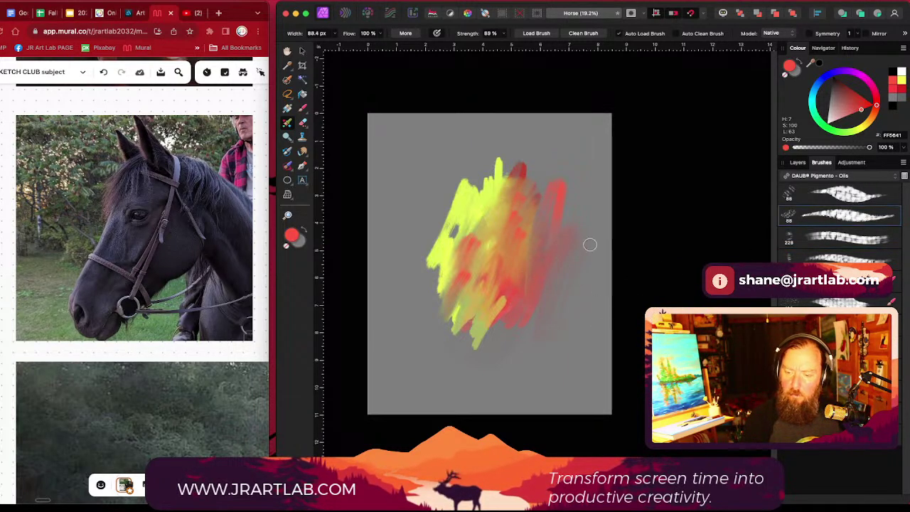
pyautogui.click(803, 194)
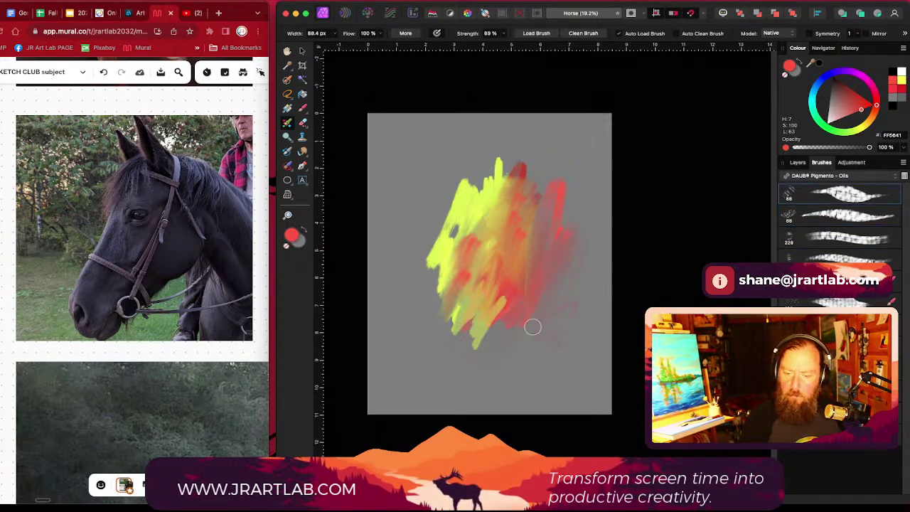
# Step: Enlarge the mixer brush to 177.8 px and work orange-red strokes into the lower right of the test patch
pyautogui.press(']')
pyautogui.press(']')
pyautogui.press(']')
pyautogui.press(']')
pyautogui.press(']')
pyautogui.moveTo(570, 297)
pyautogui.mouseDown()
pyautogui.moveTo(546, 323)
pyautogui.moveTo(569, 315)
pyautogui.moveTo(570, 271)
pyautogui.mouseUp()
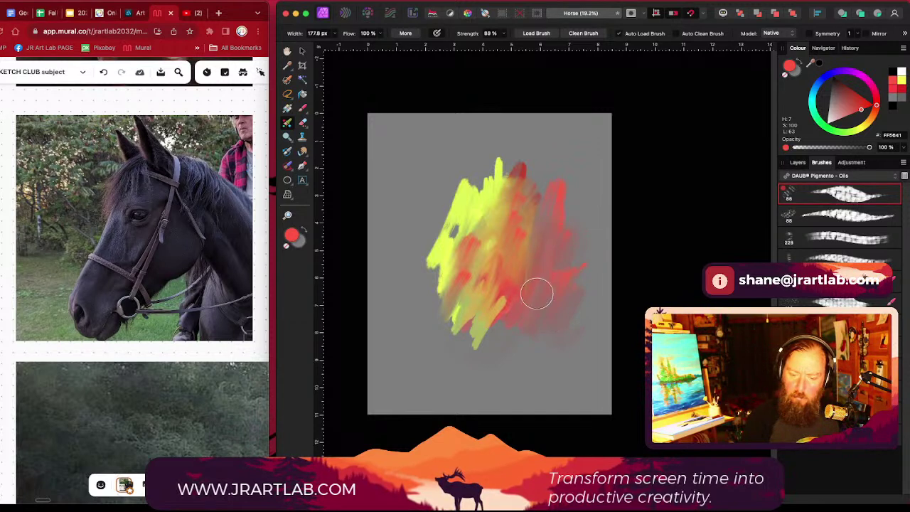
pyautogui.moveTo(540, 325)
pyautogui.mouseDown()
pyautogui.moveTo(549, 238)
pyautogui.moveTo(523, 350)
pyautogui.moveTo(504, 348)
pyautogui.moveTo(535, 302)
pyautogui.mouseUp()
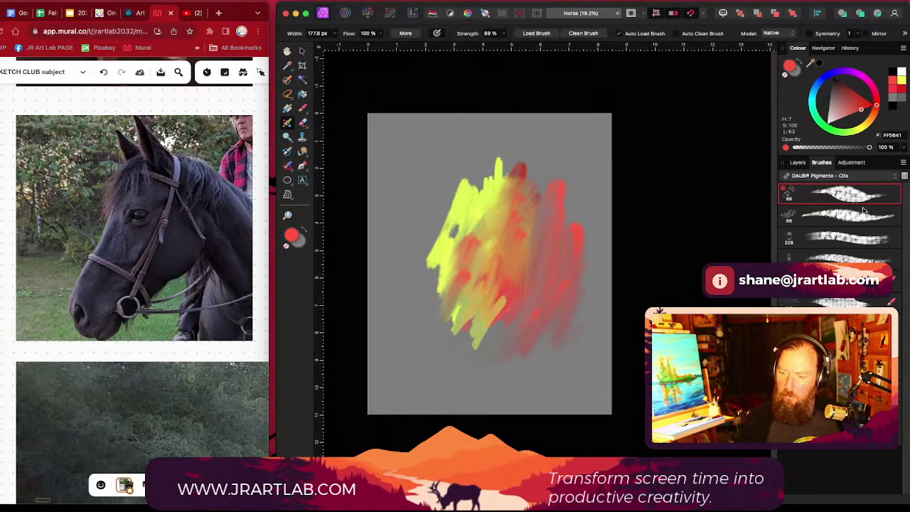
# Step: Open the DAUB Pigmento 2 brush from the Oils set for editing and set its accumulation to 93%
pyautogui.click(862, 176)
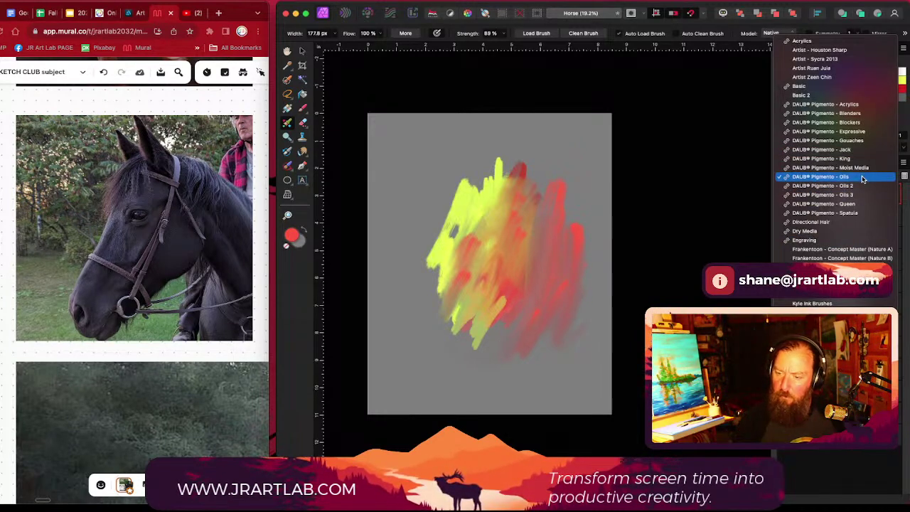
pyautogui.click(861, 176)
pyautogui.click(840, 213)
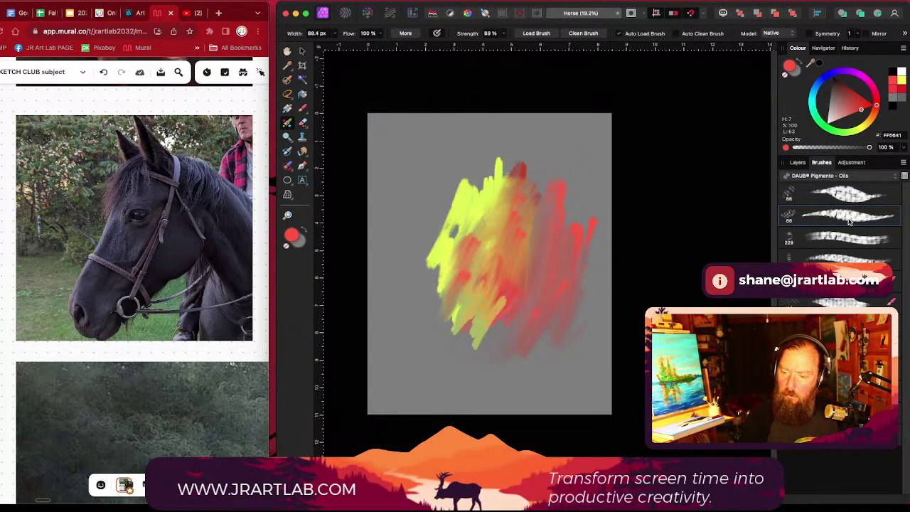
pyautogui.doubleClick(849, 222)
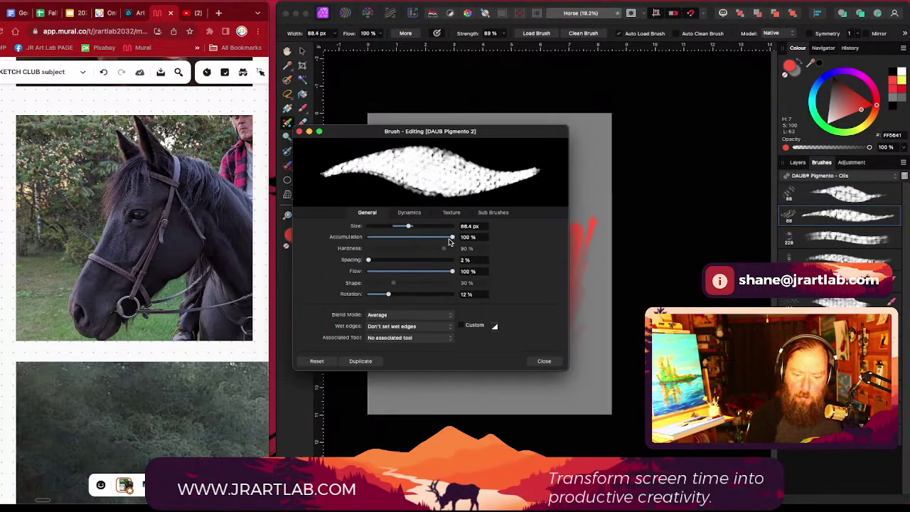
pyautogui.moveTo(449, 241); pyautogui.dragTo(446, 240)
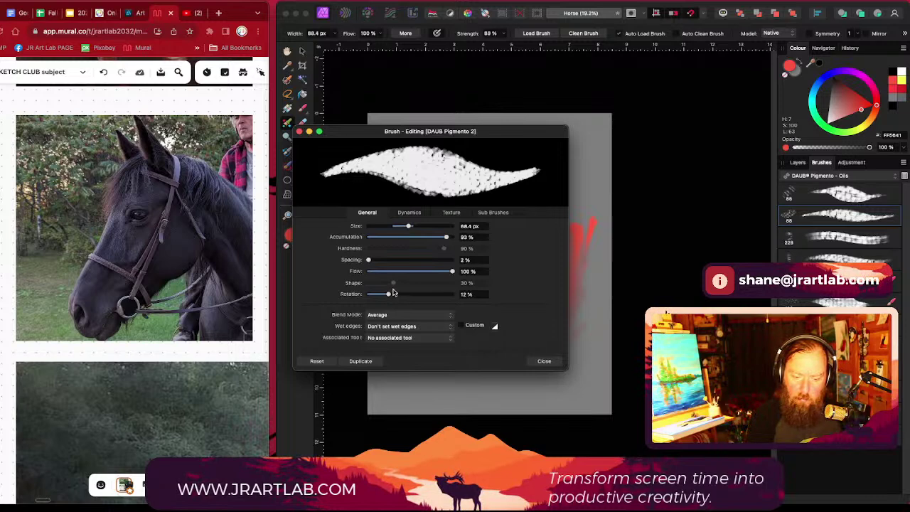
# Step: Keep the DAUB Pigmento 2 blend mode at Average and set its wet edges to on
pyautogui.click(427, 320)
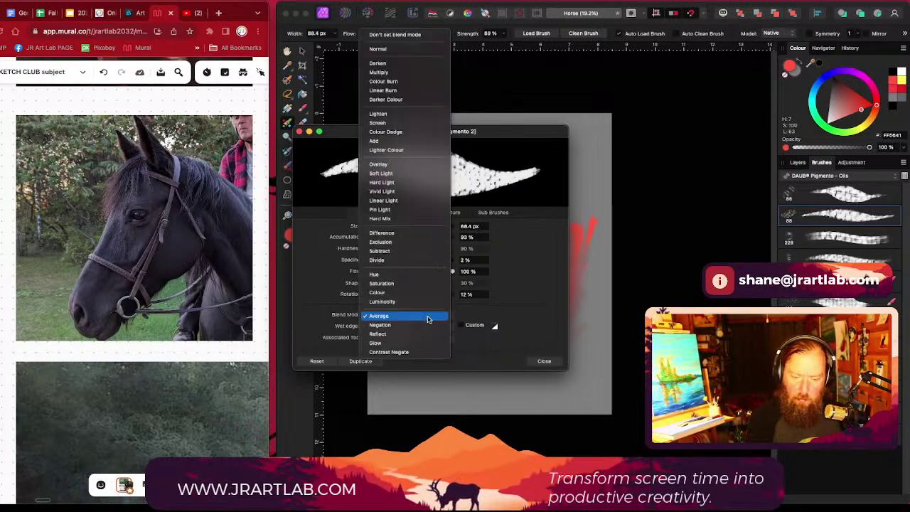
pyautogui.click(427, 317)
pyautogui.click(431, 318)
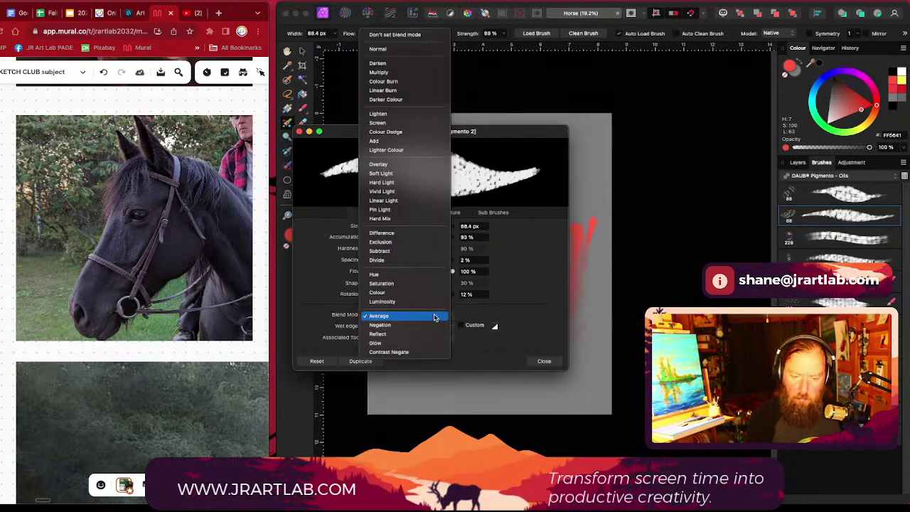
pyautogui.click(435, 316)
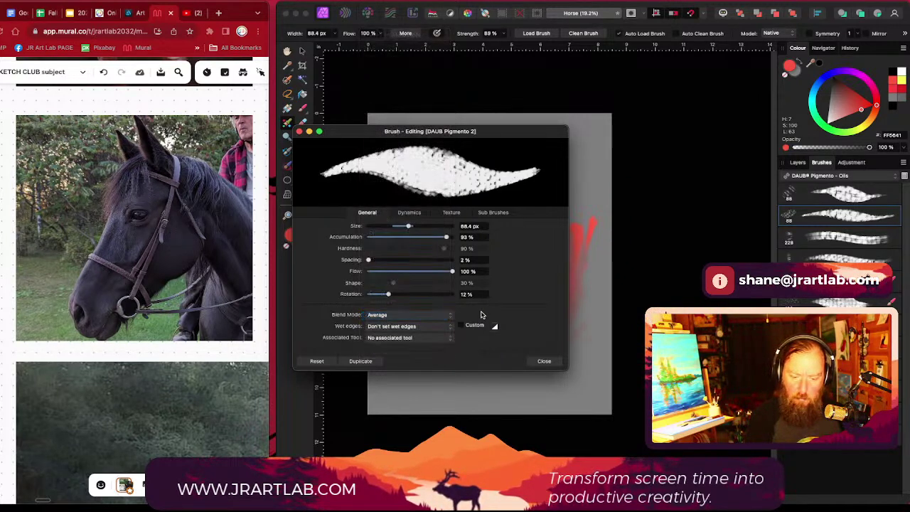
pyautogui.click(429, 329)
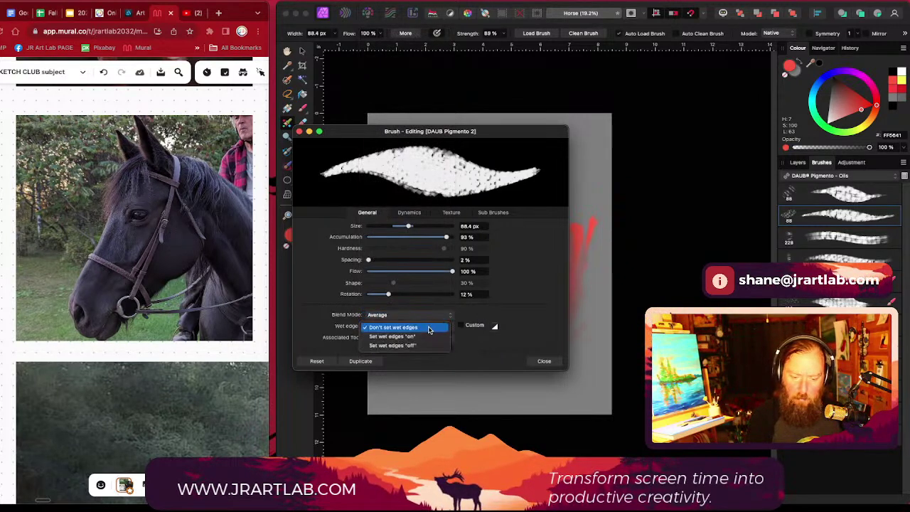
pyautogui.click(430, 337)
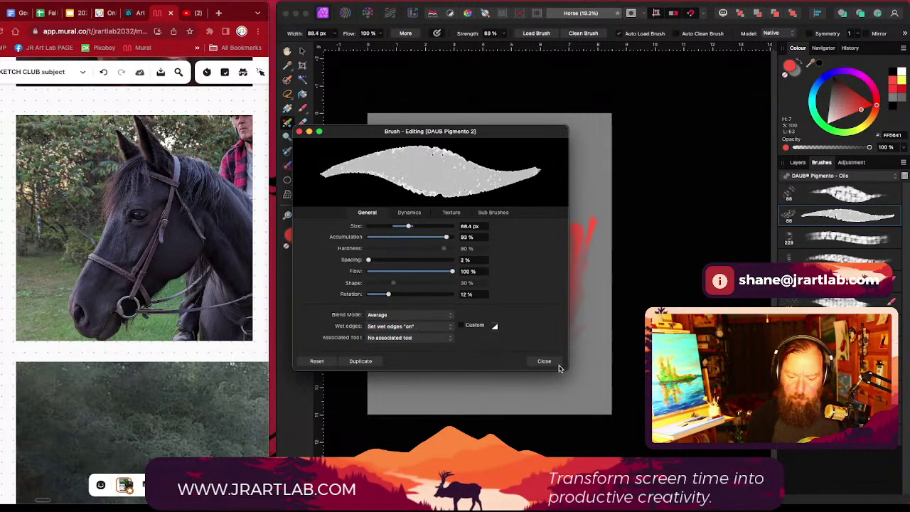
pyautogui.click(544, 361)
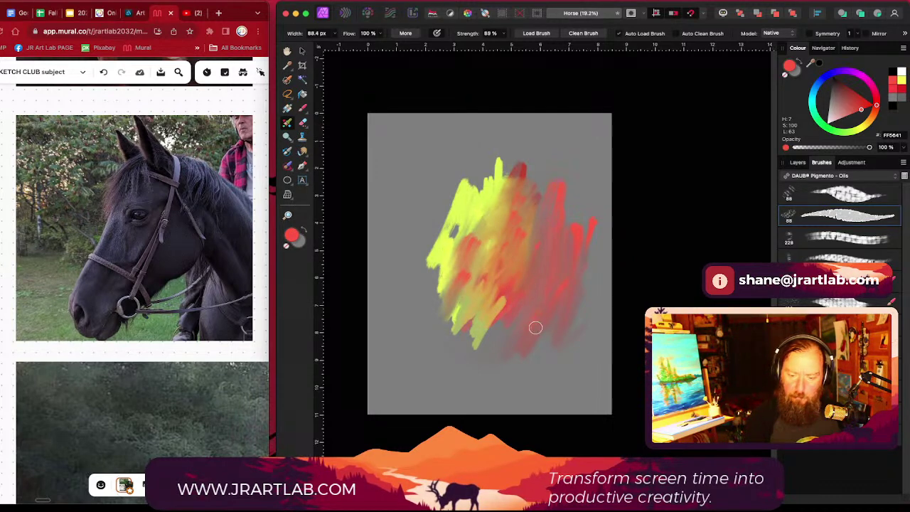
# Step: Set the flow jitter of DAUB Pigmento 2 to 29% and paint test strokes across the upper part of the patch
pyautogui.doubleClick(836, 217)
pyautogui.click(409, 212)
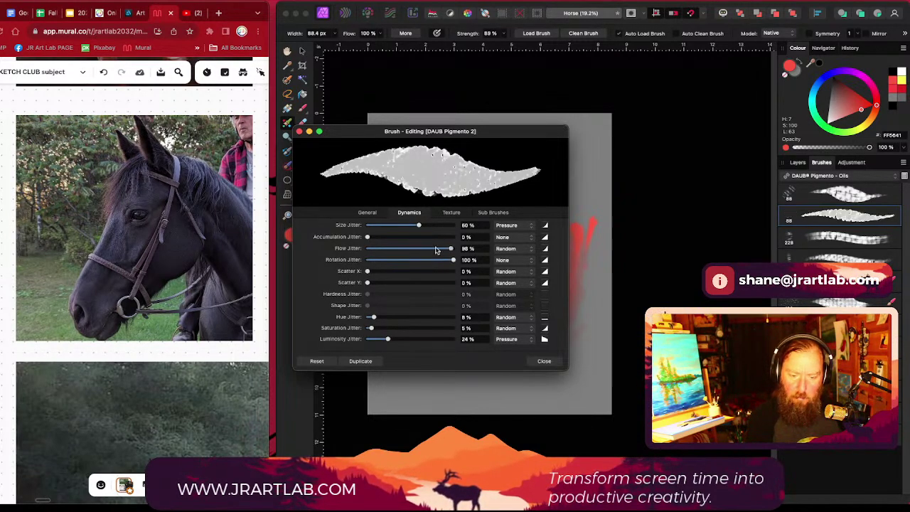
pyautogui.moveTo(452, 251); pyautogui.dragTo(392, 252)
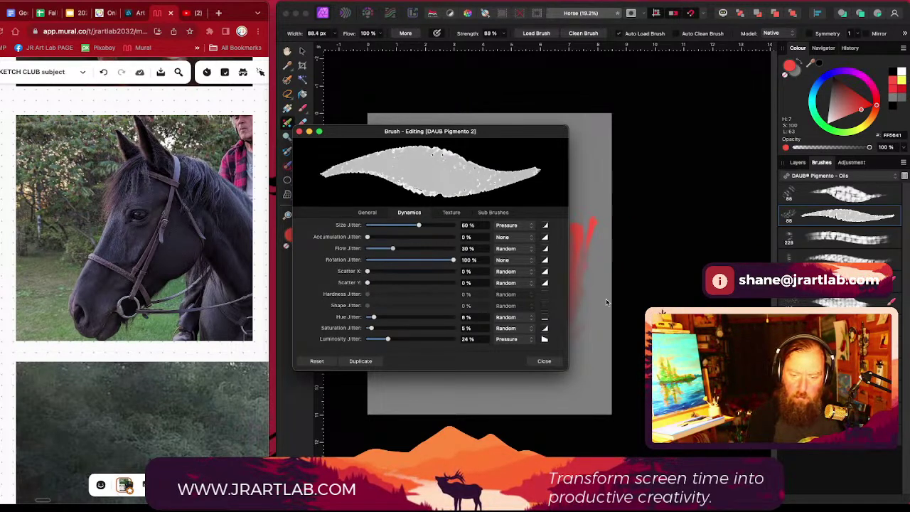
pyautogui.click(571, 255)
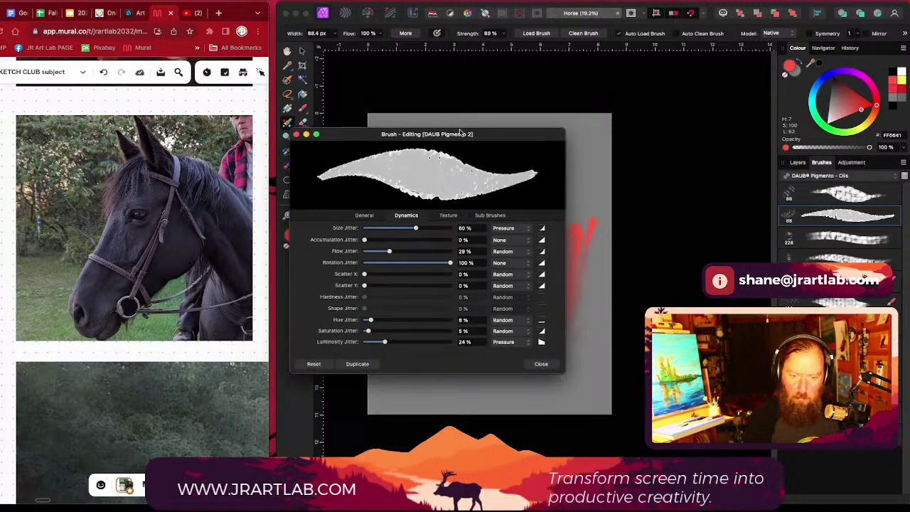
pyautogui.moveTo(488, 131); pyautogui.dragTo(276, 125)
pyautogui.moveTo(527, 167)
pyautogui.mouseDown()
pyautogui.moveTo(551, 185)
pyautogui.moveTo(556, 162)
pyautogui.mouseUp()
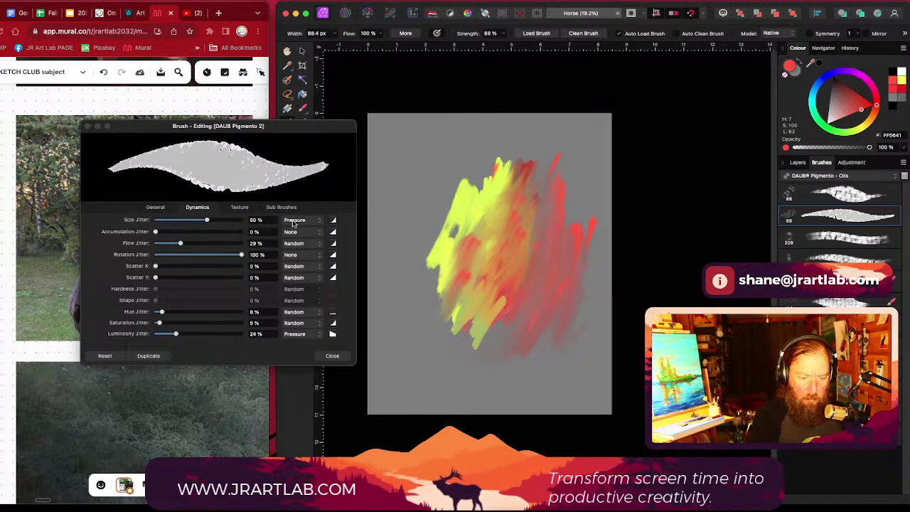
# Step: Review the texture, sub-brush, dynamics and general settings of DAUB Pigmento 2, and close the brush editor
pyautogui.click(237, 208)
pyautogui.click(291, 208)
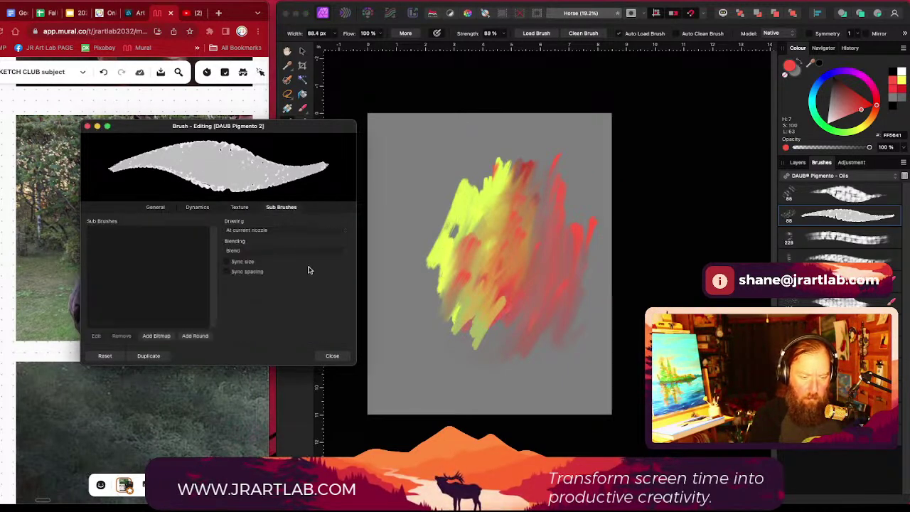
pyautogui.click(201, 208)
pyautogui.click(167, 208)
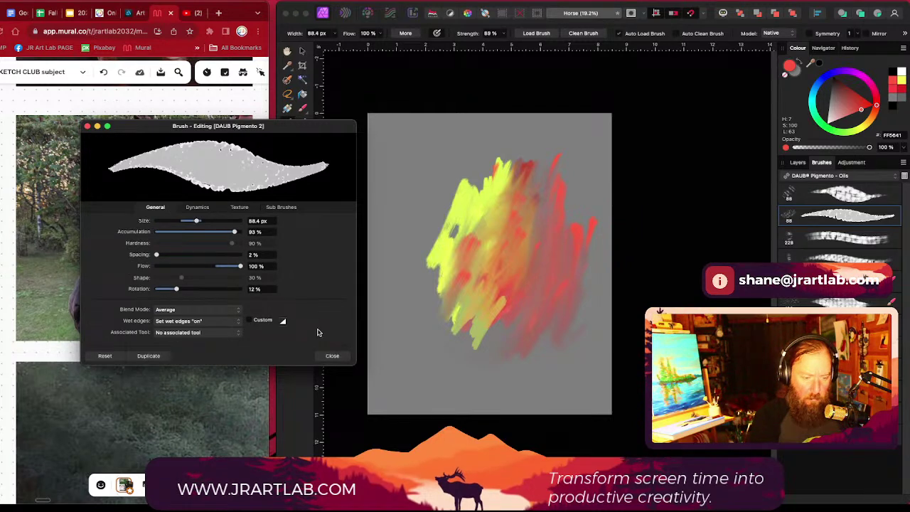
pyautogui.click(328, 356)
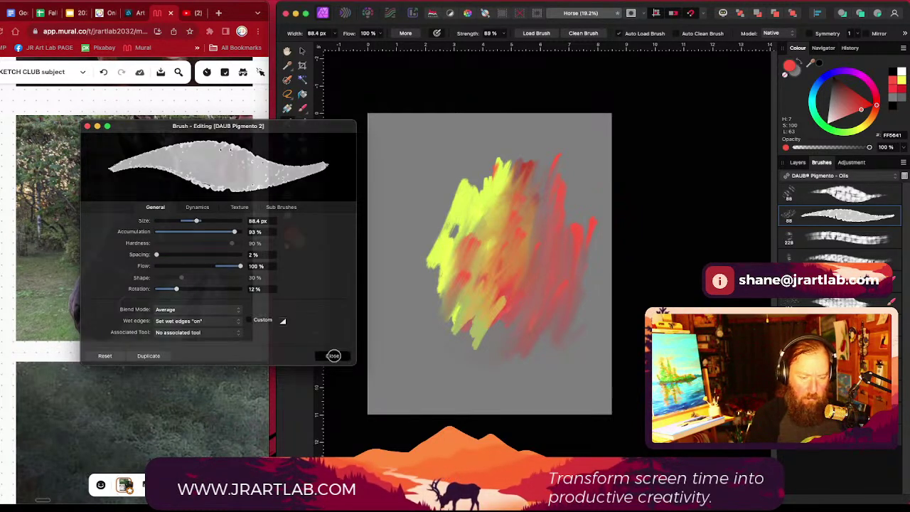
# Step: Switch to the Artist Ruan Jula brush set and select a 300 px brush for the Paint Mixer Brush
pyautogui.click(797, 163)
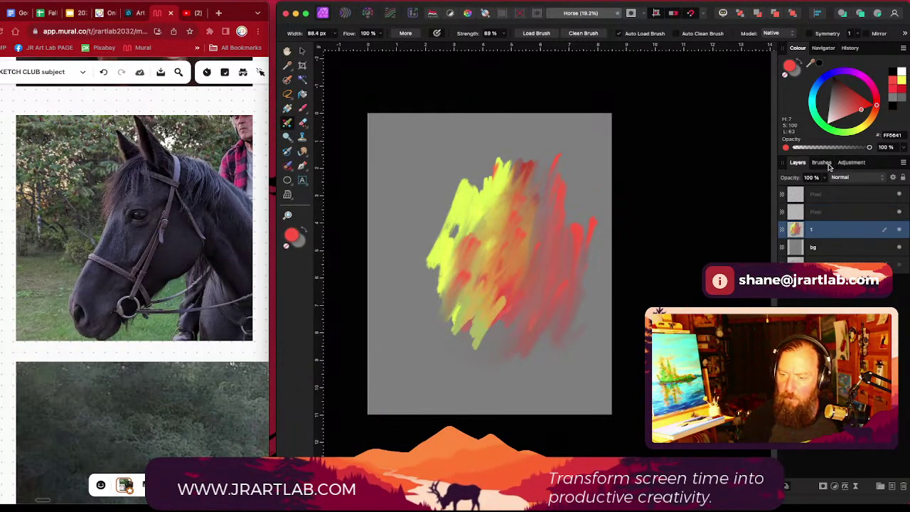
pyautogui.click(822, 162)
pyautogui.click(857, 175)
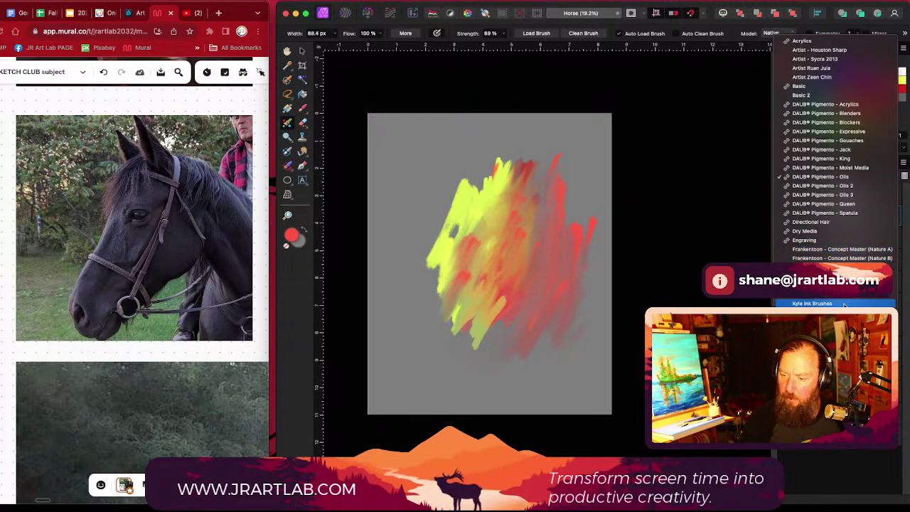
pyautogui.click(830, 68)
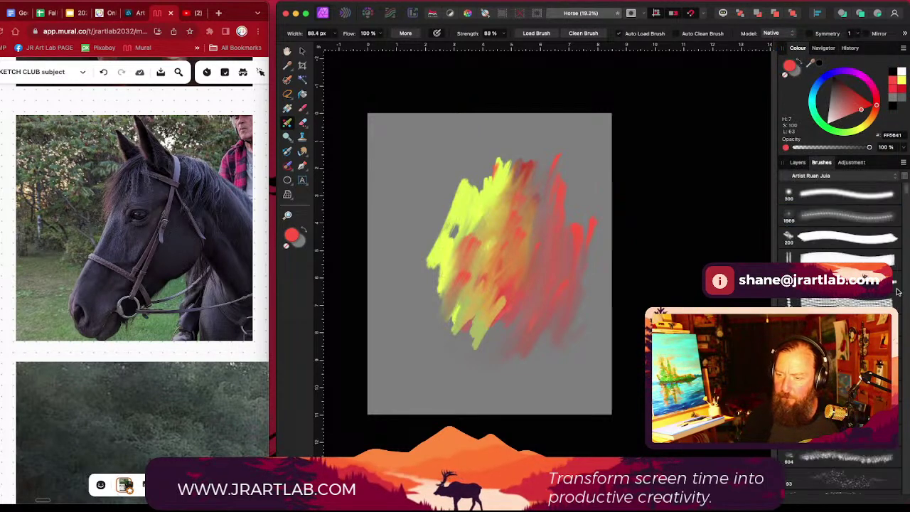
pyautogui.scroll(-5, 905, 192)
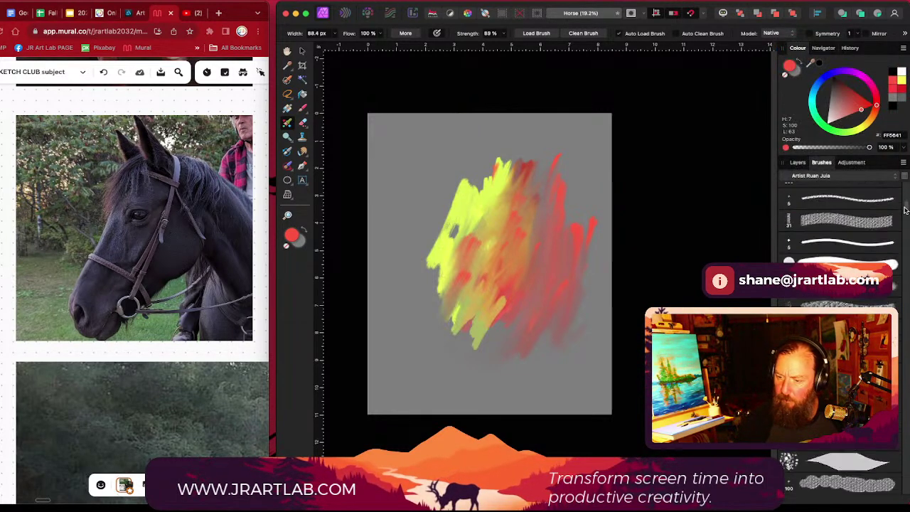
pyautogui.click(845, 265)
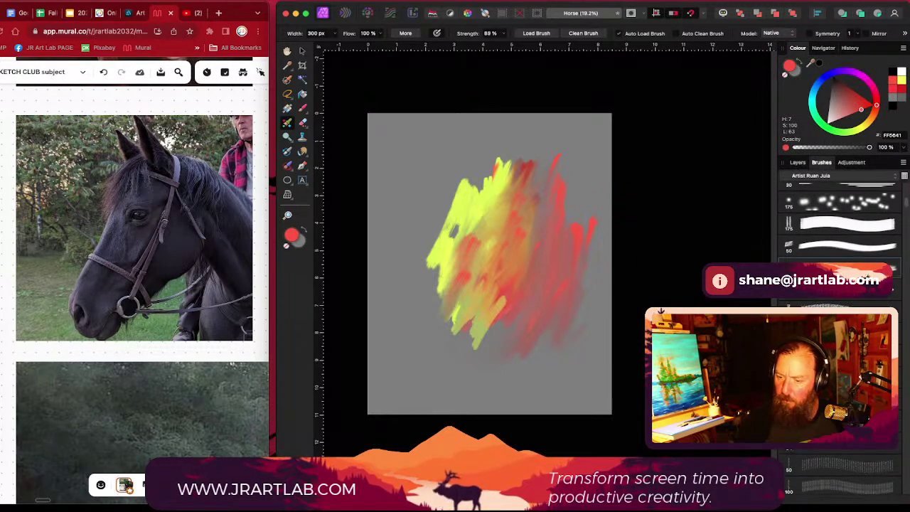
# Step: Blend the yellow and red across the test patch, reduce the mixer brush to 69.5 px and stroke red beside the yellow edge
pyautogui.moveTo(516, 216)
pyautogui.mouseDown()
pyautogui.moveTo(482, 206)
pyautogui.moveTo(477, 163)
pyautogui.moveTo(434, 304)
pyautogui.mouseUp()
pyautogui.press('[')
pyautogui.press('[')
pyautogui.press('[')
pyautogui.press('[')
pyautogui.press('[')
pyautogui.press('[')
pyautogui.press('[')
pyautogui.press('[')
pyautogui.press('[')
pyautogui.press('[')
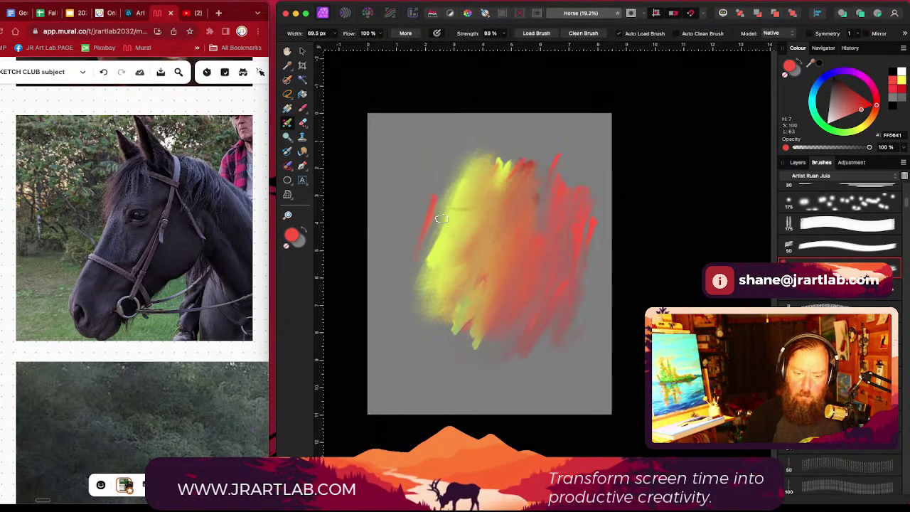
# Step: Enlarge the mixer brush to 281.1 px and cover the left side of the test patch with broad orange-red strokes
pyautogui.press(']')
pyautogui.press(']')
pyautogui.press(']')
pyautogui.press(']')
pyautogui.press(']')
pyautogui.press(']')
pyautogui.moveTo(449, 189)
pyautogui.mouseDown()
pyautogui.moveTo(415, 301)
pyautogui.moveTo(415, 246)
pyautogui.moveTo(423, 226)
pyautogui.moveTo(453, 266)
pyautogui.moveTo(453, 330)
pyautogui.moveTo(432, 331)
pyautogui.moveTo(435, 359)
pyautogui.mouseUp()
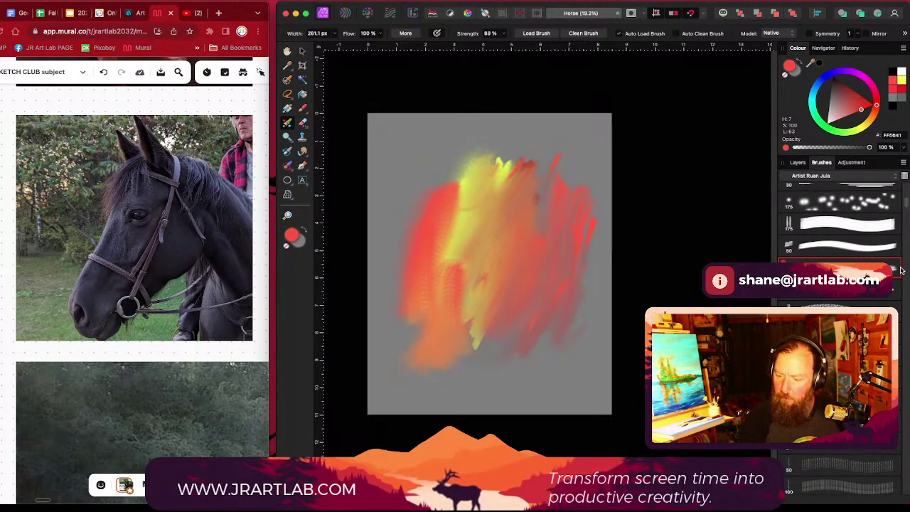
# Step: Pick another 300 px brush farther down the Artist Ruan Jula set and dab orange-red at the patch's lower right
pyautogui.scroll(-5, 906, 213)
pyautogui.scroll(-5, 906, 215)
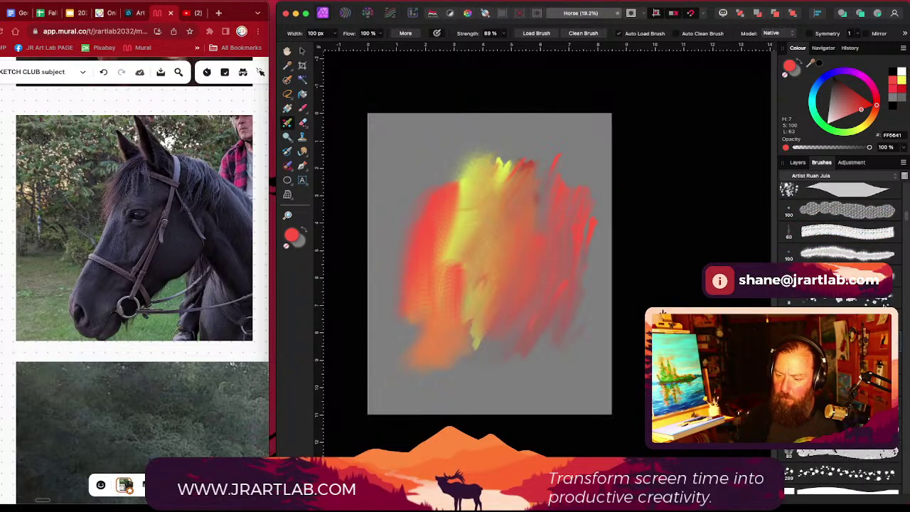
pyautogui.scroll(-5, 906, 213)
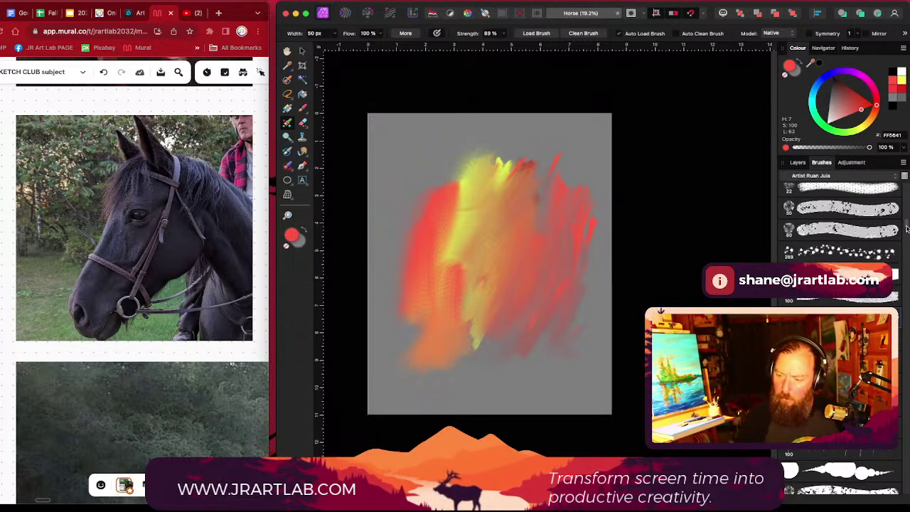
pyautogui.scroll(-5, 906, 227)
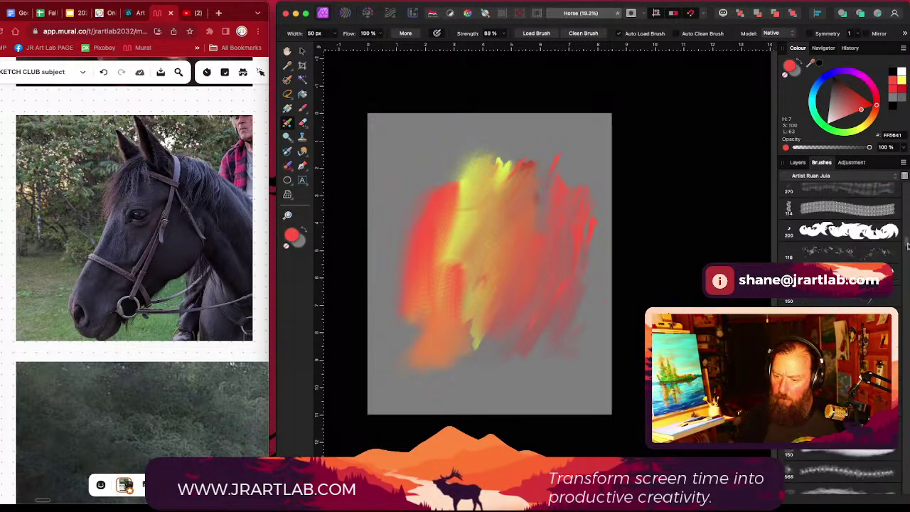
pyautogui.scroll(-5, 907, 245)
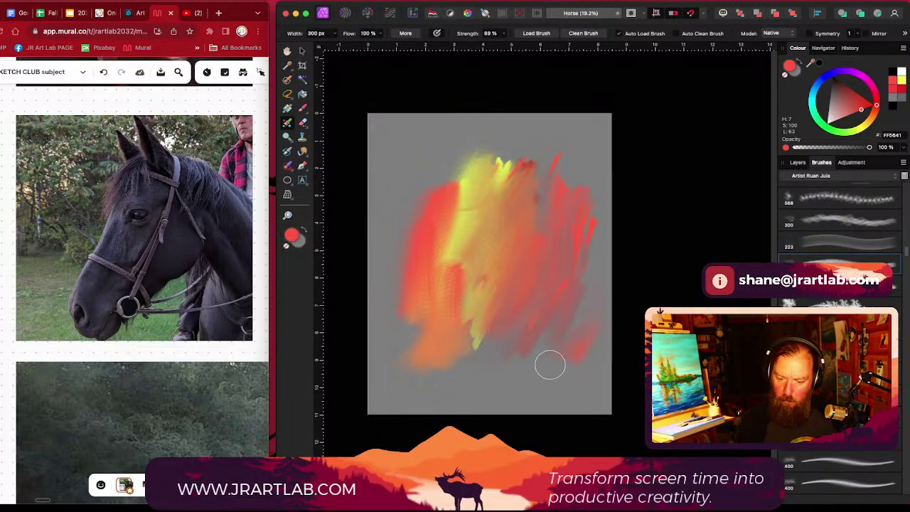
# Step: Pick a 150 px textured brush farther down the Artist Ruan Jula set and stroke orange-red and yellow (FFD641) over the patch's left side
pyautogui.scroll(-8, 905, 259)
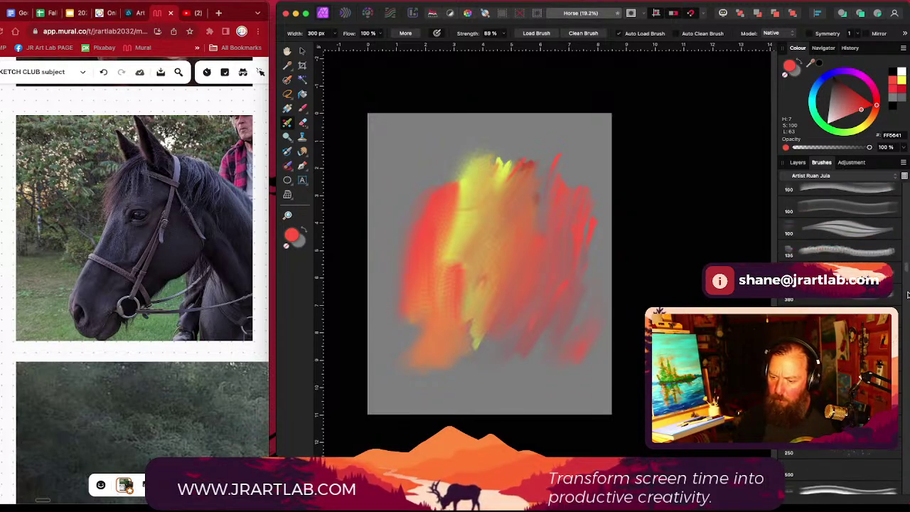
pyautogui.scroll(-8, 906, 288)
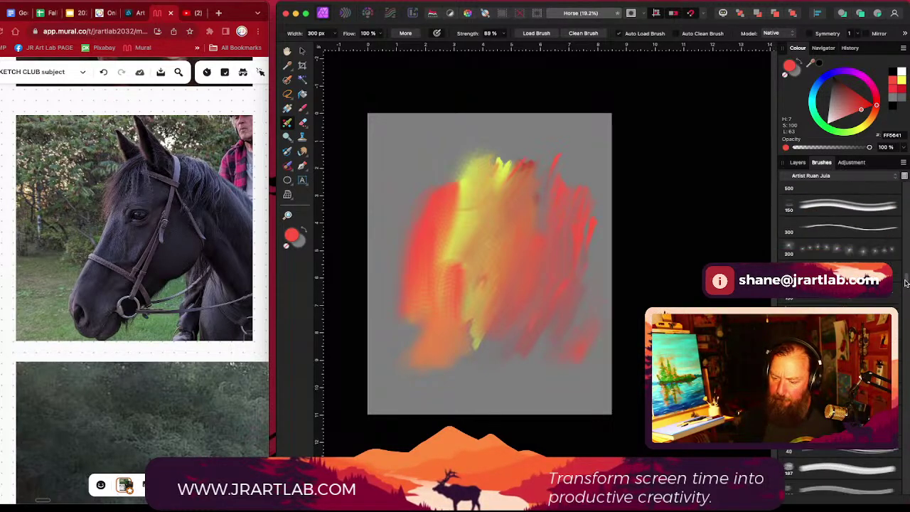
pyautogui.scroll(-6, 905, 283)
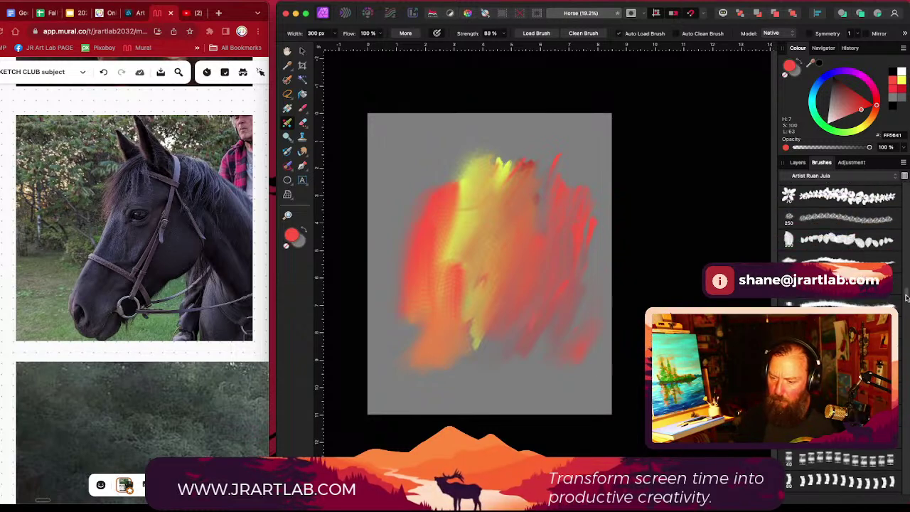
pyautogui.scroll(-10, 905, 297)
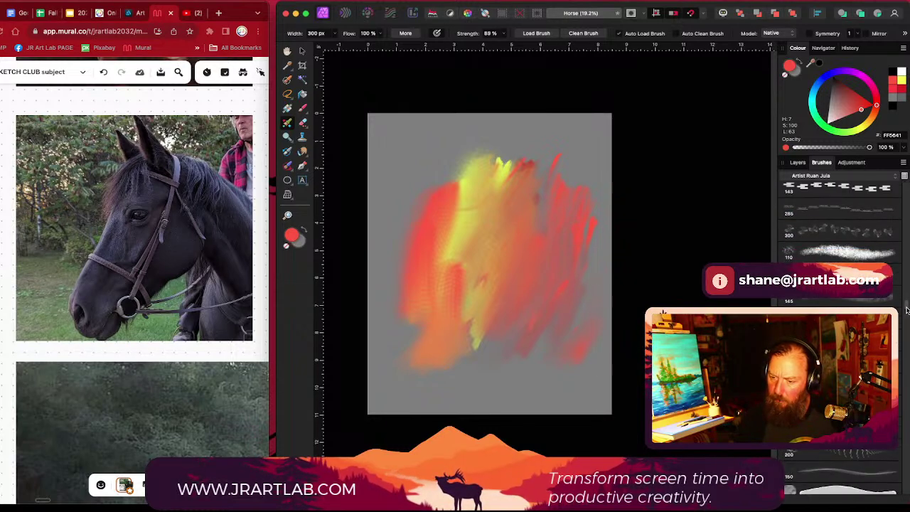
pyautogui.scroll(-10, 905, 313)
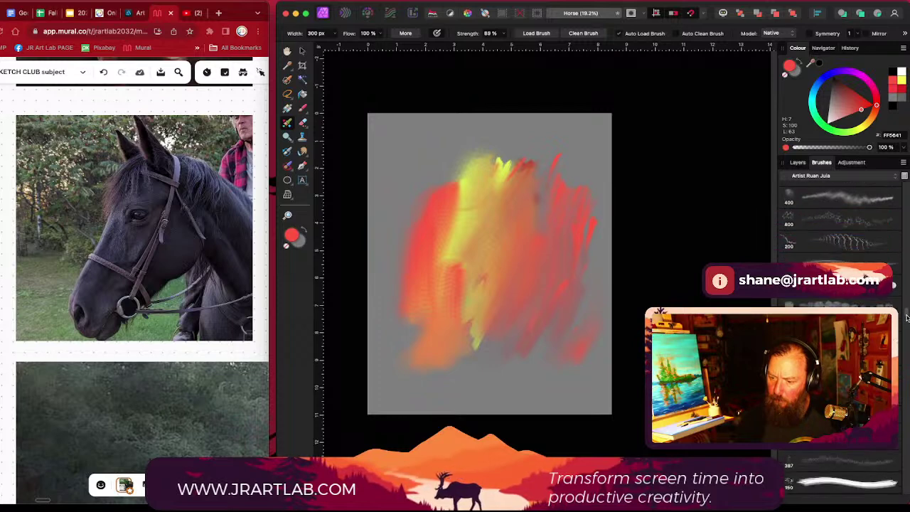
pyautogui.scroll(-8, 906, 318)
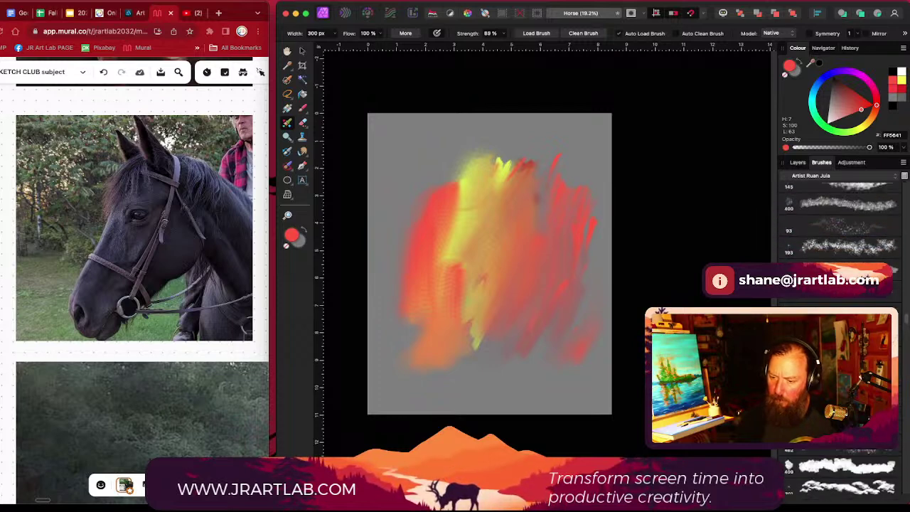
pyautogui.moveTo(432, 156)
pyautogui.mouseDown()
pyautogui.moveTo(427, 239)
pyautogui.moveTo(458, 300)
pyautogui.moveTo(478, 294)
pyautogui.moveTo(420, 305)
pyautogui.moveTo(483, 172)
pyautogui.moveTo(449, 187)
pyautogui.moveTo(427, 267)
pyautogui.moveTo(431, 192)
pyautogui.moveTo(481, 174)
pyautogui.moveTo(452, 245)
pyautogui.mouseUp()
pyautogui.click(866, 124)
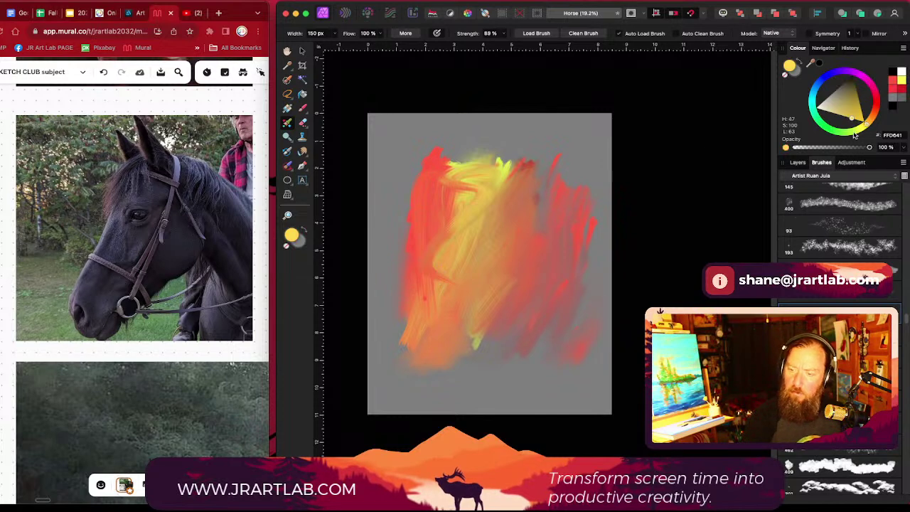
pyautogui.moveTo(432, 195)
pyautogui.mouseDown()
pyautogui.moveTo(442, 238)
pyautogui.moveTo(426, 296)
pyautogui.moveTo(452, 203)
pyautogui.moveTo(440, 220)
pyautogui.moveTo(445, 248)
pyautogui.moveTo(443, 224)
pyautogui.moveTo(435, 235)
pyautogui.moveTo(450, 212)
pyautogui.moveTo(449, 252)
pyautogui.moveTo(451, 209)
pyautogui.mouseUp()
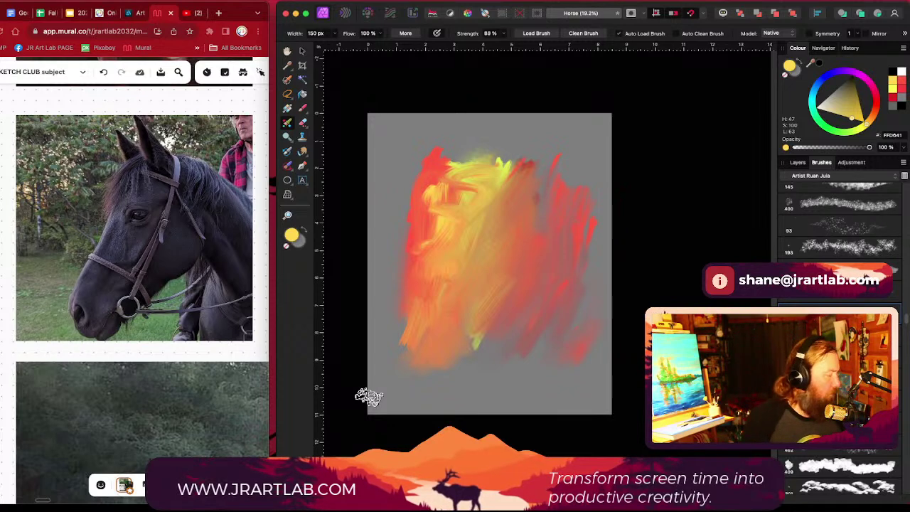
# Step: Clear all the test paint from layer 1 and remove the selection
pyautogui.press('super+a')
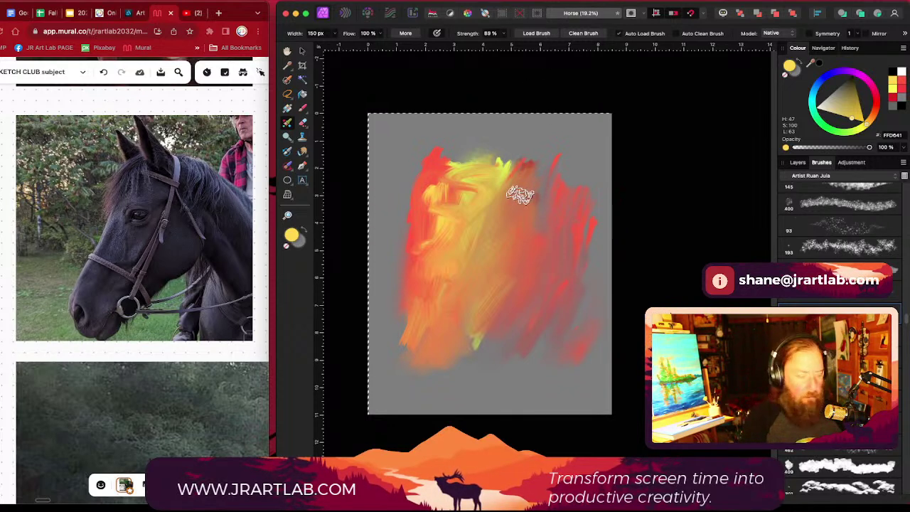
pyautogui.press('Delete')
pyautogui.click(797, 163)
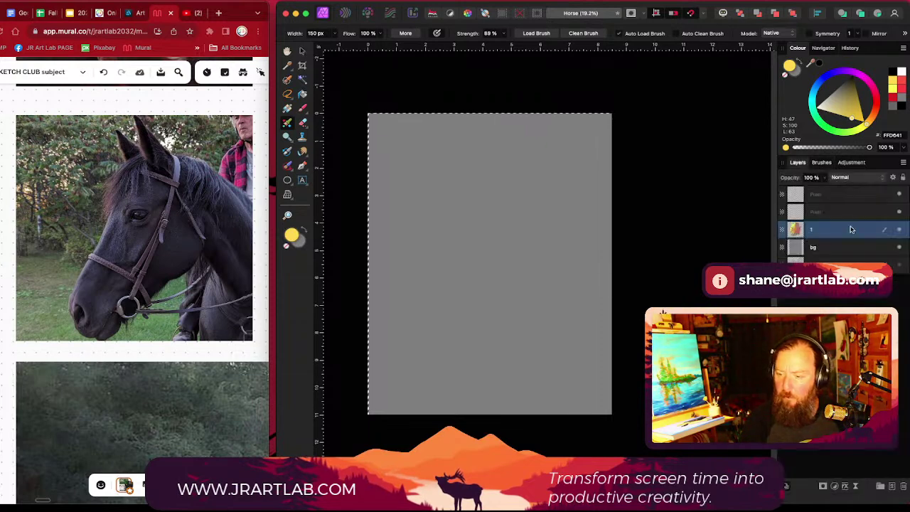
pyautogui.click(821, 164)
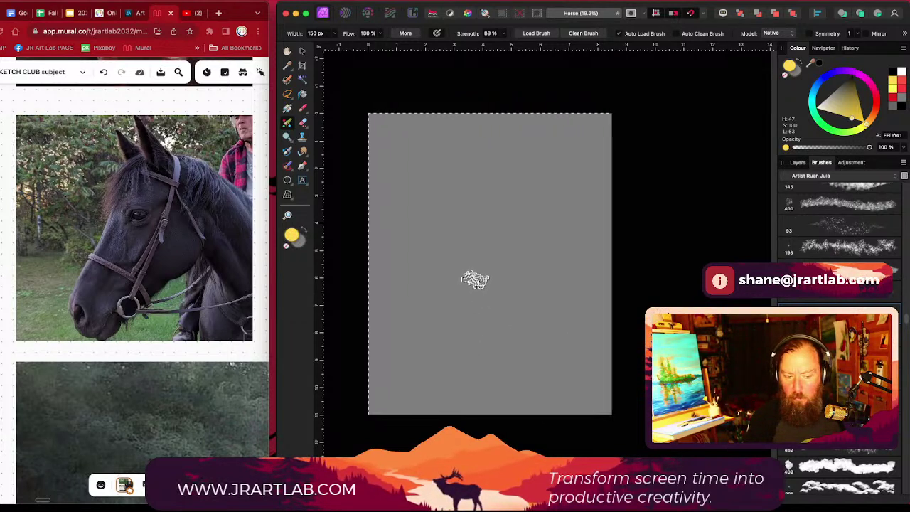
pyautogui.click(805, 163)
pyautogui.press('super+d')
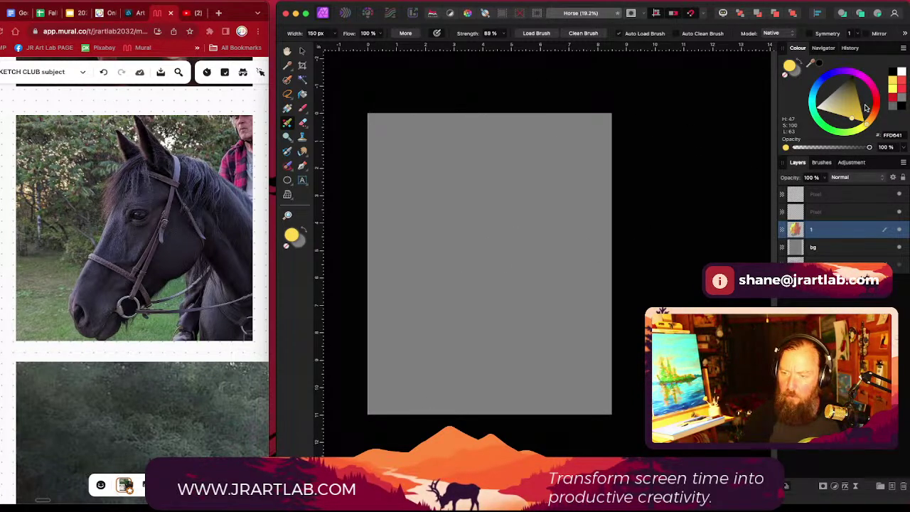
# Step: Choose a dark reddish brown (612E17) and paint a short broad patch near the canvas centre
pyautogui.click(826, 80)
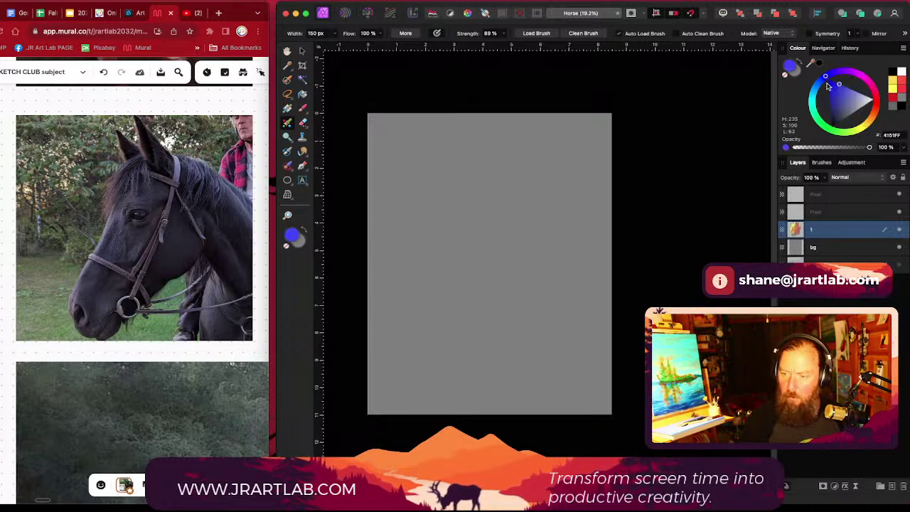
pyautogui.click(835, 112)
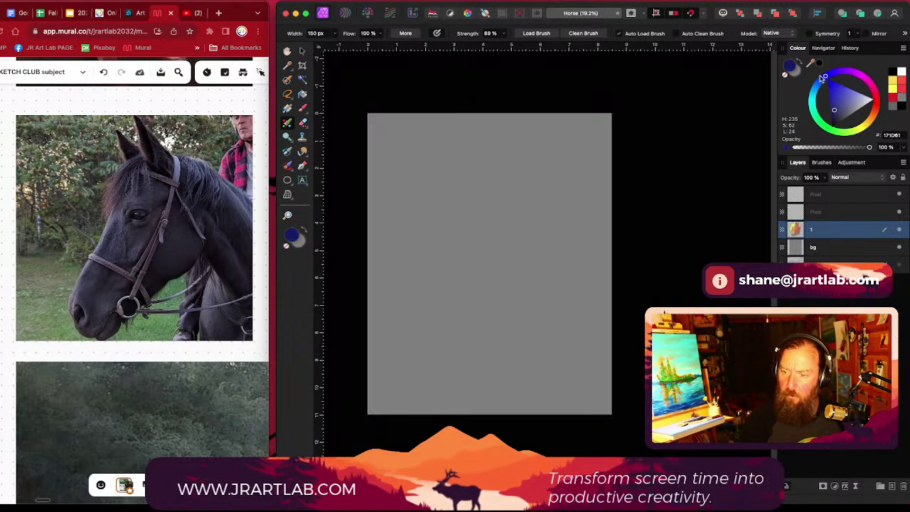
pyautogui.click(876, 115)
pyautogui.moveTo(483, 260)
pyautogui.mouseDown()
pyautogui.moveTo(482, 317)
pyautogui.moveTo(485, 282)
pyautogui.mouseUp()
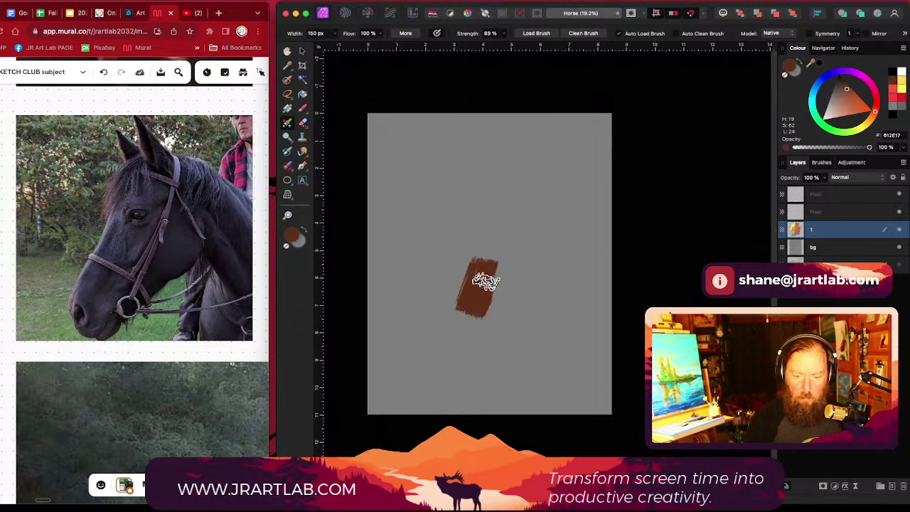
# Step: Extend the brown patch upward and downward with slanted strokes of darker browns 452C14 and 3E342A
pyautogui.click(844, 87)
pyautogui.moveTo(874, 113)
pyautogui.mouseDown()
pyautogui.moveTo(878, 104)
pyautogui.moveTo(874, 119)
pyautogui.mouseUp()
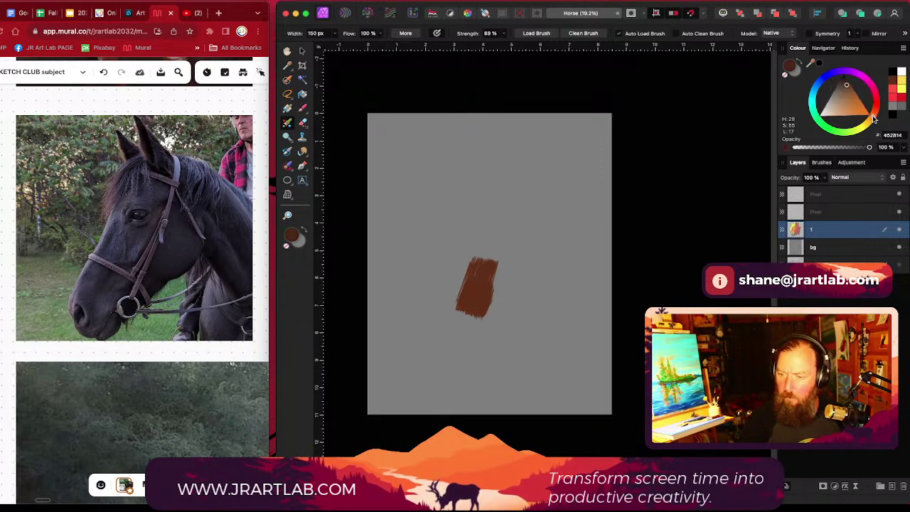
pyautogui.moveTo(496, 228)
pyautogui.mouseDown()
pyautogui.moveTo(472, 248)
pyautogui.moveTo(470, 287)
pyautogui.mouseUp()
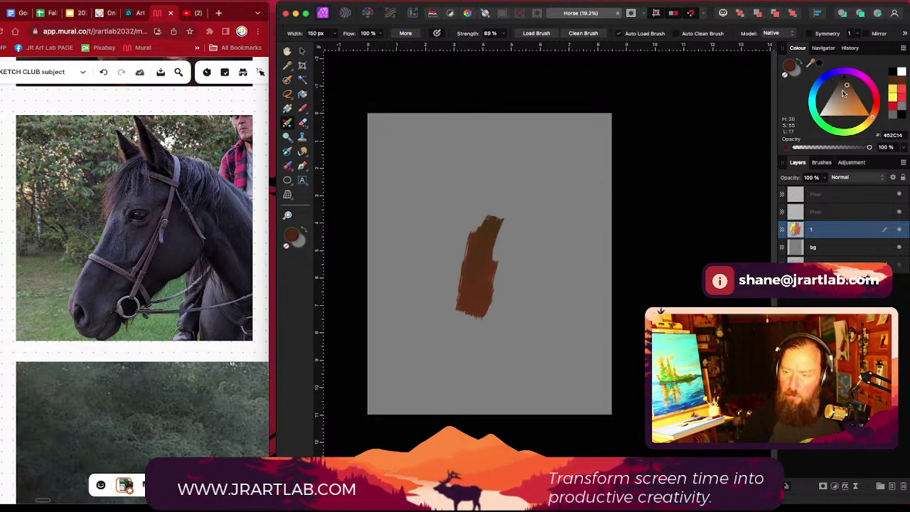
pyautogui.click(845, 88)
pyautogui.click(843, 86)
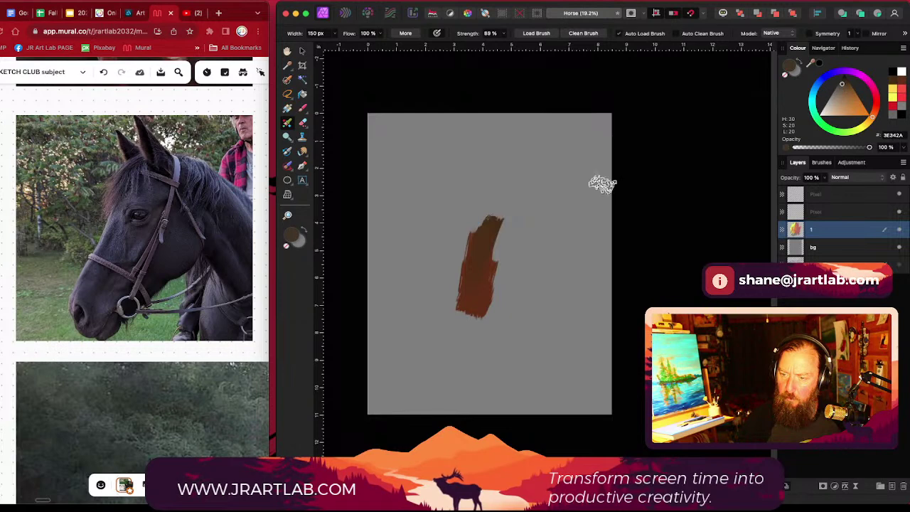
pyautogui.moveTo(497, 235)
pyautogui.mouseDown()
pyautogui.moveTo(471, 324)
pyautogui.moveTo(478, 244)
pyautogui.moveTo(479, 304)
pyautogui.mouseUp()
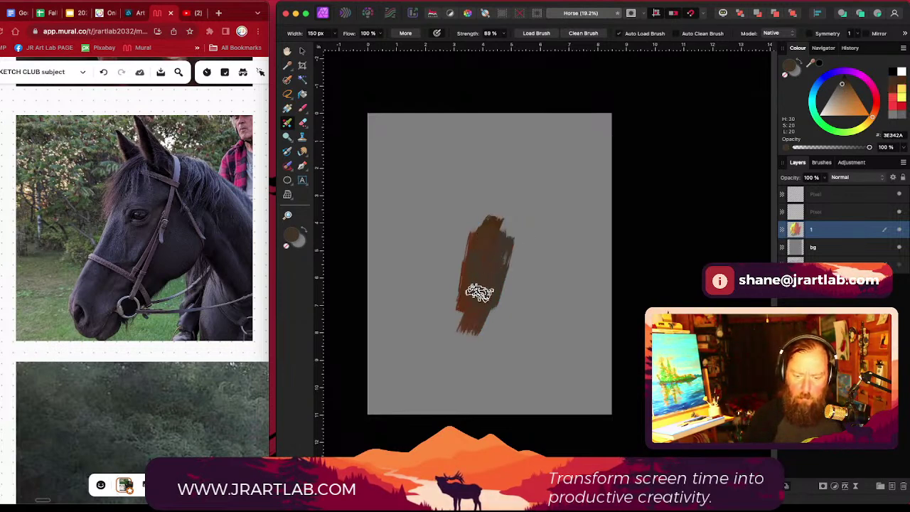
# Step: Dab a swatch in the canvas's upper-left corner, darken the colour to 261F19 and stroke it along the brown patch's lower left
pyautogui.moveTo(388, 126); pyautogui.dragTo(388, 139)
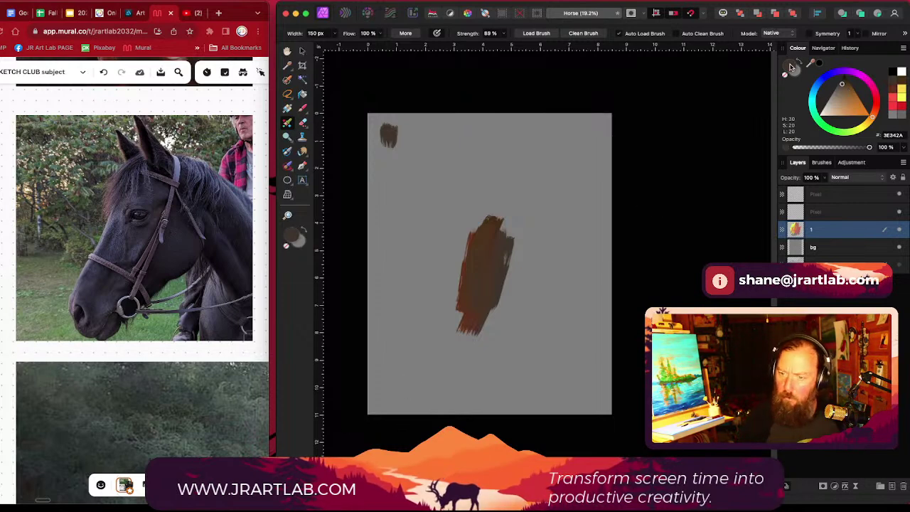
pyautogui.doubleClick(789, 65)
pyautogui.moveTo(449, 475); pyautogui.dragTo(437, 475)
pyautogui.moveTo(395, 136); pyautogui.dragTo(394, 138)
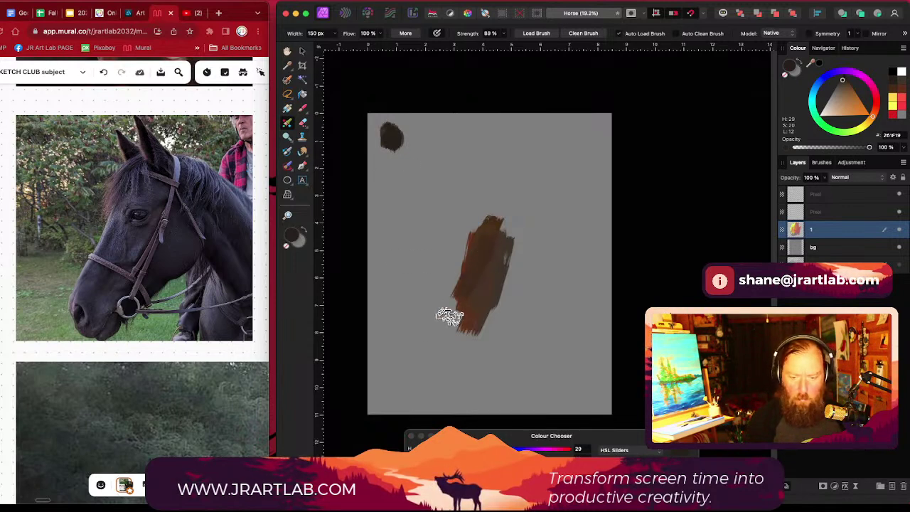
pyautogui.moveTo(463, 282); pyautogui.dragTo(449, 343)
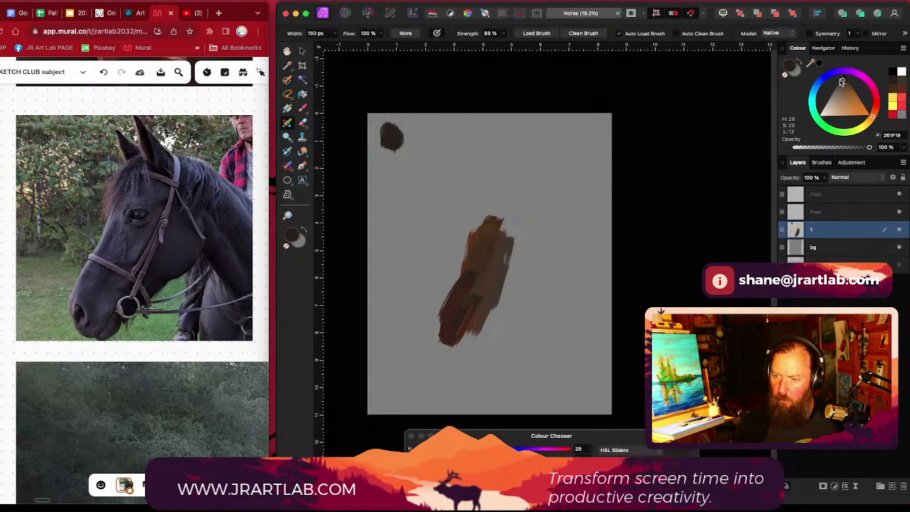
# Step: Widen the patch into a dark muzzle shape with neutral near-black (202020) and streak saturated blue through its middle
pyautogui.moveTo(842, 82); pyautogui.dragTo(840, 79)
pyautogui.moveTo(491, 245)
pyautogui.mouseDown()
pyautogui.moveTo(481, 307)
pyautogui.moveTo(468, 323)
pyautogui.mouseUp()
pyautogui.moveTo(492, 224)
pyautogui.mouseDown()
pyautogui.moveTo(463, 305)
pyautogui.moveTo(458, 289)
pyautogui.moveTo(432, 330)
pyautogui.moveTo(435, 359)
pyautogui.moveTo(469, 344)
pyautogui.moveTo(456, 367)
pyautogui.moveTo(453, 353)
pyautogui.moveTo(436, 368)
pyautogui.moveTo(463, 363)
pyautogui.moveTo(509, 285)
pyautogui.moveTo(474, 340)
pyautogui.moveTo(499, 279)
pyautogui.moveTo(446, 346)
pyautogui.moveTo(486, 238)
pyautogui.mouseUp()
pyautogui.moveTo(502, 233)
pyautogui.mouseDown()
pyautogui.moveTo(491, 325)
pyautogui.moveTo(519, 235)
pyautogui.moveTo(500, 301)
pyautogui.moveTo(508, 235)
pyautogui.moveTo(465, 307)
pyautogui.mouseUp()
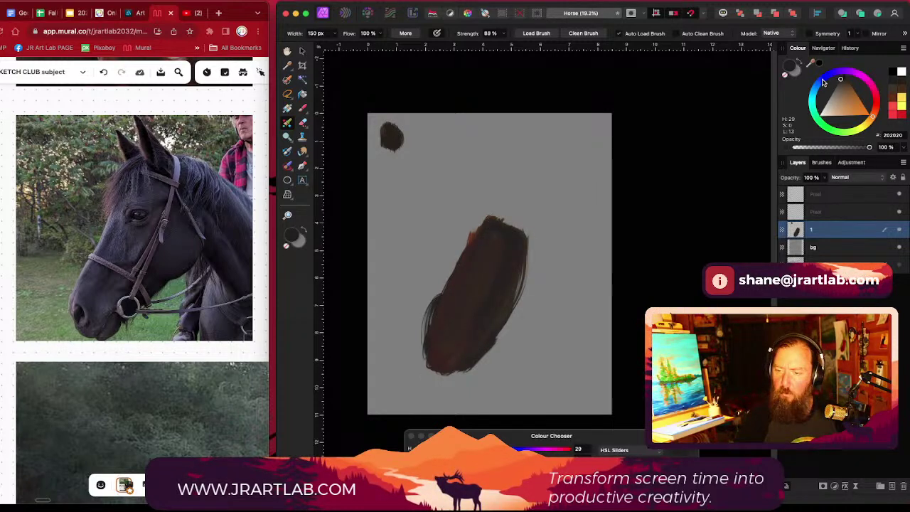
pyautogui.click(823, 83)
pyautogui.moveTo(487, 273)
pyautogui.mouseDown()
pyautogui.moveTo(471, 305)
pyautogui.moveTo(503, 241)
pyautogui.mouseUp()
# Step: Block in the horse's head, ears and neck with dark grey (272727), blending over the blue and resizing the mixer brush to 153.9 px
pyautogui.click(845, 119)
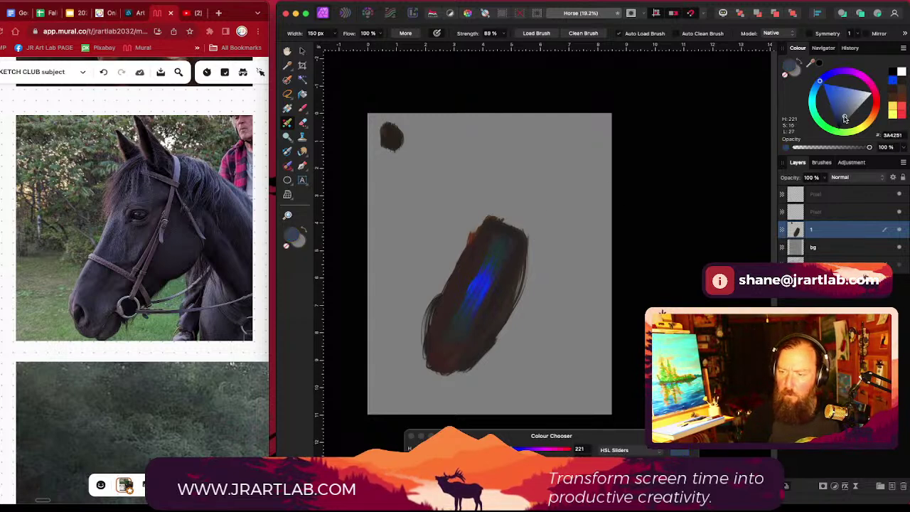
pyautogui.click(844, 123)
pyautogui.moveTo(477, 289)
pyautogui.mouseDown()
pyautogui.moveTo(451, 319)
pyautogui.moveTo(488, 253)
pyautogui.moveTo(443, 318)
pyautogui.moveTo(481, 311)
pyautogui.moveTo(472, 300)
pyautogui.moveTo(485, 326)
pyautogui.moveTo(460, 314)
pyautogui.moveTo(476, 303)
pyautogui.moveTo(478, 278)
pyautogui.moveTo(506, 238)
pyautogui.moveTo(477, 353)
pyautogui.moveTo(490, 312)
pyautogui.moveTo(518, 302)
pyautogui.moveTo(507, 334)
pyautogui.moveTo(517, 312)
pyautogui.moveTo(478, 368)
pyautogui.moveTo(515, 321)
pyautogui.moveTo(528, 272)
pyautogui.moveTo(517, 317)
pyautogui.moveTo(546, 228)
pyautogui.moveTo(506, 241)
pyautogui.moveTo(543, 236)
pyautogui.moveTo(507, 218)
pyautogui.moveTo(521, 217)
pyautogui.moveTo(541, 248)
pyautogui.moveTo(517, 316)
pyautogui.moveTo(558, 276)
pyautogui.moveTo(539, 301)
pyautogui.moveTo(569, 240)
pyautogui.moveTo(538, 245)
pyautogui.moveTo(553, 230)
pyautogui.moveTo(538, 191)
pyautogui.moveTo(540, 202)
pyautogui.moveTo(515, 213)
pyautogui.moveTo(543, 211)
pyautogui.moveTo(544, 186)
pyautogui.moveTo(533, 174)
pyautogui.moveTo(543, 201)
pyautogui.moveTo(509, 166)
pyautogui.moveTo(546, 191)
pyautogui.moveTo(537, 182)
pyautogui.moveTo(540, 161)
pyautogui.moveTo(537, 178)
pyautogui.moveTo(550, 182)
pyautogui.moveTo(560, 212)
pyautogui.moveTo(572, 197)
pyautogui.moveTo(574, 205)
pyautogui.moveTo(616, 199)
pyautogui.moveTo(633, 209)
pyautogui.moveTo(565, 227)
pyautogui.moveTo(618, 234)
pyautogui.moveTo(603, 230)
pyautogui.moveTo(572, 269)
pyautogui.moveTo(587, 349)
pyautogui.moveTo(601, 341)
pyautogui.moveTo(590, 219)
pyautogui.moveTo(597, 276)
pyautogui.mouseUp()
pyautogui.press('[')
pyautogui.press('[')
pyautogui.press('[')
pyautogui.press(']')
pyautogui.press(']')
pyautogui.press(']')
pyautogui.press(']')
pyautogui.press(']')
pyautogui.press(']')
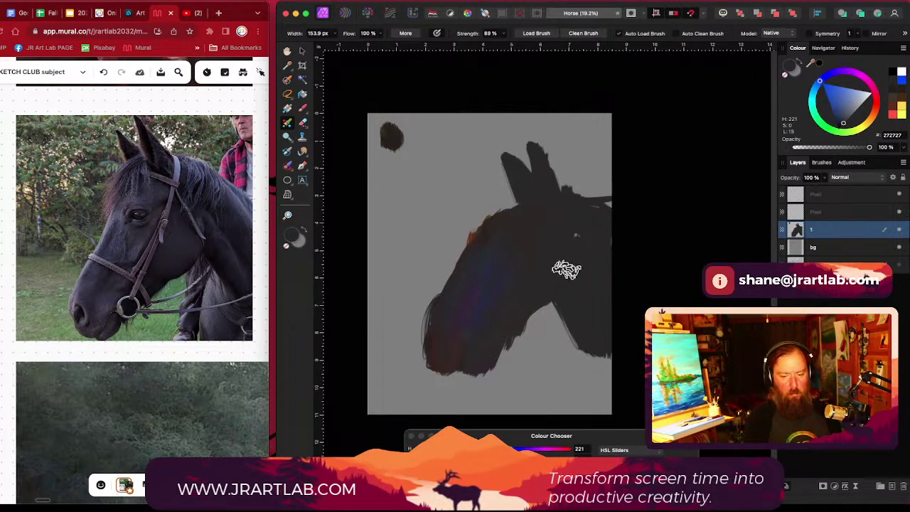
# Step: Reduce the mixer brush to 68.3 px and fill the horse's lower neck and chest down to the canvas's bottom edge
pyautogui.press('[')
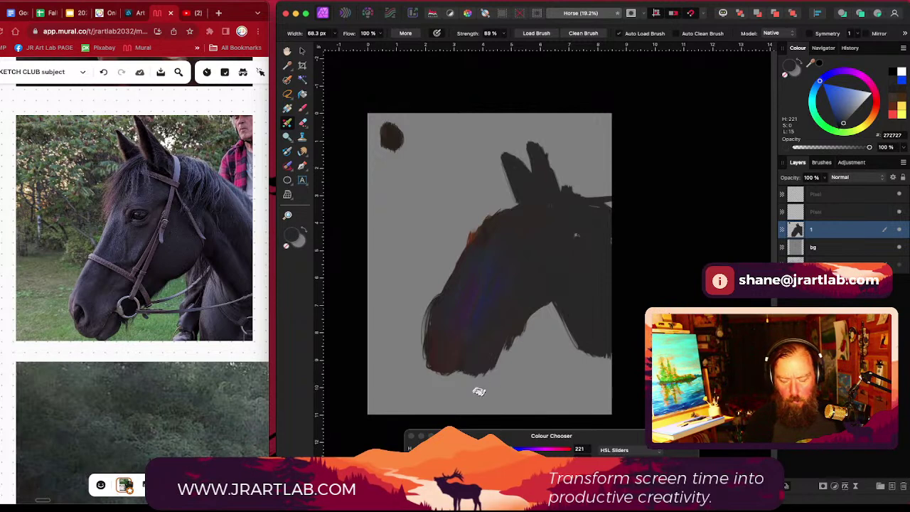
pyautogui.moveTo(550, 346)
pyautogui.mouseDown()
pyautogui.moveTo(560, 402)
pyautogui.moveTo(581, 377)
pyautogui.moveTo(584, 353)
pyautogui.moveTo(595, 349)
pyautogui.moveTo(591, 395)
pyautogui.moveTo(605, 401)
pyautogui.moveTo(614, 371)
pyautogui.moveTo(570, 409)
pyautogui.moveTo(623, 406)
pyautogui.mouseUp()
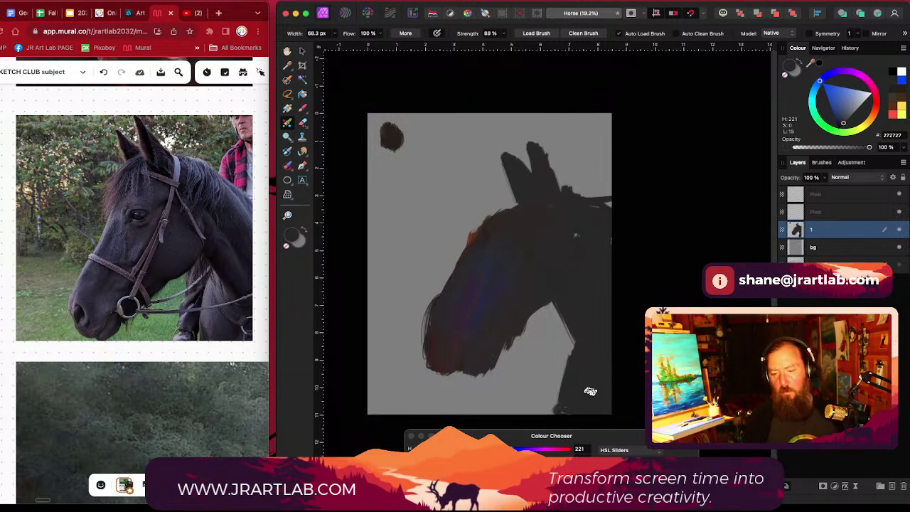
# Step: Switch to the Erase Brush and trim the rough paint along the underside of the horse's jaw
pyautogui.click(303, 122)
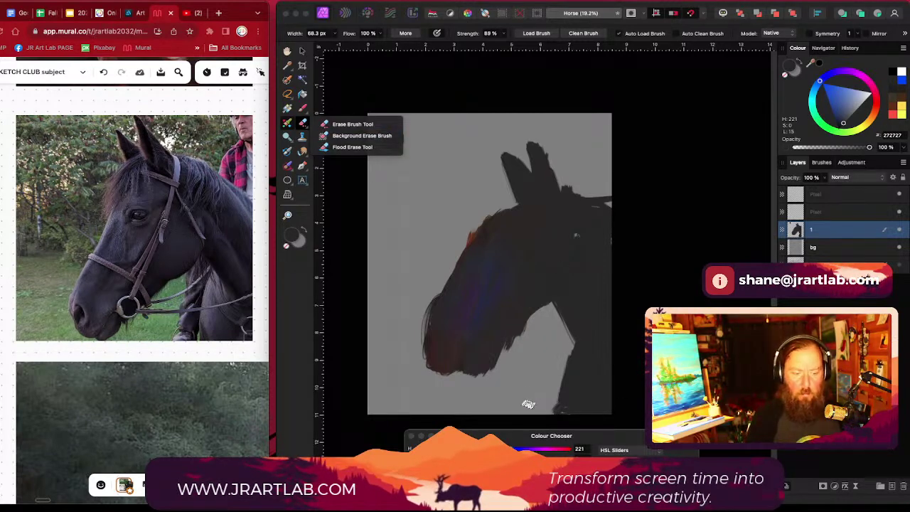
pyautogui.moveTo(527, 333); pyautogui.dragTo(510, 339)
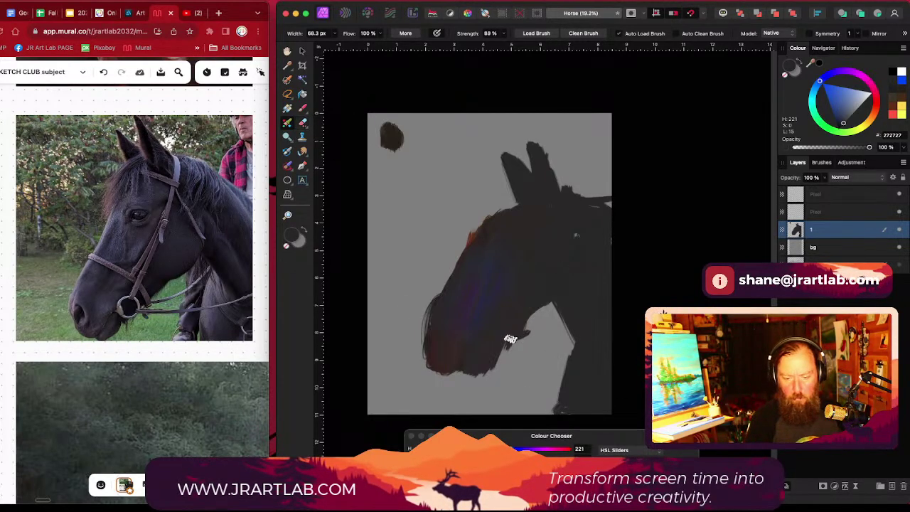
pyautogui.click(302, 122)
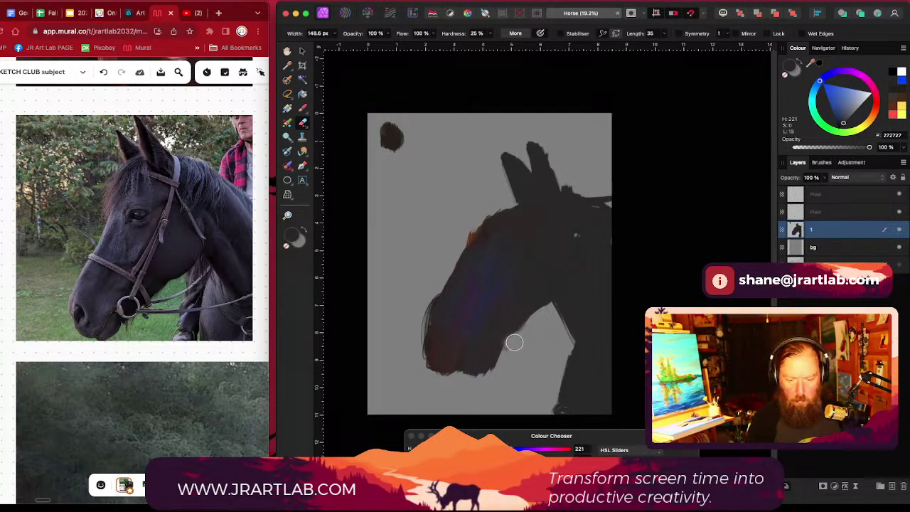
# Step: Erase the ragged edges around the horse's muzzle, jaw and forehead, using the hard 64 px round brush from the Basic set
pyautogui.moveTo(504, 349)
pyautogui.mouseDown()
pyautogui.moveTo(484, 380)
pyautogui.moveTo(502, 349)
pyautogui.mouseUp()
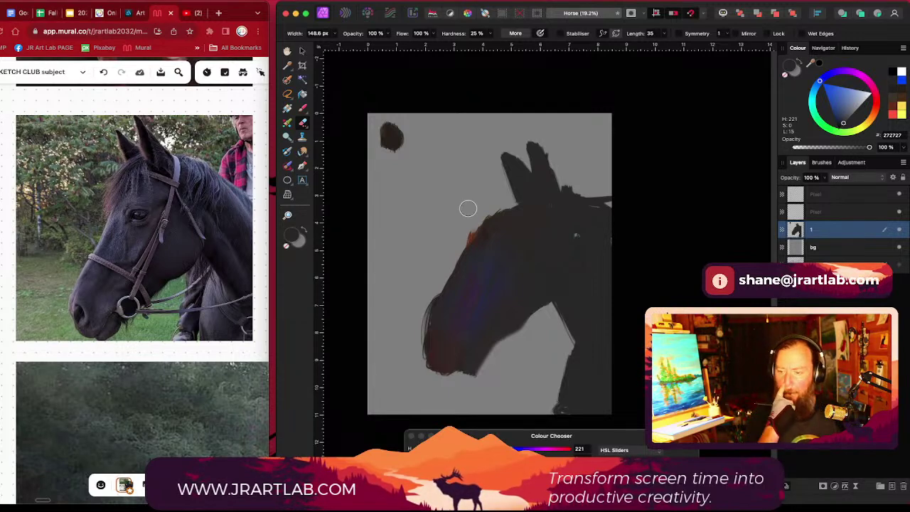
pyautogui.click(821, 162)
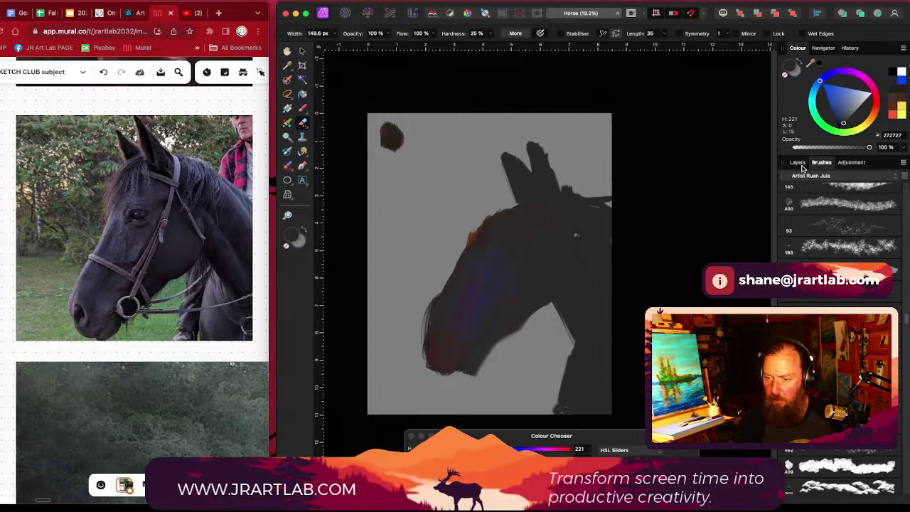
pyautogui.click(840, 181)
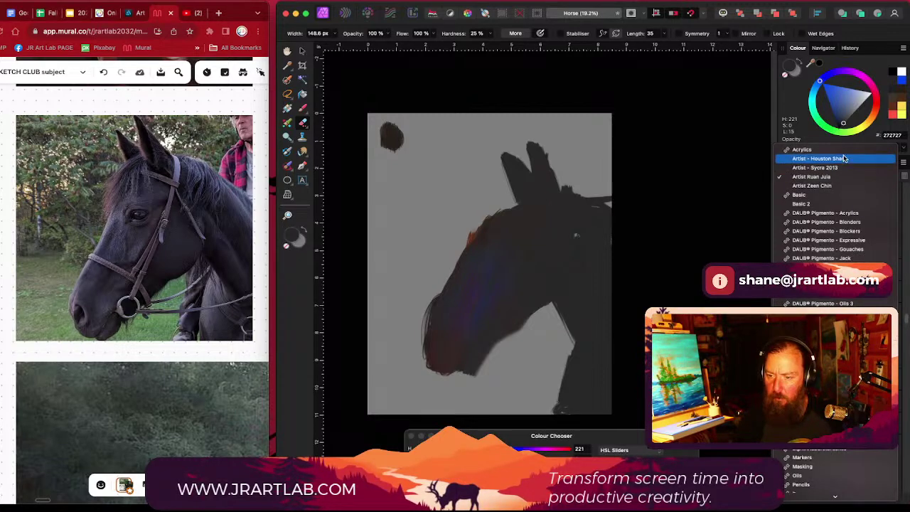
pyautogui.click(840, 196)
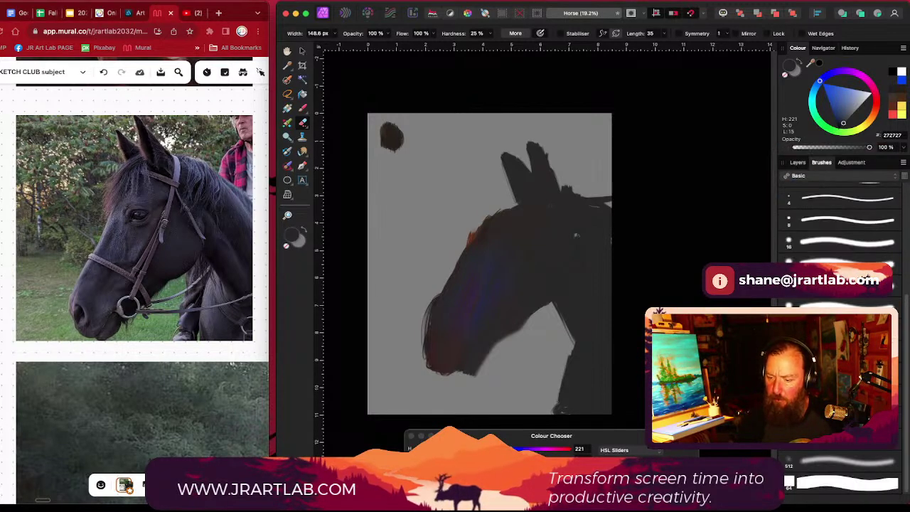
pyautogui.click(818, 243)
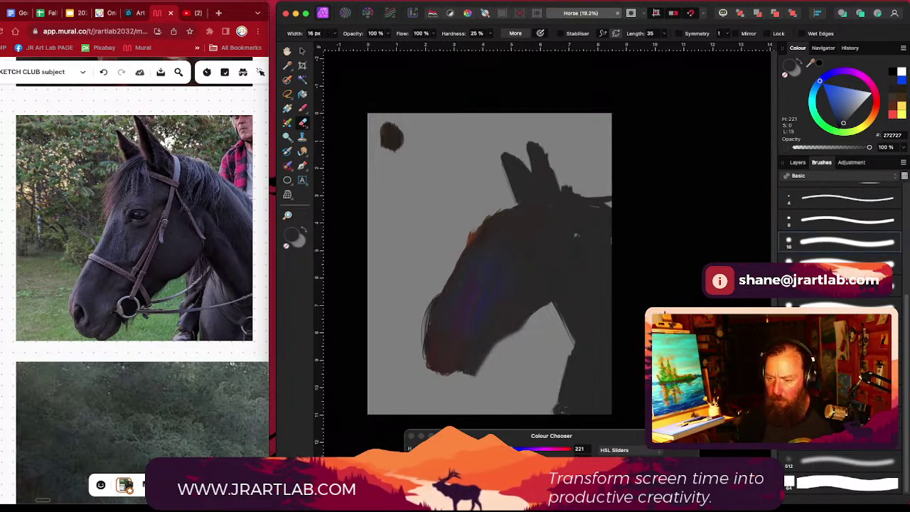
pyautogui.click(817, 219)
pyautogui.scroll(-2, 822, 250)
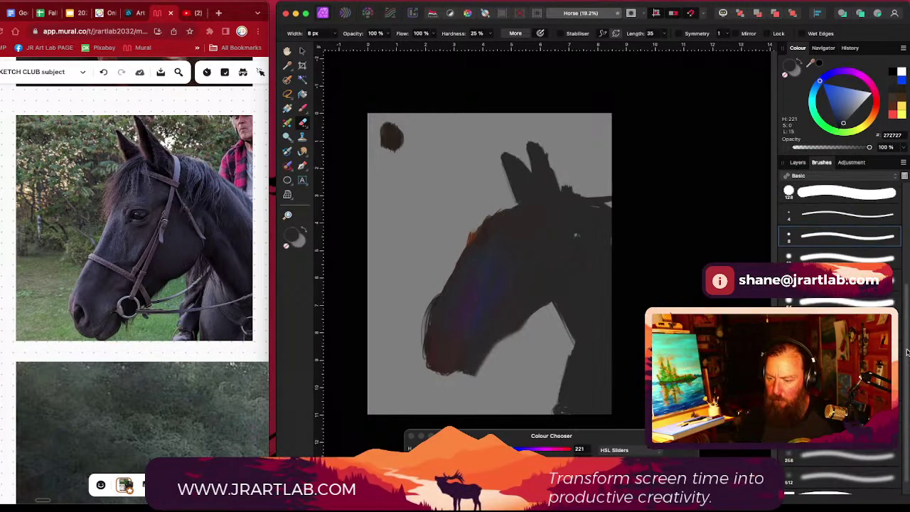
pyautogui.click(824, 209)
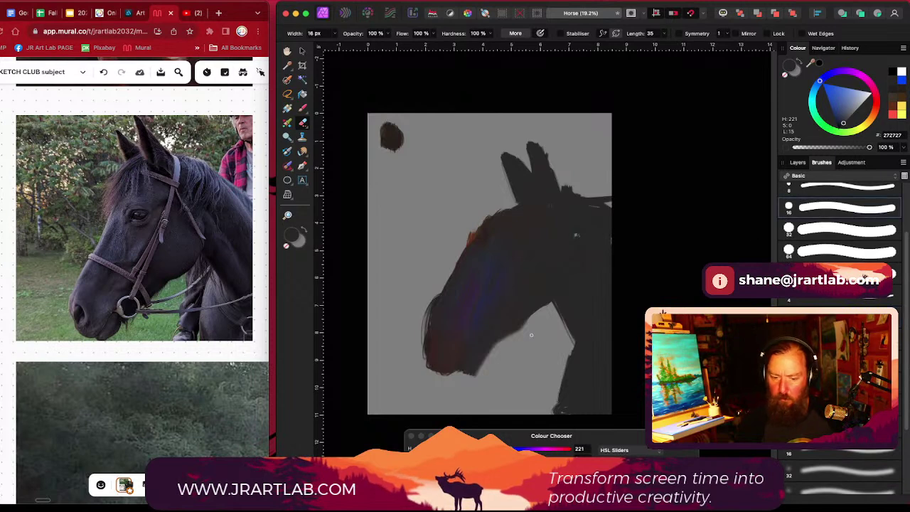
pyautogui.click(818, 250)
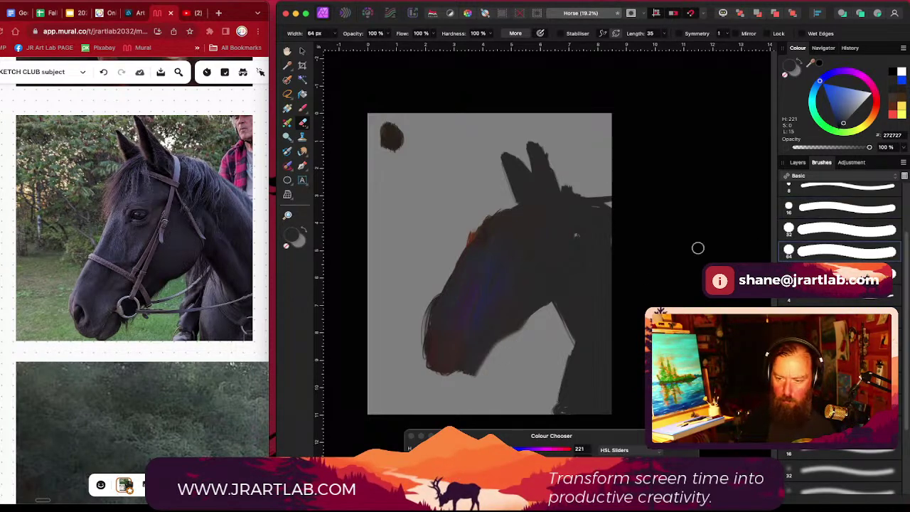
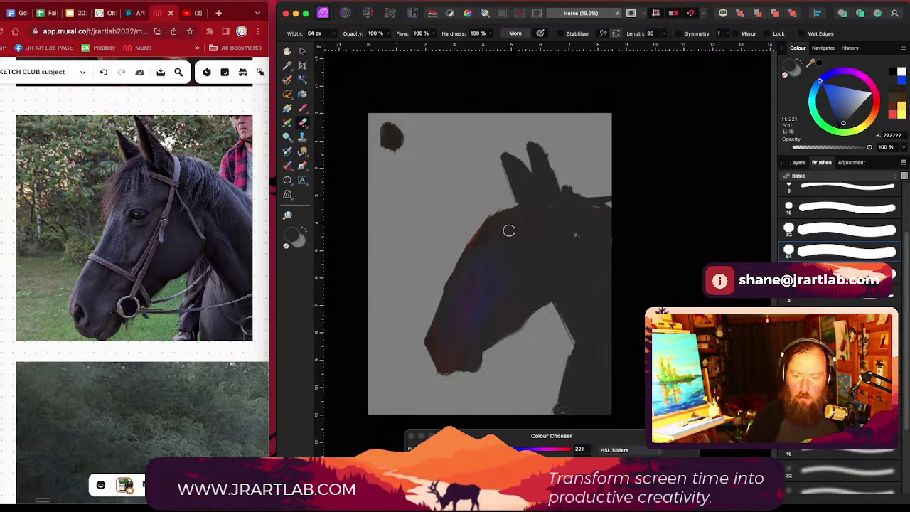
# Step: Sample the dark tone 2A2627 from the head and blend the horse's forehead, face and neck with the Paint Mixer Brush
pyautogui.click(288, 125)
pyautogui.hscroll(-1, 512, 275)
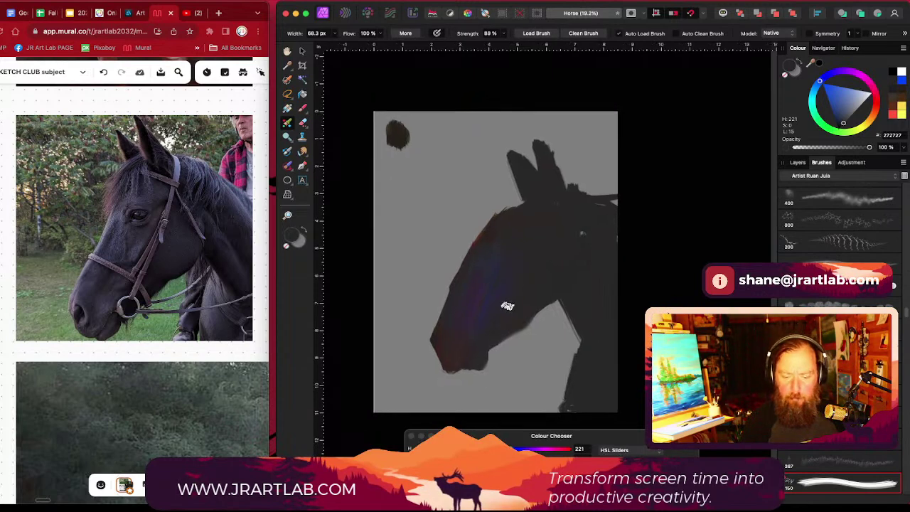
pyautogui.keyDown('alt'); pyautogui.click(507, 309); pyautogui.keyUp('alt')
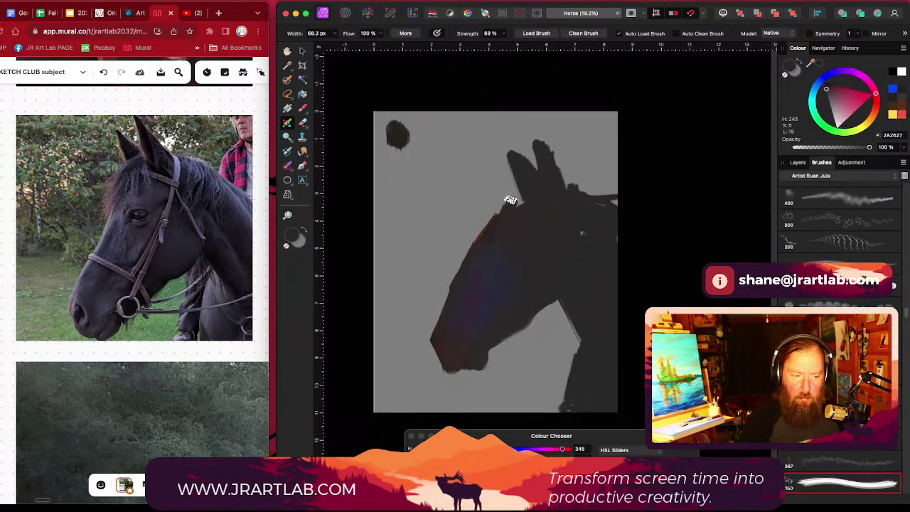
pyautogui.moveTo(510, 199); pyautogui.dragTo(502, 215)
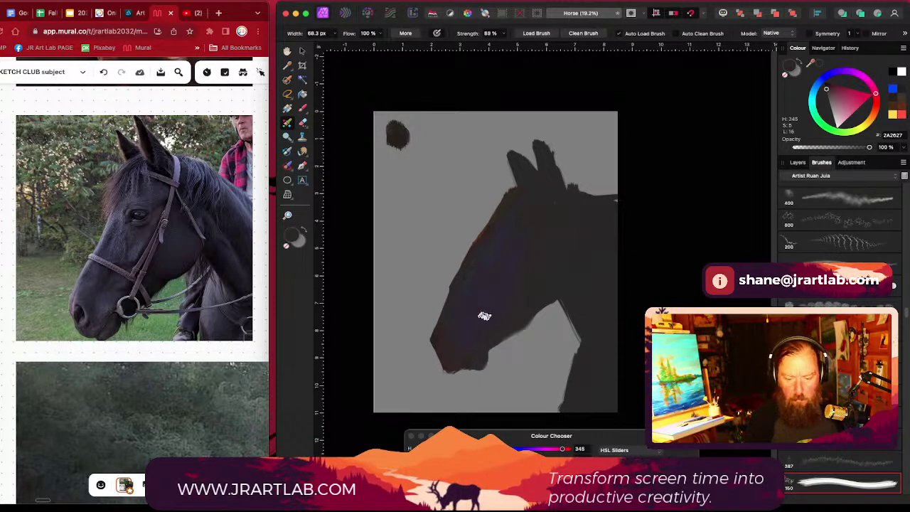
pyautogui.moveTo(528, 311); pyautogui.dragTo(587, 209)
pyautogui.moveTo(464, 302); pyautogui.dragTo(534, 320)
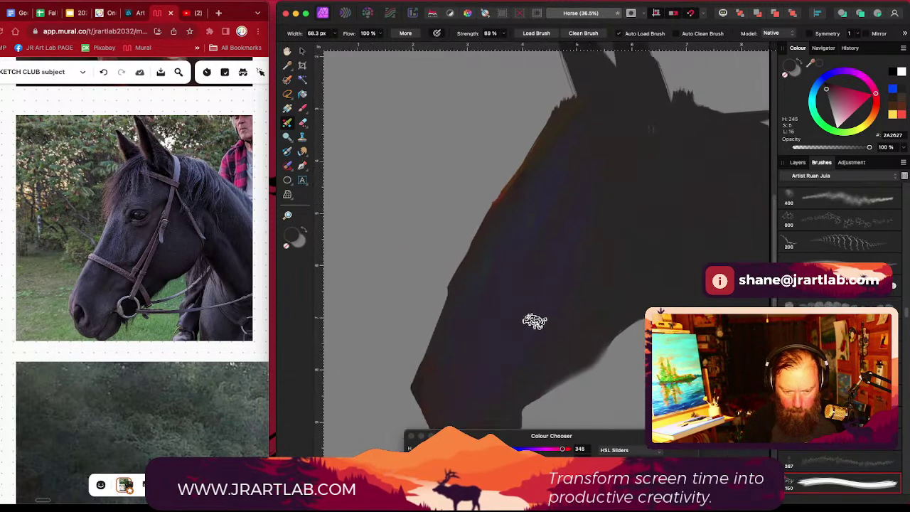
# Step: Sample the reddish brown 5D2B1A from the nose edge and dark purple 2C2631 from the face, painting each as a swatch beside the dark one
pyautogui.moveTo(509, 202)
pyautogui.mouseDown()
pyautogui.moveTo(501, 195)
pyautogui.moveTo(521, 159)
pyautogui.mouseUp()
pyautogui.scroll(5, 483, 249)
pyautogui.scroll(-5, 518, 197)
pyautogui.hscroll(2, 518, 197)
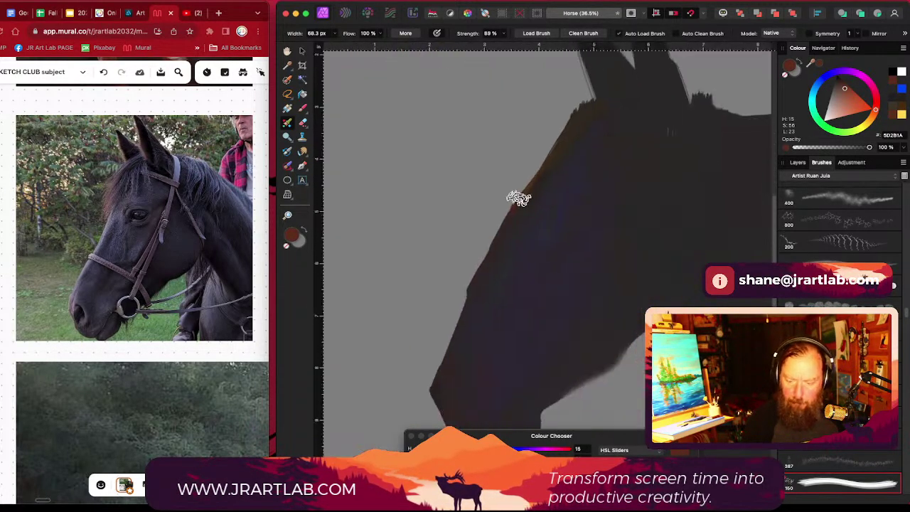
pyautogui.keyDown('alt'); pyautogui.click(532, 278); pyautogui.keyUp('alt')
pyautogui.scroll(5, 547, 248)
pyautogui.hscroll(-2, 548, 249)
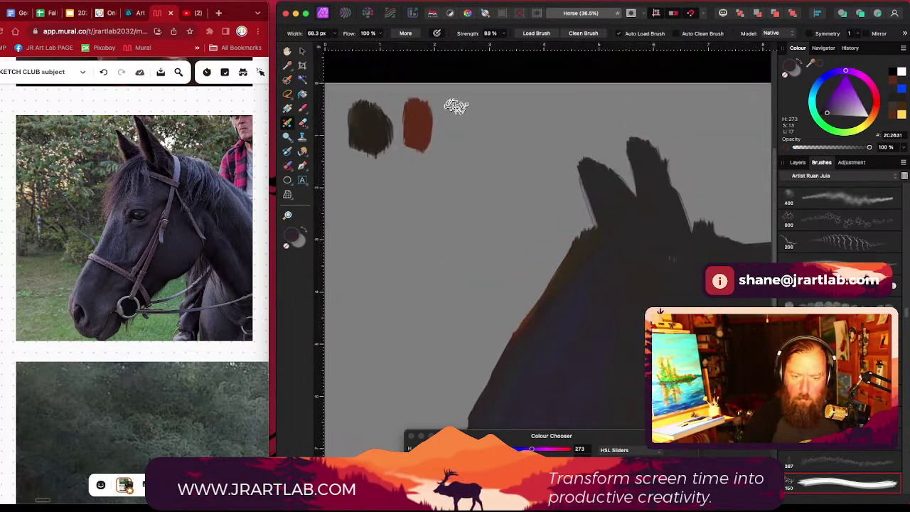
pyautogui.moveTo(454, 104); pyautogui.dragTo(457, 139)
# Step: Add a swatch of the dark blue 29273F sampled from the face, and another in the more saturated blue 302C56
pyautogui.keyDown('alt'); pyautogui.click(564, 340); pyautogui.keyUp('alt')
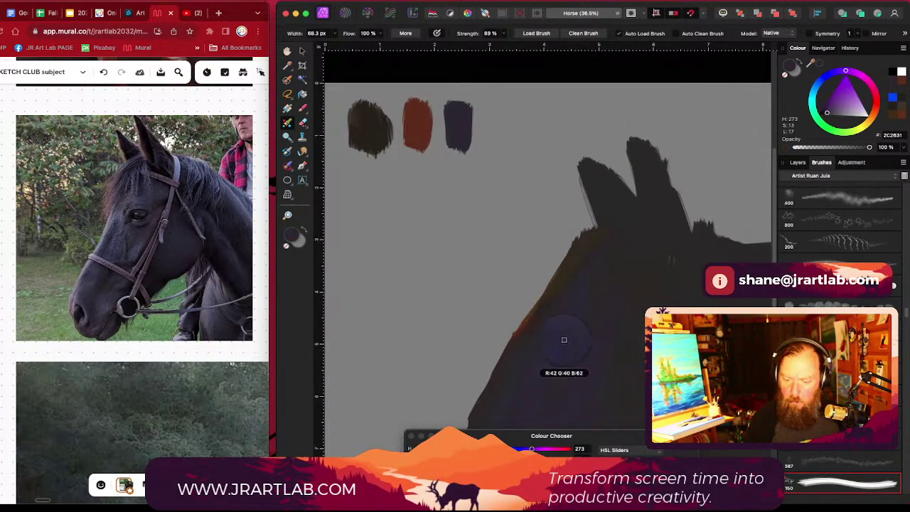
pyautogui.moveTo(493, 112)
pyautogui.mouseDown()
pyautogui.moveTo(495, 141)
pyautogui.moveTo(496, 121)
pyautogui.mouseUp()
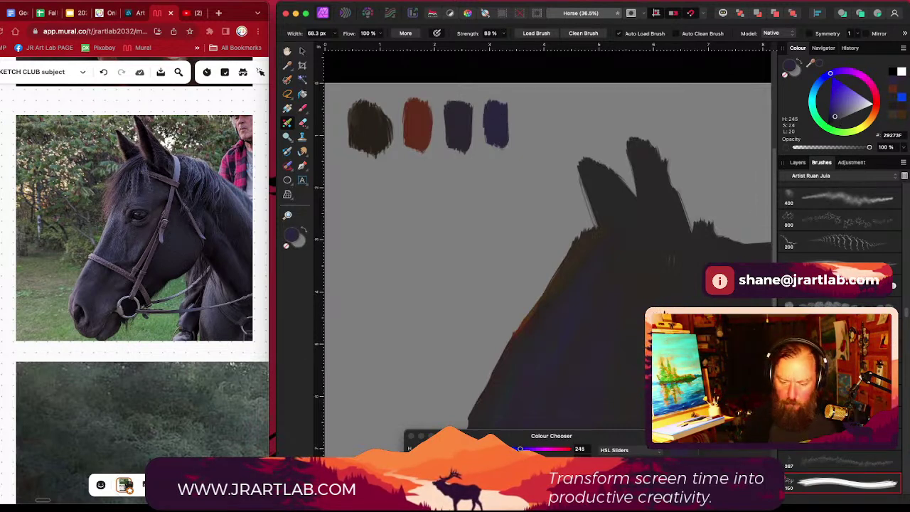
pyautogui.click(526, 436)
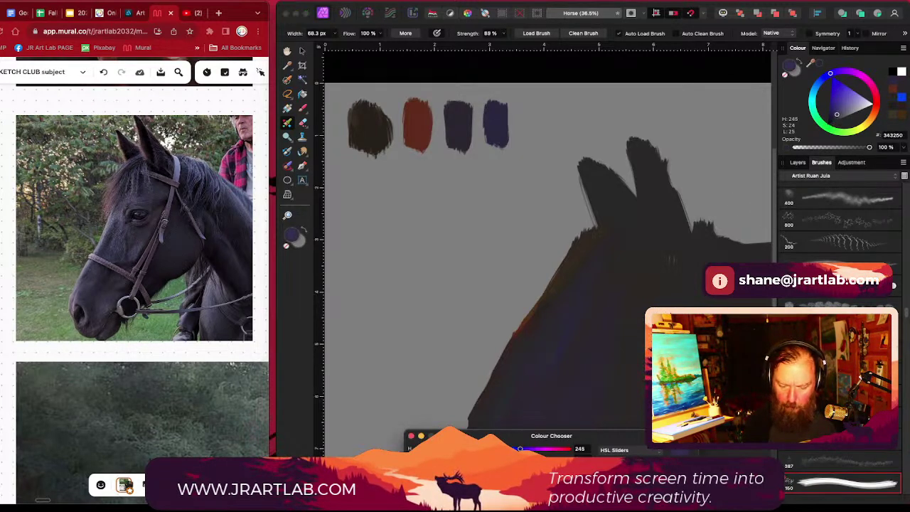
pyautogui.moveTo(454, 466); pyautogui.dragTo(463, 465)
pyautogui.moveTo(538, 118); pyautogui.dragTo(530, 133)
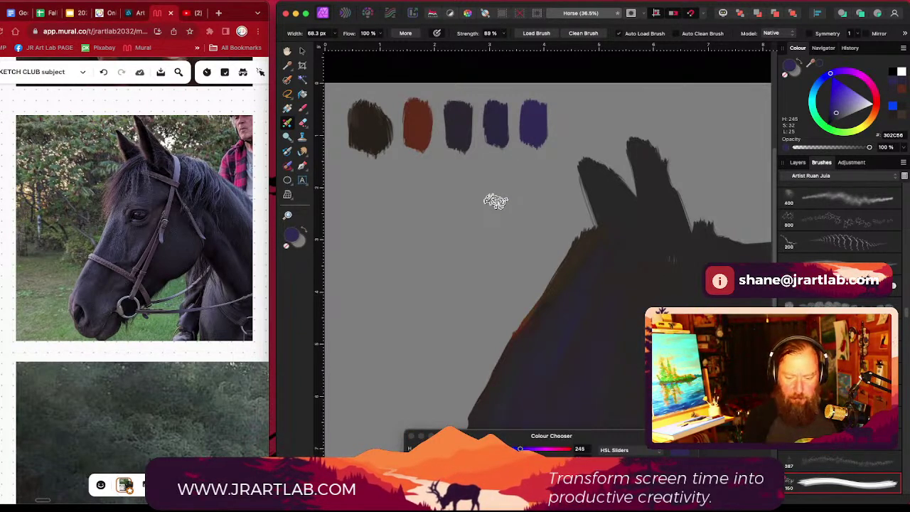
# Step: Move the empty Pixel layer beneath horse layer 1, just above the bg layer
pyautogui.scroll(-3, 581, 209)
pyautogui.scroll(-5, 625, 249)
pyautogui.hscroll(3, 710, 231)
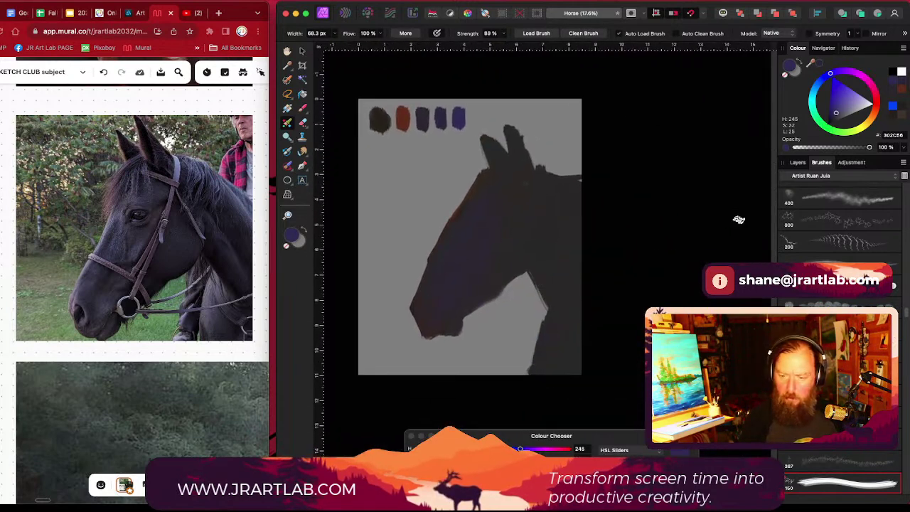
pyautogui.click(797, 163)
pyautogui.moveTo(833, 211); pyautogui.dragTo(822, 241)
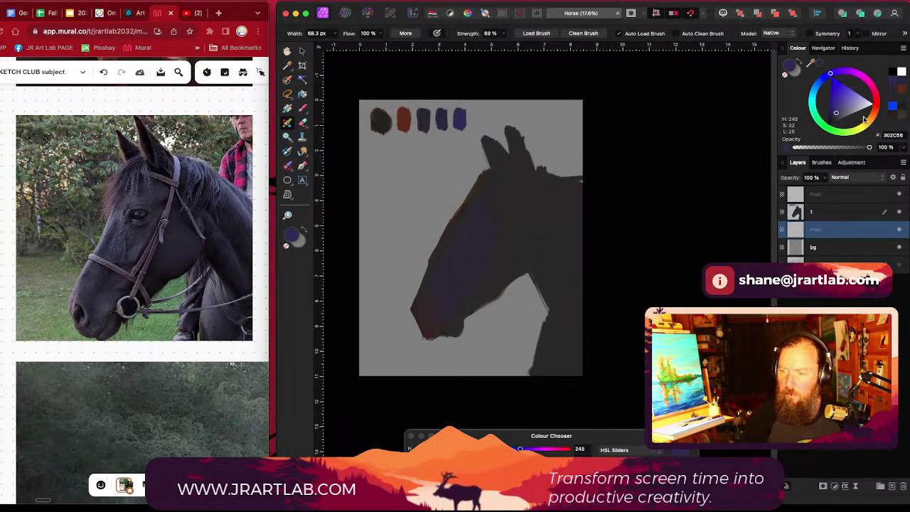
# Step: Paint beige CBBA9D around the horse's head on the layer behind it, enlarging the mixer brush to about 162 px
pyautogui.click(871, 123)
pyautogui.click(833, 107)
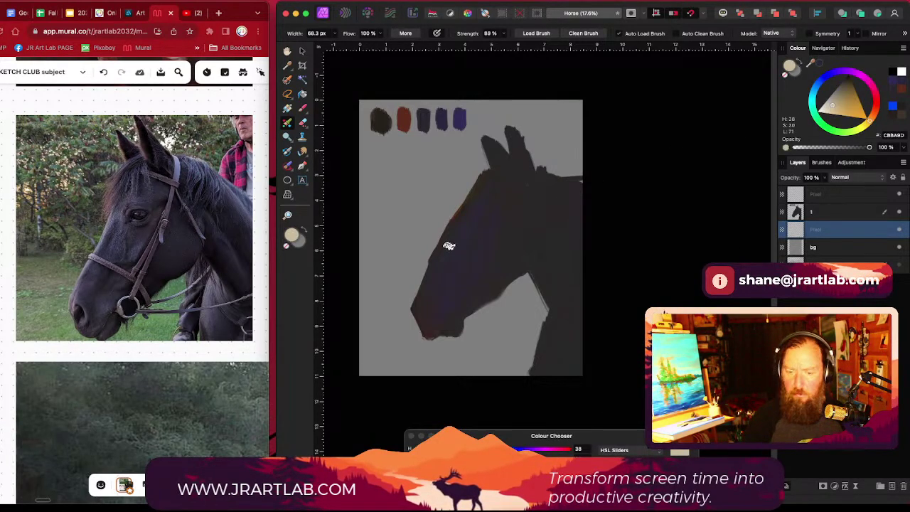
pyautogui.moveTo(425, 207); pyautogui.dragTo(417, 260)
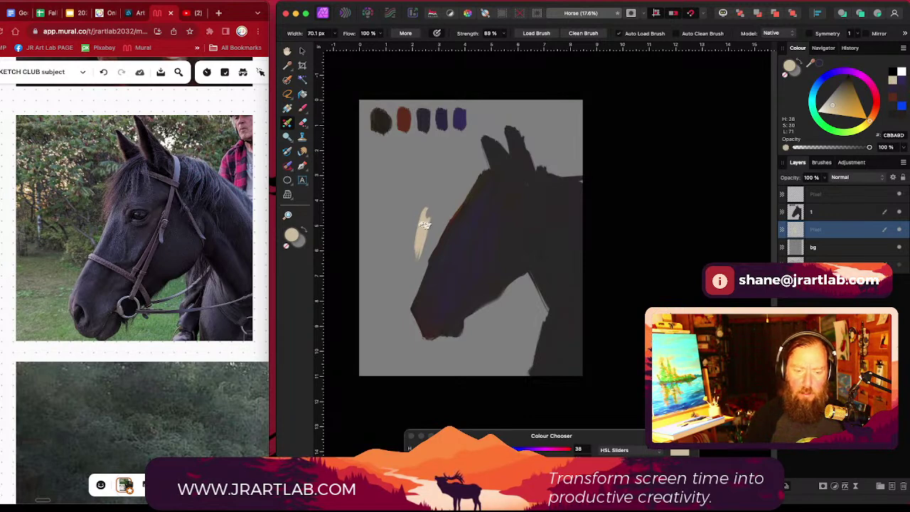
pyautogui.press(']')
pyautogui.press(']')
pyautogui.press(']')
pyautogui.press(']')
pyautogui.press(']')
pyautogui.press(']')
pyautogui.moveTo(422, 194)
pyautogui.mouseDown()
pyautogui.moveTo(433, 231)
pyautogui.moveTo(444, 216)
pyautogui.moveTo(438, 240)
pyautogui.mouseUp()
pyautogui.moveTo(484, 142)
pyautogui.mouseDown()
pyautogui.moveTo(458, 192)
pyautogui.moveTo(426, 203)
pyautogui.moveTo(443, 250)
pyautogui.moveTo(395, 326)
pyautogui.moveTo(453, 297)
pyautogui.moveTo(500, 315)
pyautogui.moveTo(532, 301)
pyautogui.moveTo(549, 264)
pyautogui.moveTo(545, 138)
pyautogui.moveTo(493, 179)
pyautogui.moveTo(455, 157)
pyautogui.moveTo(421, 185)
pyautogui.moveTo(417, 264)
pyautogui.moveTo(397, 290)
pyautogui.mouseUp()
pyautogui.moveTo(542, 178)
pyautogui.mouseDown()
pyautogui.moveTo(577, 138)
pyautogui.moveTo(577, 167)
pyautogui.mouseUp()
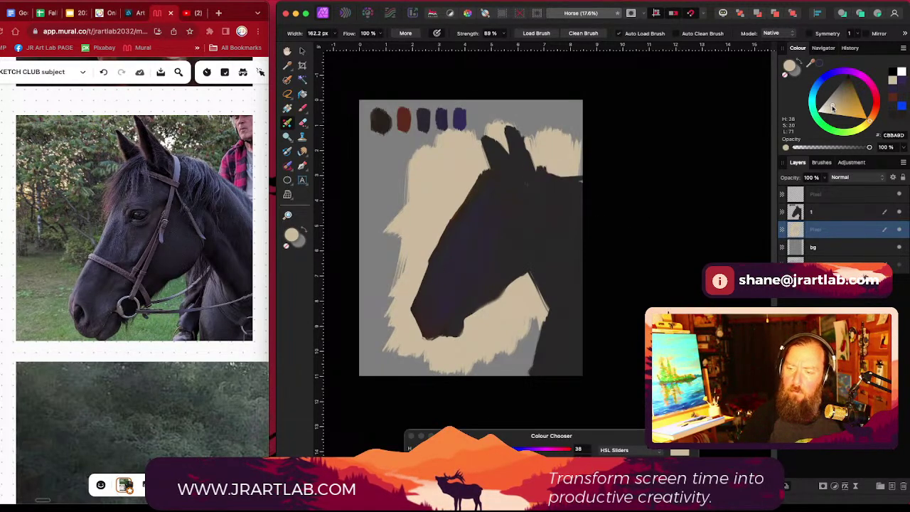
# Step: Brush greyer beige BDB6AB and lighter CEC9C1 strokes over the background in front of the horse's face
pyautogui.click(827, 102)
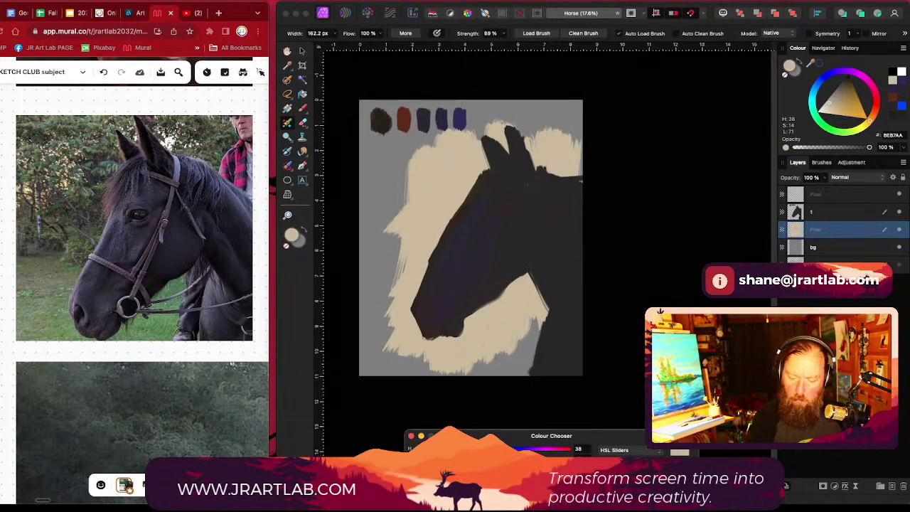
pyautogui.moveTo(420, 215); pyautogui.dragTo(409, 310)
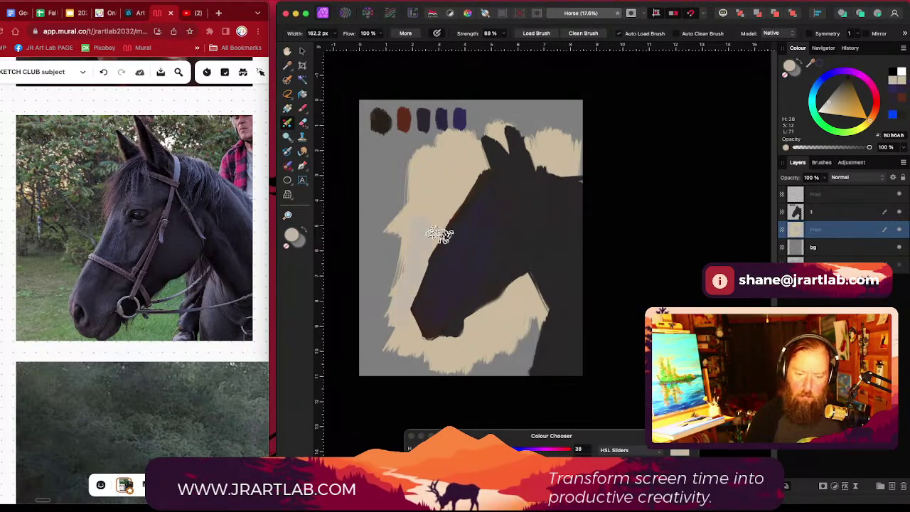
pyautogui.moveTo(527, 475); pyautogui.dragTo(537, 475)
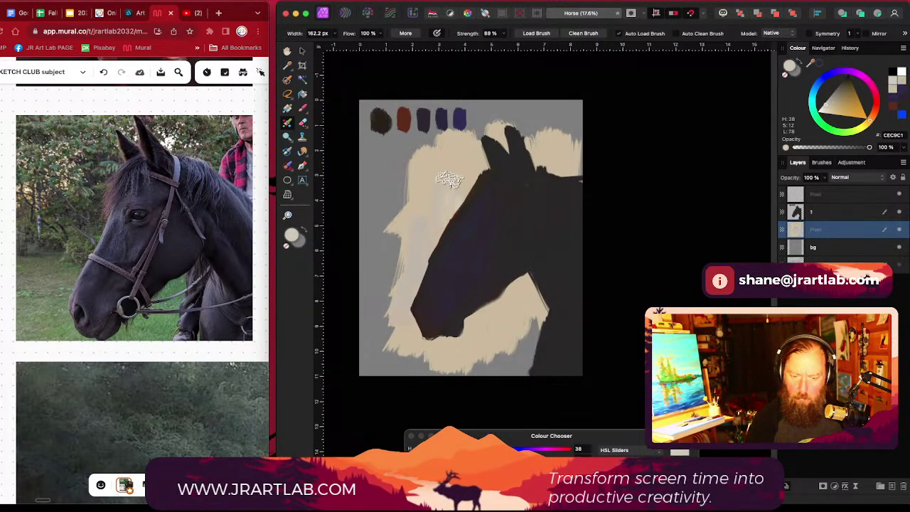
pyautogui.moveTo(451, 179)
pyautogui.mouseDown()
pyautogui.moveTo(417, 198)
pyautogui.moveTo(400, 187)
pyautogui.moveTo(385, 339)
pyautogui.mouseUp()
# Step: Enlarge the mixer brush to about 375 px and spread CEC9C1 in front of the face, below the jaw and behind the ears
pyautogui.press(']')
pyautogui.press(']')
pyautogui.press(']')
pyautogui.press(']')
pyautogui.press(']')
pyautogui.press(']')
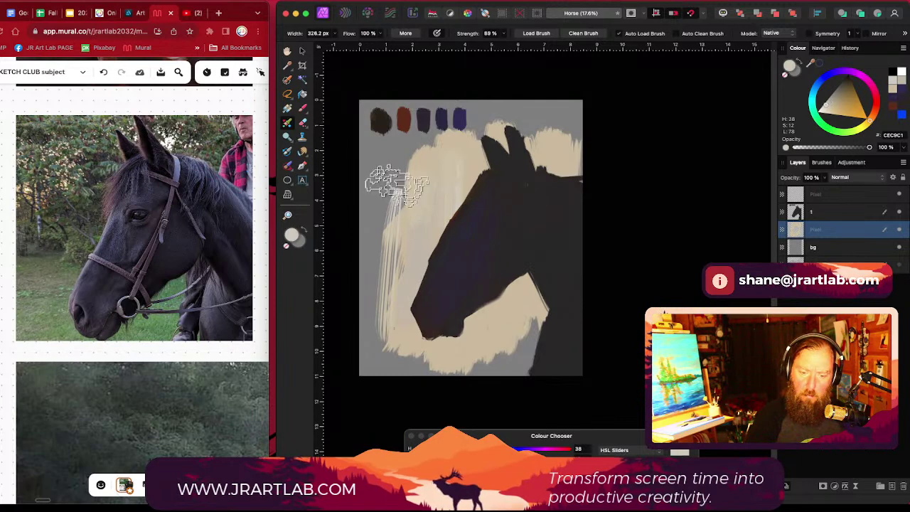
pyautogui.moveTo(389, 186); pyautogui.dragTo(382, 343)
pyautogui.moveTo(390, 219); pyautogui.dragTo(415, 324)
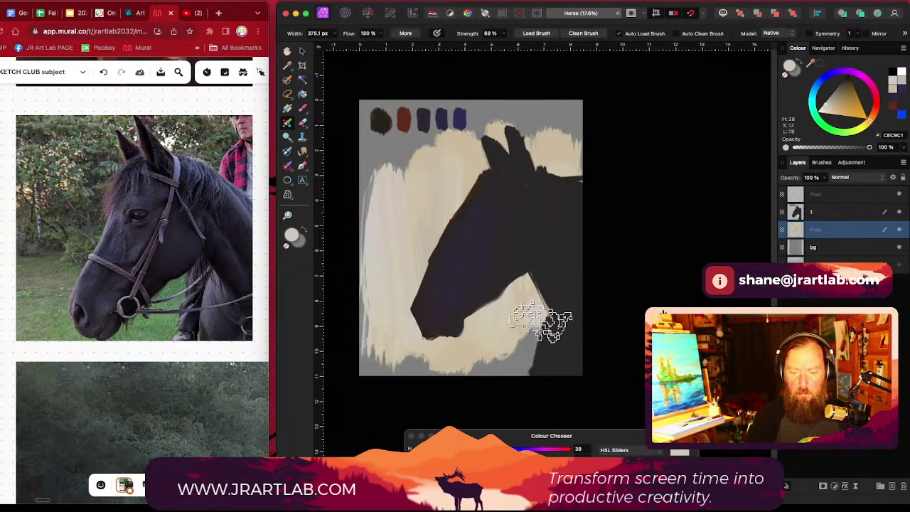
pyautogui.moveTo(540, 318)
pyautogui.mouseDown()
pyautogui.moveTo(506, 392)
pyautogui.moveTo(488, 376)
pyautogui.moveTo(486, 386)
pyautogui.moveTo(389, 379)
pyautogui.mouseUp()
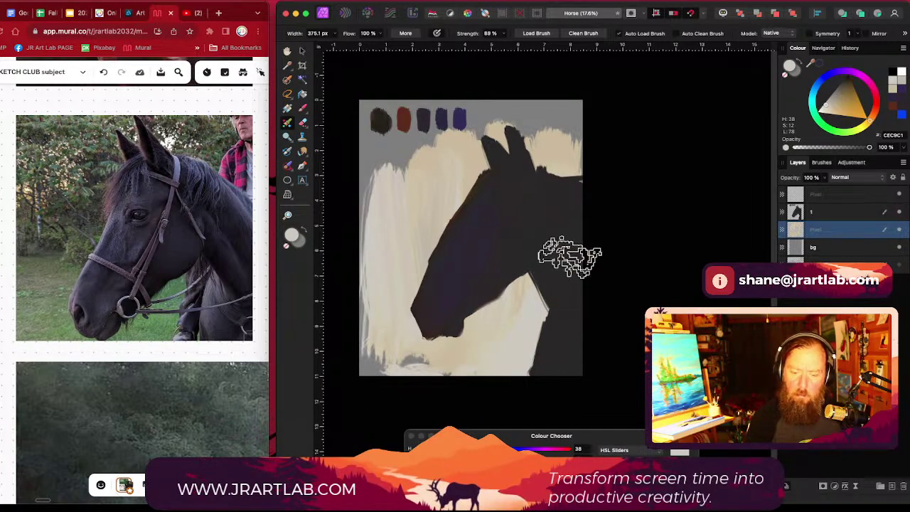
pyautogui.moveTo(570, 159); pyautogui.dragTo(556, 114)
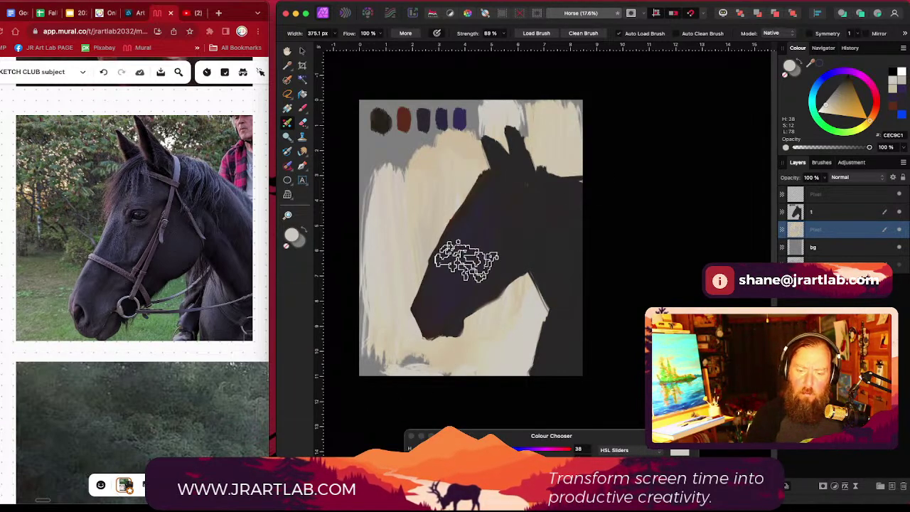
# Step: Resample beige CBBA9D and blend it through the background, filling gaps below the swatches and along the bottom edge with a 141.5 px brush
pyautogui.keyDown('alt'); pyautogui.click(422, 160); pyautogui.keyUp('alt')
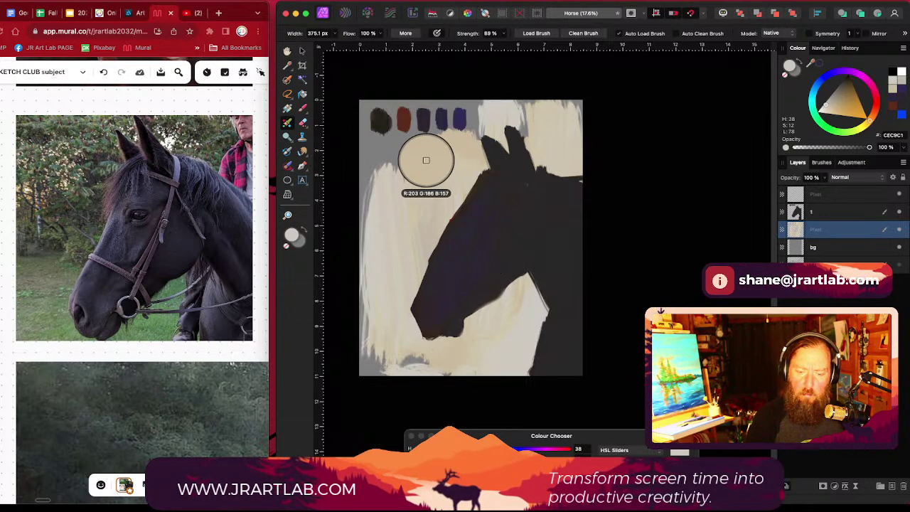
pyautogui.moveTo(378, 194)
pyautogui.mouseDown()
pyautogui.moveTo(380, 386)
pyautogui.moveTo(465, 376)
pyautogui.mouseUp()
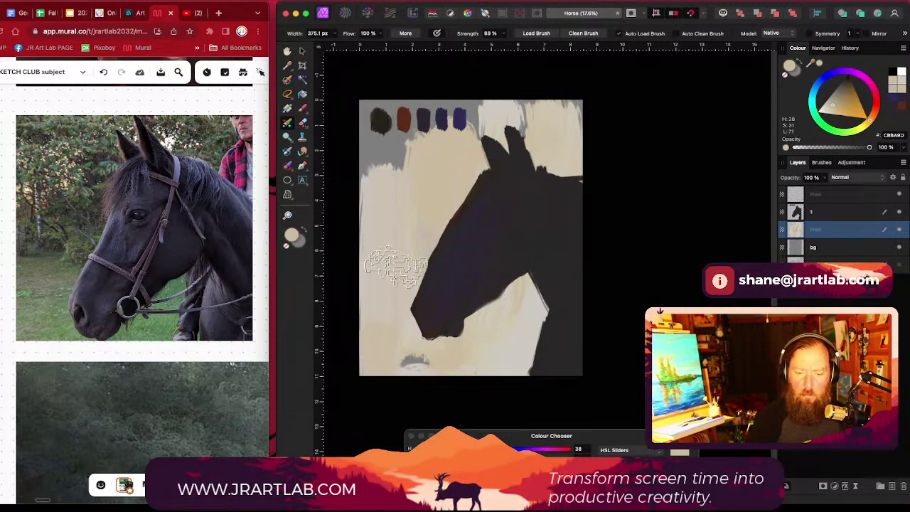
pyautogui.press('[')
pyautogui.press('[')
pyautogui.press('[')
pyautogui.press('[')
pyautogui.press('[')
pyautogui.press('[')
pyautogui.moveTo(389, 216)
pyautogui.mouseDown()
pyautogui.moveTo(386, 135)
pyautogui.moveTo(371, 197)
pyautogui.moveTo(400, 173)
pyautogui.moveTo(410, 232)
pyautogui.mouseUp()
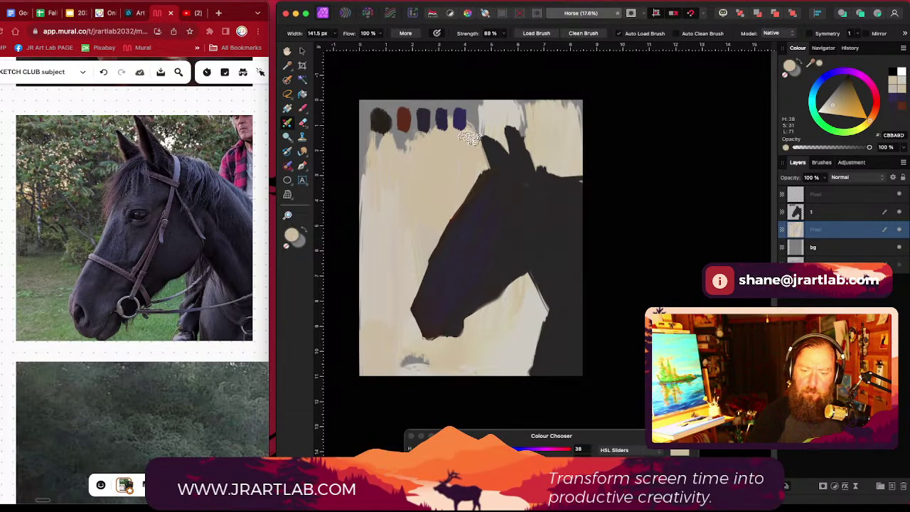
pyautogui.moveTo(471, 137); pyautogui.dragTo(480, 112)
pyautogui.moveTo(486, 334)
pyautogui.mouseDown()
pyautogui.moveTo(425, 374)
pyautogui.moveTo(416, 353)
pyautogui.moveTo(405, 398)
pyautogui.moveTo(393, 373)
pyautogui.mouseUp()
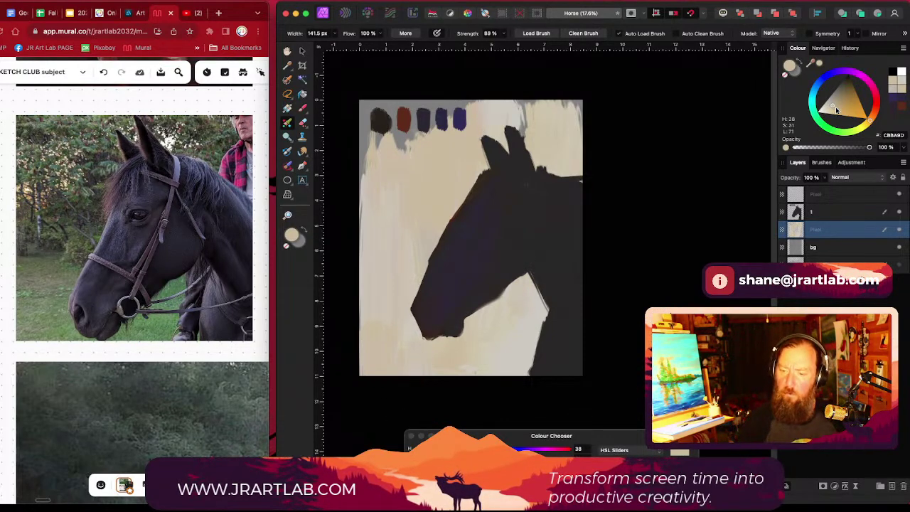
# Step: Brush grey-beige 9F9383 down the background in front of the horse at 284.5 px, and soften it with lighter C1BCB6 strokes
pyautogui.keyDown('alt'); pyautogui.click(431, 181); pyautogui.keyUp('alt')
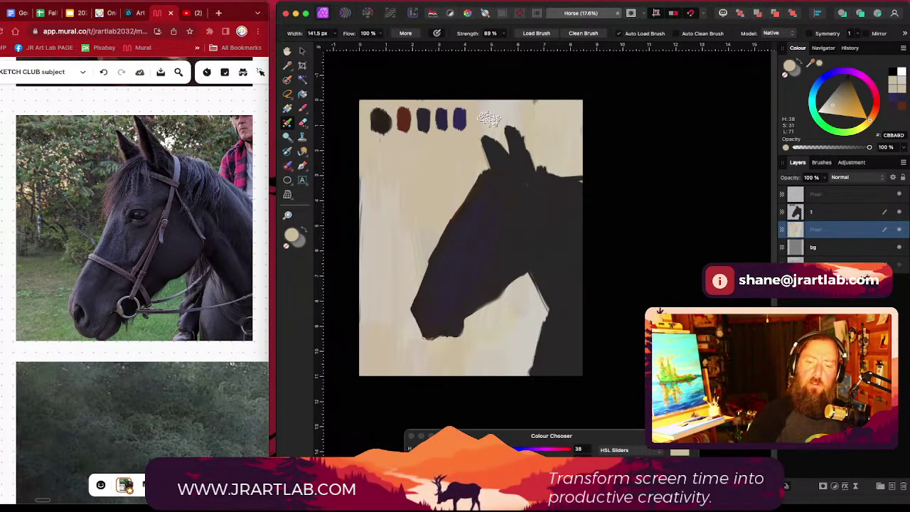
pyautogui.keyDown('alt'); pyautogui.click(386, 243); pyautogui.keyUp('alt')
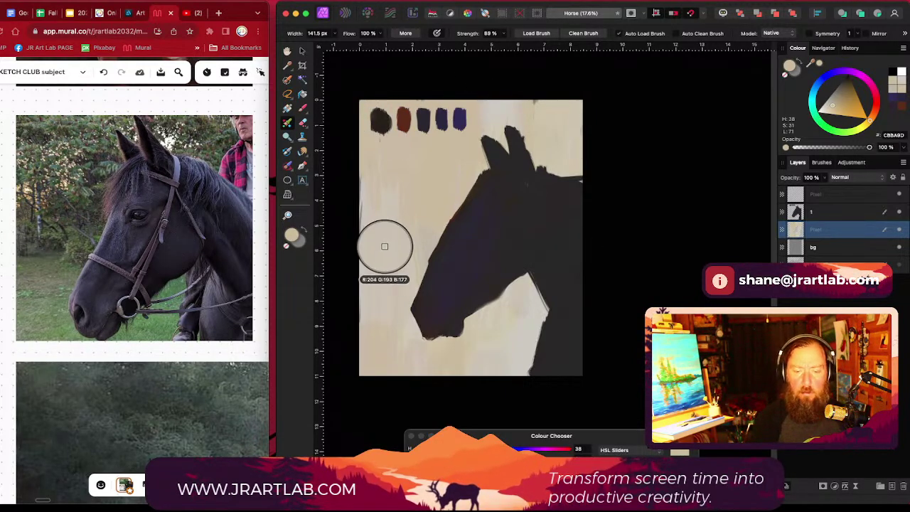
pyautogui.click(833, 98)
pyautogui.moveTo(358, 321)
pyautogui.mouseDown()
pyautogui.moveTo(367, 229)
pyautogui.moveTo(361, 324)
pyautogui.mouseUp()
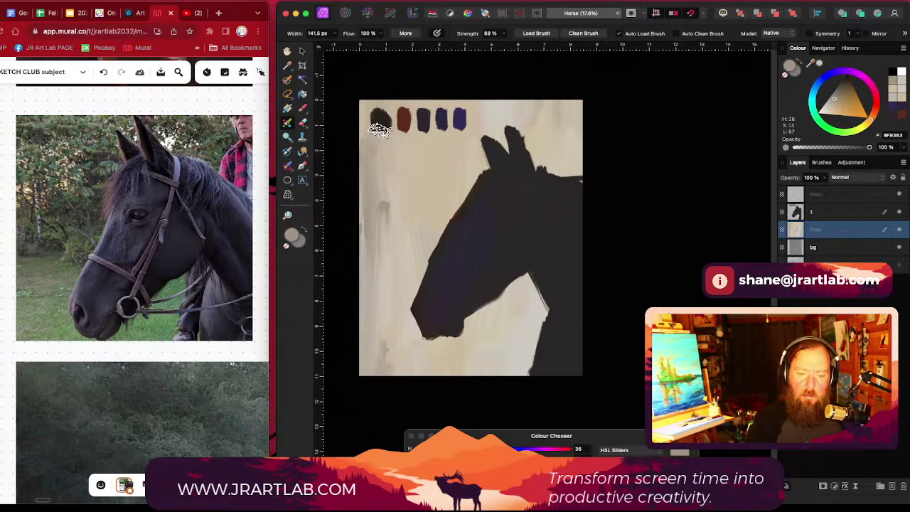
pyautogui.moveTo(378, 149); pyautogui.dragTo(382, 212)
pyautogui.press(']')
pyautogui.moveTo(408, 130)
pyautogui.mouseDown()
pyautogui.moveTo(403, 262)
pyautogui.moveTo(413, 307)
pyautogui.moveTo(402, 110)
pyautogui.moveTo(405, 190)
pyautogui.moveTo(388, 242)
pyautogui.moveTo(392, 339)
pyautogui.moveTo(410, 357)
pyautogui.moveTo(372, 368)
pyautogui.moveTo(380, 387)
pyautogui.mouseUp()
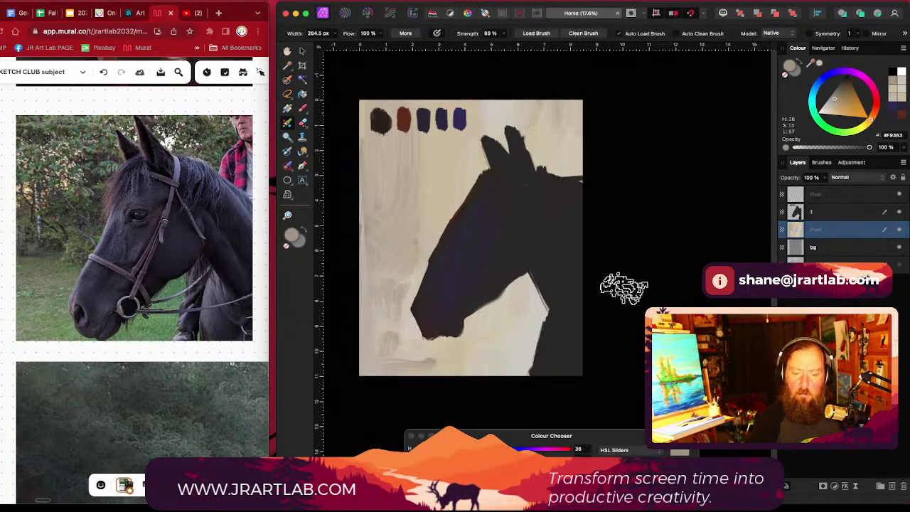
pyautogui.moveTo(838, 102); pyautogui.dragTo(826, 105)
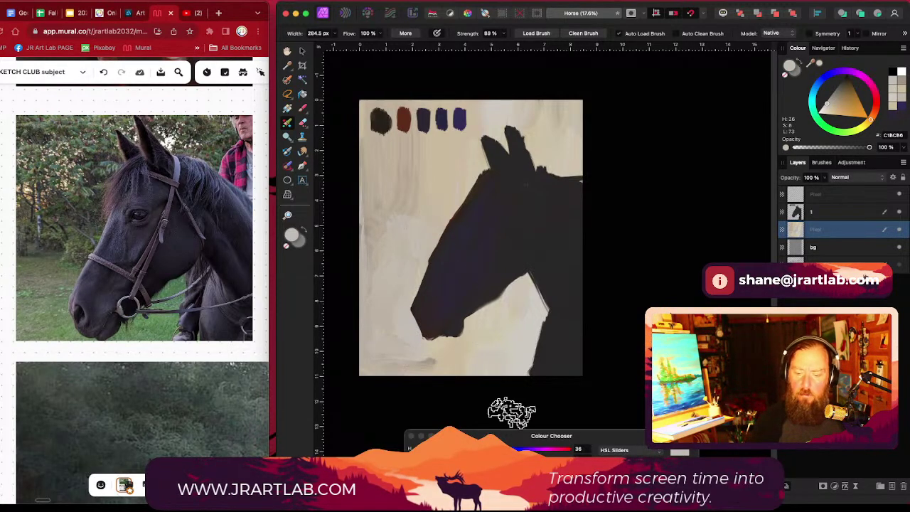
# Step: Paint warm cream EFE1CD strokes below the muzzle and along the front of the face up to the forehead
pyautogui.scroll(3, 509, 411)
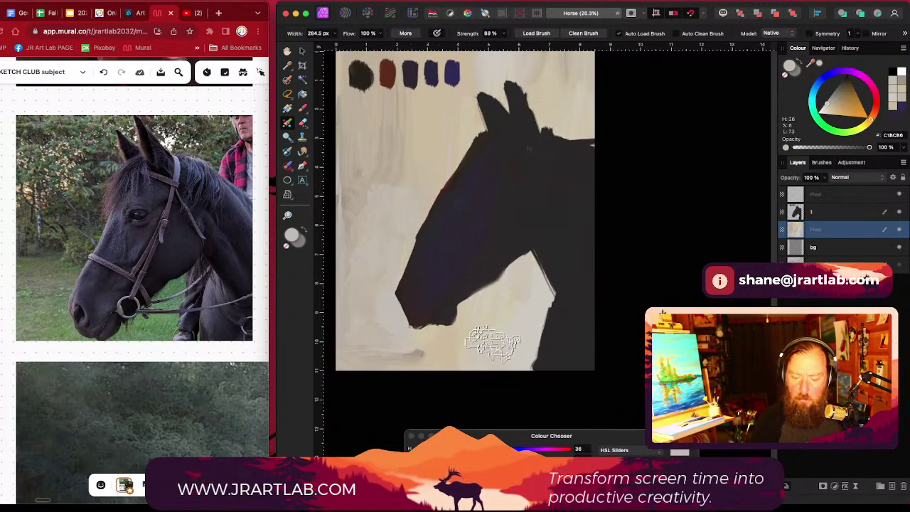
pyautogui.keyDown('alt'); pyautogui.click(488, 327); pyautogui.keyUp('alt')
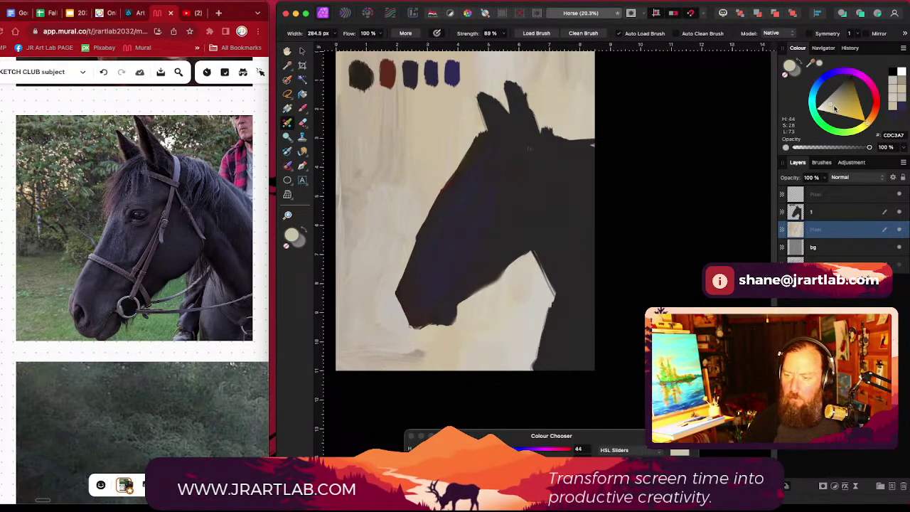
pyautogui.moveTo(871, 126); pyautogui.dragTo(873, 121)
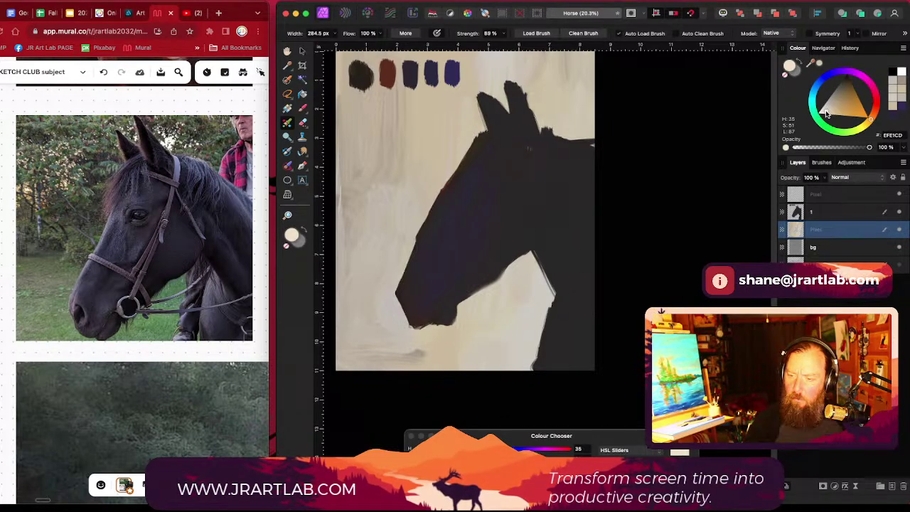
pyautogui.moveTo(427, 338)
pyautogui.mouseDown()
pyautogui.moveTo(469, 304)
pyautogui.moveTo(506, 289)
pyautogui.moveTo(467, 340)
pyautogui.moveTo(424, 332)
pyautogui.mouseUp()
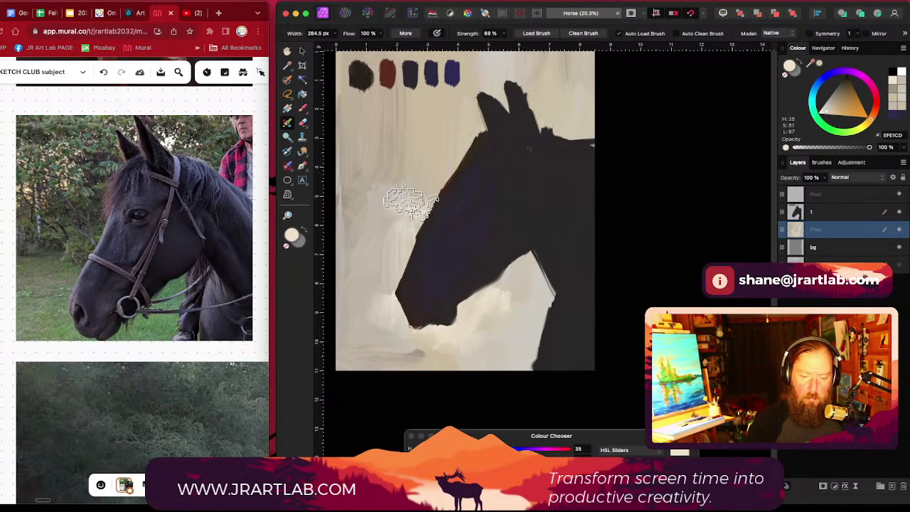
pyautogui.moveTo(411, 202); pyautogui.dragTo(442, 160)
pyautogui.moveTo(418, 236)
pyautogui.mouseDown()
pyautogui.moveTo(421, 209)
pyautogui.moveTo(403, 249)
pyautogui.moveTo(408, 214)
pyautogui.moveTo(384, 277)
pyautogui.mouseUp()
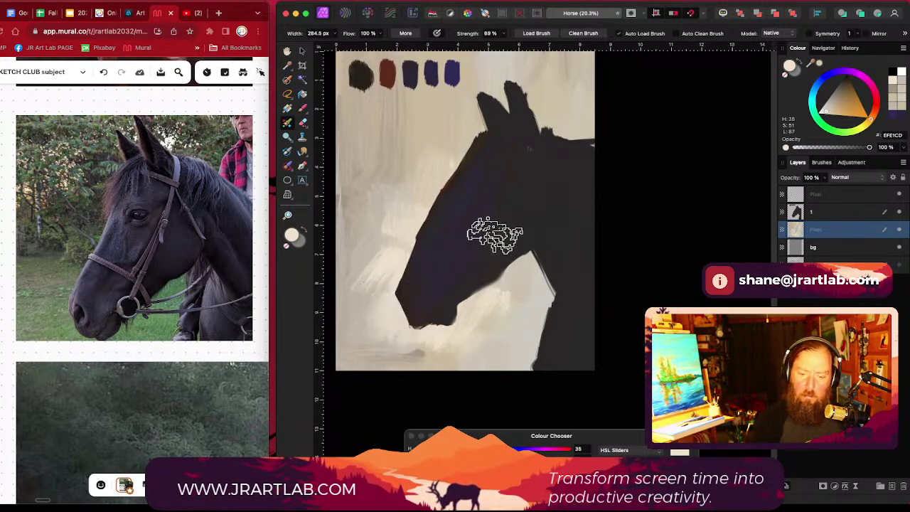
pyautogui.moveTo(444, 153); pyautogui.dragTo(435, 191)
pyautogui.moveTo(430, 135)
pyautogui.mouseDown()
pyautogui.moveTo(430, 220)
pyautogui.moveTo(435, 170)
pyautogui.mouseUp()
# Step: Reduce the mixer brush to 107.3 px and paint cream EFE1CD close around the ears and poll
pyautogui.press('[')
pyautogui.press('[')
pyautogui.press('[')
pyautogui.press('[')
pyautogui.press('[')
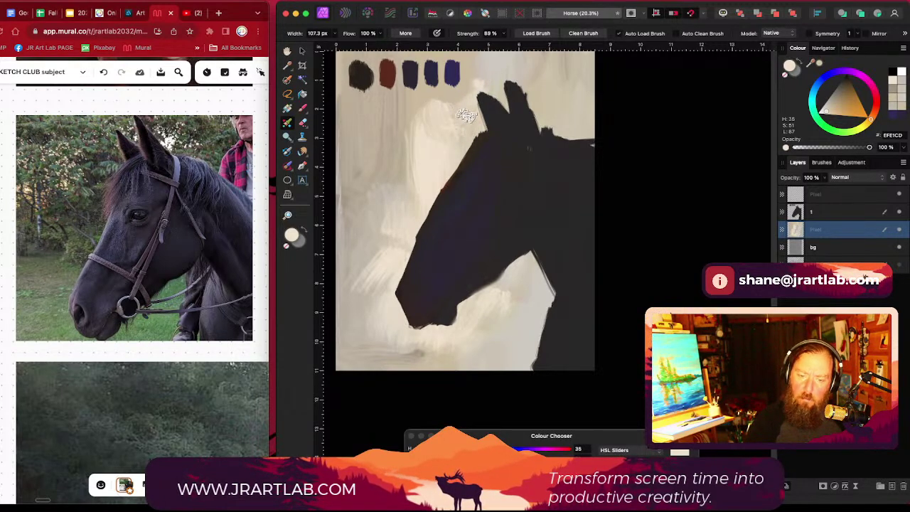
pyautogui.moveTo(466, 115)
pyautogui.mouseDown()
pyautogui.moveTo(496, 125)
pyautogui.moveTo(507, 86)
pyautogui.moveTo(517, 102)
pyautogui.moveTo(532, 90)
pyautogui.moveTo(540, 125)
pyautogui.mouseUp()
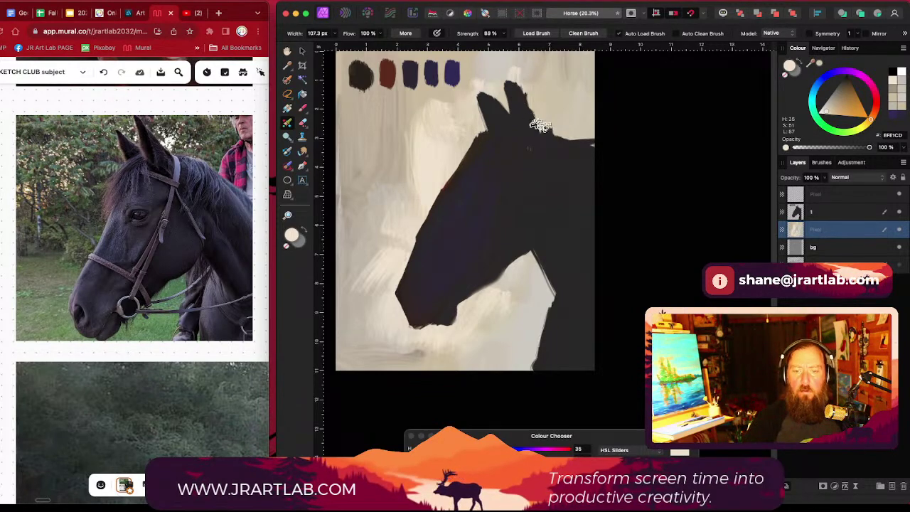
# Step: Enlarge the mixer brush to 231.8 px and blend cream EFE1CD below the jaw and across the background in front of the face
pyautogui.scroll(-3, 540, 125)
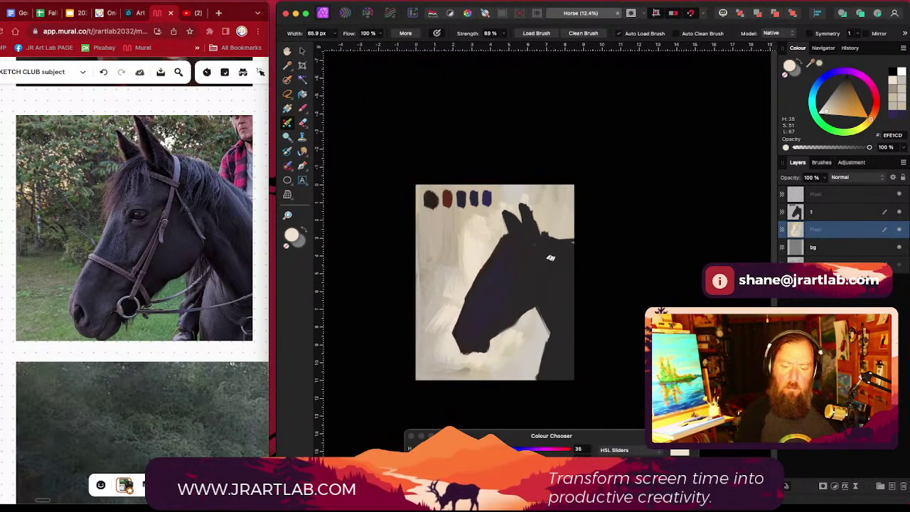
pyautogui.press(']')
pyautogui.press(']')
pyautogui.press(']')
pyautogui.press(']')
pyautogui.press(']')
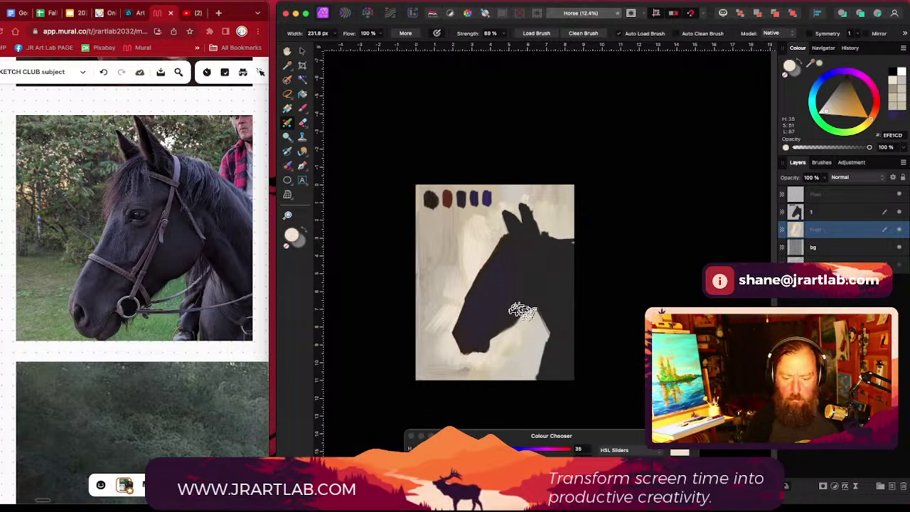
pyautogui.moveTo(540, 336)
pyautogui.mouseDown()
pyautogui.moveTo(539, 370)
pyautogui.moveTo(535, 324)
pyautogui.moveTo(520, 341)
pyautogui.moveTo(532, 319)
pyautogui.moveTo(511, 343)
pyautogui.mouseUp()
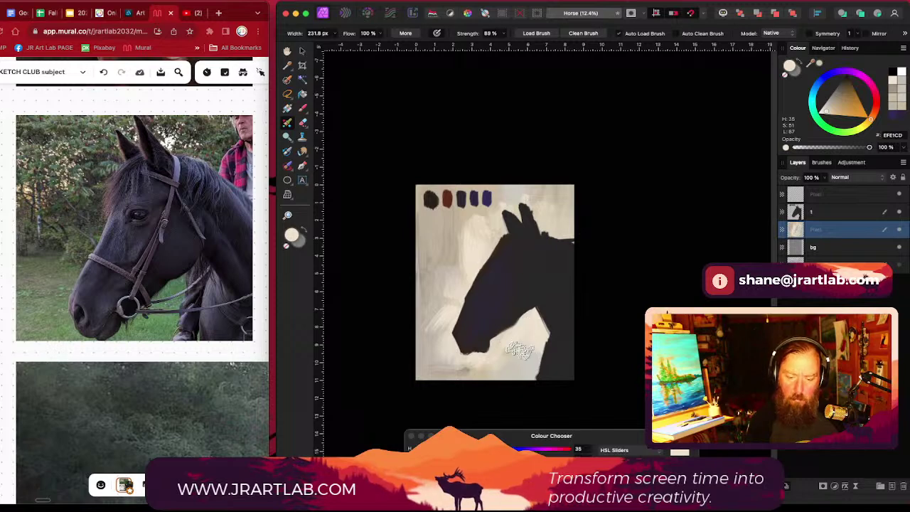
pyautogui.moveTo(557, 291); pyautogui.dragTo(559, 290)
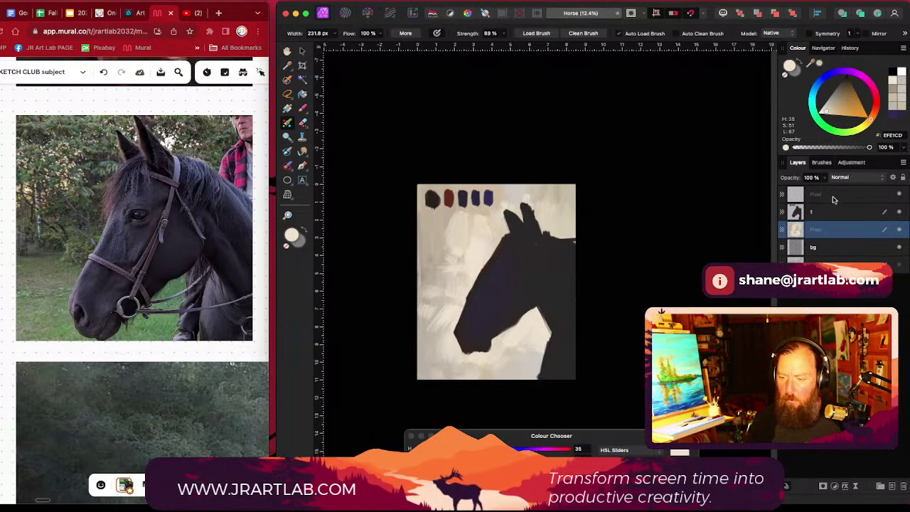
# Step: Switch to another Artist Ruan Jula brush and dab cream EFE1CD at 212.8 px behind the ears and in front of the face
pyautogui.click(821, 162)
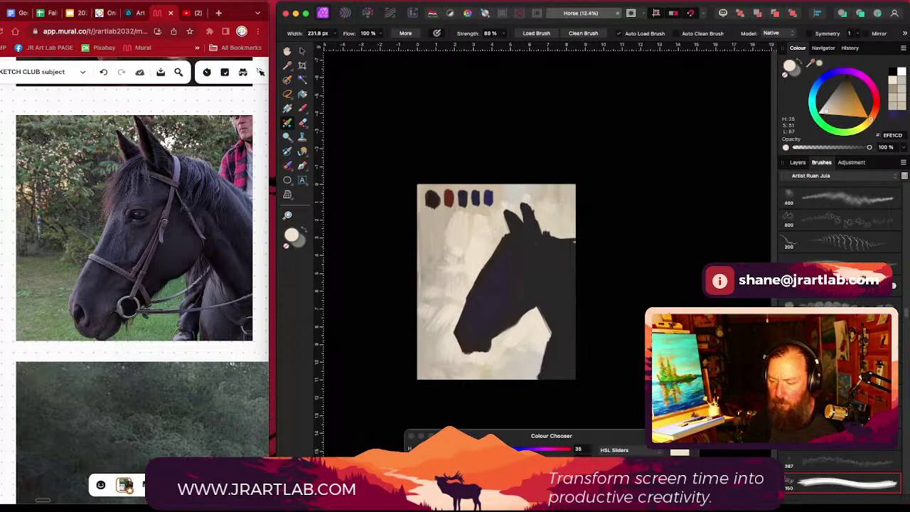
pyautogui.click(846, 483)
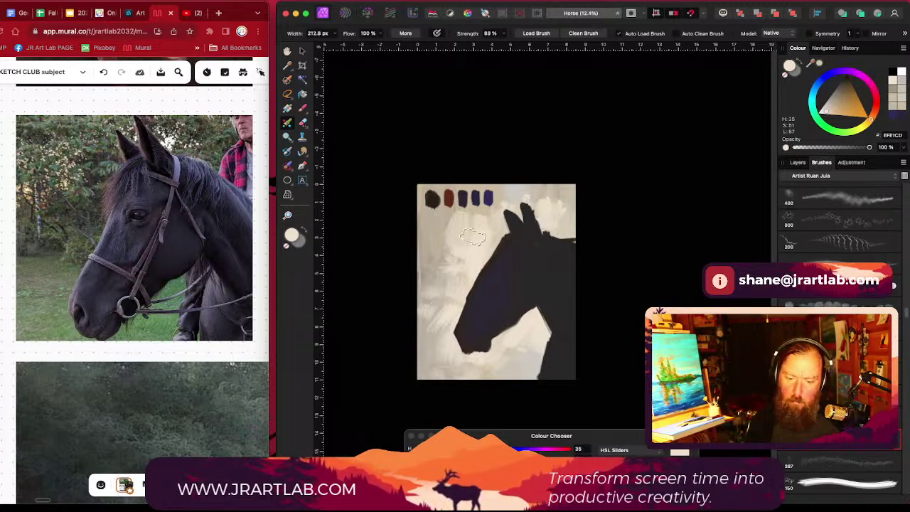
pyautogui.moveTo(439, 325)
pyautogui.mouseDown()
pyautogui.moveTo(432, 264)
pyautogui.moveTo(443, 240)
pyautogui.moveTo(451, 263)
pyautogui.mouseUp()
pyautogui.hscroll(-1, 626, 341)
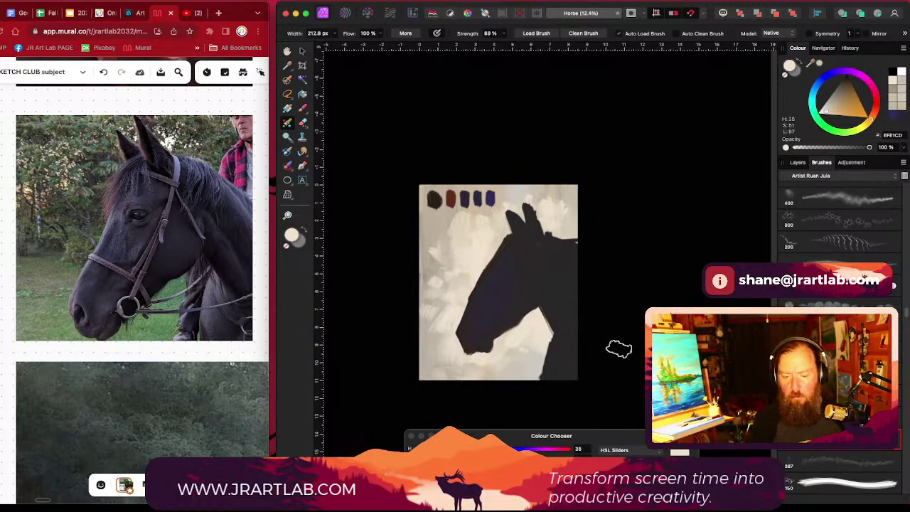
# Step: Lighten the colour to off-white F2F1EF and brush highlights into the background around and below the colour swatches
pyautogui.moveTo(550, 476); pyautogui.dragTo(561, 476)
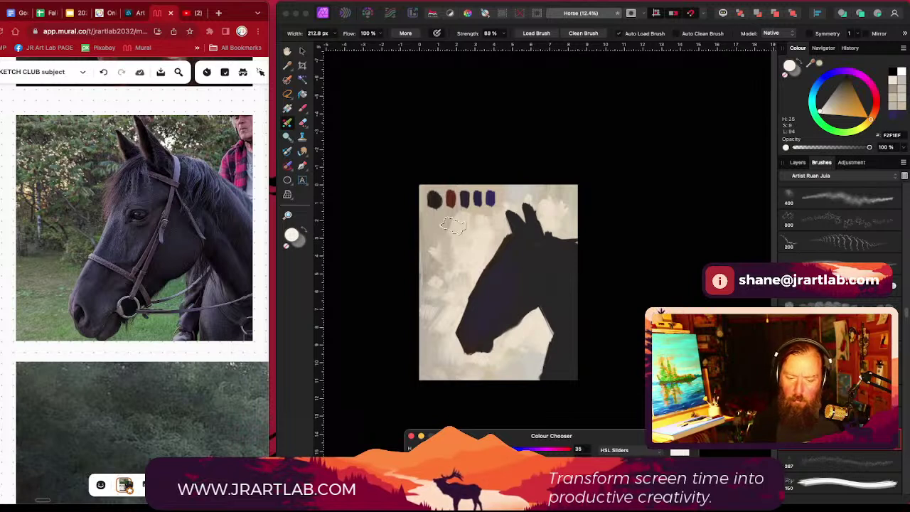
pyautogui.moveTo(453, 226)
pyautogui.mouseDown()
pyautogui.moveTo(437, 231)
pyautogui.moveTo(433, 245)
pyautogui.moveTo(455, 314)
pyautogui.mouseUp()
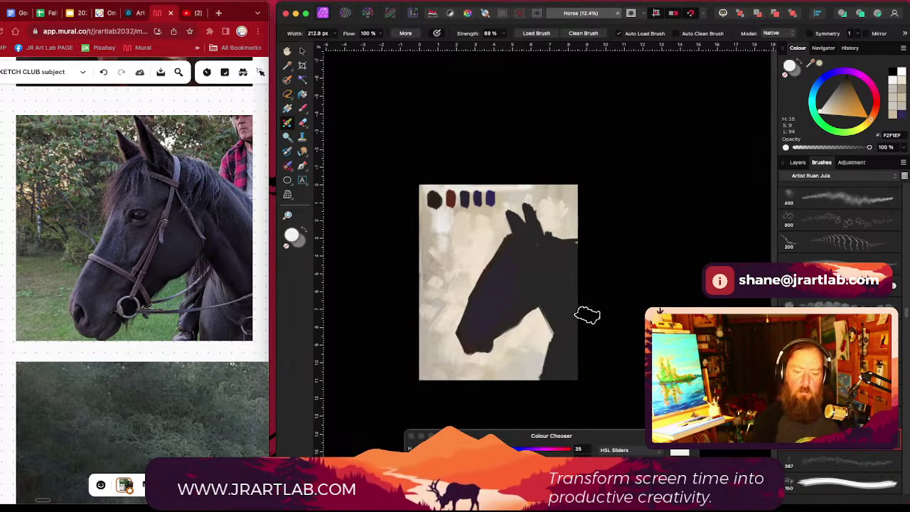
pyautogui.scroll(-1, 532, 347)
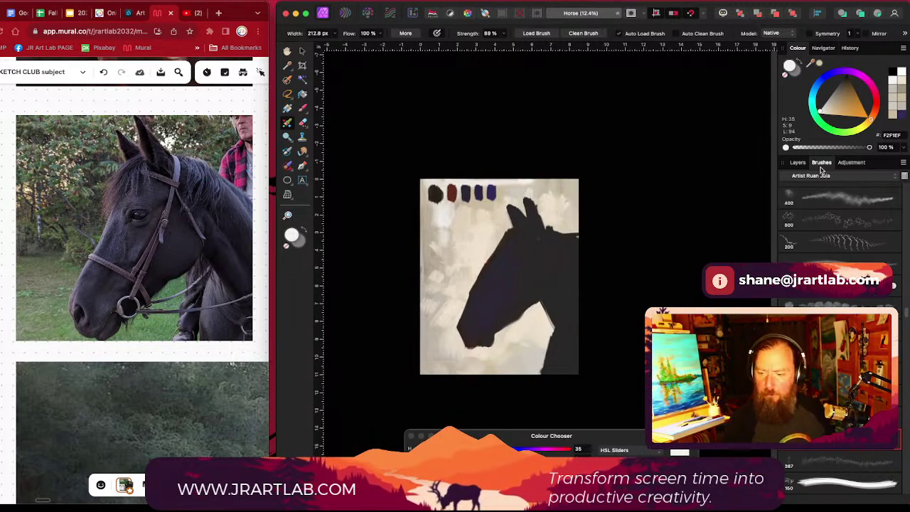
# Step: On layer 1, paint the nostril, eye and inner ears in near-blacks 0E0C0D and 060506, reducing the brush from 58 to 35.6 px
pyautogui.click(798, 162)
pyautogui.click(831, 215)
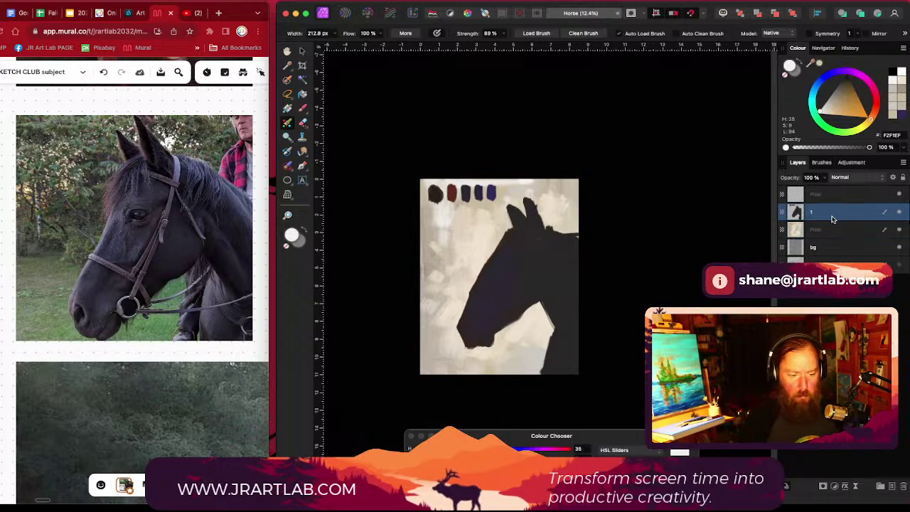
pyautogui.press('[')
pyautogui.press('[')
pyautogui.press('[')
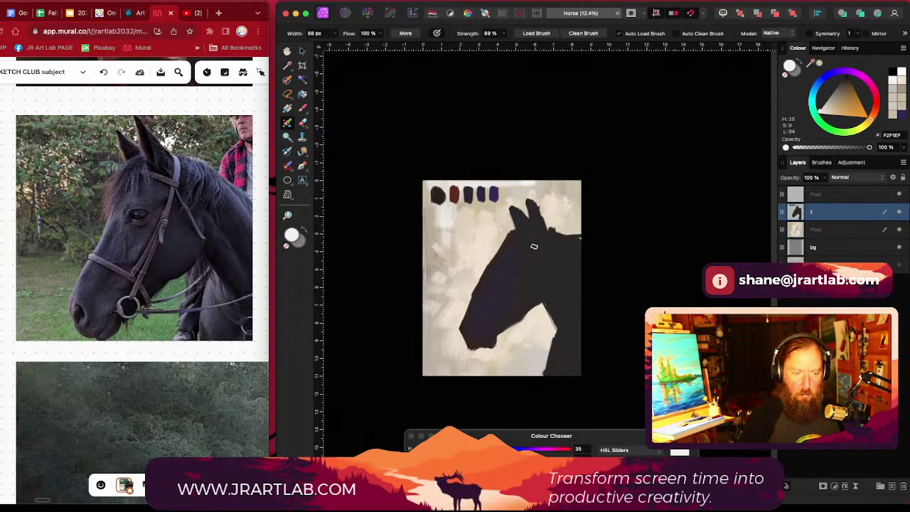
pyautogui.scroll(-4, 520, 222)
pyautogui.keyDown('alt'); pyautogui.click(474, 271); pyautogui.keyUp('alt')
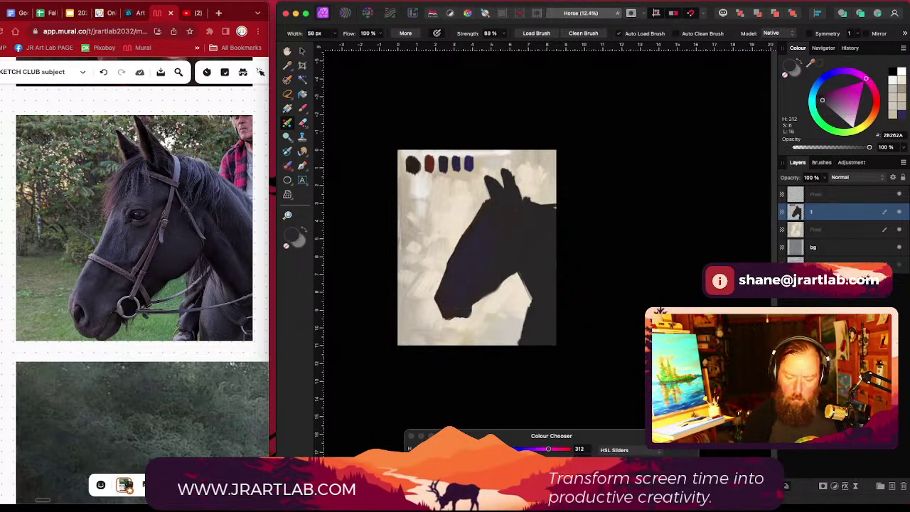
pyautogui.moveTo(443, 476); pyautogui.dragTo(428, 476)
pyautogui.moveTo(448, 302); pyautogui.dragTo(444, 300)
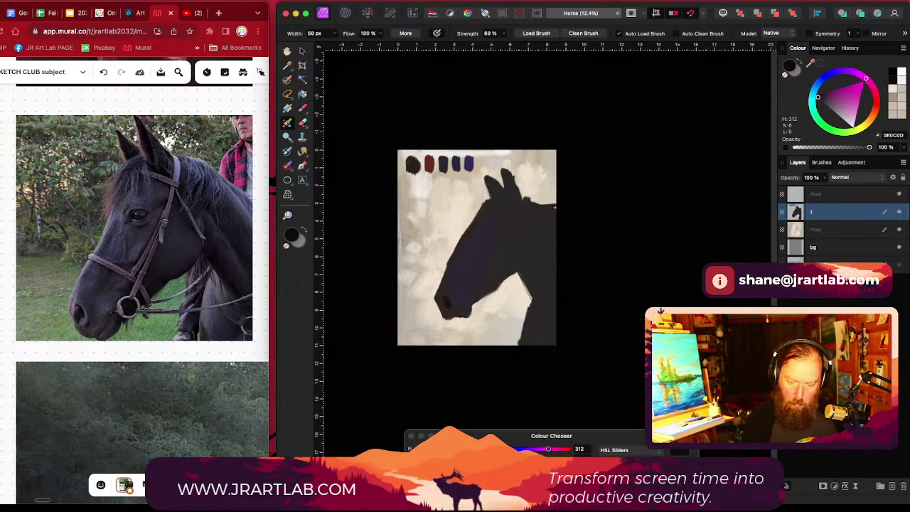
pyautogui.moveTo(426, 476); pyautogui.dragTo(422, 476)
pyautogui.click(446, 302)
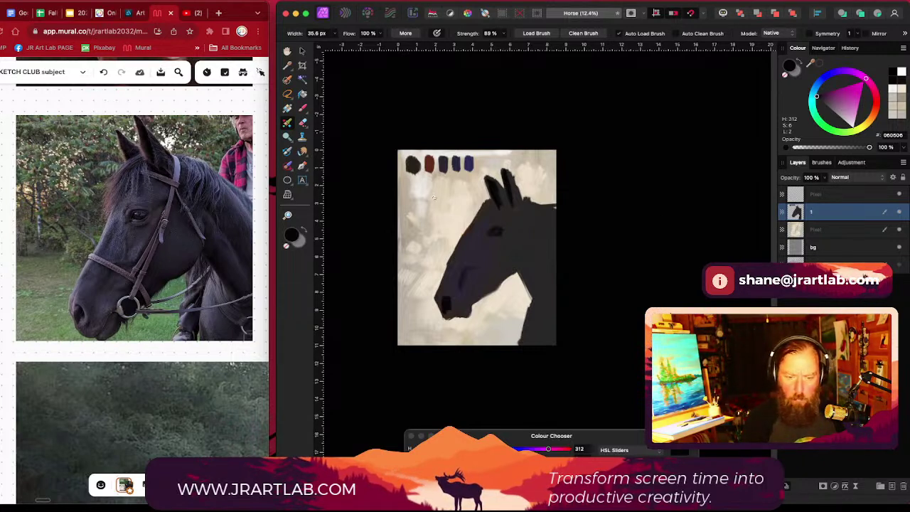
# Step: Sample the reddish-brown swatch 5D2B1A and paint the forelock over the forehead, adding lighter 76412F strands
pyautogui.keyDown('alt'); pyautogui.click(428, 164); pyautogui.keyUp('alt')
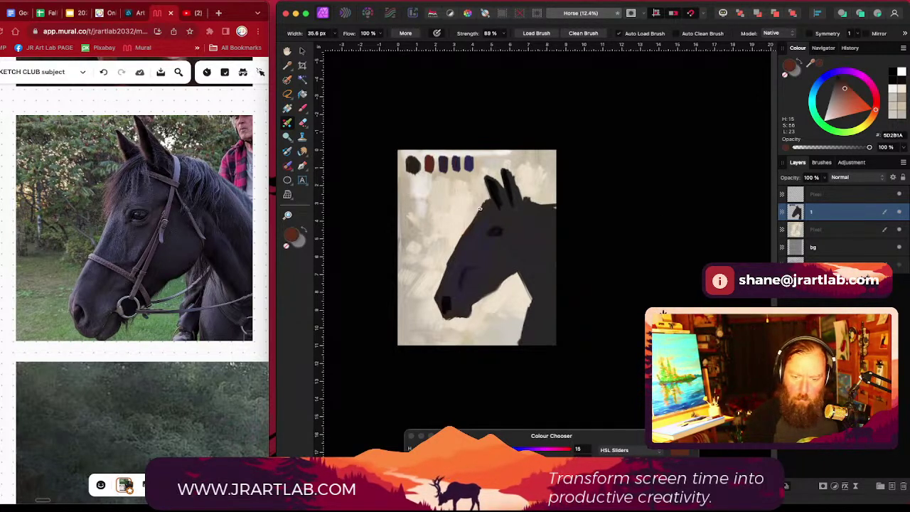
pyautogui.moveTo(480, 207); pyautogui.dragTo(479, 210)
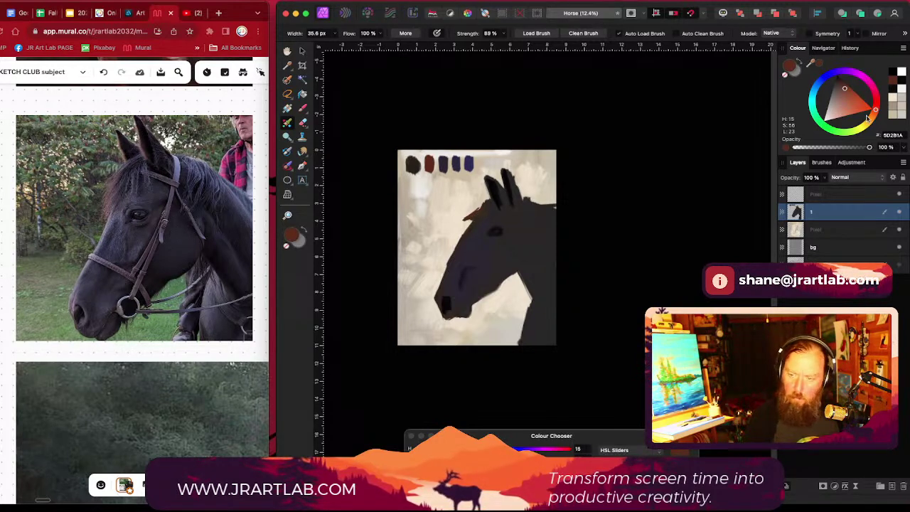
pyautogui.moveTo(455, 478); pyautogui.dragTo(468, 478)
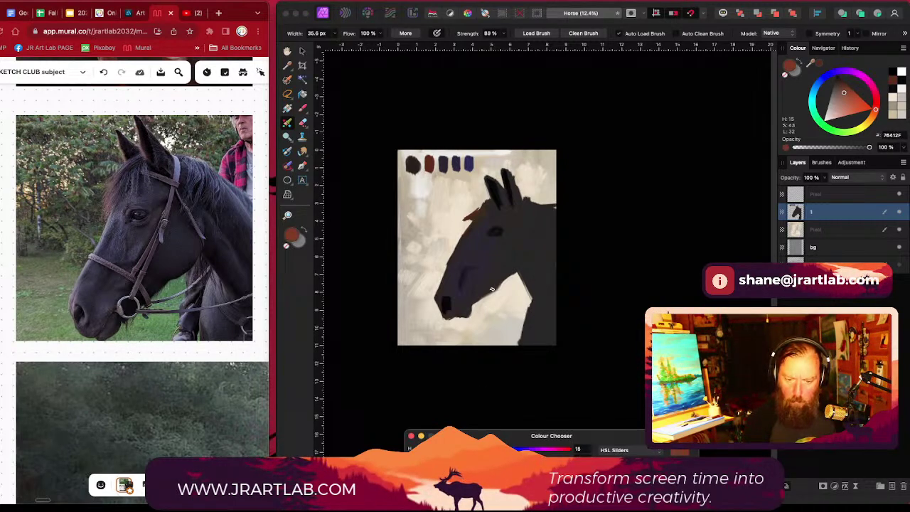
pyautogui.moveTo(478, 219); pyautogui.dragTo(471, 220)
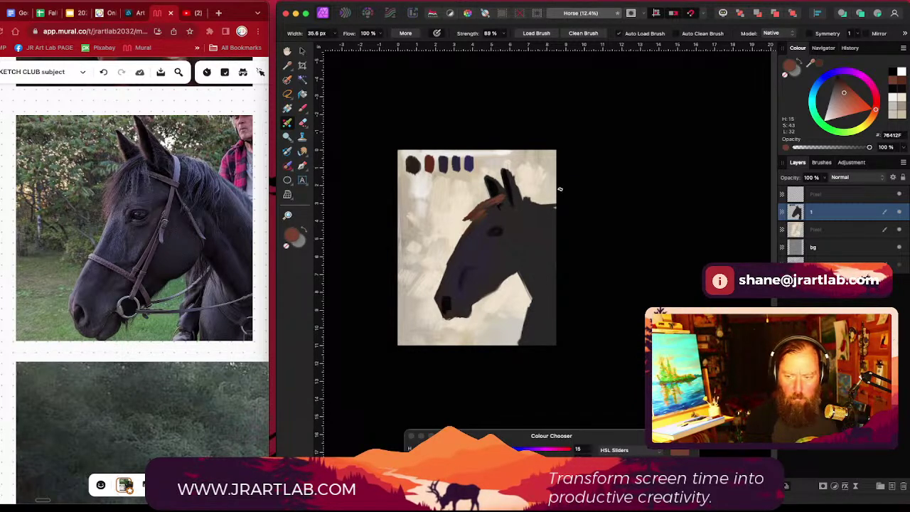
# Step: Add dark strands to the forelock with browns 2E1A13 and 1A0E0A, and change the colour to dark grey 363231
pyautogui.moveTo(468, 476); pyautogui.dragTo(439, 476)
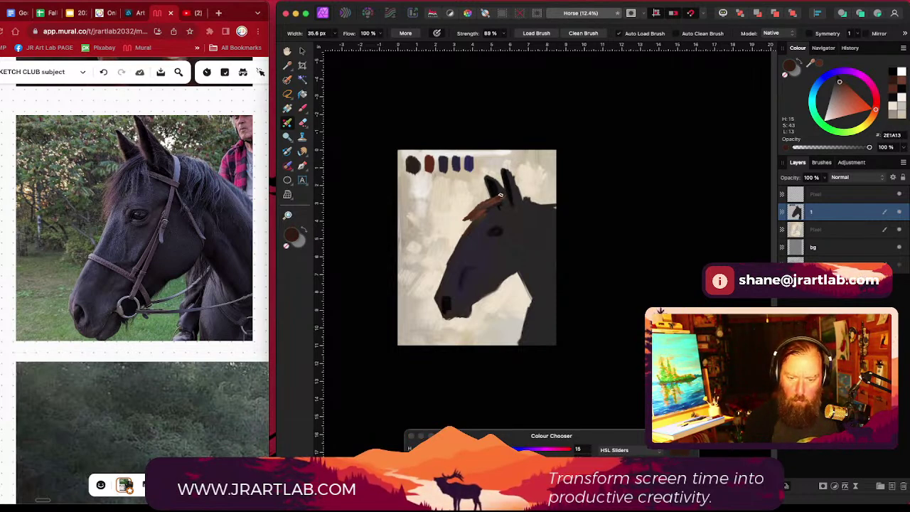
pyautogui.moveTo(500, 196); pyautogui.dragTo(477, 213)
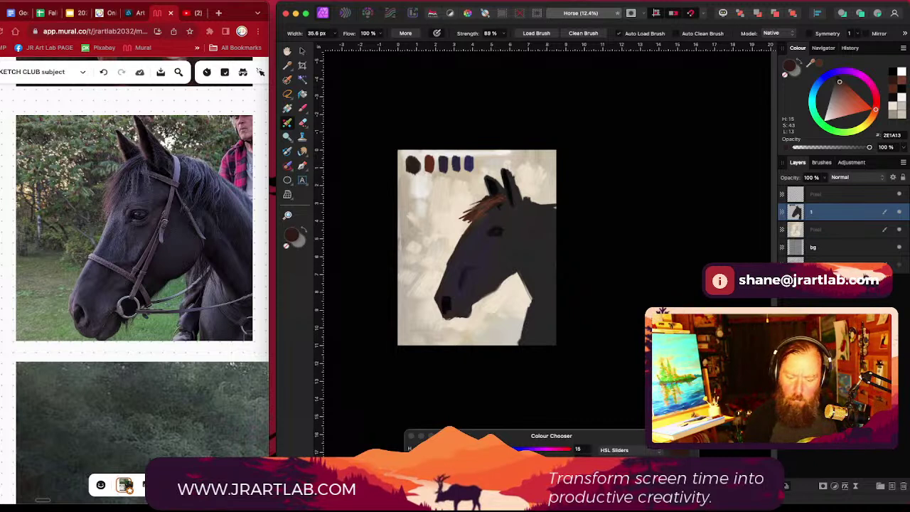
pyautogui.moveTo(437, 477); pyautogui.dragTo(429, 477)
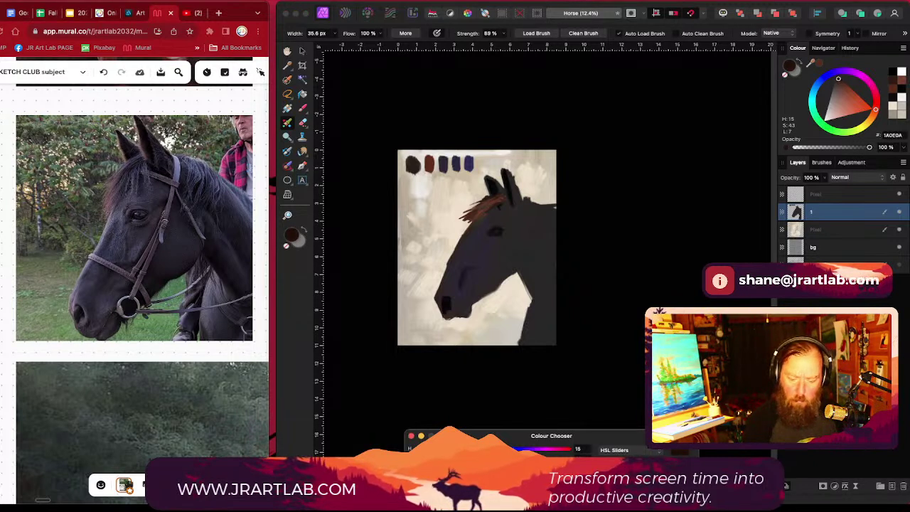
pyautogui.moveTo(484, 463)
pyautogui.mouseDown()
pyautogui.moveTo(427, 463)
pyautogui.moveTo(447, 477)
pyautogui.mouseUp()
pyautogui.moveTo(481, 207); pyautogui.dragTo(478, 211)
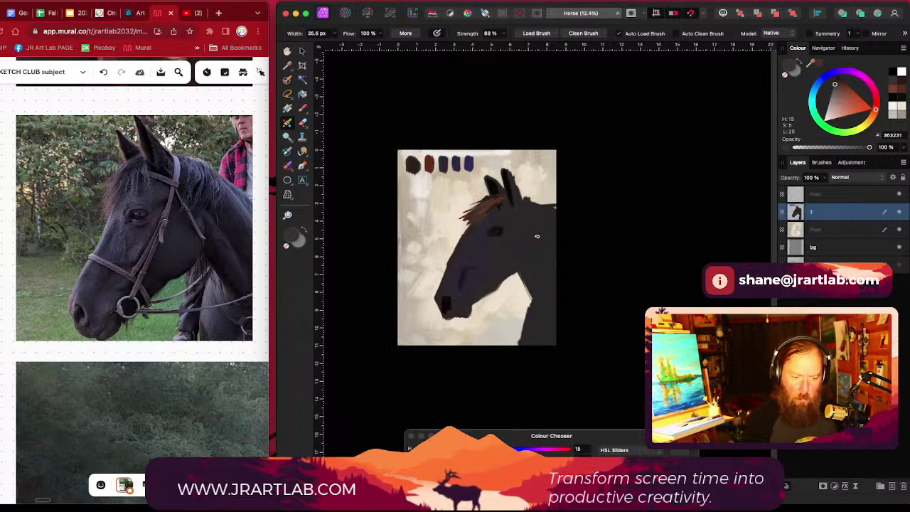
# Step: Sample near-black 110F10 from the eye and paint shadows along the neck and mane with the 150 px bristle brush reduced to 92.1 px
pyautogui.keyDown('alt'); pyautogui.click(495, 234); pyautogui.keyUp('alt')
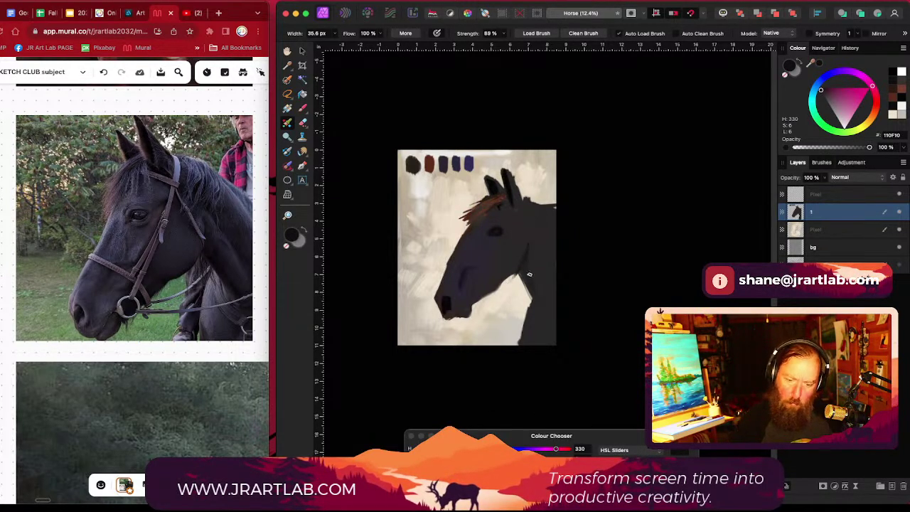
pyautogui.click(821, 162)
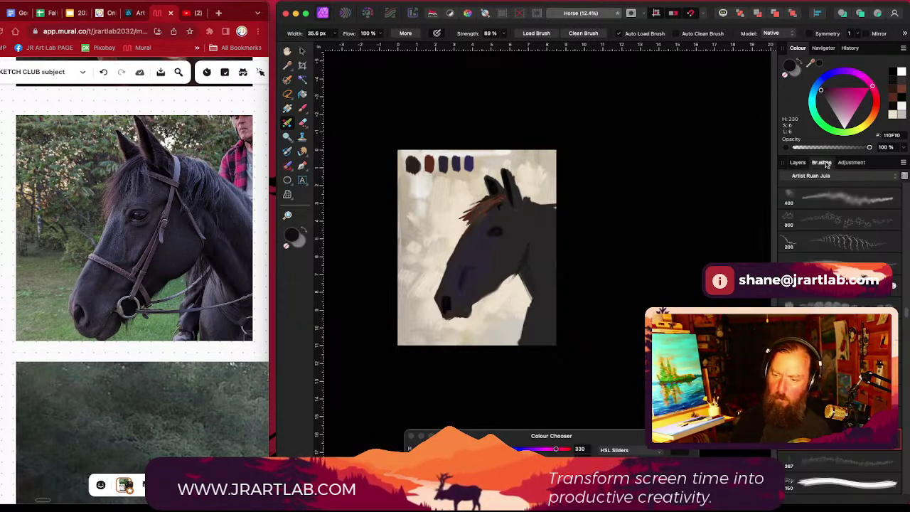
pyautogui.click(846, 483)
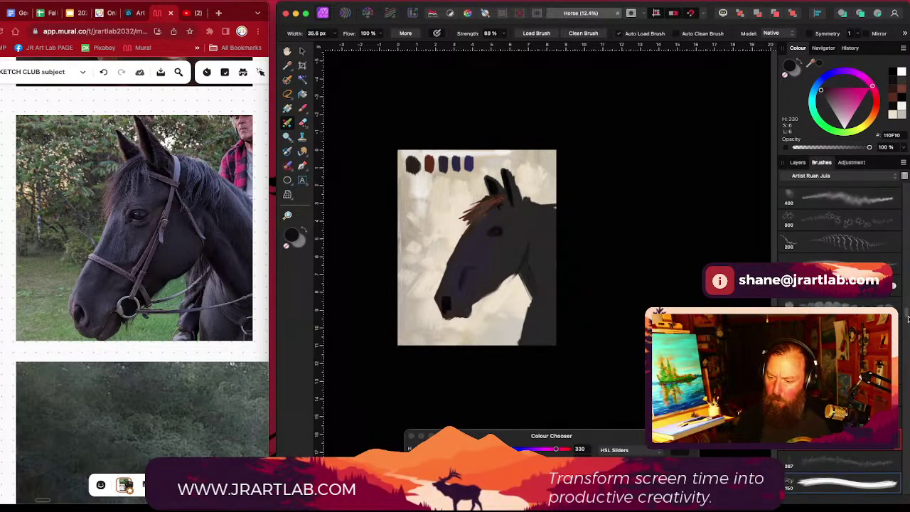
pyautogui.scroll(-5, 905, 313)
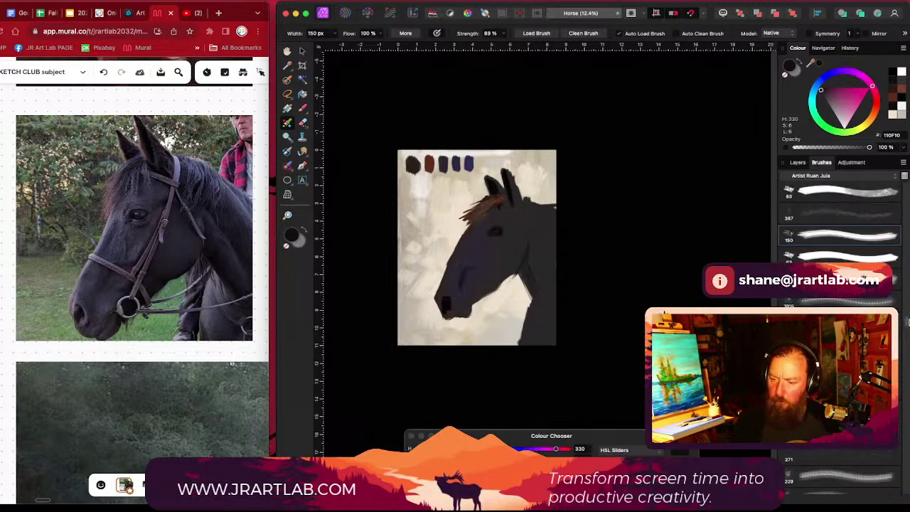
pyautogui.click(852, 268)
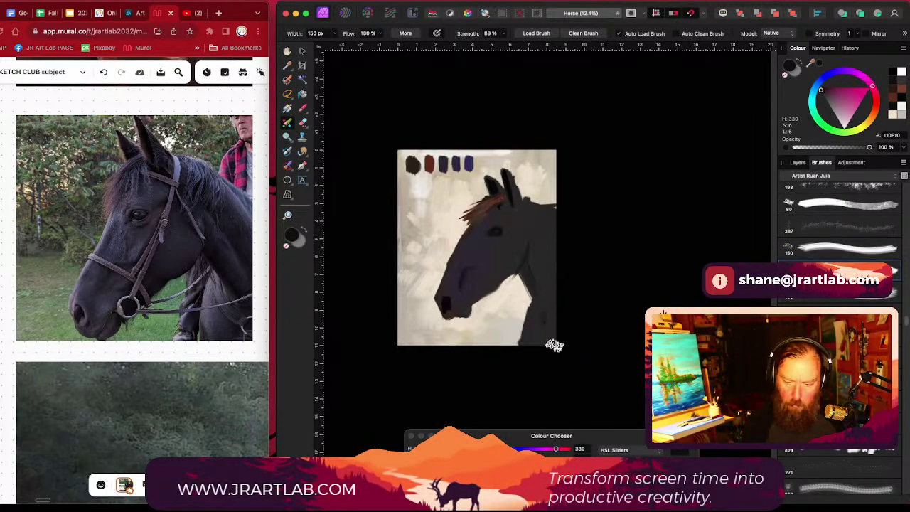
pyautogui.click(837, 252)
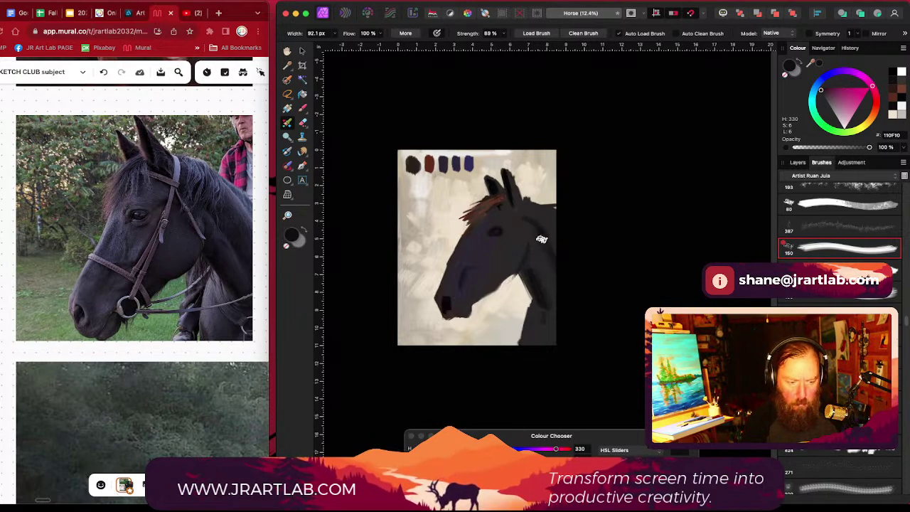
# Step: Reduce the brush to 66.6 px and paint the dark front edge of the lower neck and chest
pyautogui.press('[')
pyautogui.press('[')
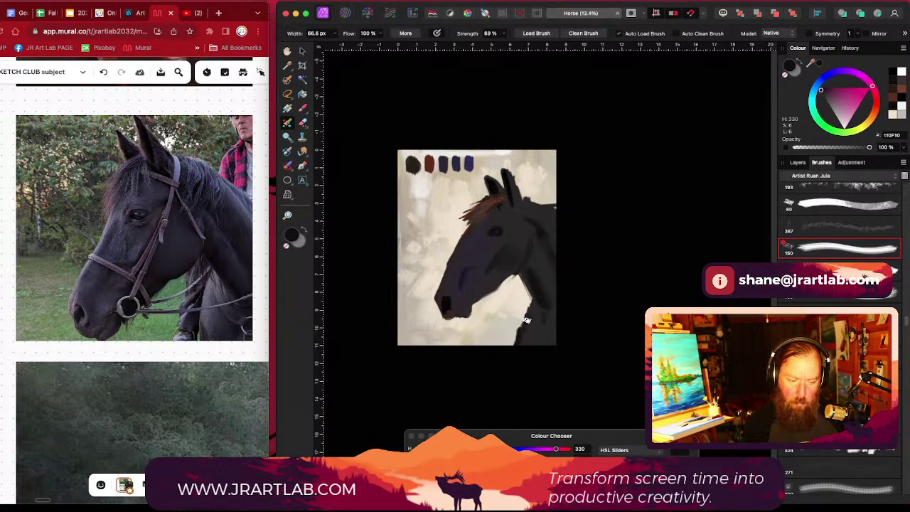
pyautogui.moveTo(528, 304); pyautogui.dragTo(522, 343)
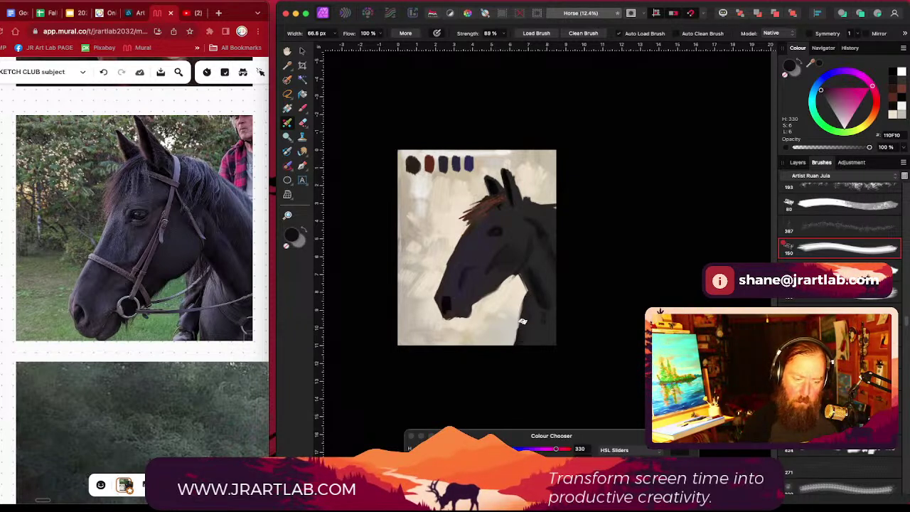
pyautogui.moveTo(524, 303)
pyautogui.mouseDown()
pyautogui.moveTo(519, 345)
pyautogui.moveTo(530, 291)
pyautogui.moveTo(527, 351)
pyautogui.mouseUp()
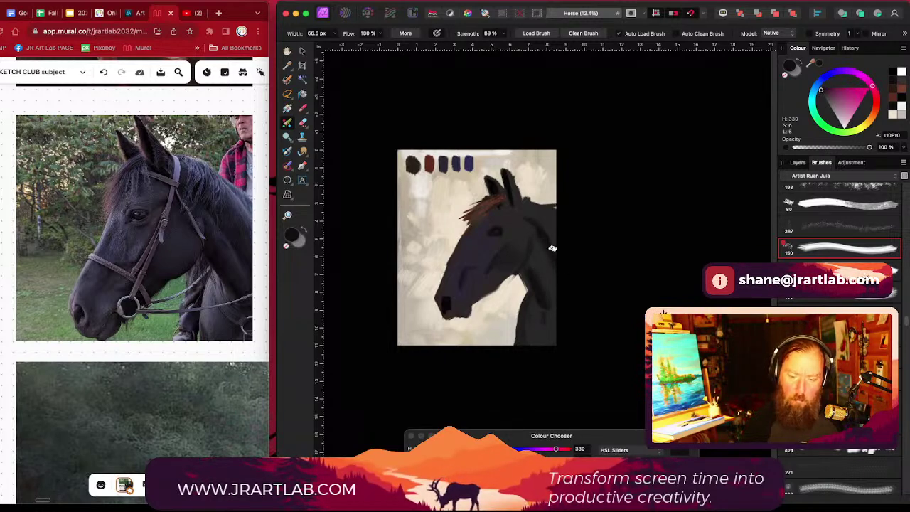
# Step: Sample the blue-violet swatch 302C56, darken it to 2D2A47, and brush cool strands into the mane and forelock
pyautogui.scroll(3, 556, 299)
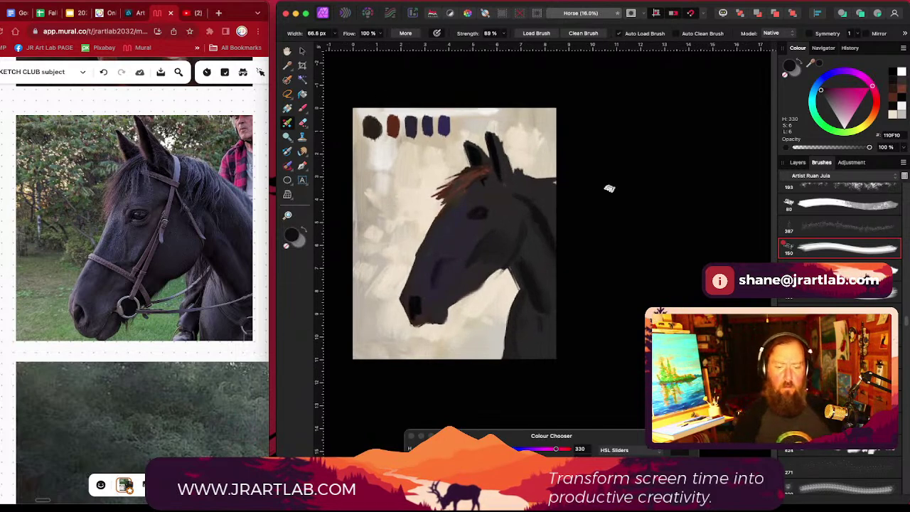
pyautogui.hscroll(-2, 619, 227)
pyautogui.scroll(-6, 630, 262)
pyautogui.moveTo(642, 284); pyautogui.dragTo(587, 266)
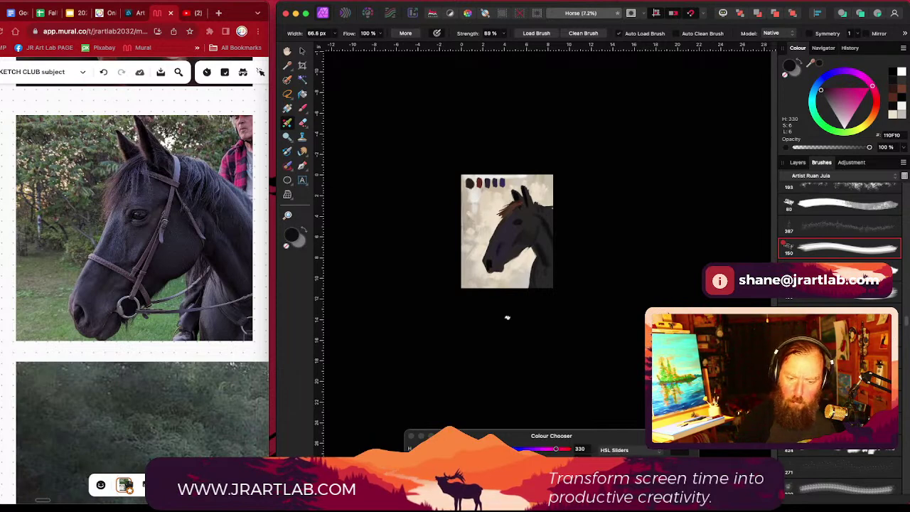
pyautogui.scroll(-3, 544, 207)
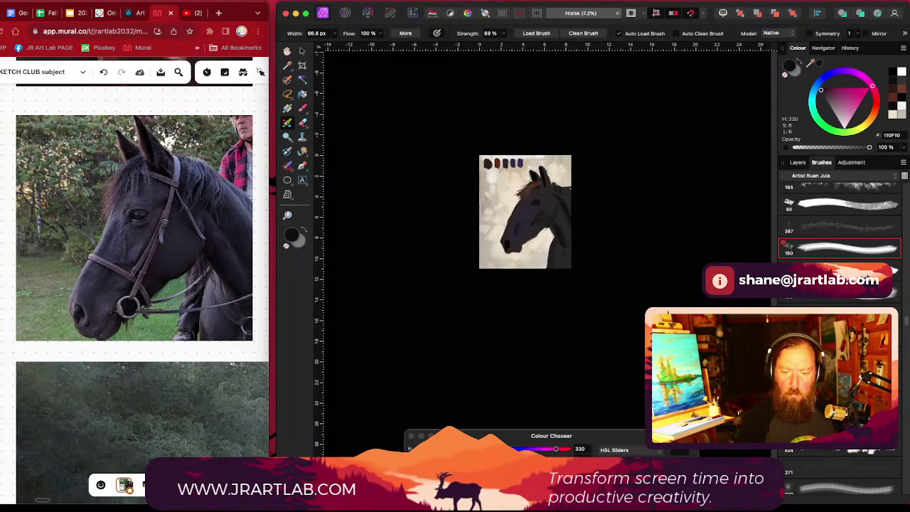
pyautogui.keyDown('alt'); pyautogui.click(523, 165); pyautogui.keyUp('alt')
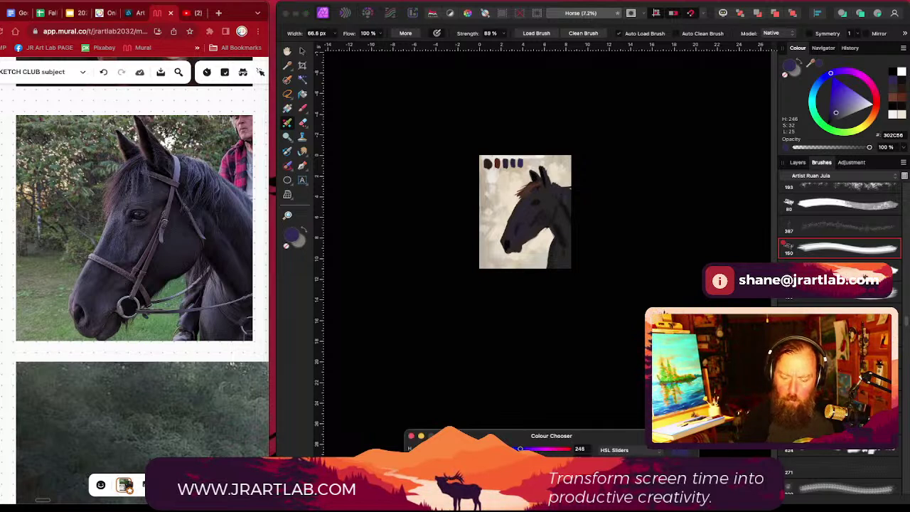
pyautogui.moveTo(468, 464); pyautogui.dragTo(453, 480)
pyautogui.click(557, 186)
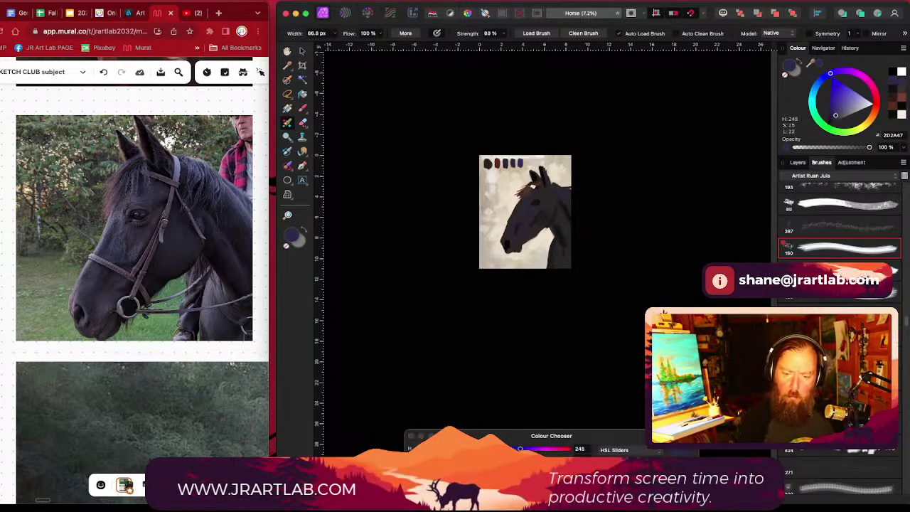
# Step: Darken the mouth and lower jaw with sampled near-black 060506 at 29.5 px, and tidy the horse's shape with a 64 px eraser
pyautogui.scroll(4, 533, 186)
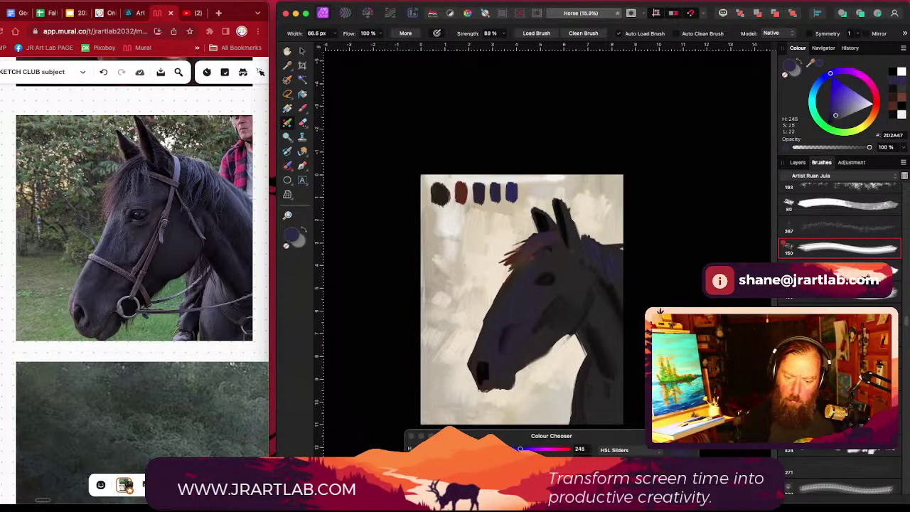
pyautogui.keyDown('alt'); pyautogui.click(550, 280); pyautogui.keyUp('alt')
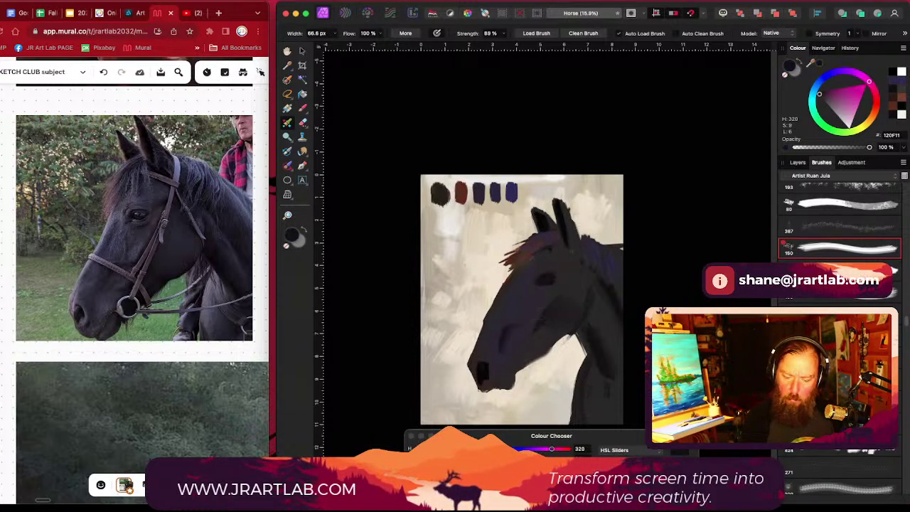
pyautogui.keyDown('alt'); pyautogui.click(485, 367); pyautogui.keyUp('alt')
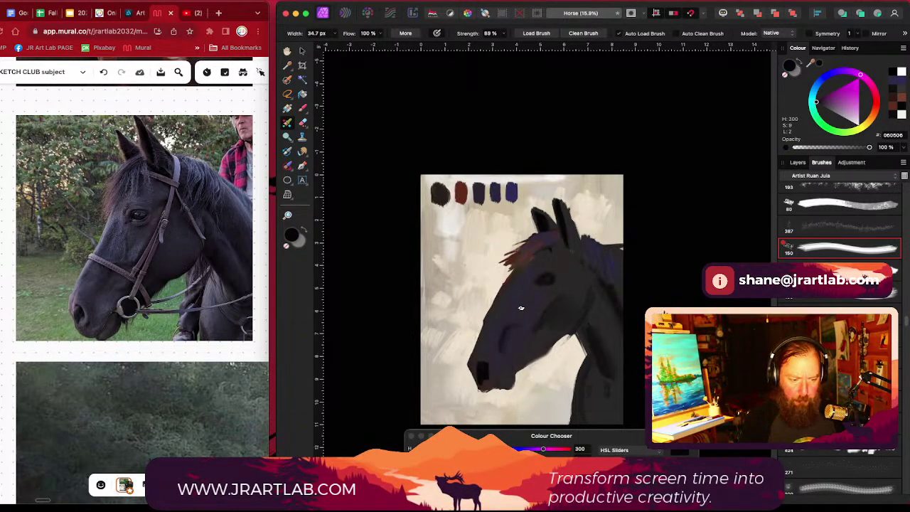
pyautogui.press('[')
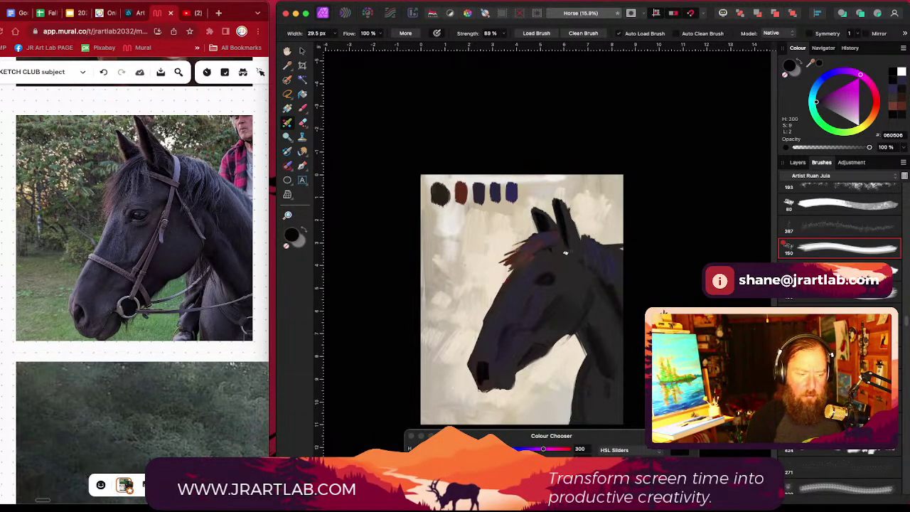
pyautogui.moveTo(515, 282); pyautogui.dragTo(518, 280)
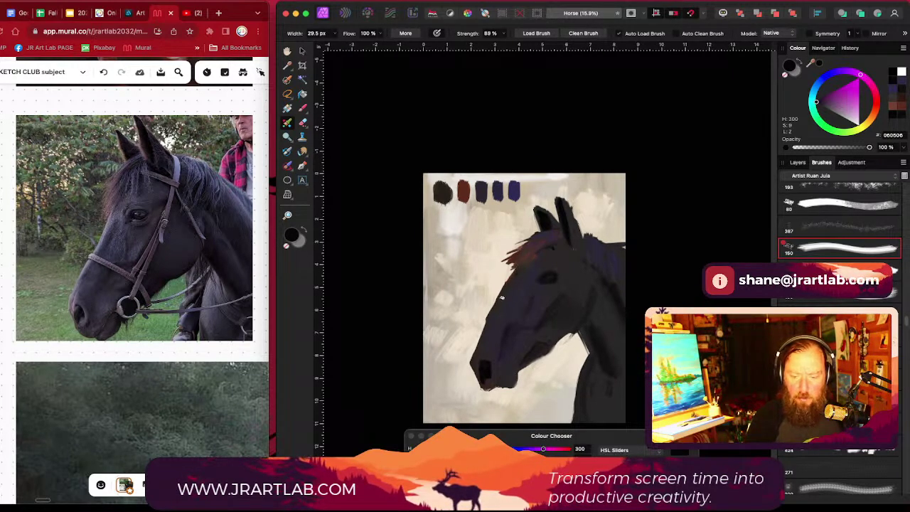
pyautogui.click(302, 122)
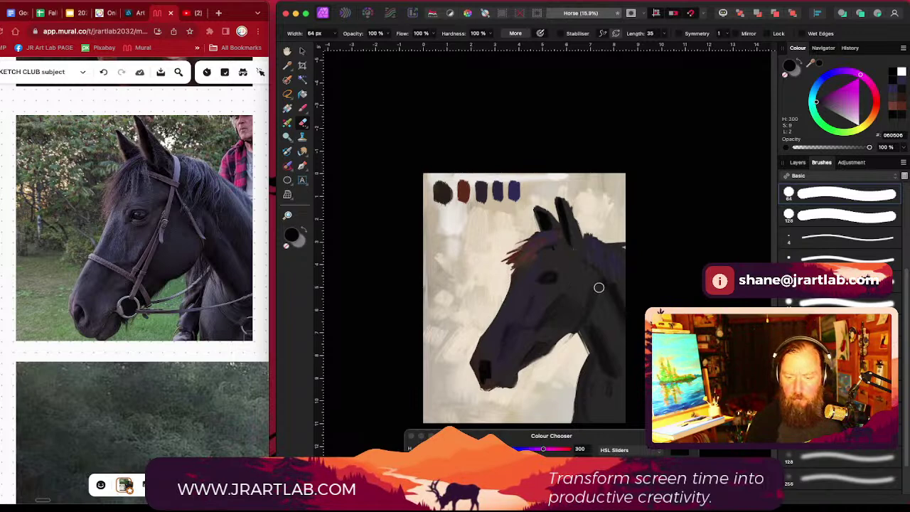
pyautogui.scroll(-5, 580, 262)
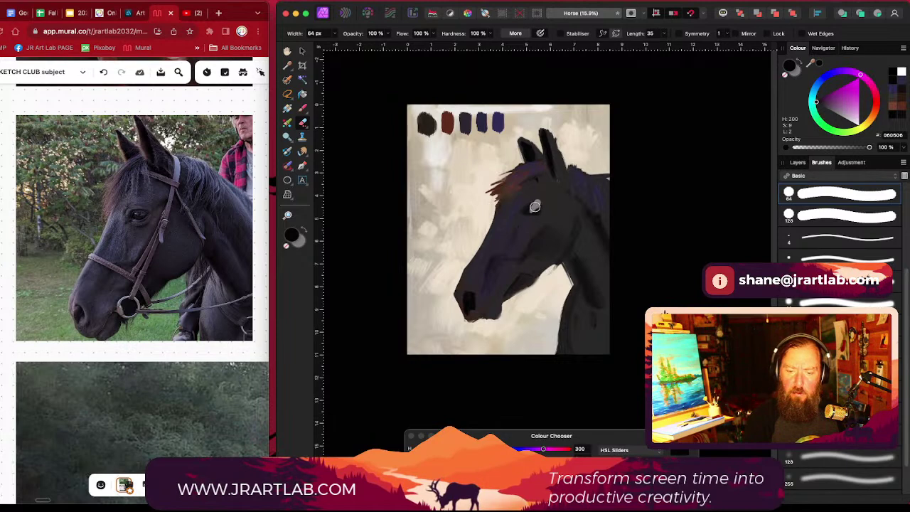
# Step: Return to the mixer brush, sample 141214 and 2A2726 near the eye, and repaint the upper eyelid at 44.9 px
pyautogui.click(287, 123)
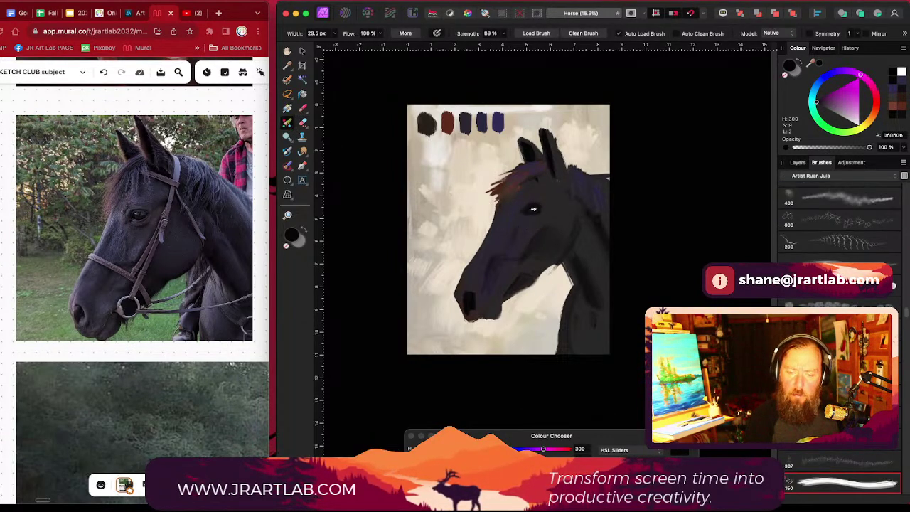
pyautogui.keyDown('alt'); pyautogui.click(533, 213); pyautogui.keyUp('alt')
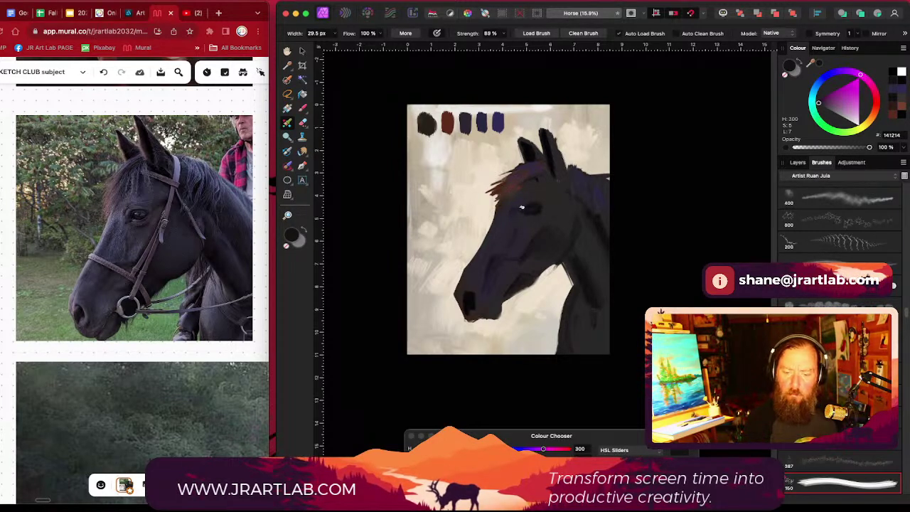
pyautogui.keyDown('alt'); pyautogui.click(545, 196); pyautogui.keyUp('alt')
pyautogui.press(']')
pyautogui.press(']')
pyautogui.press(']')
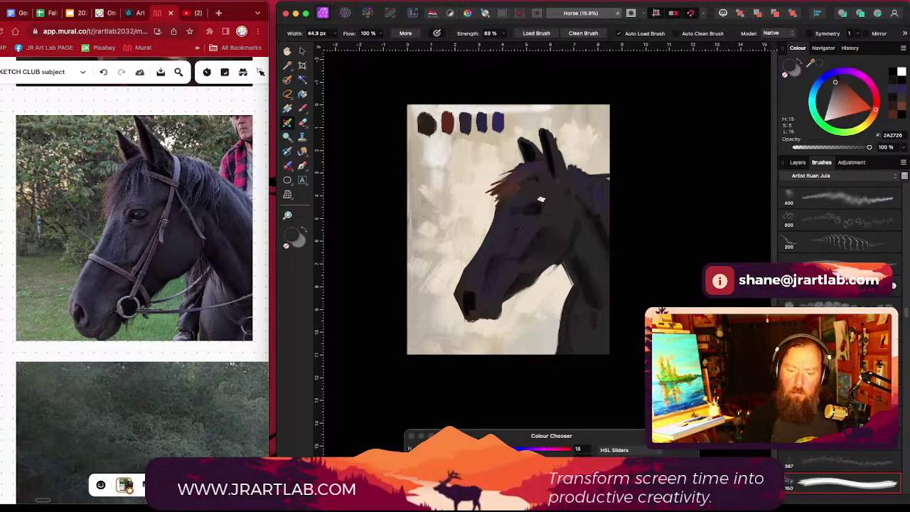
pyautogui.moveTo(533, 203); pyautogui.dragTo(541, 205)
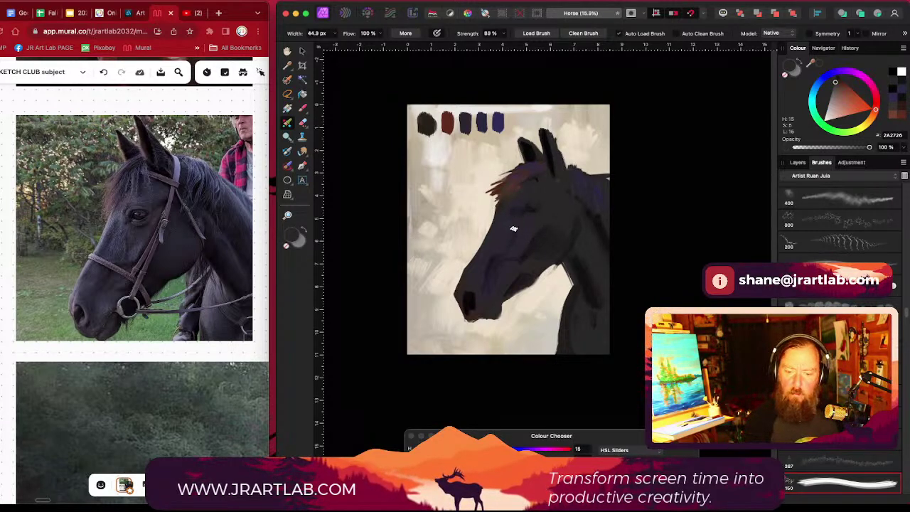
# Step: Darken the sampled eye colour 1D1A1F to 0A090A, redefine the eye, and add strokes to the forelock
pyautogui.keyDown('alt'); pyautogui.click(532, 203); pyautogui.keyUp('alt')
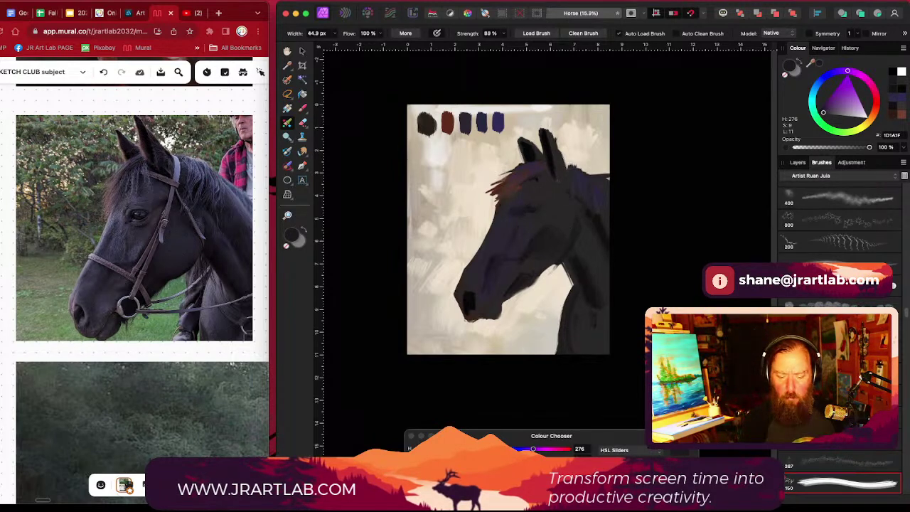
pyautogui.moveTo(434, 476); pyautogui.dragTo(422, 476)
pyautogui.click(519, 209)
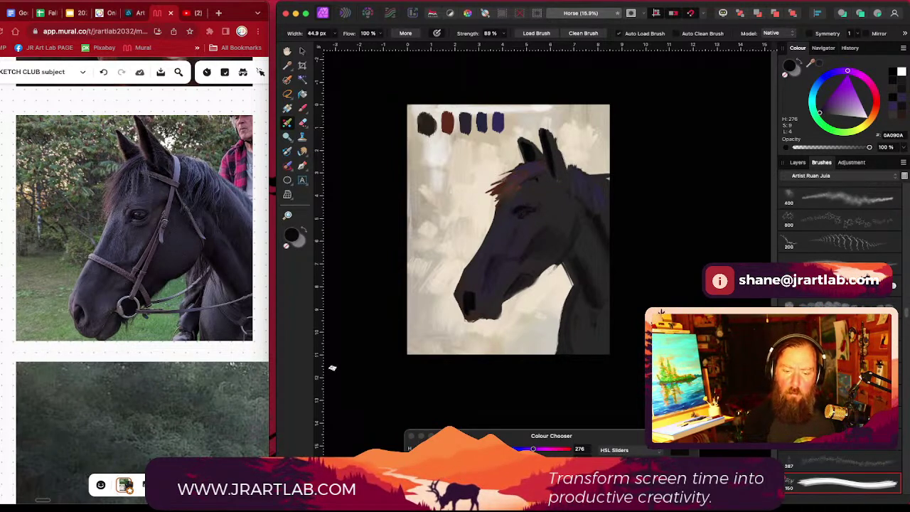
pyautogui.scroll(1, 603, 273)
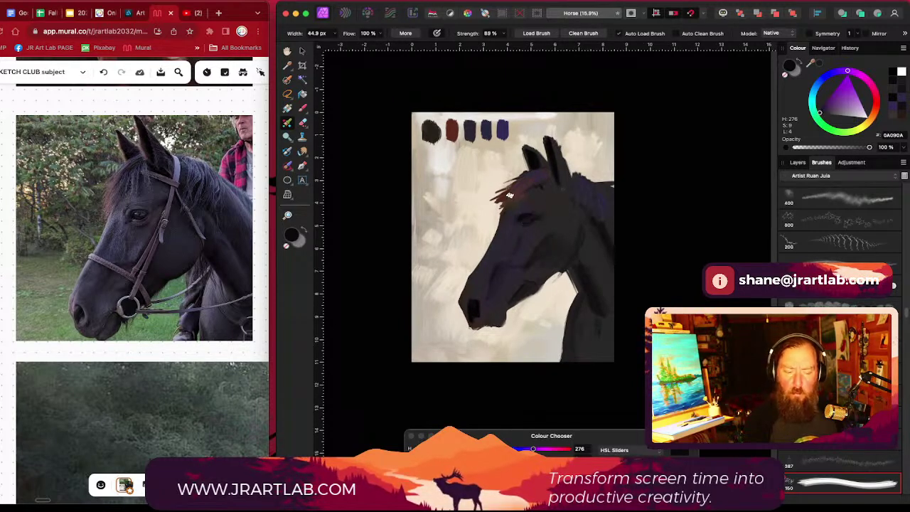
pyautogui.moveTo(509, 194); pyautogui.dragTo(524, 183)
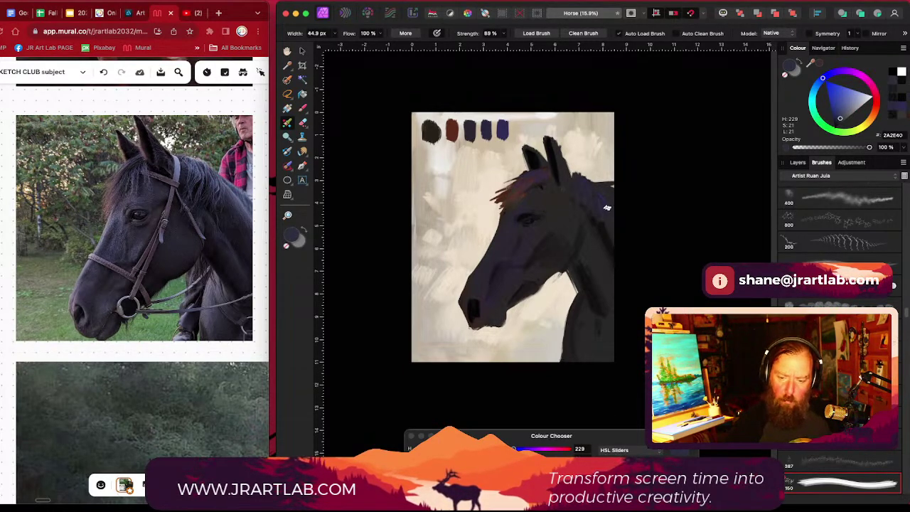
# Step: Lighten the colour to grey 5B5E6A, enlarge the brush to 78.6 px, and paint highlights on the neck, chest and cheek
pyautogui.moveTo(846, 118); pyautogui.dragTo(847, 114)
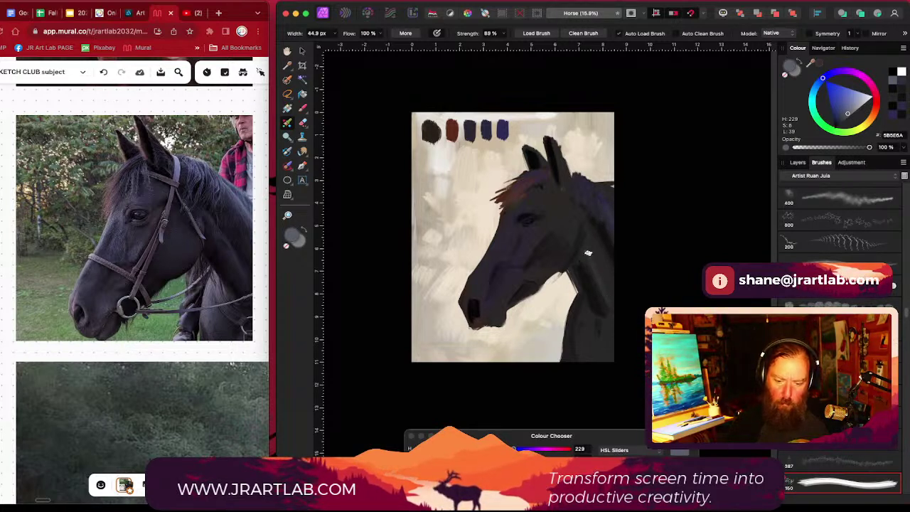
pyautogui.press(']')
pyautogui.press(']')
pyautogui.press(']')
pyautogui.press(']')
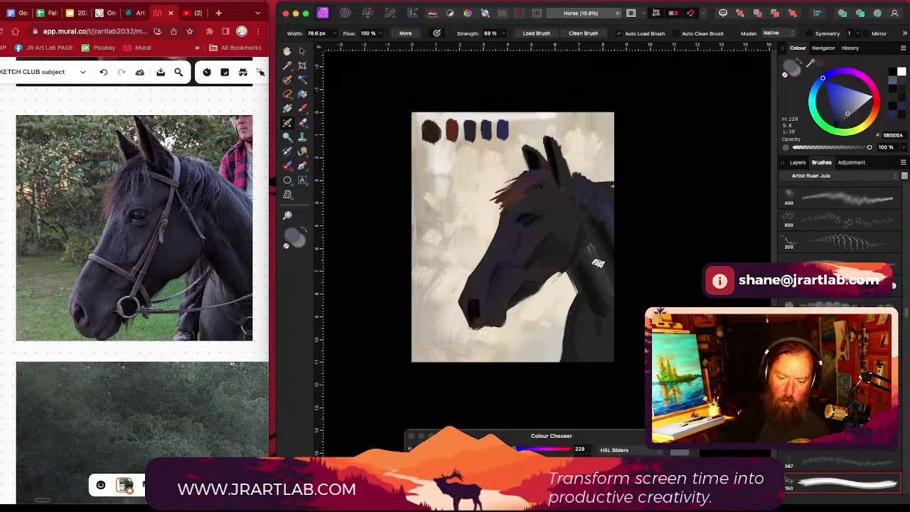
pyautogui.moveTo(594, 256)
pyautogui.mouseDown()
pyautogui.moveTo(599, 266)
pyautogui.moveTo(588, 245)
pyautogui.moveTo(614, 303)
pyautogui.mouseUp()
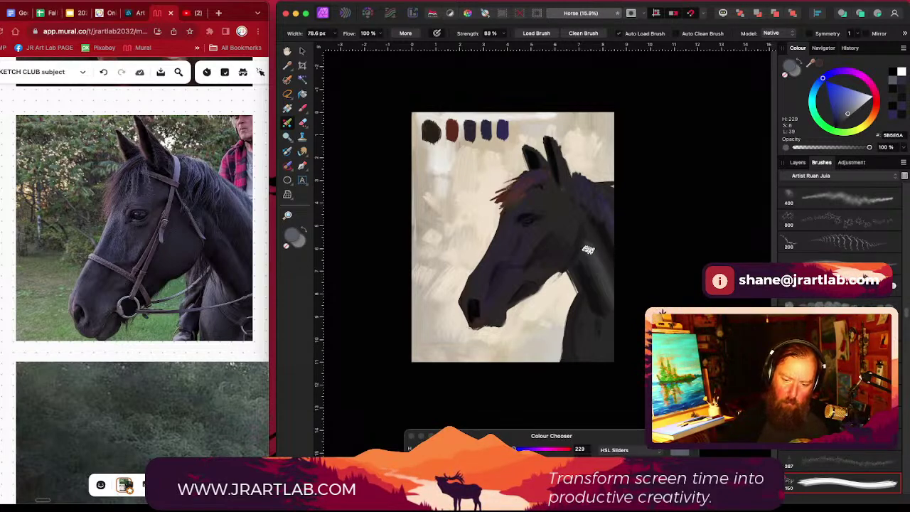
pyautogui.moveTo(589, 249); pyautogui.dragTo(603, 285)
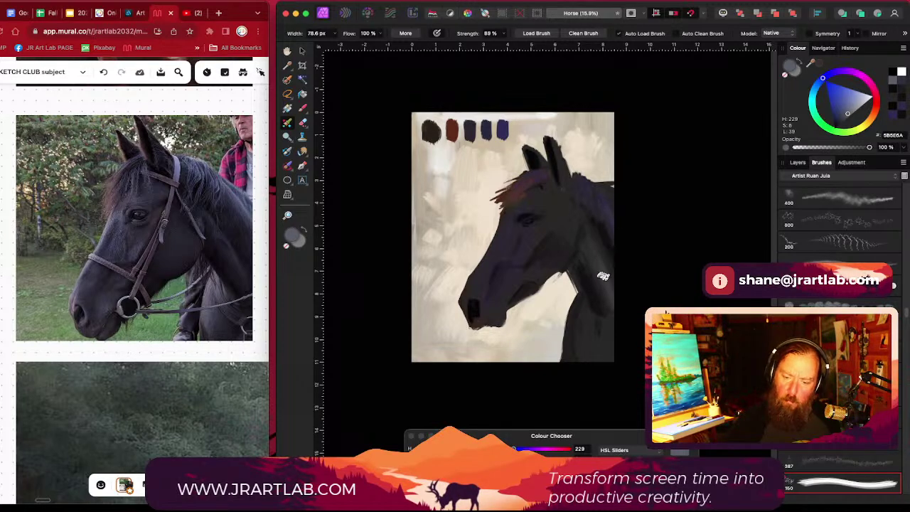
pyautogui.moveTo(593, 247); pyautogui.dragTo(608, 285)
pyautogui.moveTo(586, 251); pyautogui.dragTo(611, 300)
pyautogui.moveTo(590, 245); pyautogui.dragTo(617, 309)
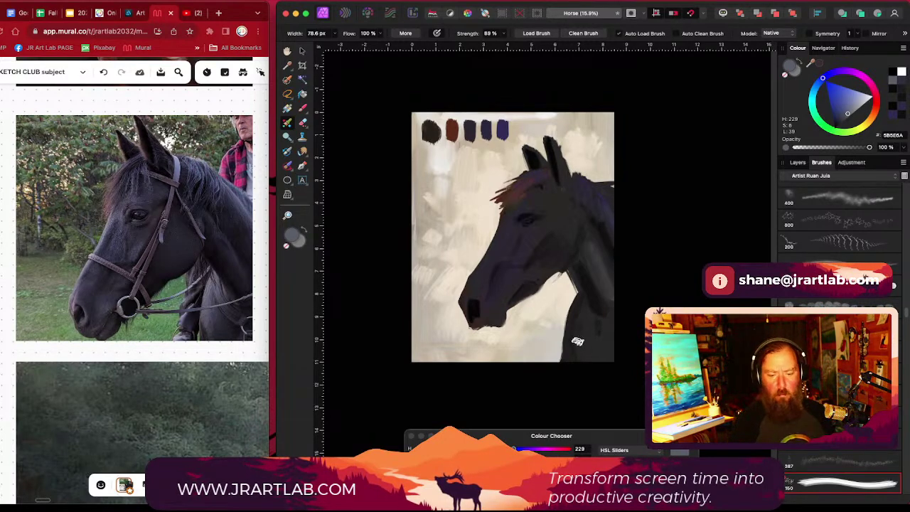
pyautogui.moveTo(577, 341)
pyautogui.mouseDown()
pyautogui.moveTo(579, 315)
pyautogui.moveTo(576, 323)
pyautogui.mouseUp()
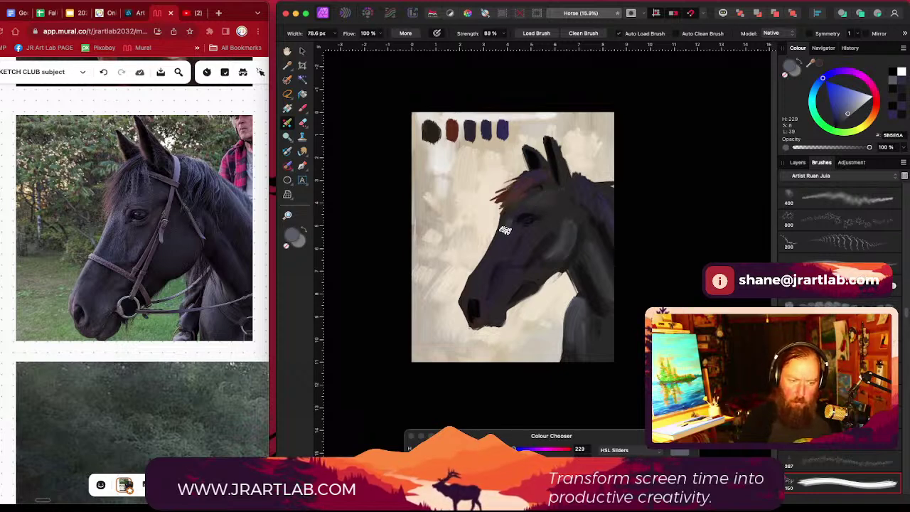
# Step: Shrink the brush to 41 px and create a selection from the horse layer
pyautogui.press('[')
pyautogui.press('[')
pyautogui.press('[')
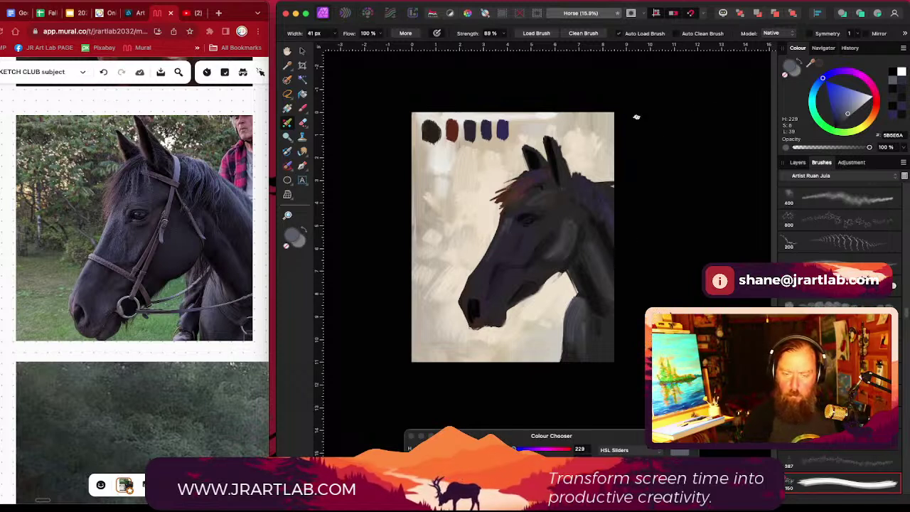
pyautogui.click(160, 1)
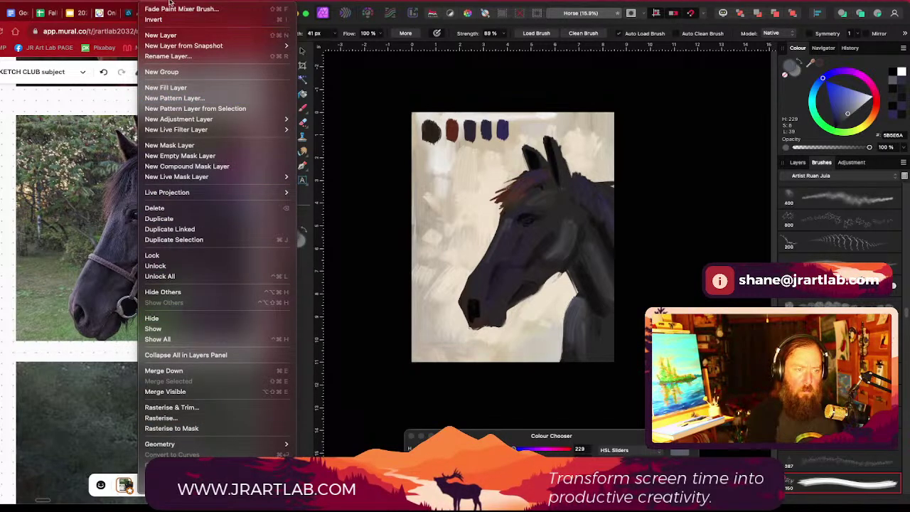
pyautogui.moveTo(174, 2)
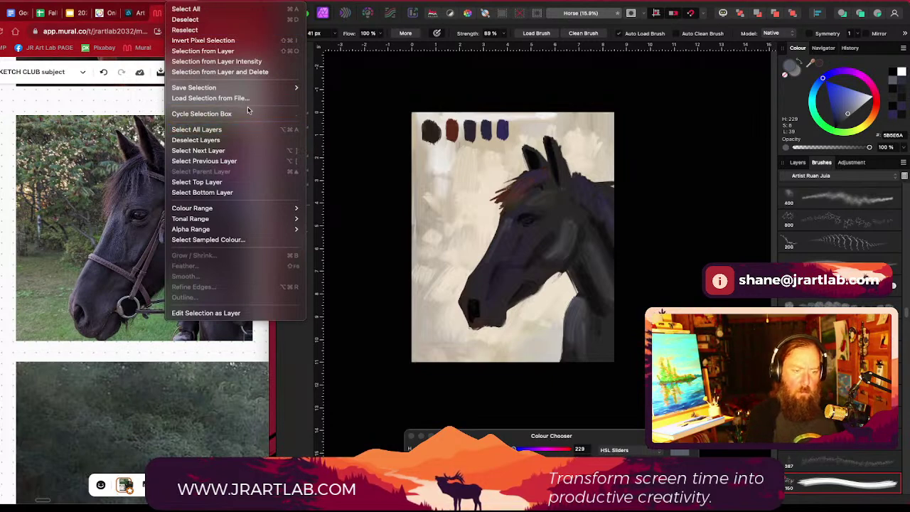
pyautogui.click(261, 51)
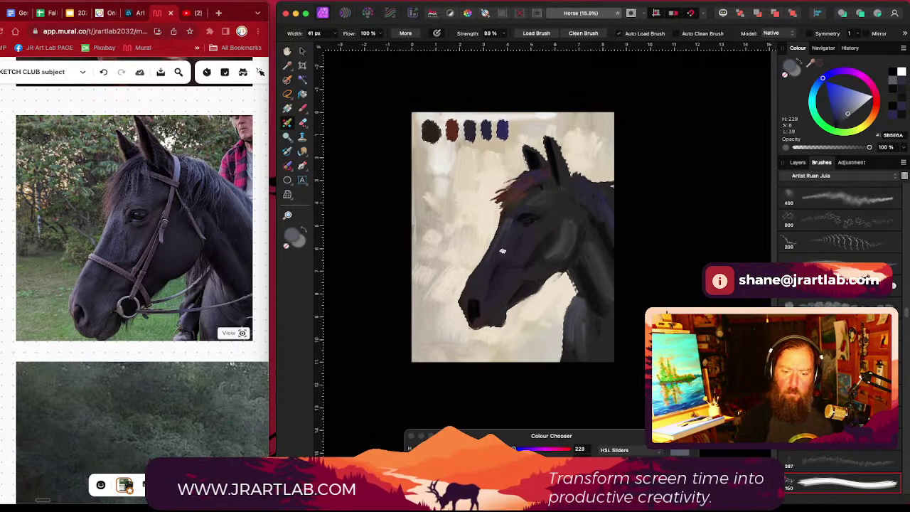
# Step: Enlarge the mixer brush to 82.5 px, paint grey highlights down the bridge of the nose, and reduce the brush to 36.6 px
pyautogui.press(']')
pyautogui.press(']')
pyautogui.press(']')
pyautogui.press(']')
pyautogui.press(']')
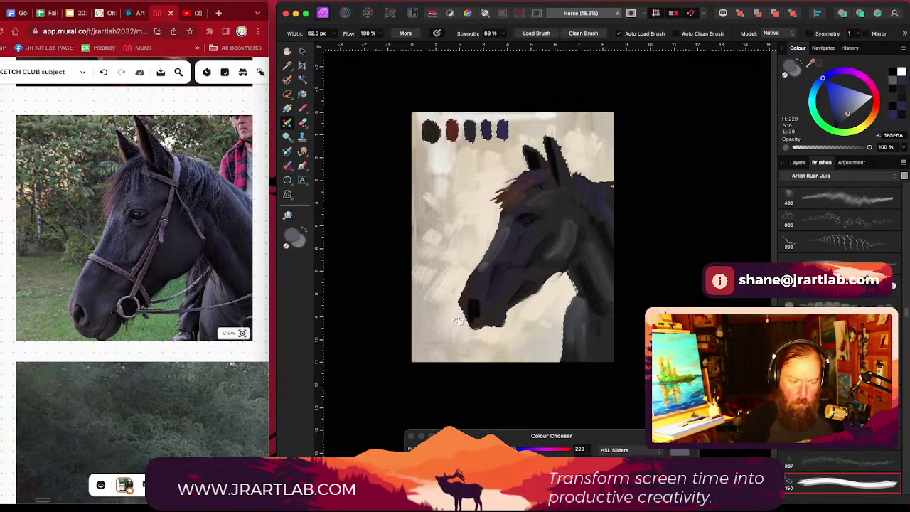
pyautogui.press('[')
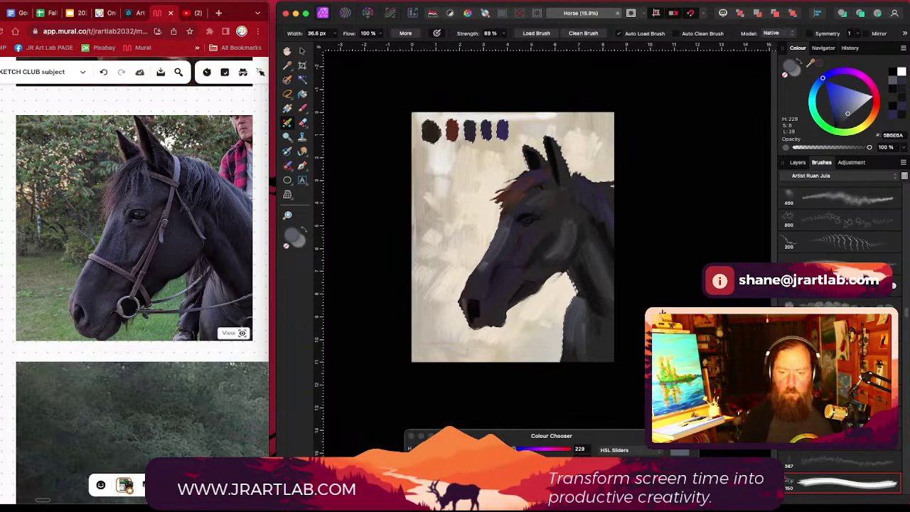
# Step: Darken the colour to 131316 and add fine dark strokes around the eye and mane with a 13.8 px brush
pyautogui.hscroll(1, 578, 286)
pyautogui.moveTo(524, 224); pyautogui.dragTo(530, 242)
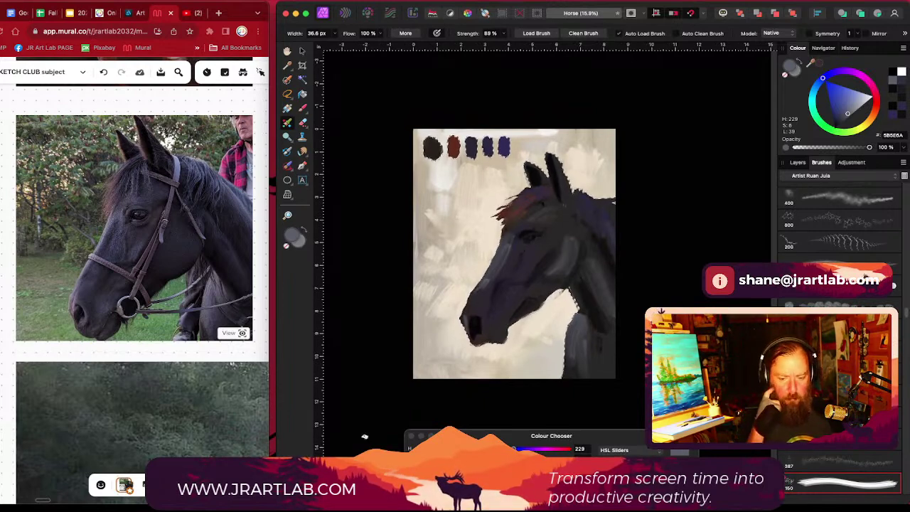
pyautogui.hscroll(-2, 547, 344)
pyautogui.scroll(-2, 547, 344)
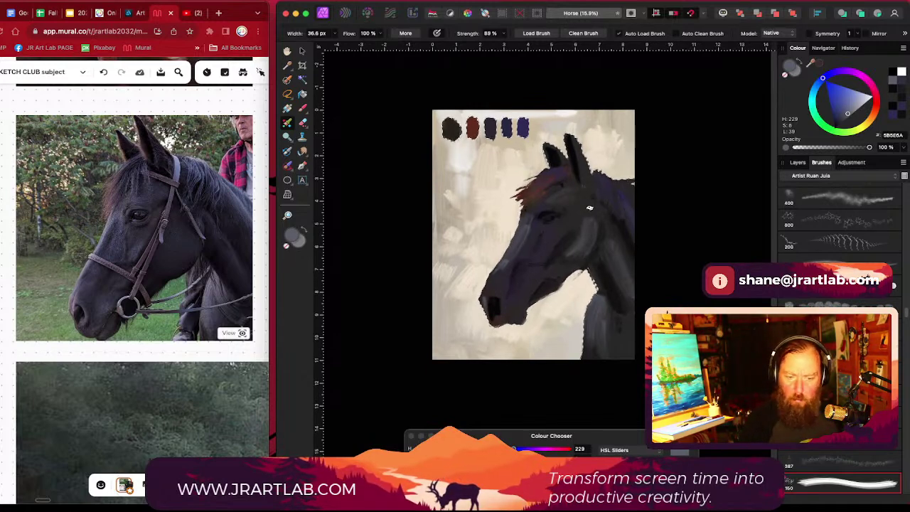
pyautogui.scroll(5, 599, 183)
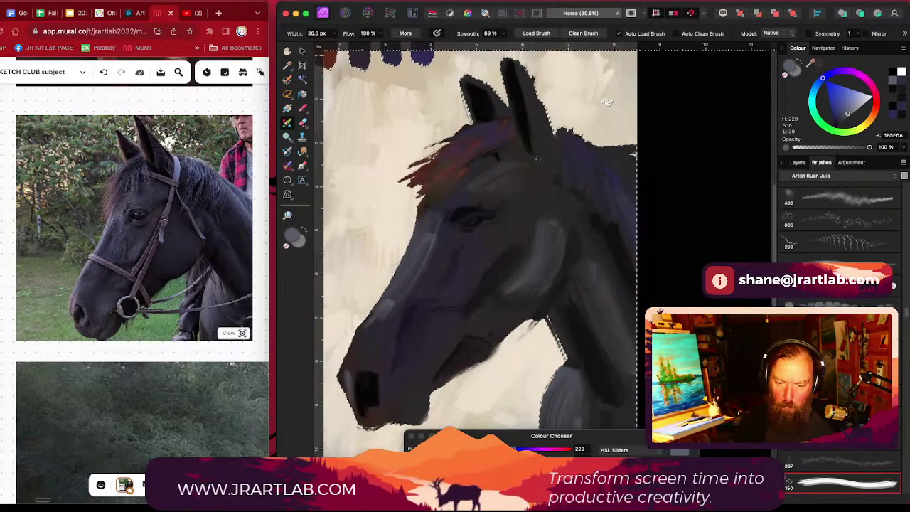
pyautogui.click(426, 475)
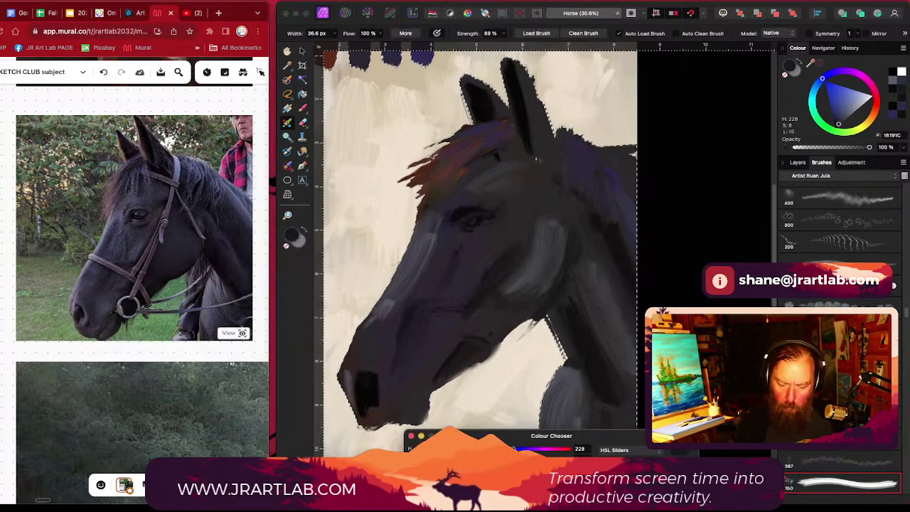
pyautogui.moveTo(579, 157); pyautogui.dragTo(577, 187)
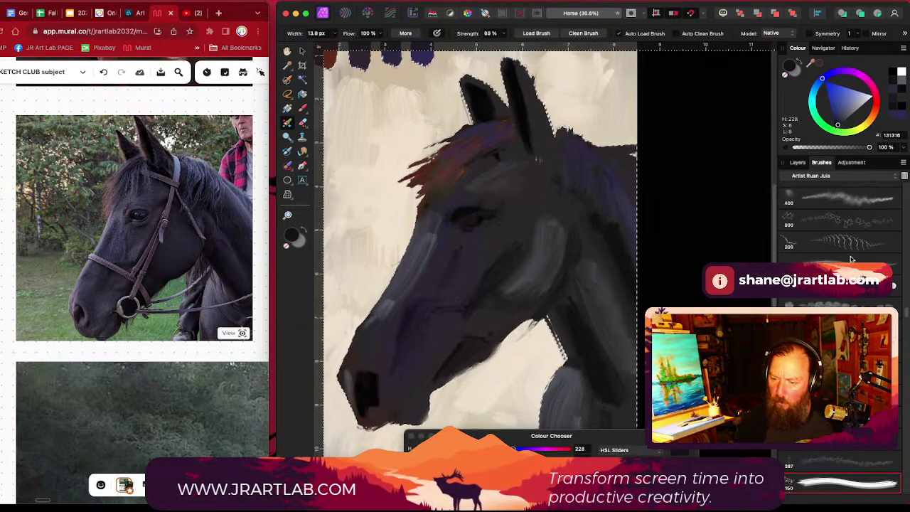
# Step: Choose another Artist Ruan Jula brush, size it to 20.2 px, darken the colour to 0B0C0D, and darken the eyeball
pyautogui.scroll(-10, 906, 316)
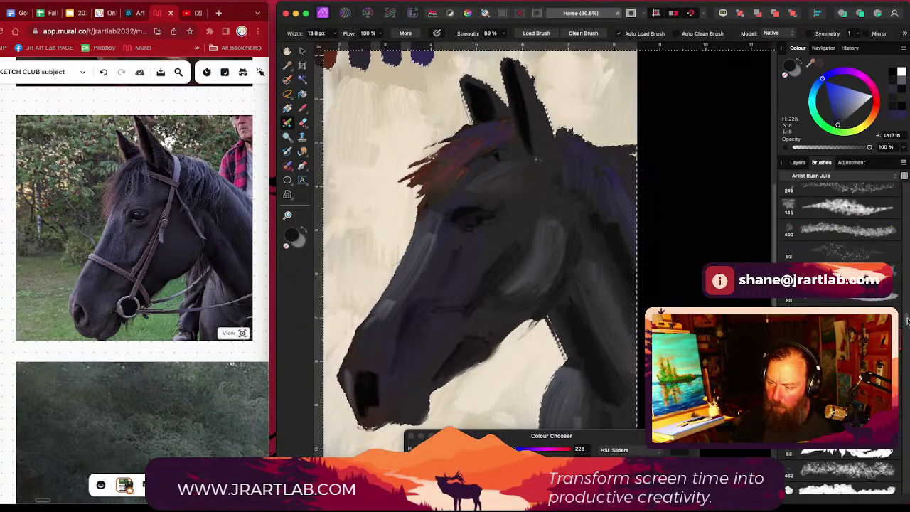
pyautogui.click(843, 333)
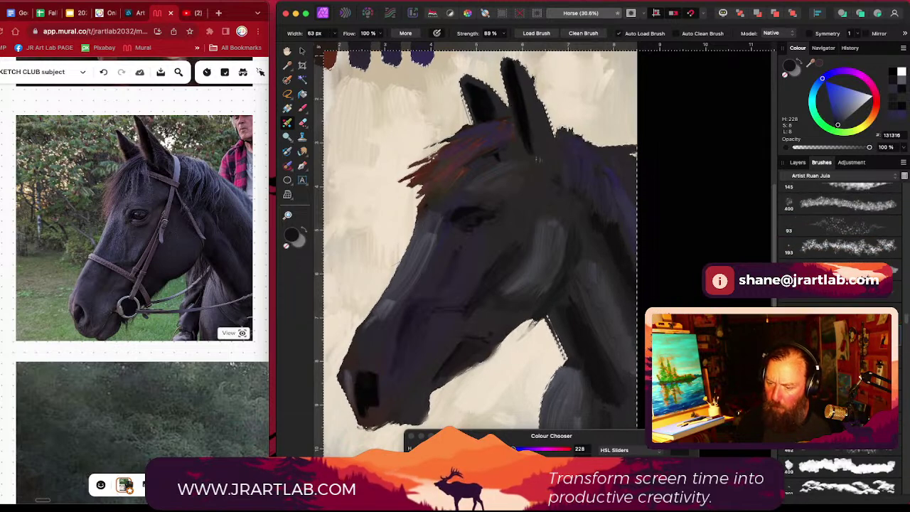
pyautogui.moveTo(427, 475); pyautogui.dragTo(422, 474)
pyautogui.press('[')
pyautogui.press('[')
pyautogui.press('[')
pyautogui.press('[')
pyautogui.press('[')
pyautogui.press('[')
pyautogui.click(467, 220)
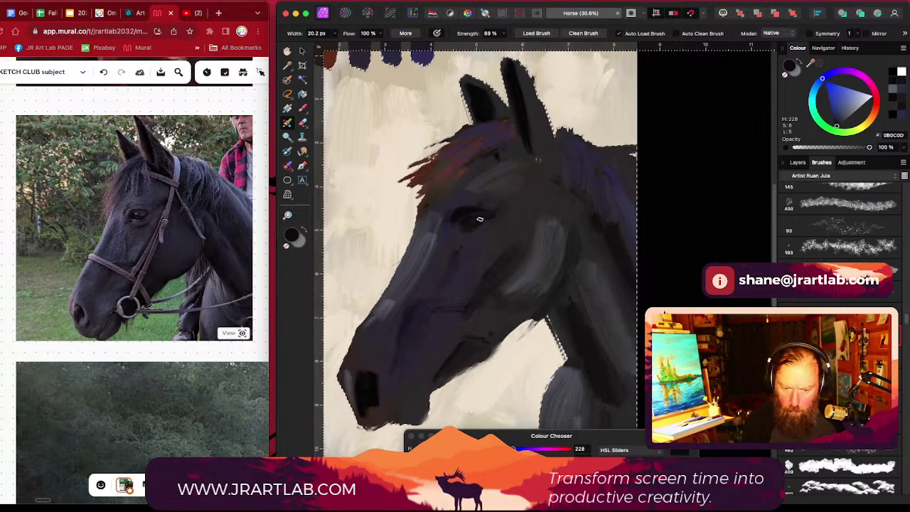
# Step: Lighten the colour to AFB3C4, paint the eye's reflection, and refine it at 12.4 px with grey 82858F
pyautogui.press('x')
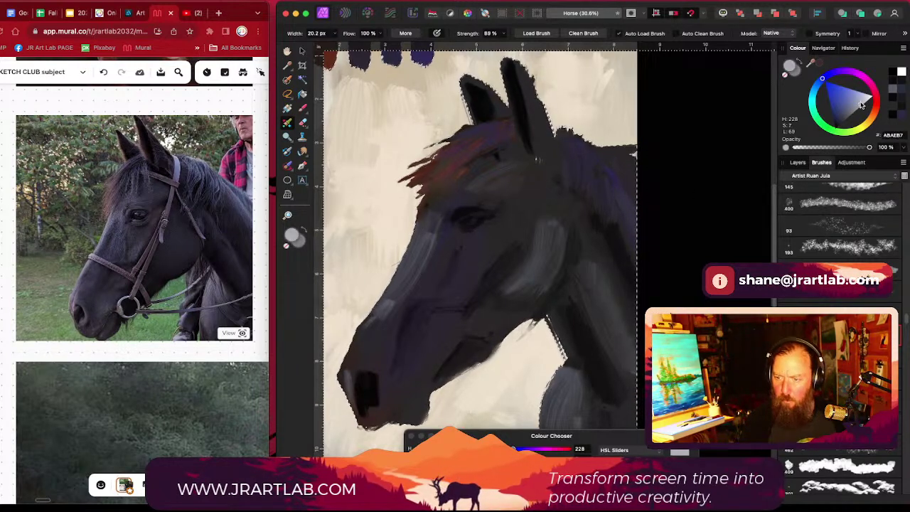
pyautogui.click(463, 220)
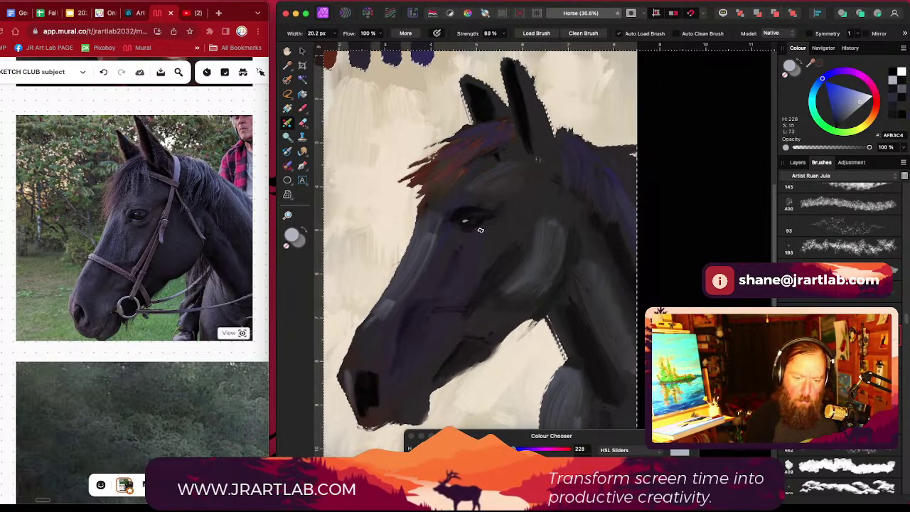
pyautogui.press('[')
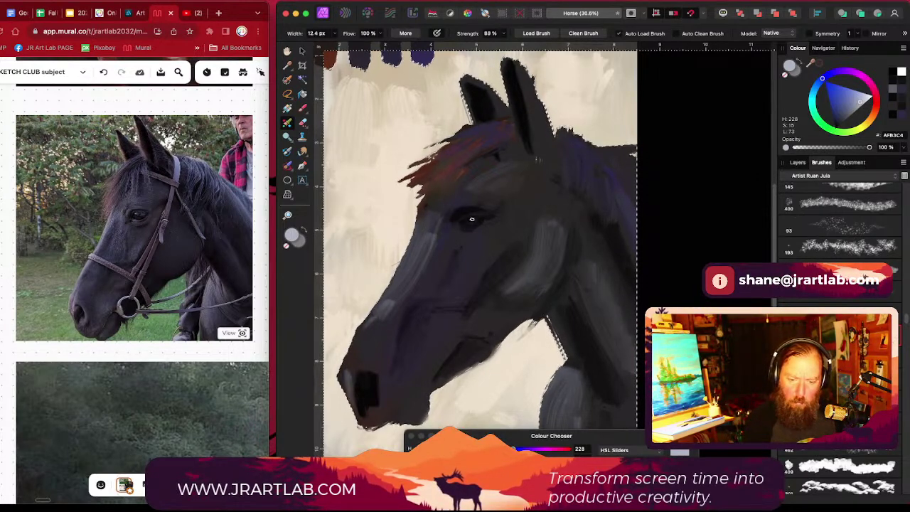
pyautogui.click(853, 108)
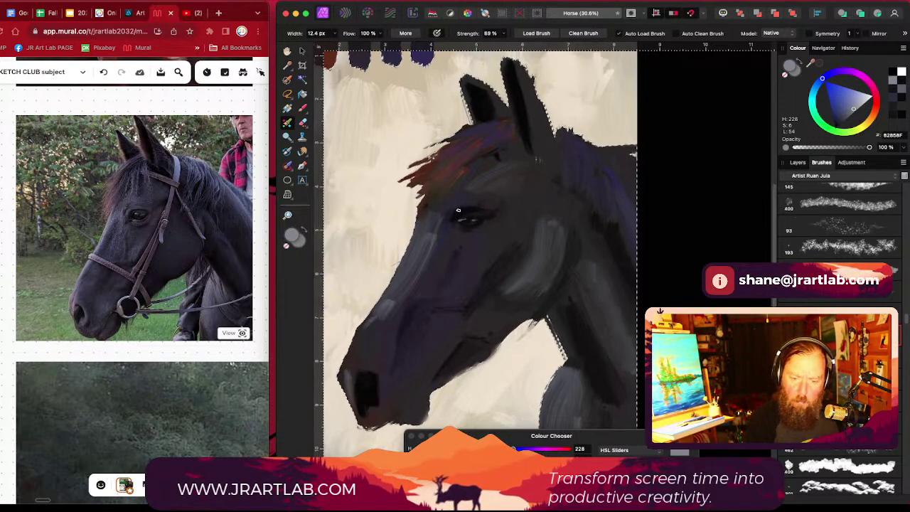
# Step: Model the eyelids, cheekbone and nose bridge at 35.4 px using grey 525252 and sampled colours 2A2230 and 505051
pyautogui.click(846, 118)
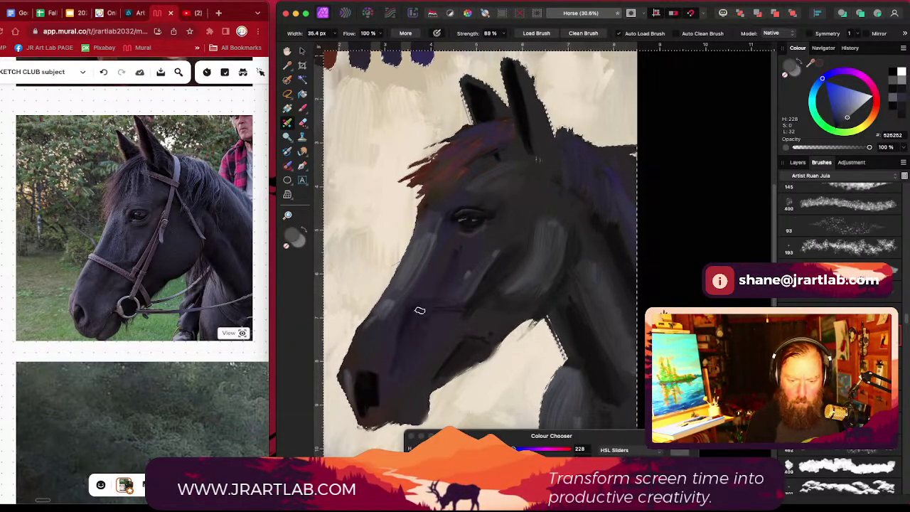
pyautogui.keyDown('alt'); pyautogui.click(454, 267); pyautogui.keyUp('alt')
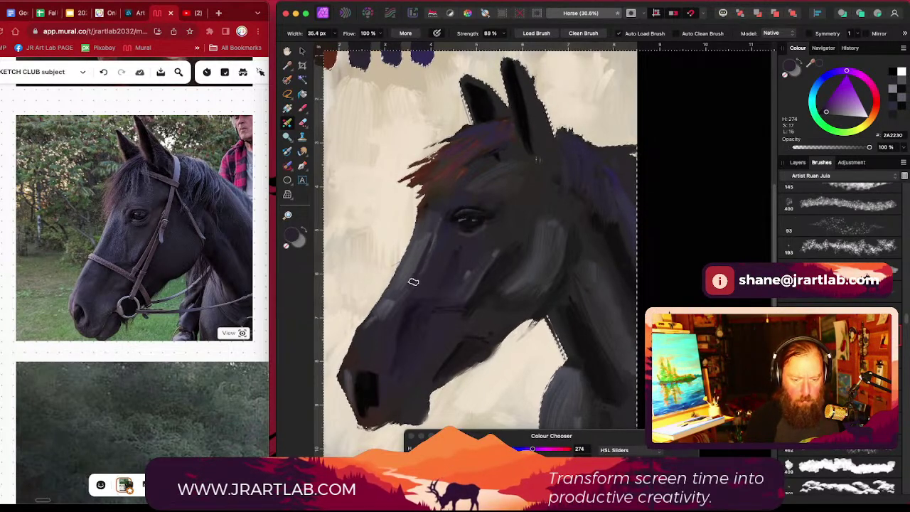
pyautogui.keyDown('alt'); pyautogui.click(390, 295); pyautogui.keyUp('alt')
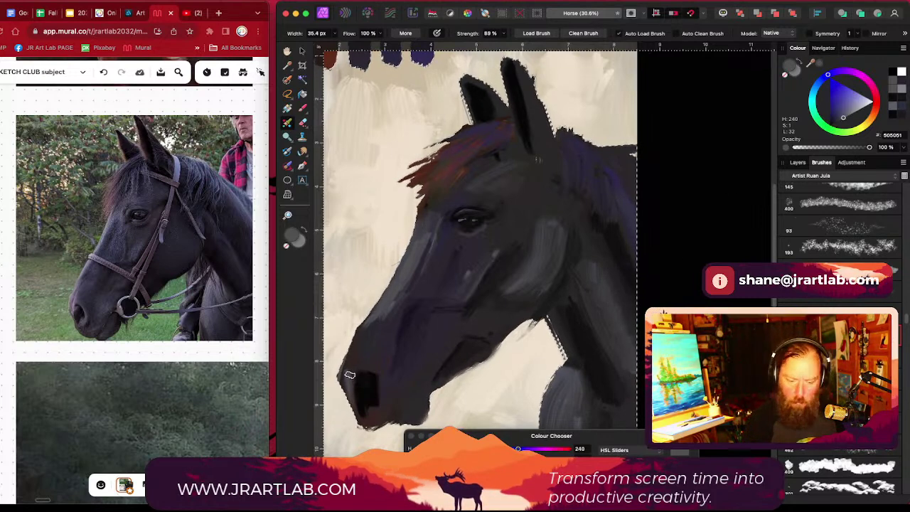
# Step: Sample brown 2E2623 from the forelock, darken it to 0F0D0C, and paint dark strands through the forelock at 35.4 px
pyautogui.moveTo(592, 279); pyautogui.dragTo(590, 290)
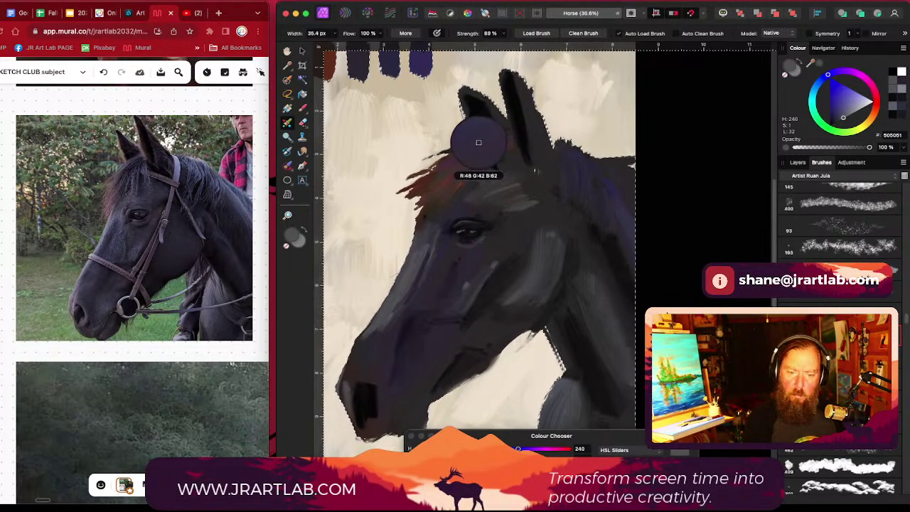
pyautogui.keyDown('alt'); pyautogui.click(474, 176); pyautogui.keyUp('alt')
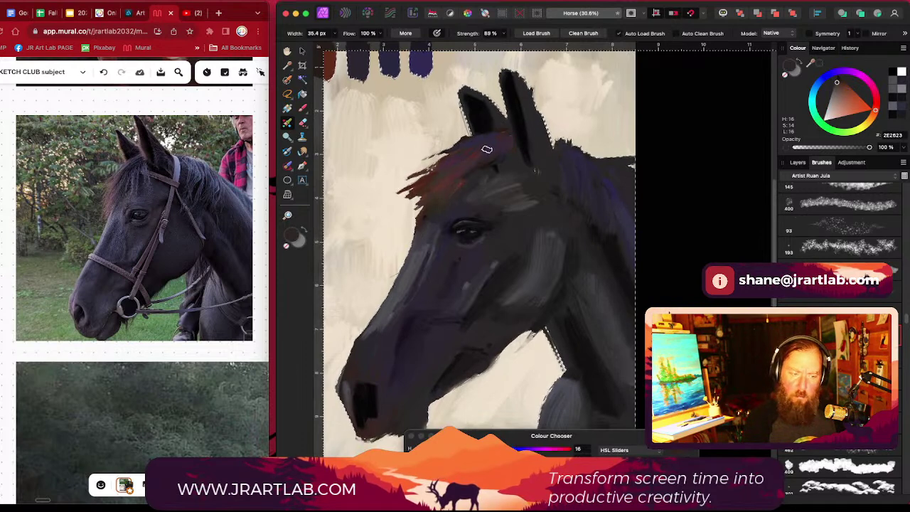
pyautogui.moveTo(487, 149); pyautogui.dragTo(475, 191)
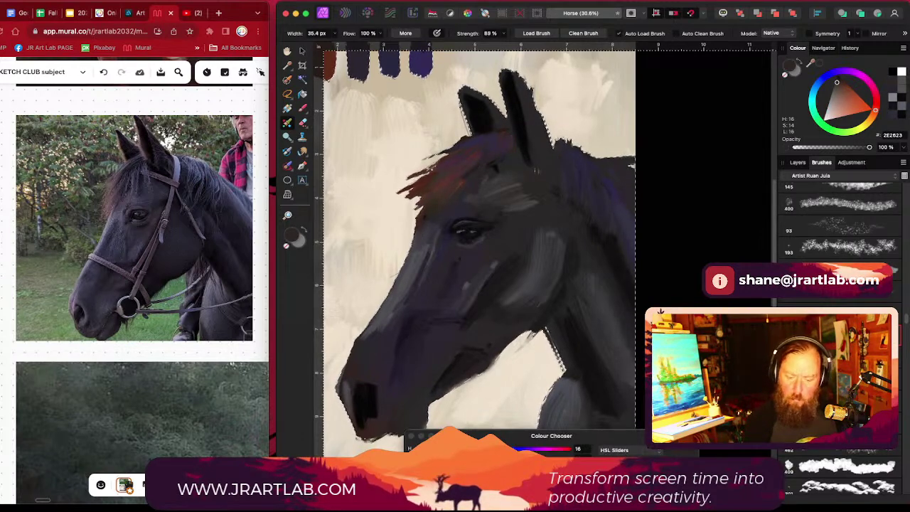
pyautogui.moveTo(444, 477); pyautogui.dragTo(427, 477)
pyautogui.moveTo(483, 154); pyautogui.dragTo(466, 196)
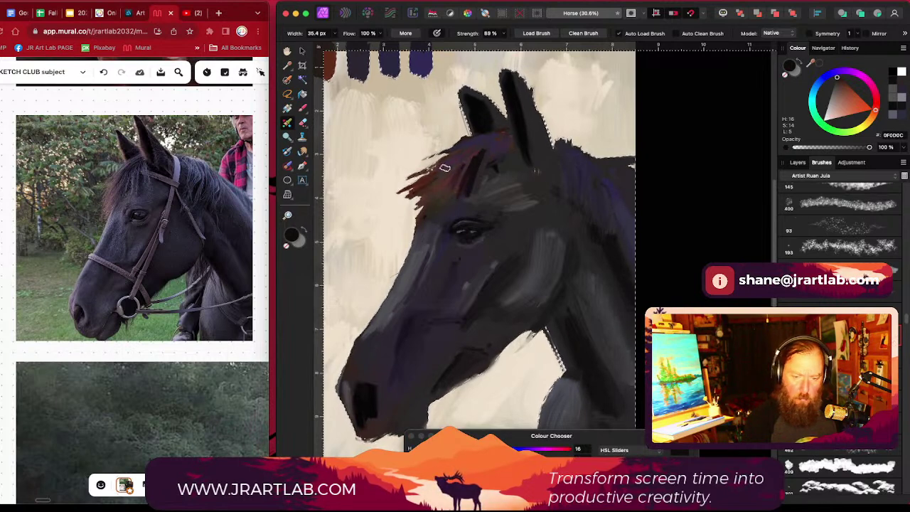
pyautogui.moveTo(445, 168); pyautogui.dragTo(406, 189)
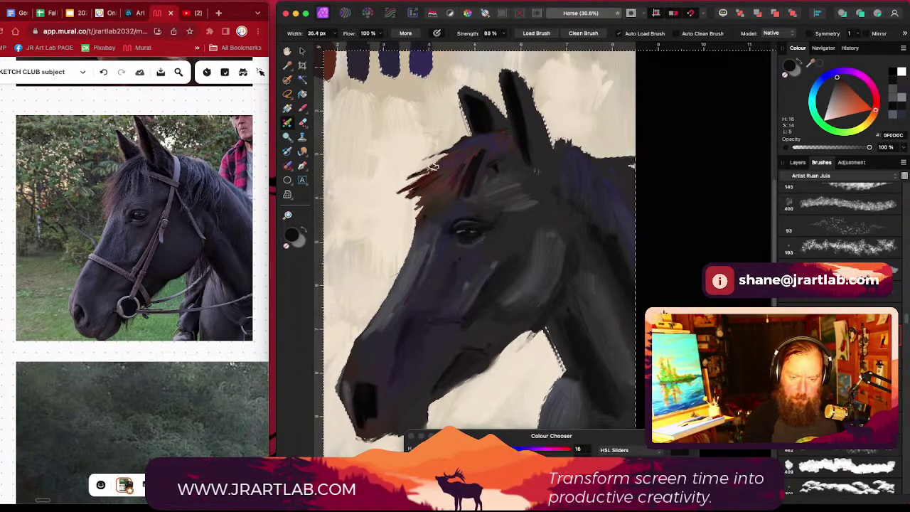
pyautogui.moveTo(491, 156); pyautogui.dragTo(476, 190)
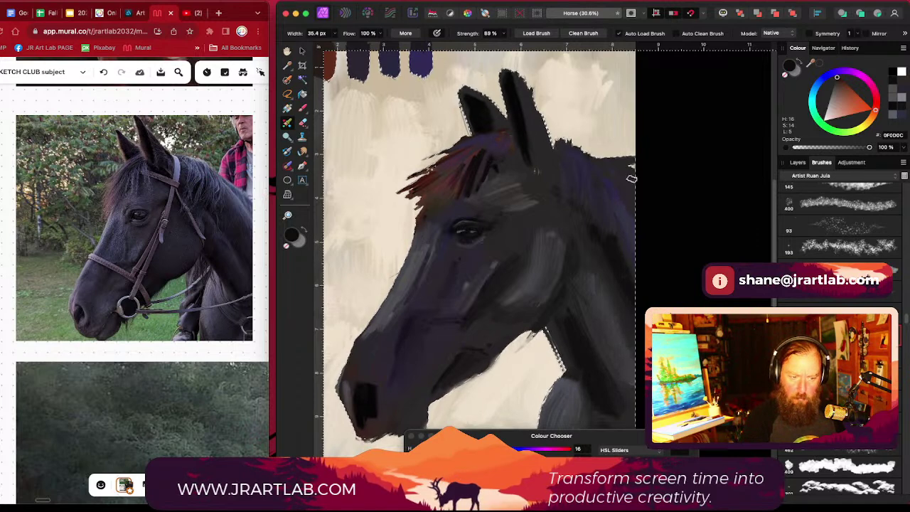
# Step: Paint dark strands into the mane and deepen the cheek and lower jaw shadows, using brush sizes of 50.3 and 36.4 px
pyautogui.moveTo(579, 166); pyautogui.dragTo(580, 219)
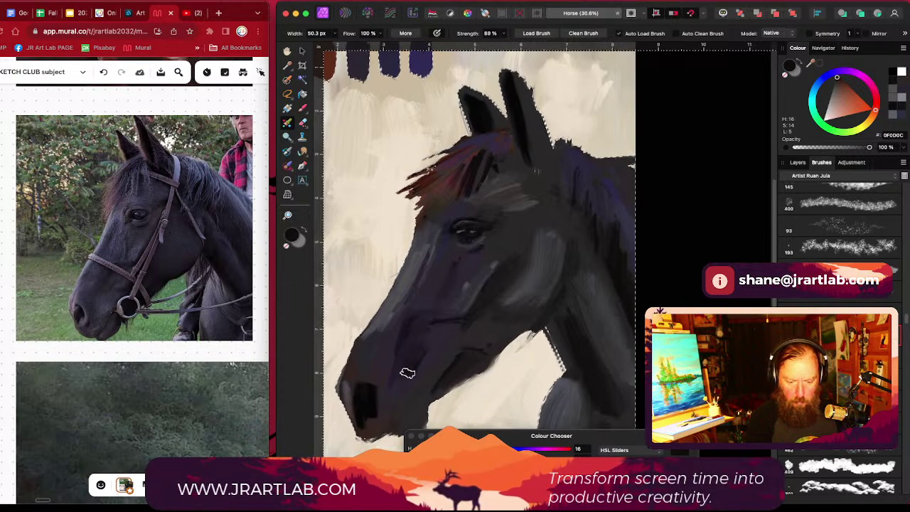
pyautogui.scroll(-5, 625, 299)
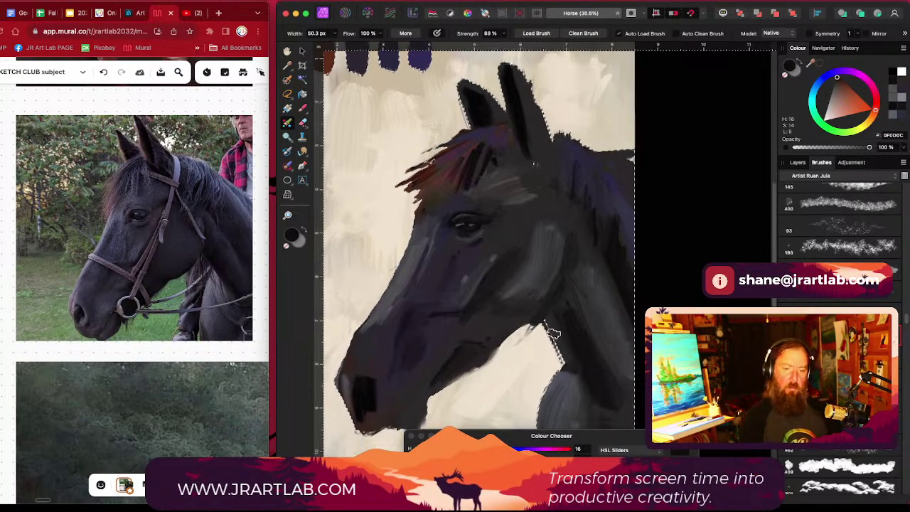
pyautogui.moveTo(444, 333)
pyautogui.mouseDown()
pyautogui.moveTo(468, 313)
pyautogui.moveTo(435, 337)
pyautogui.moveTo(479, 303)
pyautogui.moveTo(443, 329)
pyautogui.moveTo(466, 300)
pyautogui.moveTo(478, 303)
pyautogui.moveTo(440, 333)
pyautogui.mouseUp()
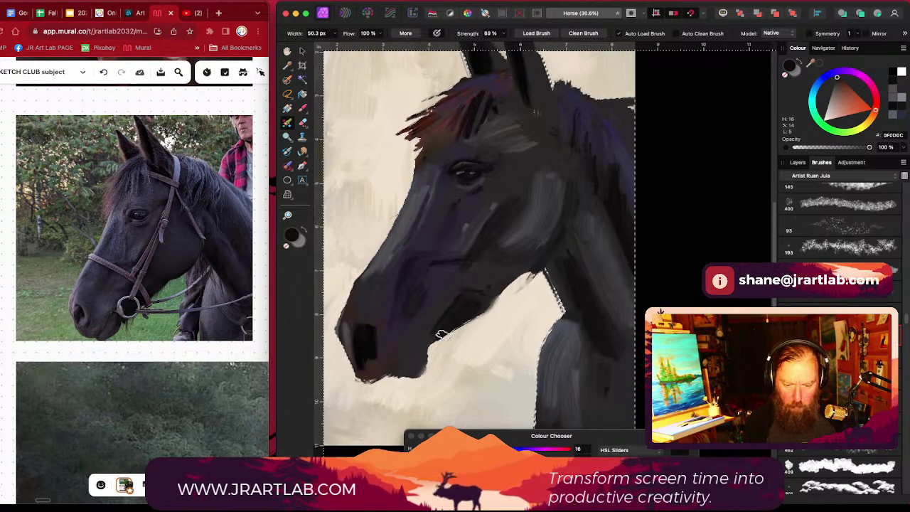
pyautogui.press('[')
pyautogui.press('[')
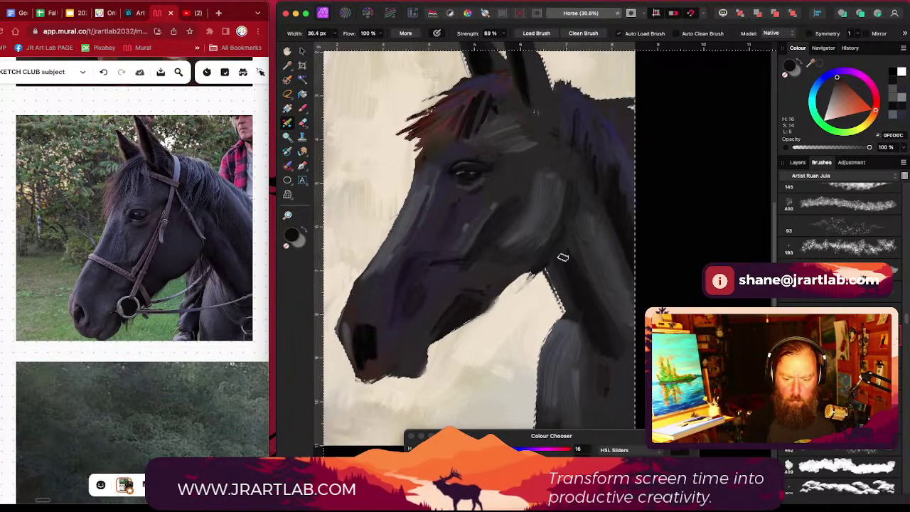
# Step: Clear the selection and clean up the horse's edge under the jaw with a 28.4 px eraser
pyautogui.click(519, 13)
pyautogui.click(304, 123)
pyautogui.press('b')
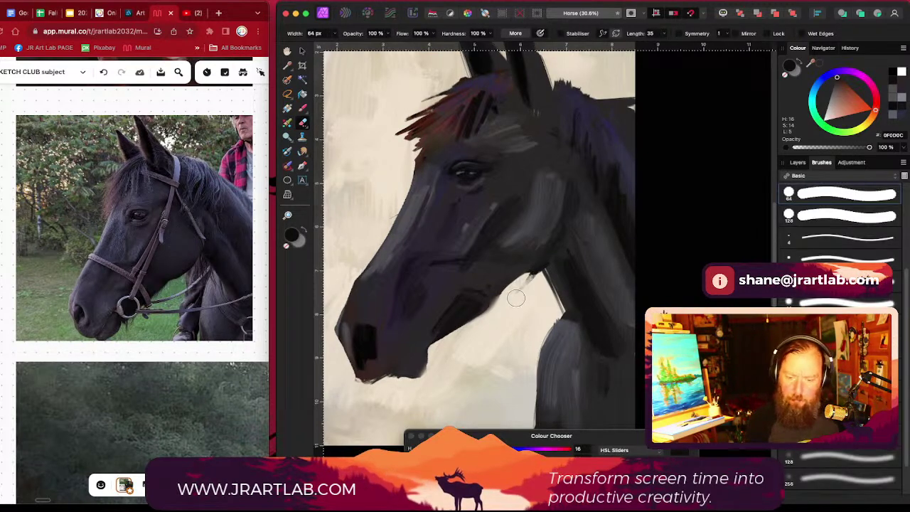
pyautogui.press('[')
pyautogui.press('[')
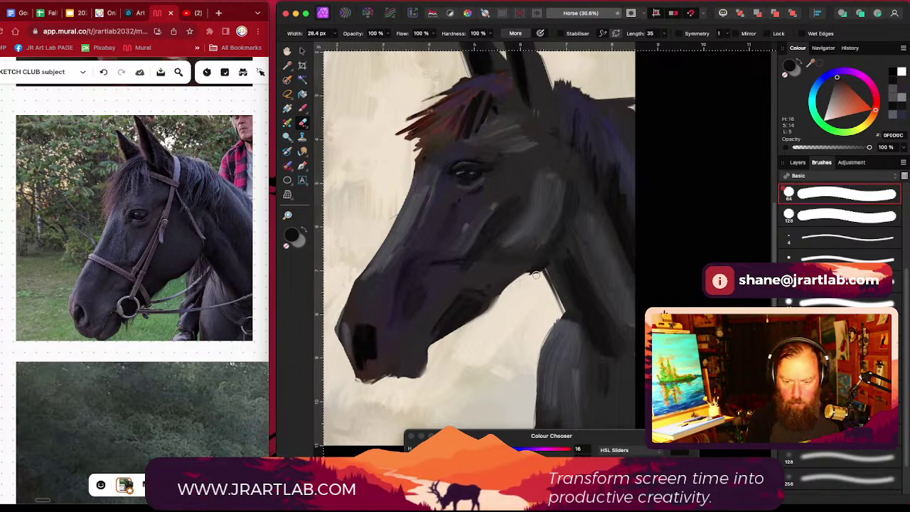
pyautogui.scroll(3, 585, 313)
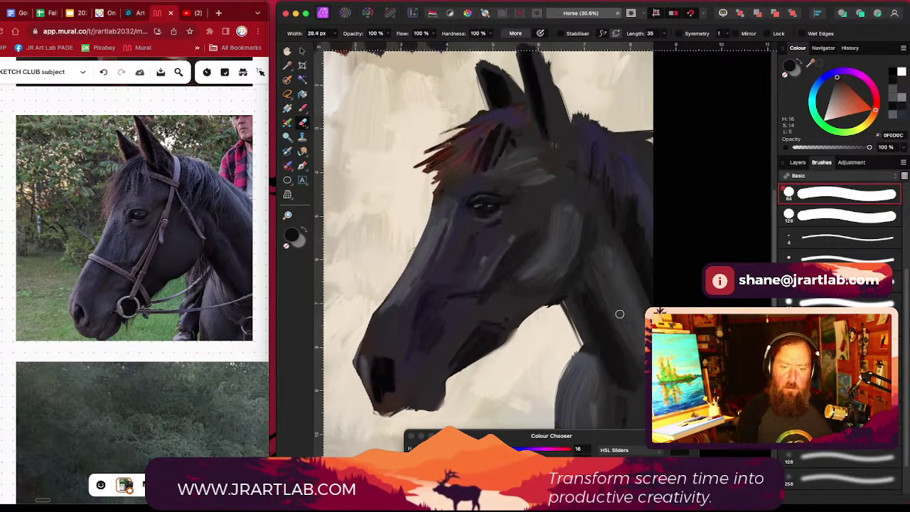
pyautogui.scroll(2, 604, 306)
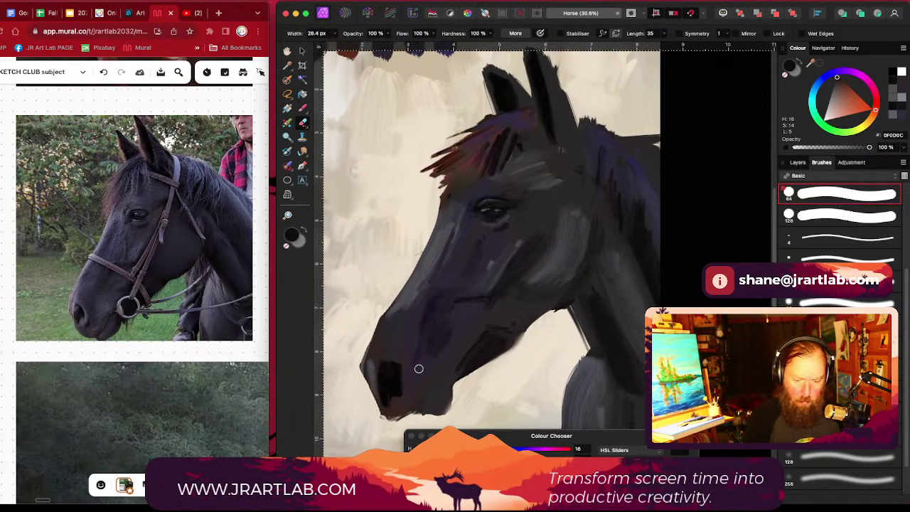
# Step: Sample near-black 090607 from the nostril and paint the horse's mouth line around the muzzle with a 16.1 px mixer brush
pyautogui.press(']')
pyautogui.hscroll(-1, 420, 373)
pyautogui.hscroll(-1, 434, 384)
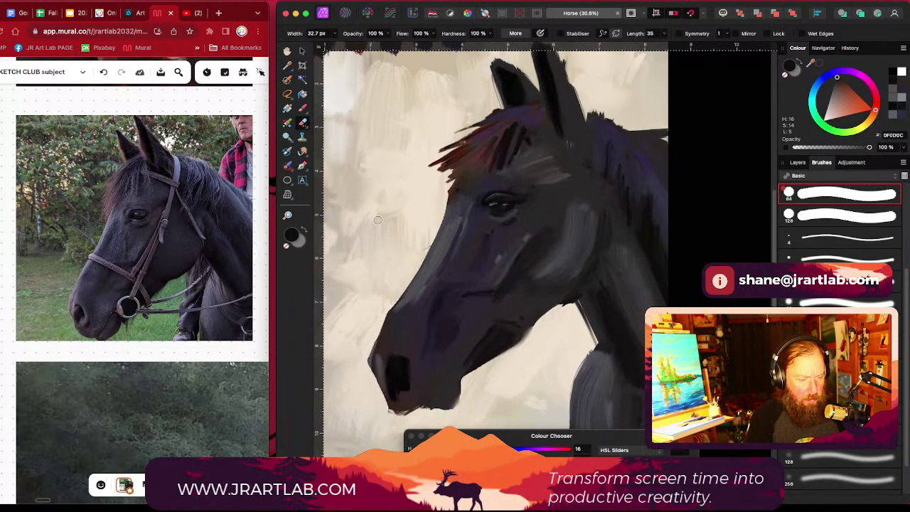
pyautogui.click(287, 122)
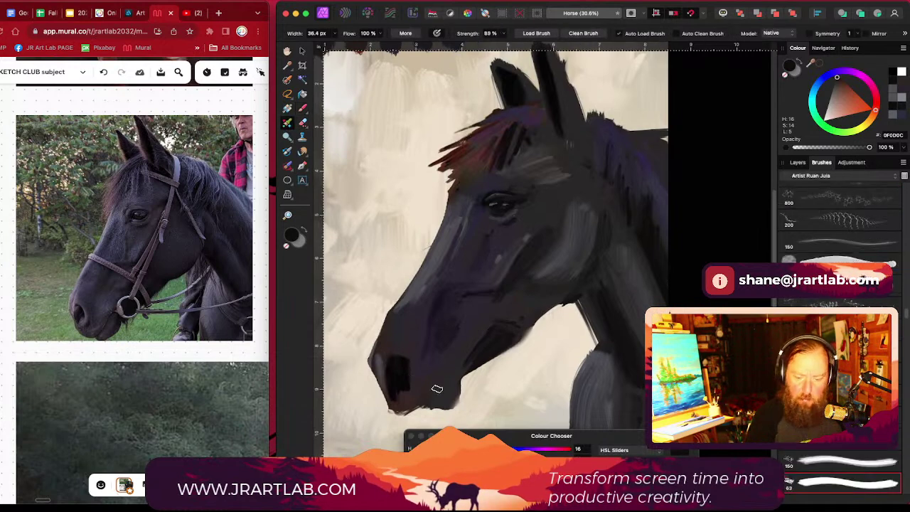
pyautogui.press('[')
pyautogui.hscroll(-1, 433, 381)
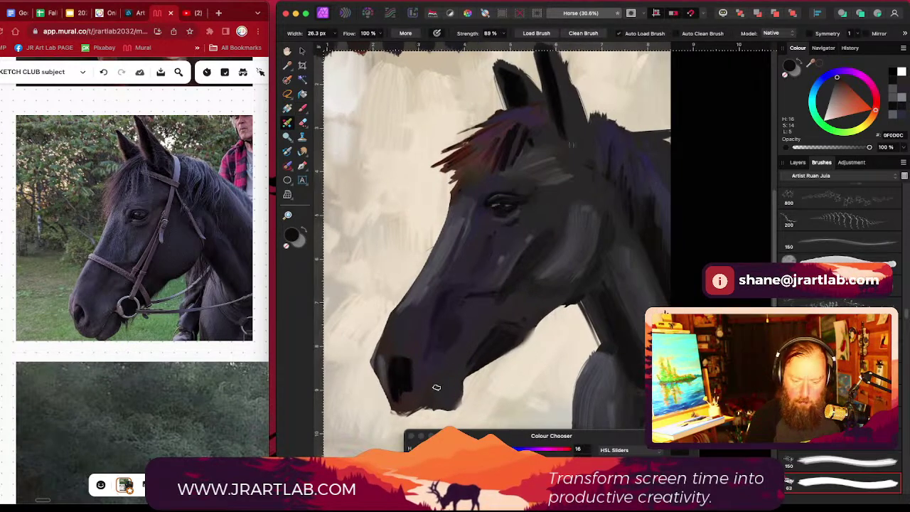
pyautogui.keyDown('alt'); pyautogui.click(401, 375); pyautogui.keyUp('alt')
pyautogui.press('[')
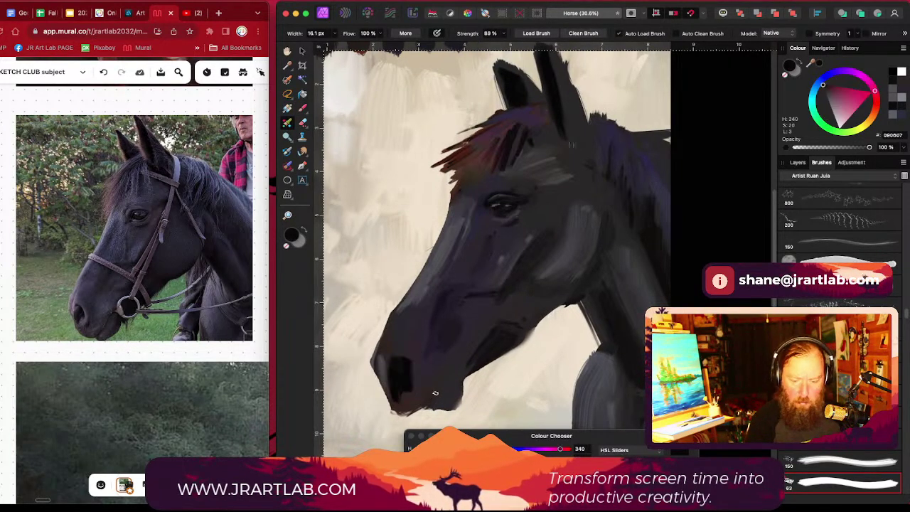
pyautogui.moveTo(437, 386); pyautogui.dragTo(424, 405)
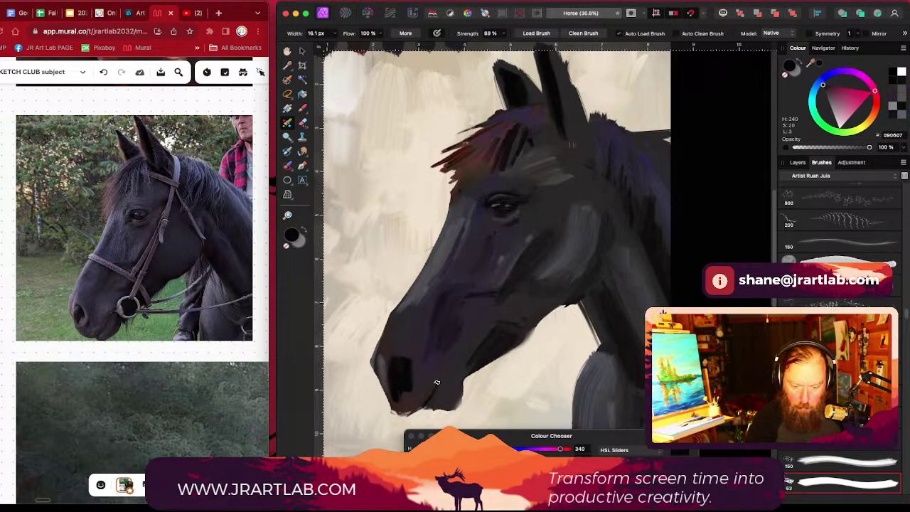
pyautogui.moveTo(432, 392)
pyautogui.mouseDown()
pyautogui.moveTo(411, 412)
pyautogui.moveTo(396, 411)
pyautogui.mouseUp()
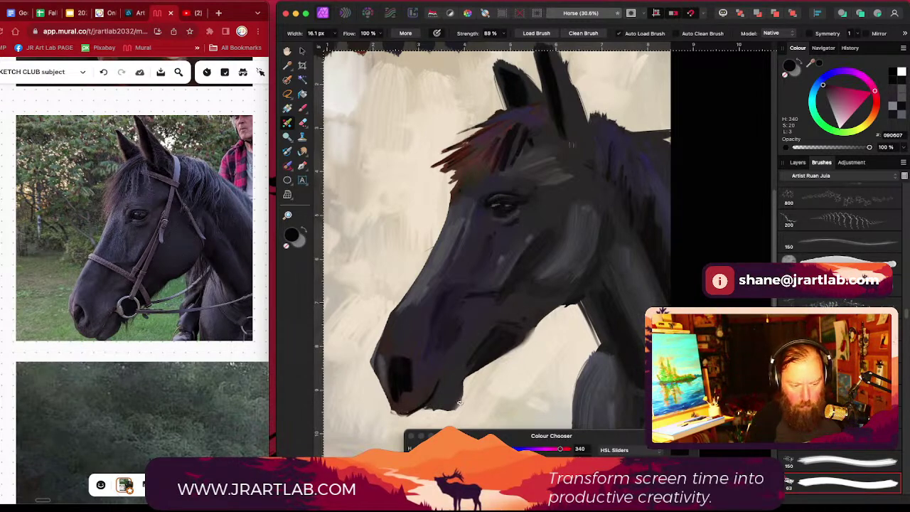
# Step: Add a Brightness / Contrast adjustment directly above the painted background layer and strongly lower its brightness
pyautogui.click(302, 122)
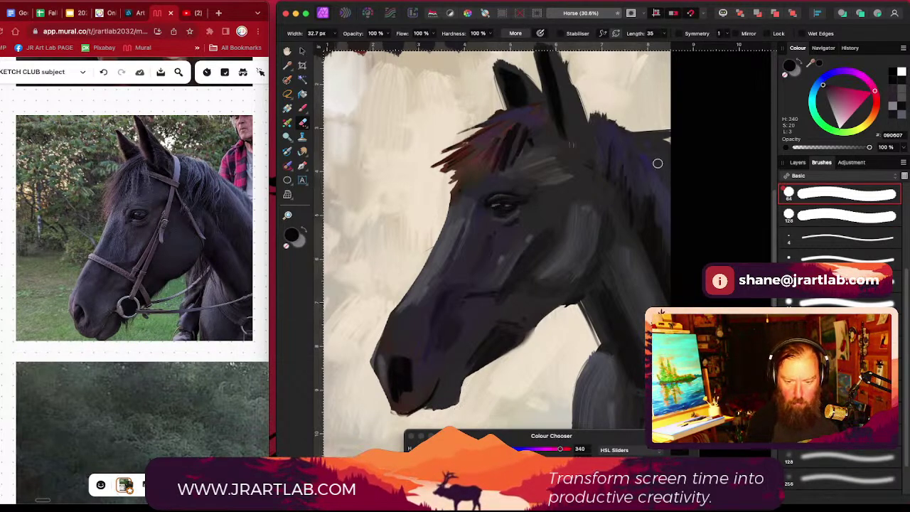
pyautogui.hscroll(1, 653, 171)
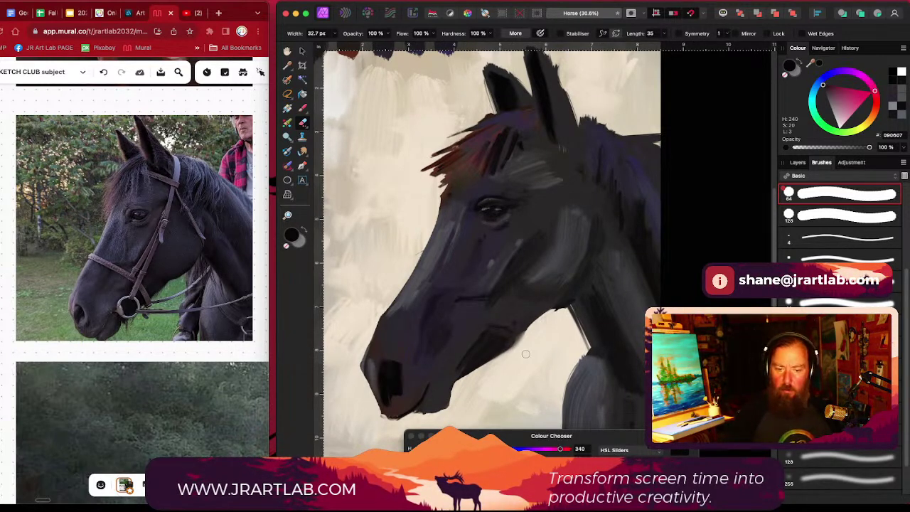
pyautogui.scroll(1, 526, 354)
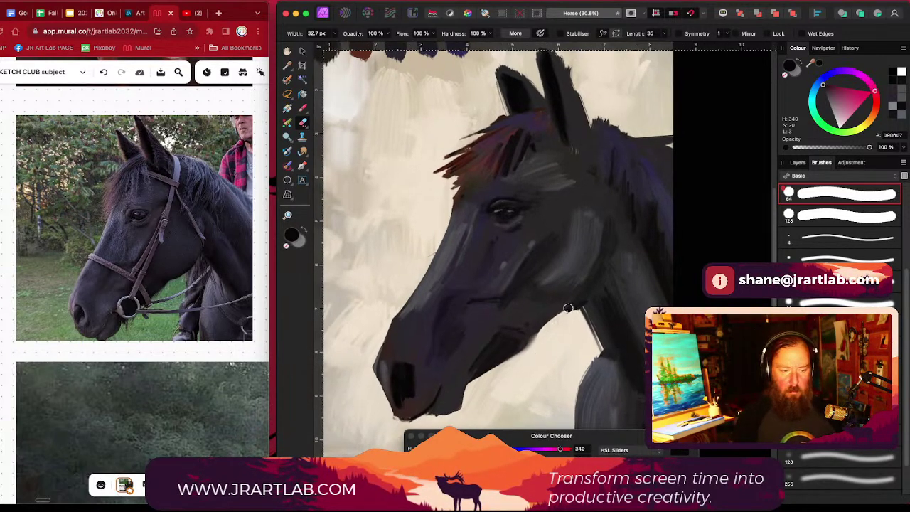
pyautogui.click(801, 164)
pyautogui.click(840, 230)
pyautogui.scroll(-2, 613, 297)
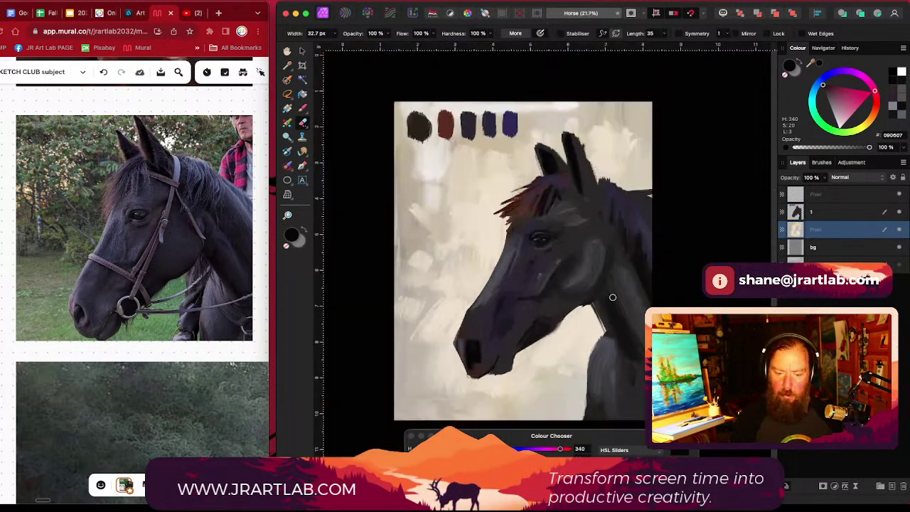
pyautogui.scroll(-3, 612, 297)
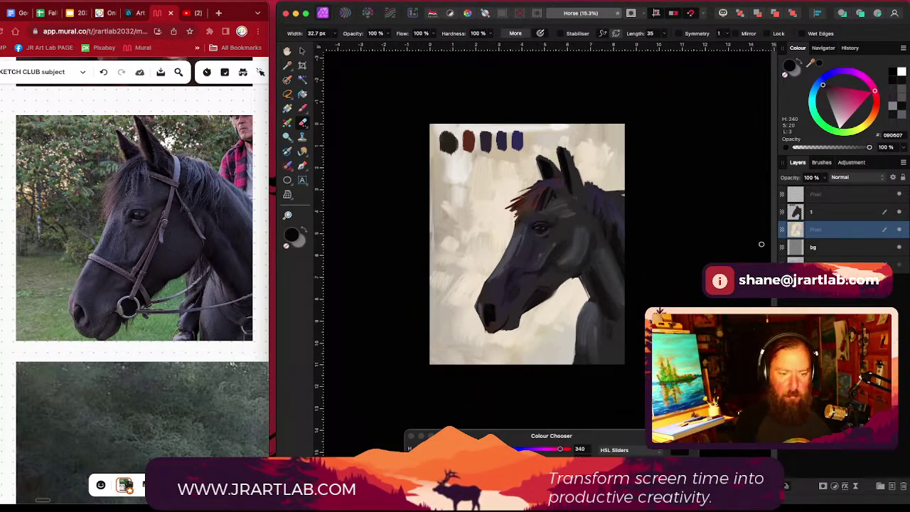
pyautogui.click(851, 162)
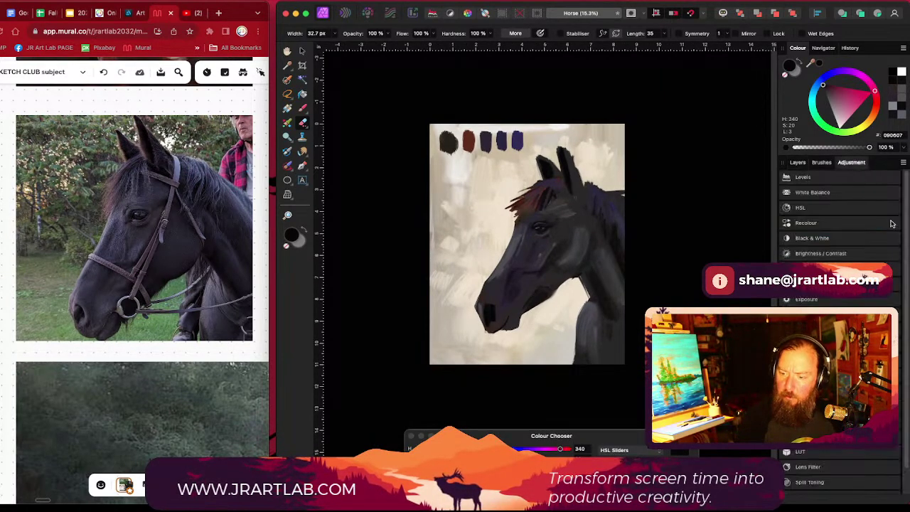
pyautogui.moveTo(821, 258)
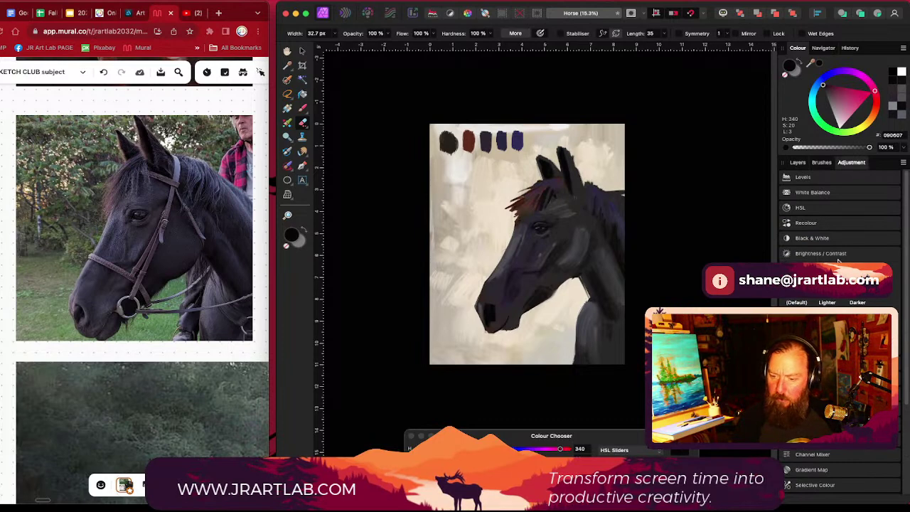
pyautogui.click(820, 256)
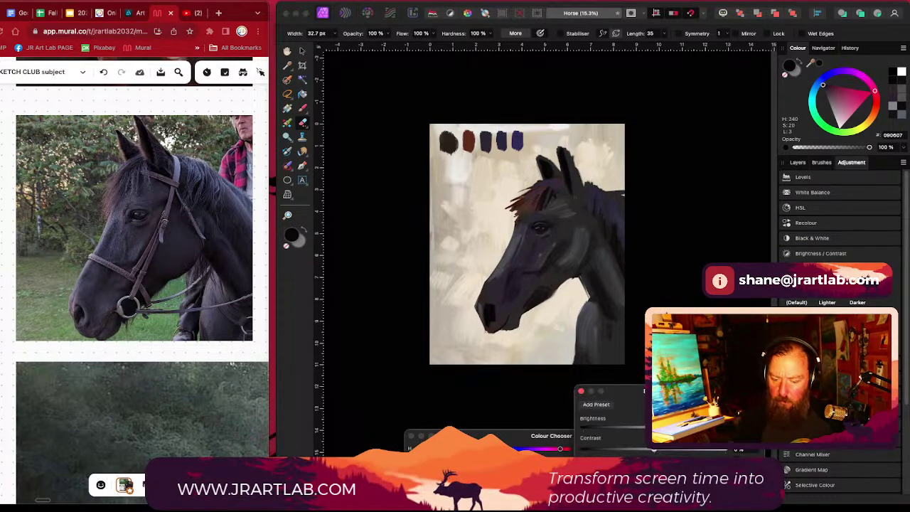
pyautogui.moveTo(648, 427)
pyautogui.mouseDown()
pyautogui.moveTo(582, 441)
pyautogui.moveTo(596, 439)
pyautogui.mouseUp()
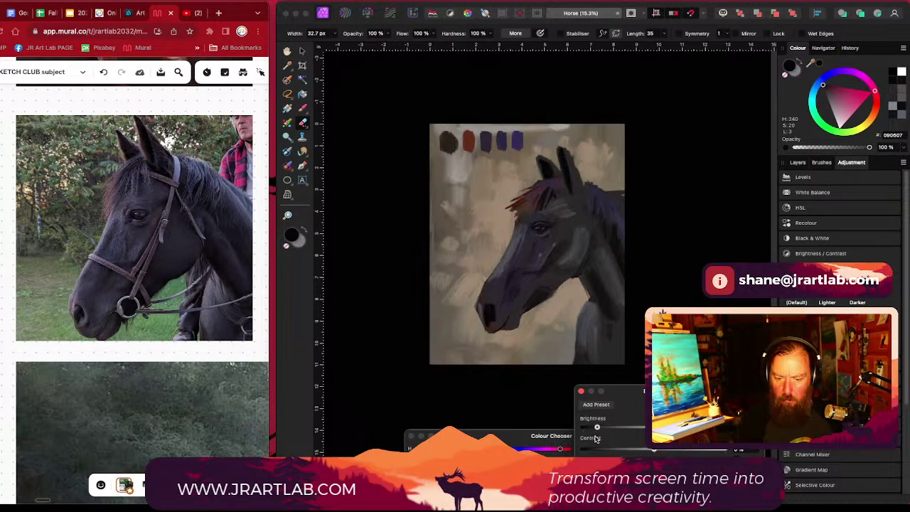
pyautogui.click(580, 391)
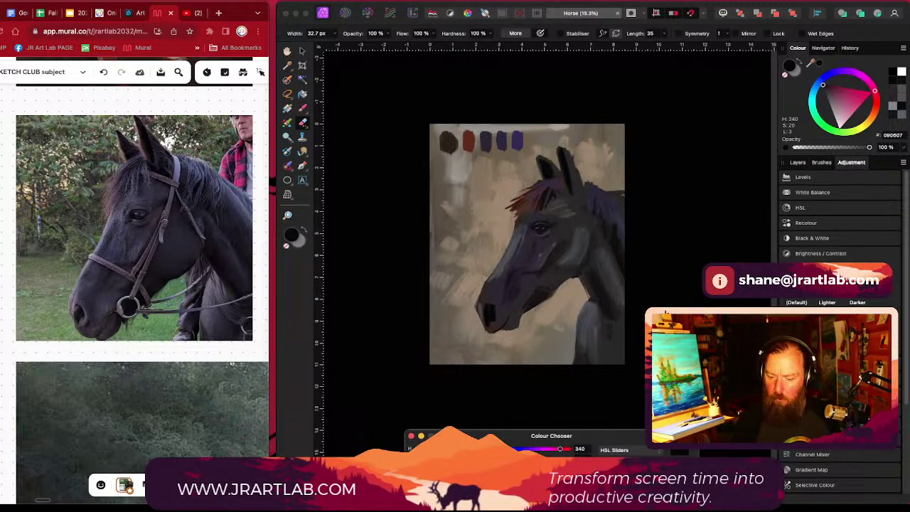
# Step: Raise the adjustment's brightness to a milder background darkening, comparing the painting with the adjustment off and on
pyautogui.click(821, 164)
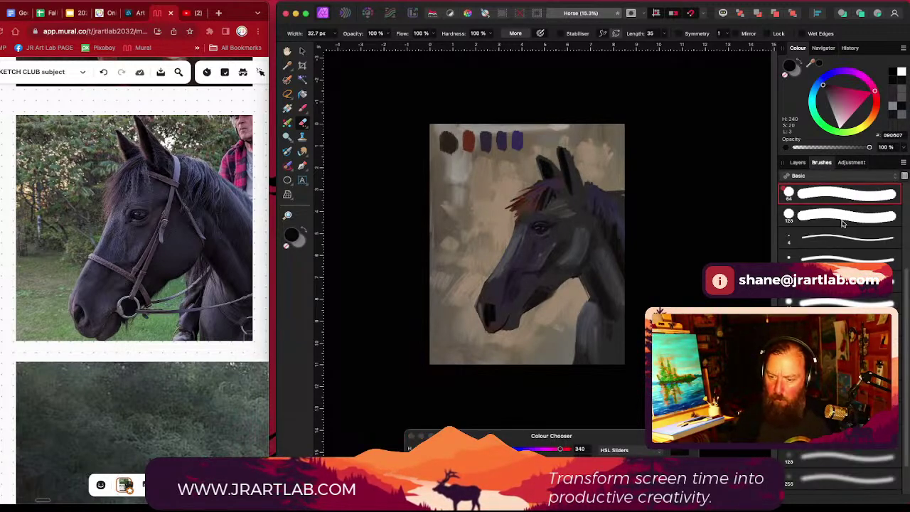
pyautogui.click(799, 163)
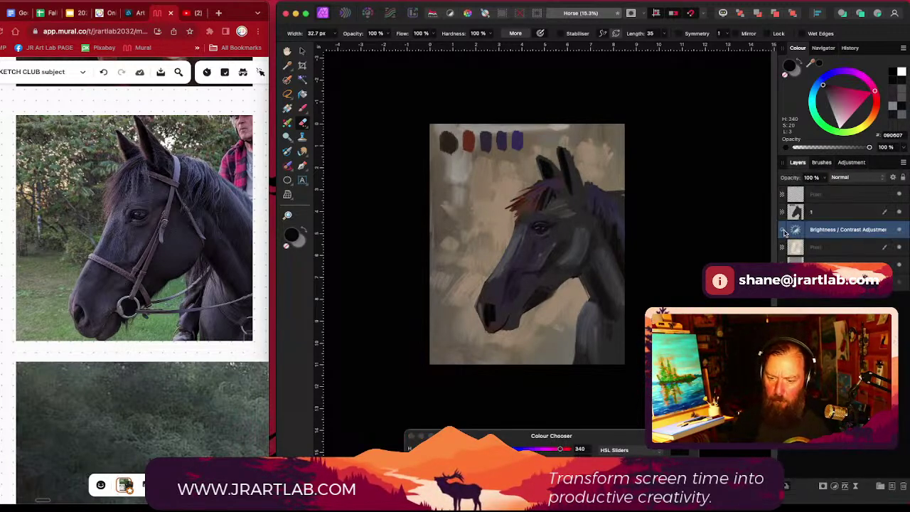
pyautogui.click(899, 229)
pyautogui.click(899, 229)
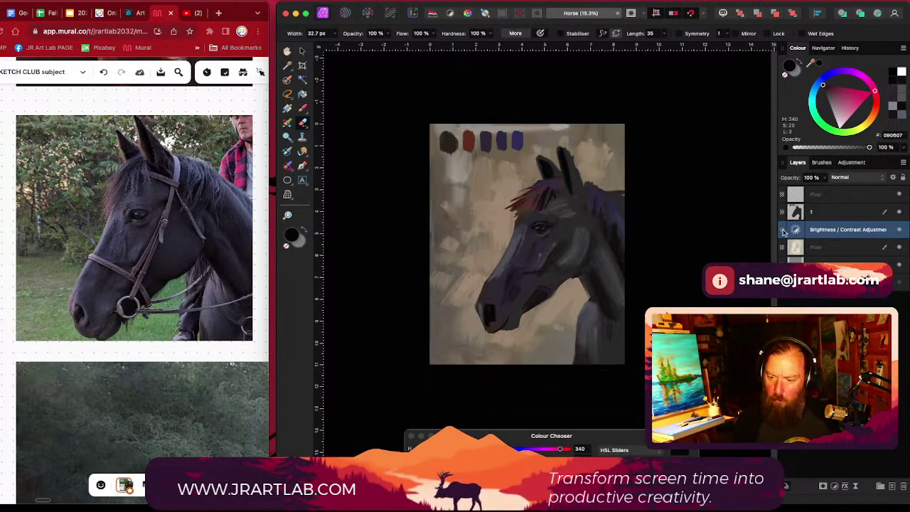
pyautogui.doubleClick(795, 230)
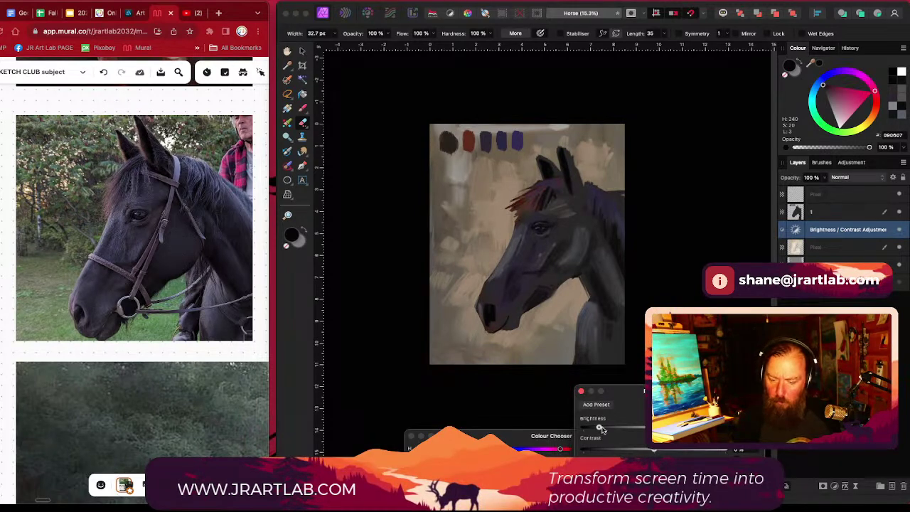
pyautogui.moveTo(597, 427); pyautogui.dragTo(623, 428)
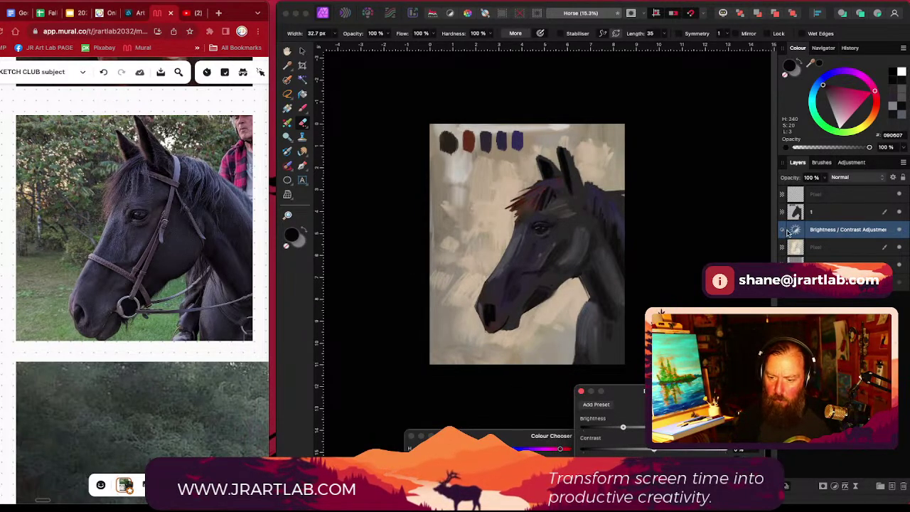
pyautogui.click(900, 231)
pyautogui.click(899, 231)
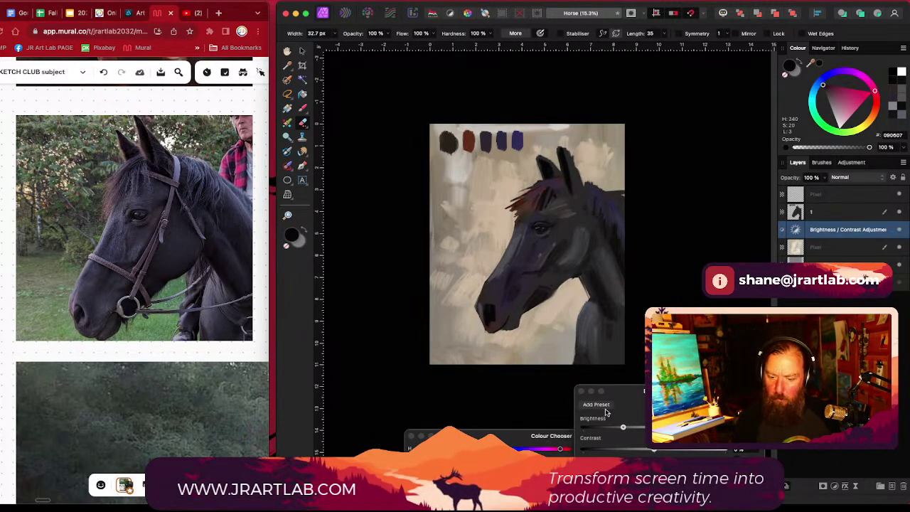
pyautogui.moveTo(640, 212); pyautogui.dragTo(650, 242)
pyautogui.scroll(-2, 648, 242)
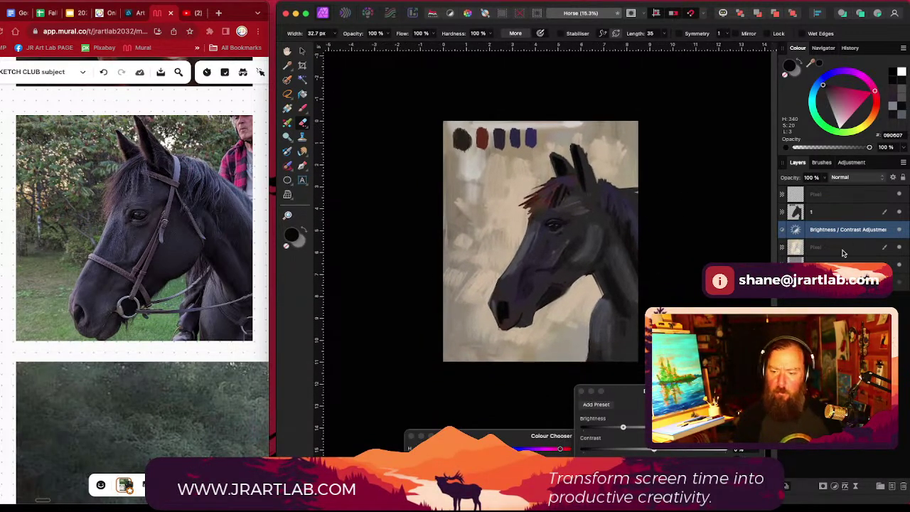
pyautogui.click(580, 391)
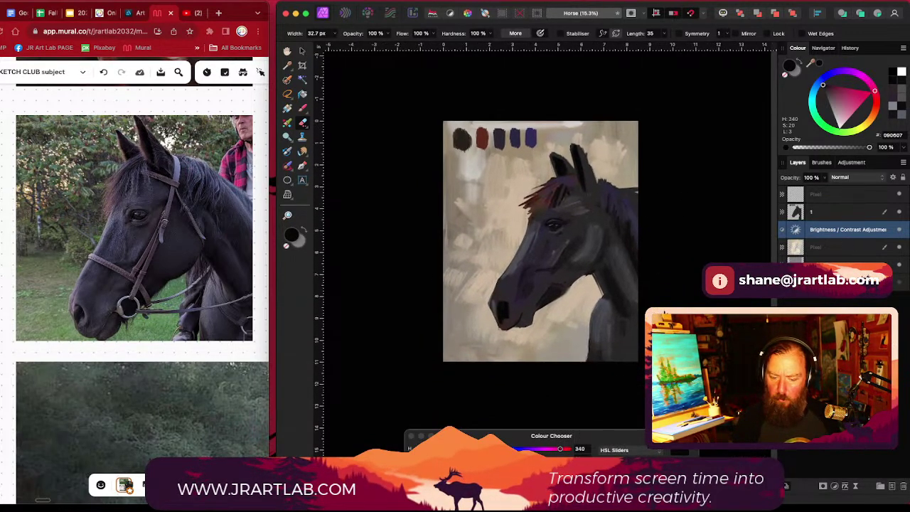
# Step: Compare the painting without the adjustment, lower its brightness slightly, and merge the adjustment into the painted background layer
pyautogui.click(836, 247)
pyautogui.click(828, 235)
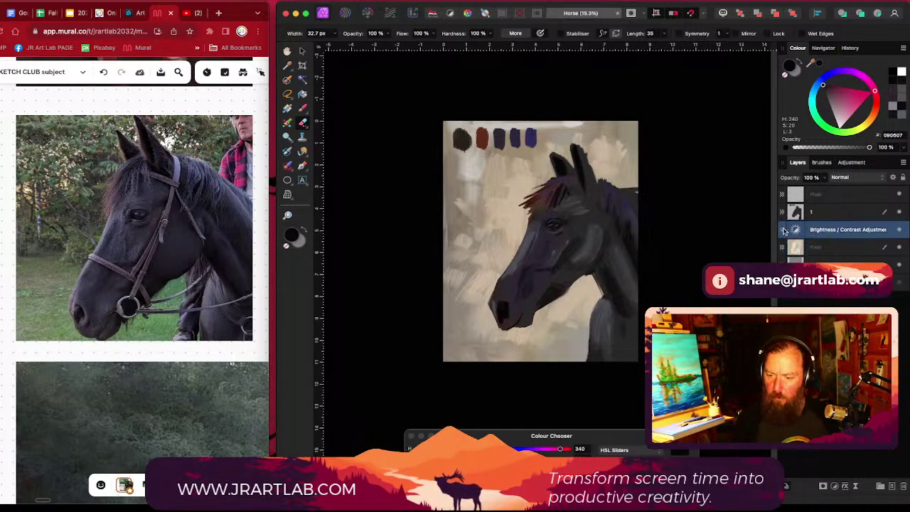
pyautogui.click(899, 230)
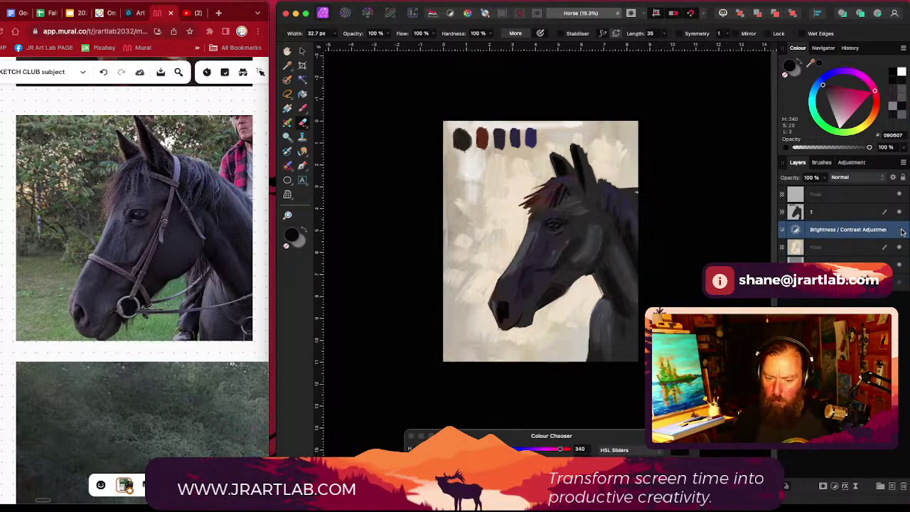
pyautogui.click(899, 231)
pyautogui.doubleClick(798, 234)
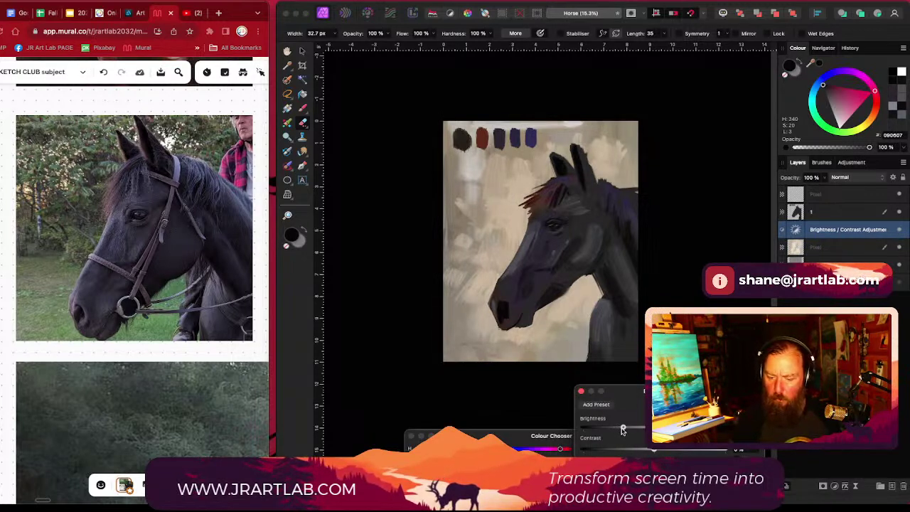
pyautogui.moveTo(623, 429); pyautogui.dragTo(614, 429)
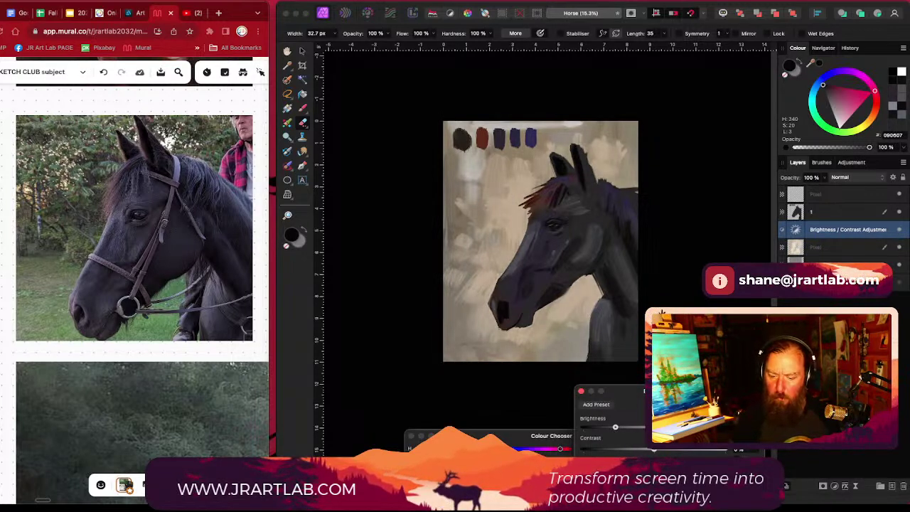
pyautogui.click(581, 392)
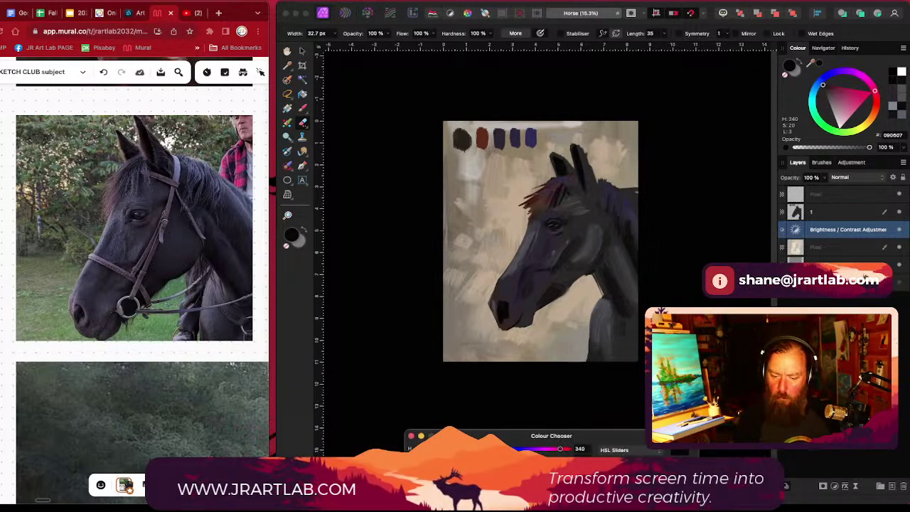
pyautogui.rightClick(843, 230)
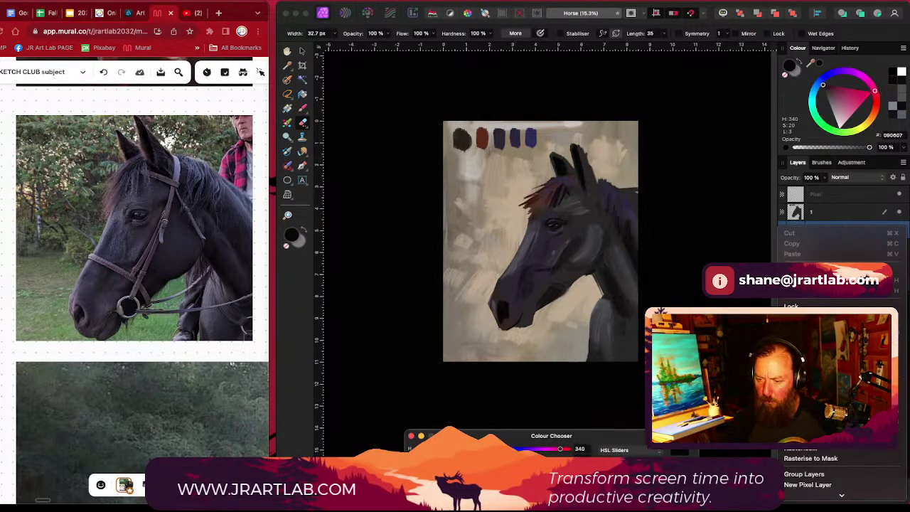
pyautogui.click(833, 385)
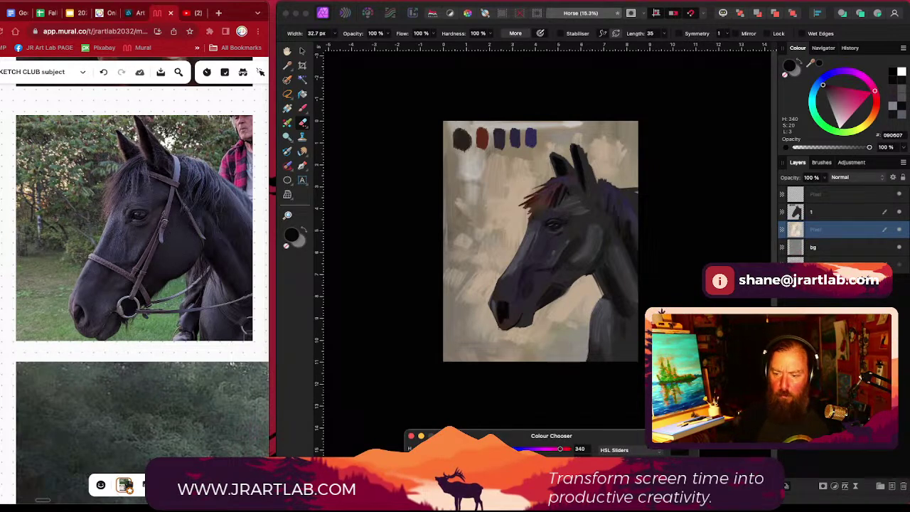
# Step: Make the horse layer 1 the active layer for retouching the neck and mane
pyautogui.click(827, 216)
pyautogui.scroll(3, 554, 238)
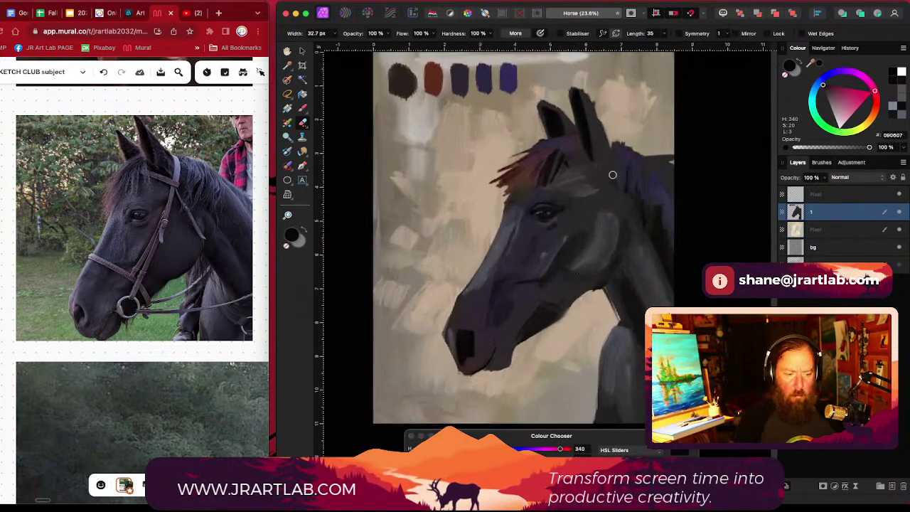
pyautogui.scroll(1, 562, 238)
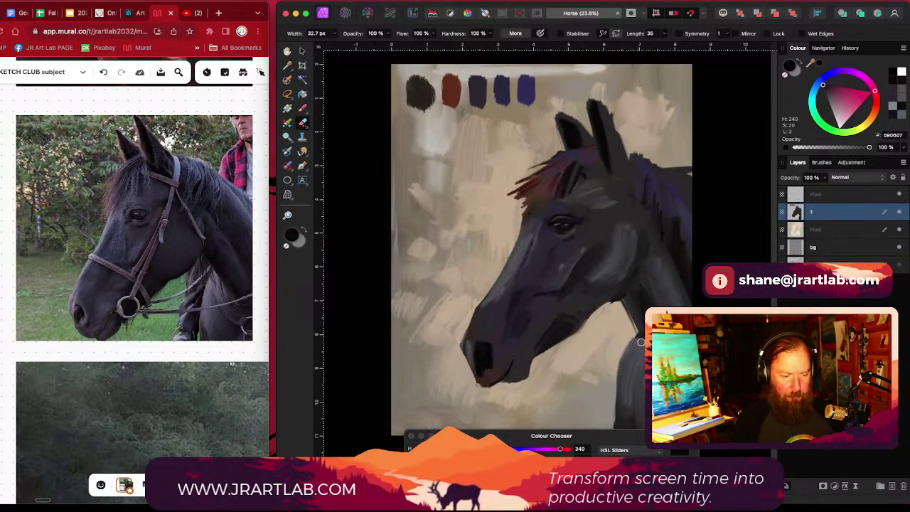
# Step: Try erasing gaps into the mane along the back of the neck with a 37.6 px eraser, and undo the strokes
pyautogui.scroll(-3, 642, 344)
pyautogui.hscroll(2, 642, 343)
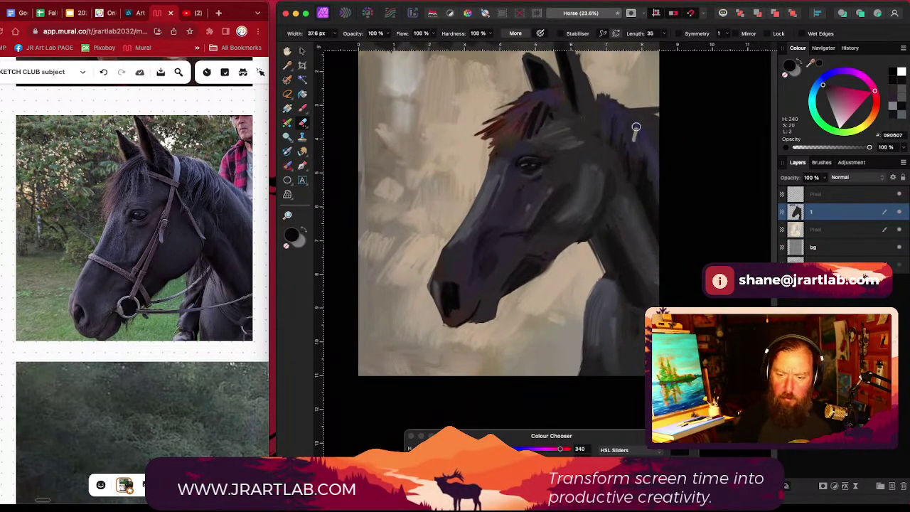
pyautogui.press('super+z')
pyautogui.moveTo(643, 146); pyautogui.dragTo(640, 124)
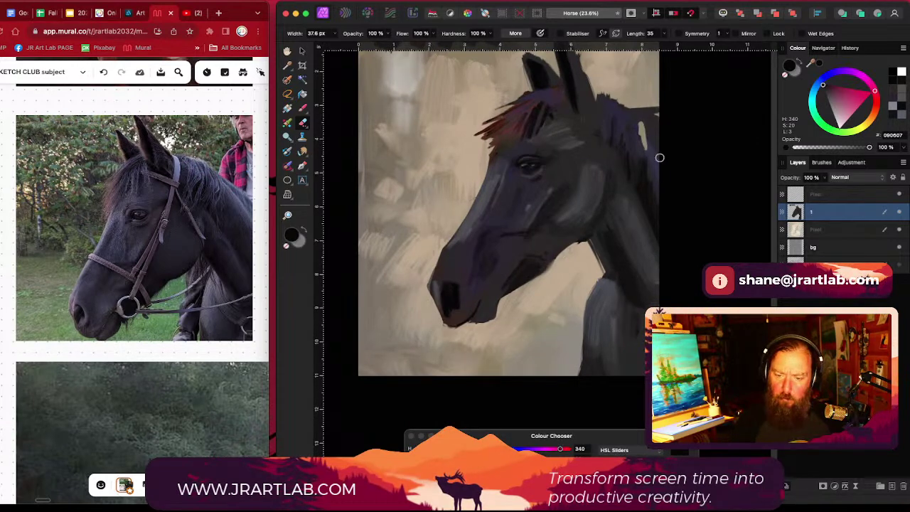
pyautogui.press('super+z')
pyautogui.scroll(2, 656, 169)
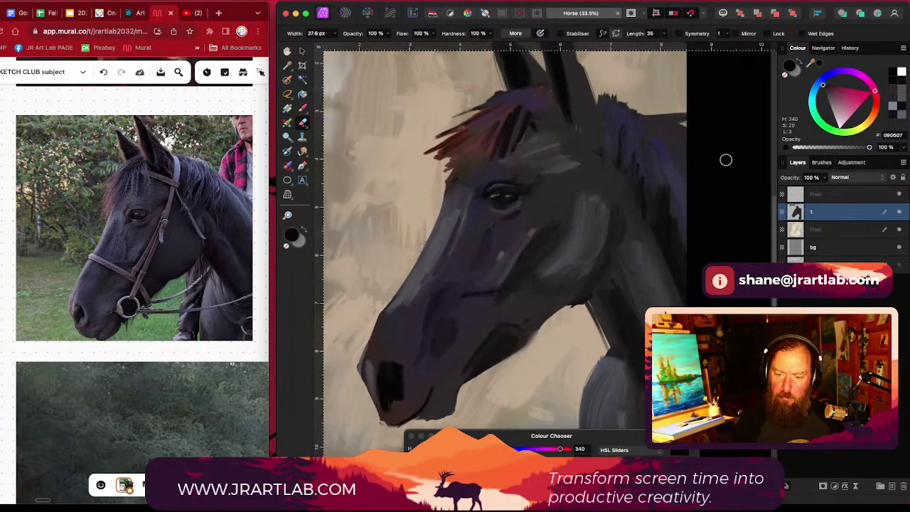
pyautogui.scroll(-4, 718, 170)
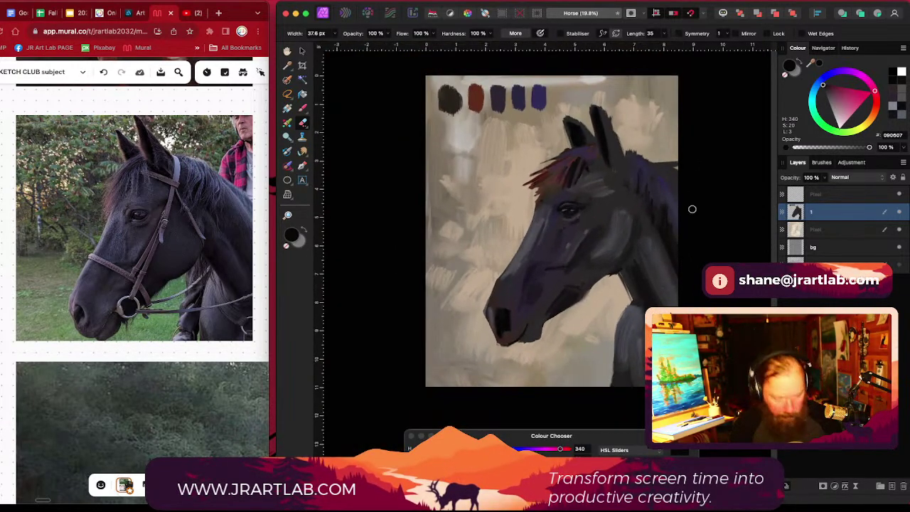
# Step: Using the 16.1 px mixer brush, sample dark 1D191B from the cheek, then reddish brown 4B2117 to thicken the forelock's tips
pyautogui.click(288, 122)
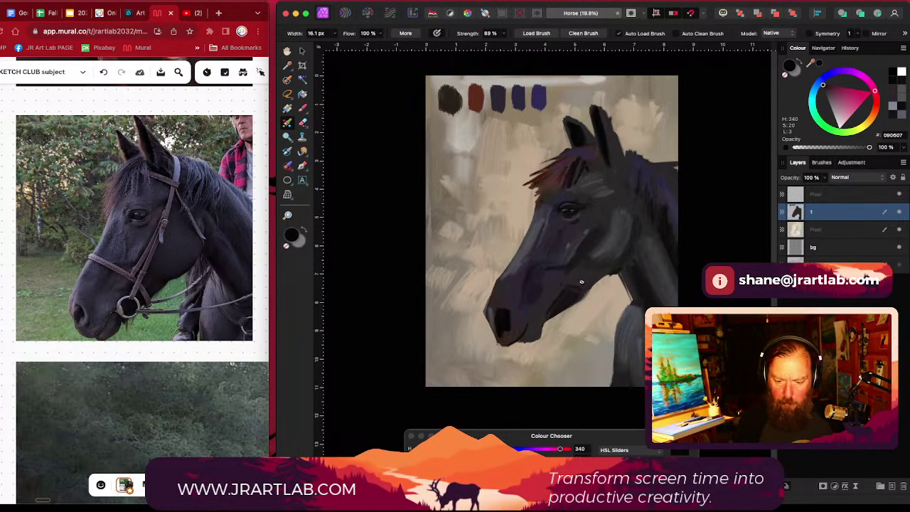
pyautogui.keyDown('alt'); pyautogui.click(586, 247); pyautogui.keyUp('alt')
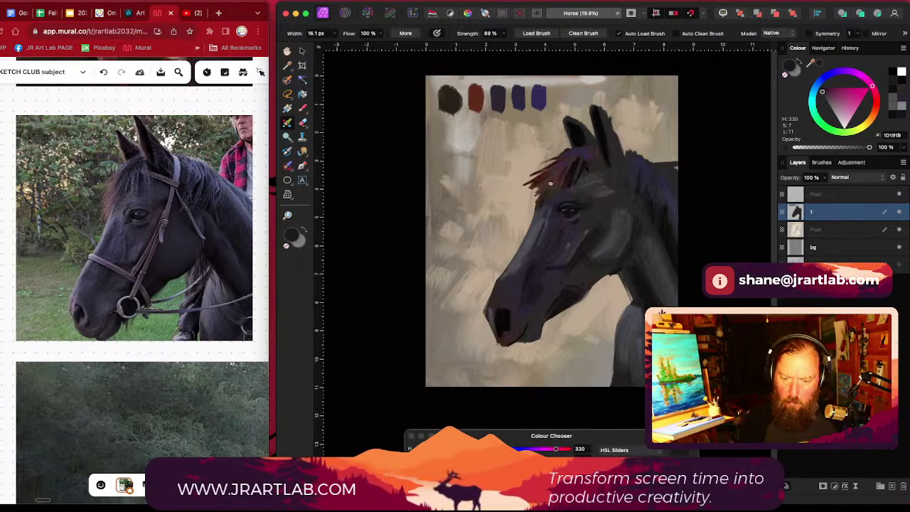
pyautogui.keyDown('alt'); pyautogui.click(535, 185); pyautogui.keyUp('alt')
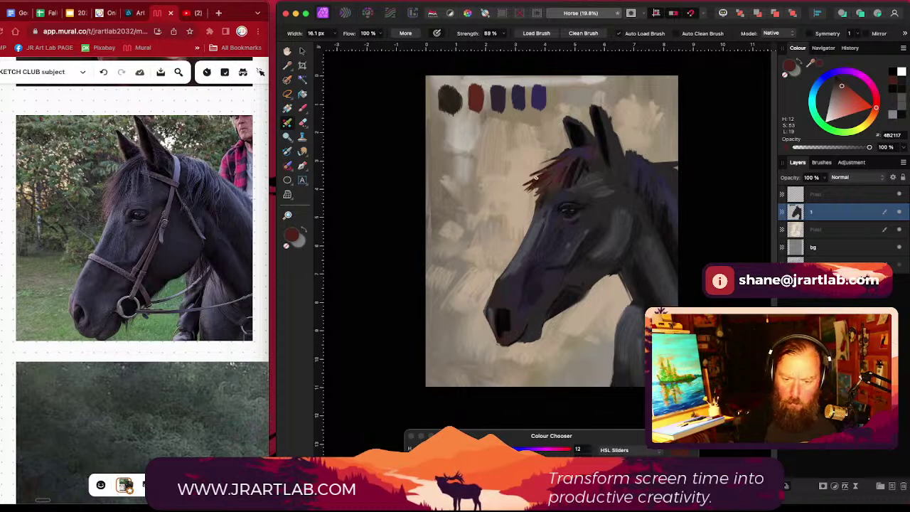
pyautogui.moveTo(529, 184)
pyautogui.mouseDown()
pyautogui.moveTo(524, 188)
pyautogui.moveTo(541, 171)
pyautogui.mouseUp()
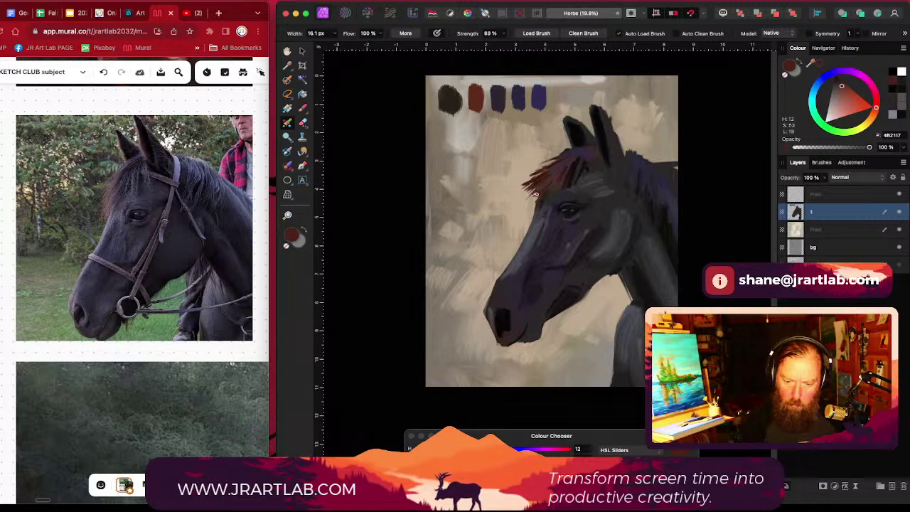
# Step: Paint finer hair strands through the forelock with sampled near-black 0F0D0C, purple-grey 372A3F and dark reds, undoing one unwanted stroke
pyautogui.keyDown('alt'); pyautogui.click(571, 171); pyautogui.keyUp('alt')
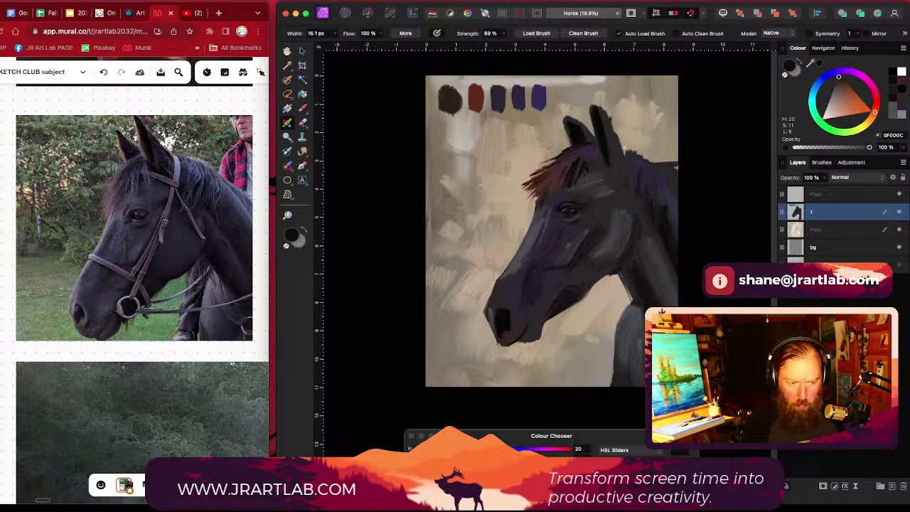
pyautogui.keyDown('alt'); pyautogui.click(571, 181); pyautogui.keyUp('alt')
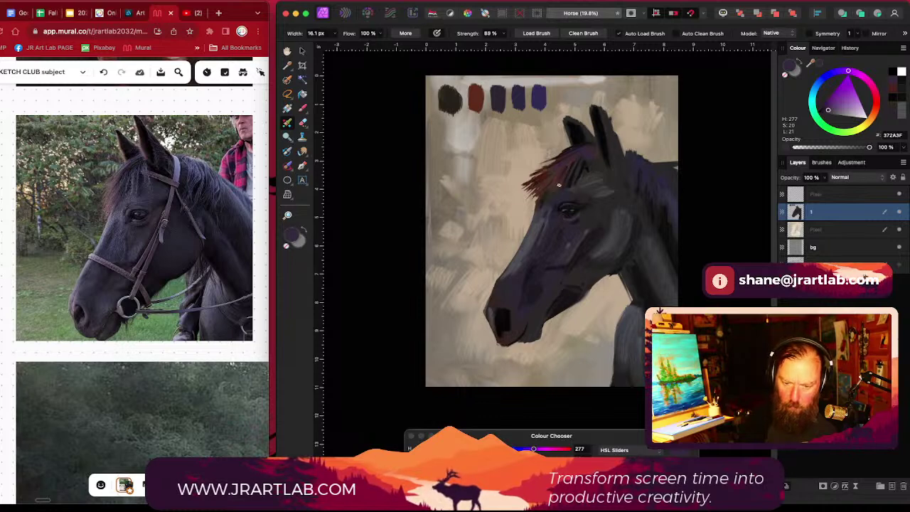
pyautogui.moveTo(551, 182); pyautogui.dragTo(585, 168)
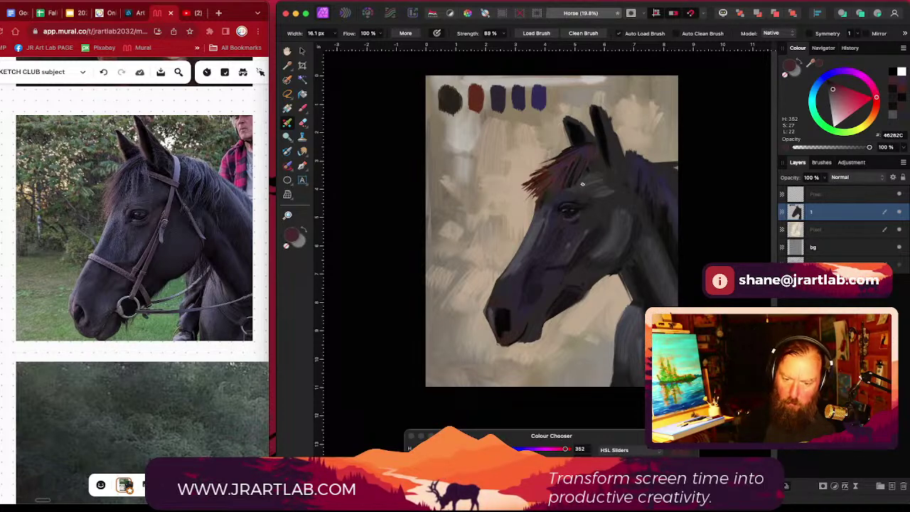
pyautogui.press('super+z')
pyautogui.moveTo(569, 163)
pyautogui.mouseDown()
pyautogui.moveTo(561, 153)
pyautogui.moveTo(538, 183)
pyautogui.moveTo(570, 169)
pyautogui.mouseUp()
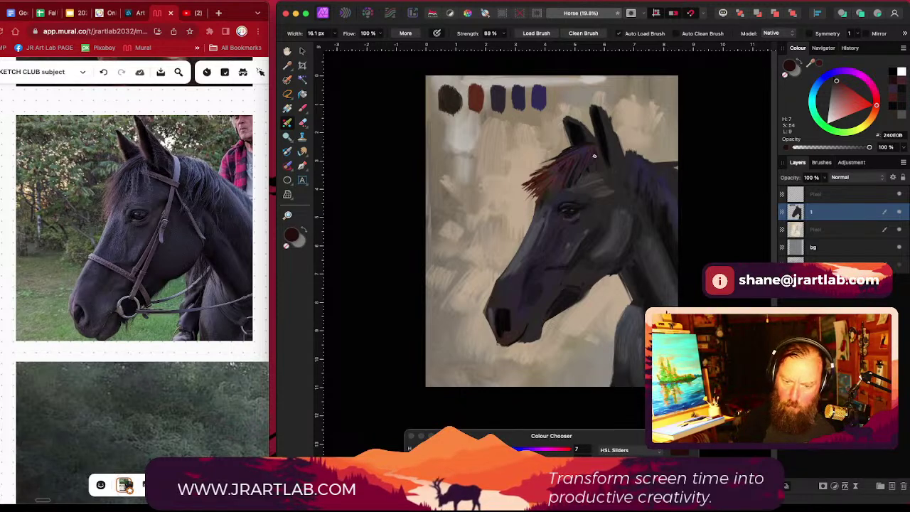
# Step: Sample grey 3B3B40 from the horse's cheek, darken it to 2A2A2E and paint over the cheek and jaw with a 65.3 px brush
pyautogui.scroll(-3, 599, 287)
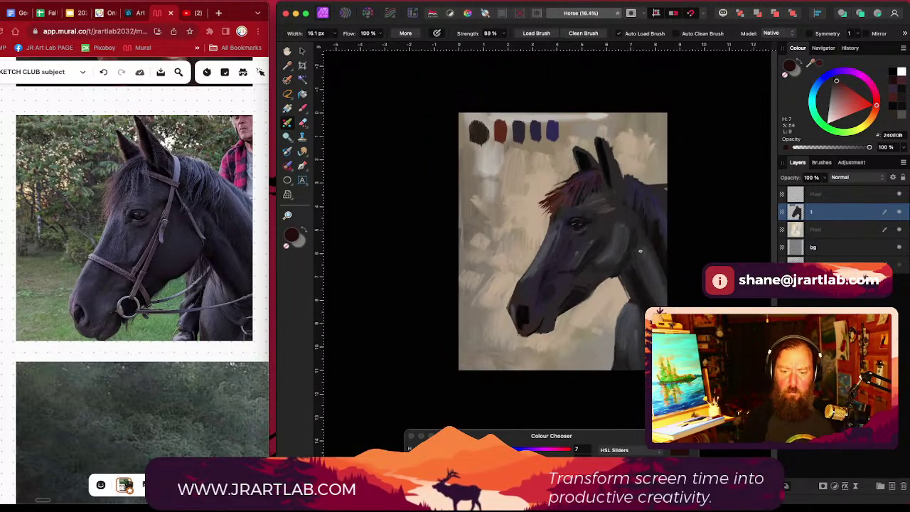
pyautogui.keyDown('alt'); pyautogui.click(569, 240); pyautogui.keyUp('alt')
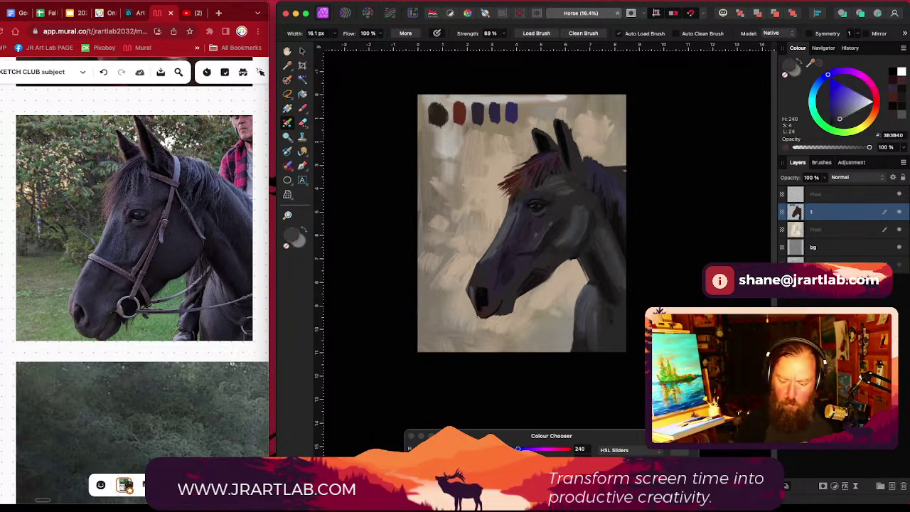
pyautogui.moveTo(450, 474); pyautogui.dragTo(439, 475)
pyautogui.moveTo(573, 237)
pyautogui.mouseDown()
pyautogui.moveTo(568, 245)
pyautogui.moveTo(581, 230)
pyautogui.moveTo(565, 244)
pyautogui.moveTo(574, 224)
pyautogui.mouseUp()
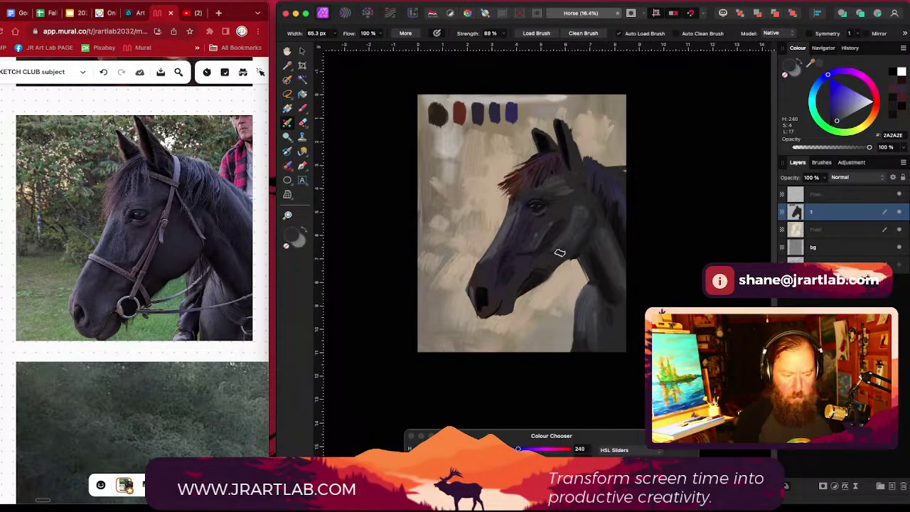
# Step: Sample dark 161314 and paint hair strands along the underside of the jaw, reducing the brush to 20.9 and 12.9 px
pyautogui.press('[')
pyautogui.press('[')
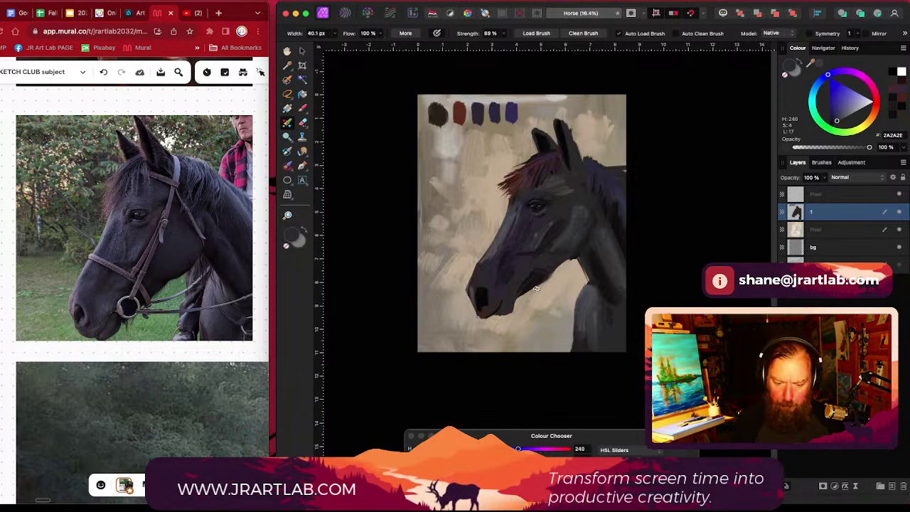
pyautogui.press('[')
pyautogui.press('[')
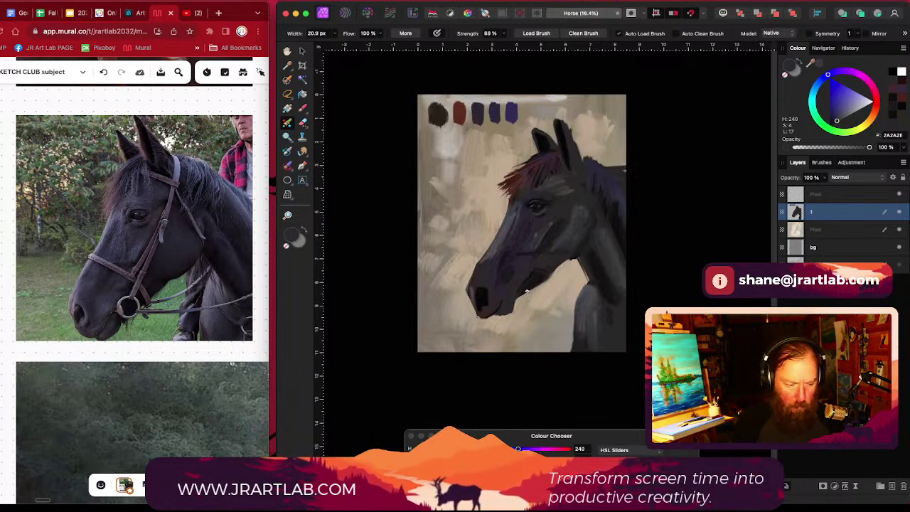
pyautogui.keyDown('alt'); pyautogui.click(526, 291); pyautogui.keyUp('alt')
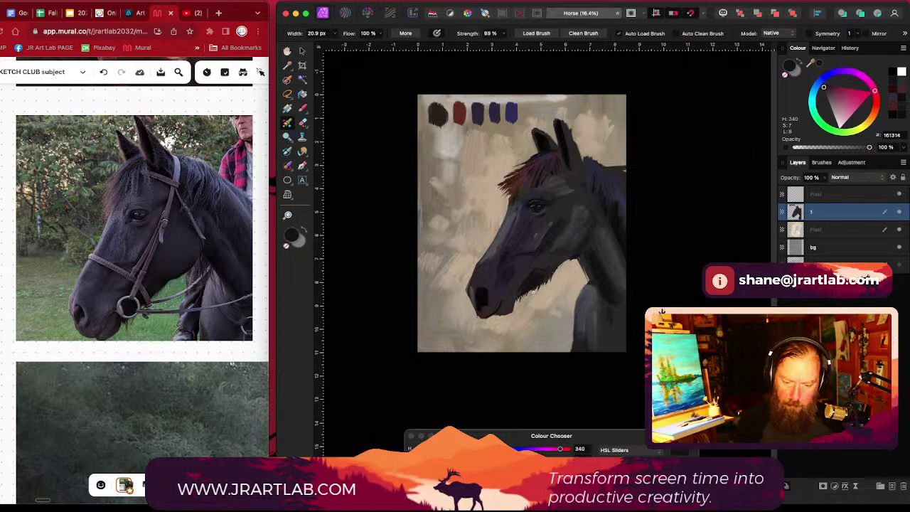
pyautogui.press('[')
pyautogui.press('[')
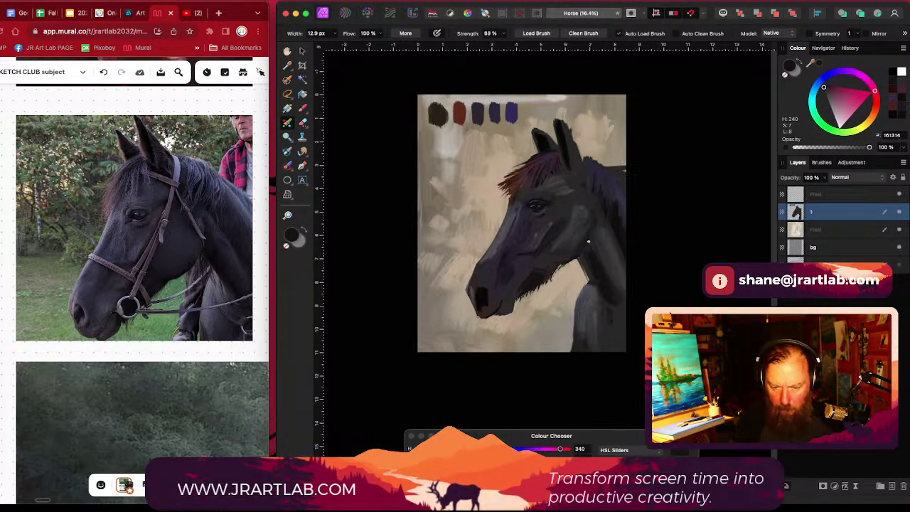
# Step: Extend and sharpen the tips of both ears in 161314 with a 25.9 px mixer brush
pyautogui.press(']')
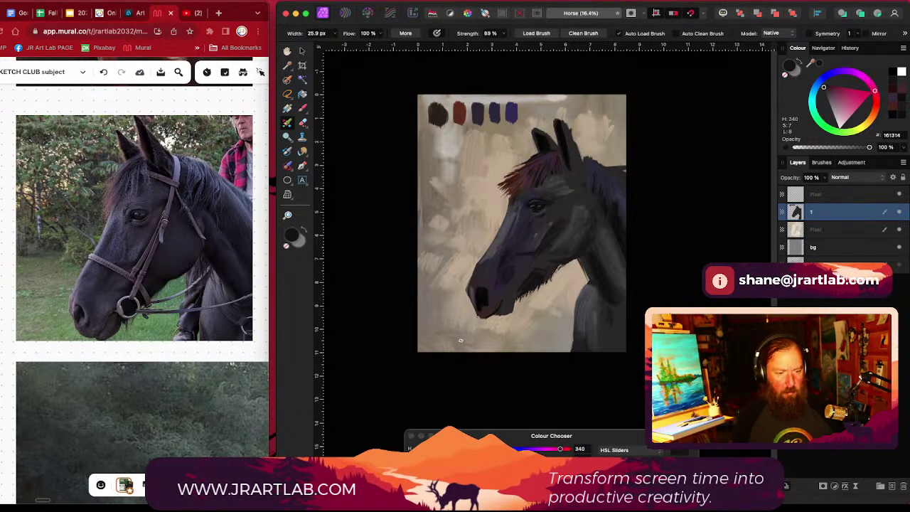
pyautogui.scroll(1, 631, 266)
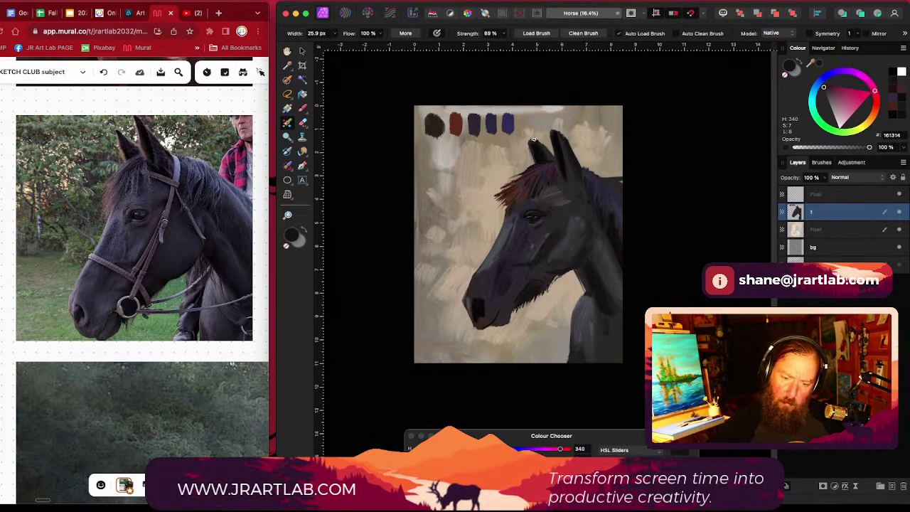
pyautogui.moveTo(533, 136)
pyautogui.mouseDown()
pyautogui.moveTo(550, 152)
pyautogui.moveTo(531, 140)
pyautogui.mouseUp()
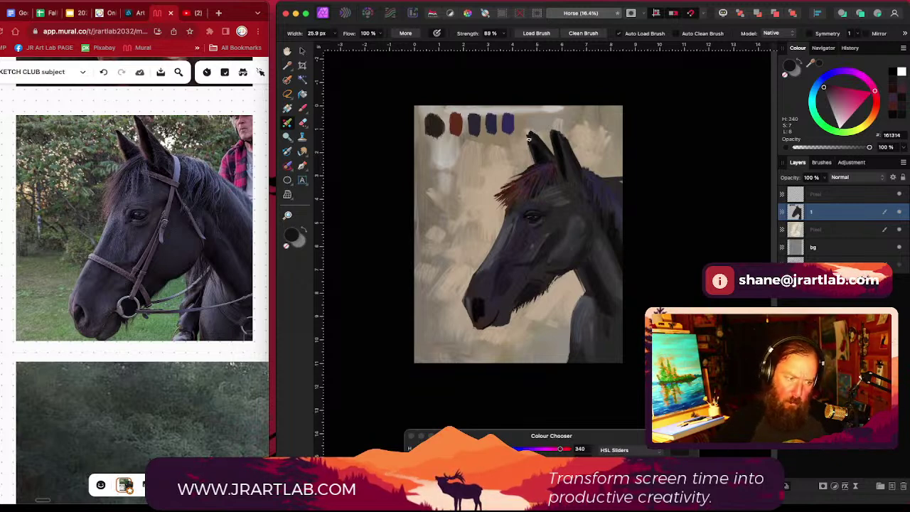
pyautogui.moveTo(526, 133); pyautogui.dragTo(530, 141)
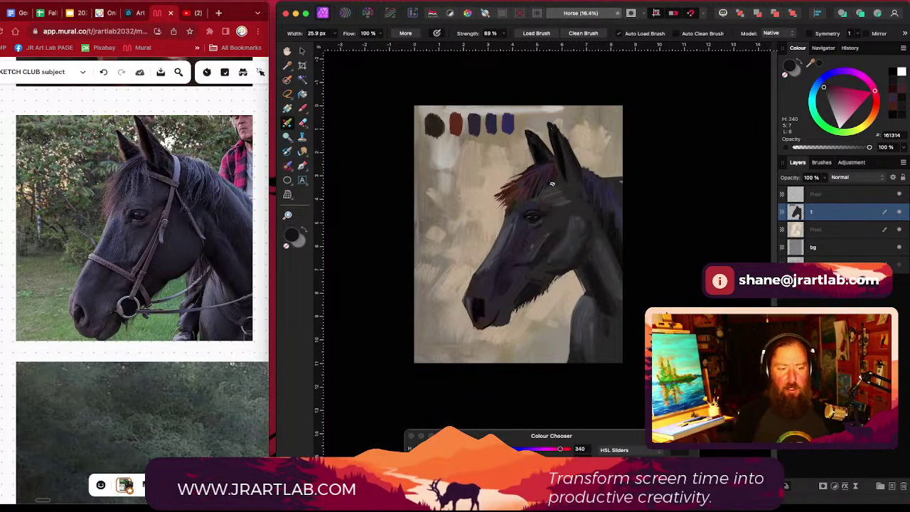
# Step: Paint dark shadow shapes on the horse's chest in 161314, enlarging the mixer brush to 59.8 px
pyautogui.moveTo(559, 226); pyautogui.dragTo(559, 227)
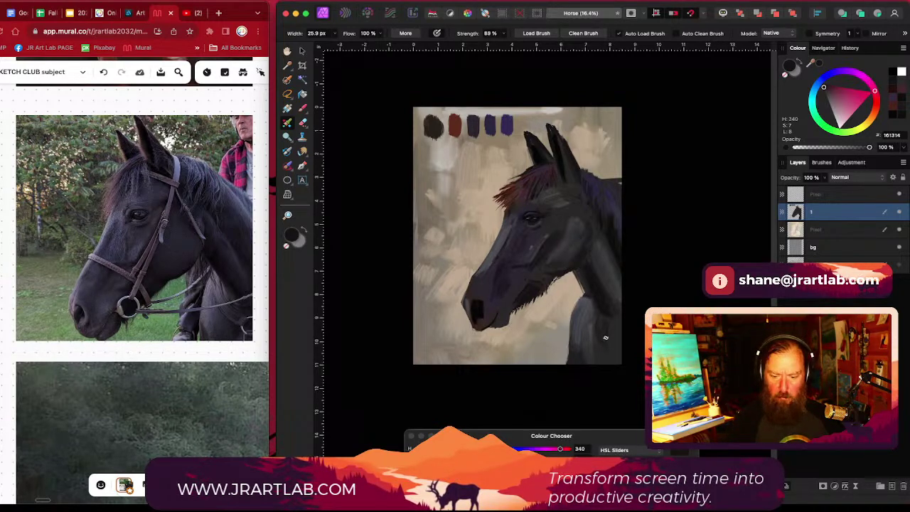
pyautogui.press(']')
pyautogui.press(']')
pyautogui.press(']')
pyautogui.press(']')
pyautogui.press(']')
pyautogui.press(']')
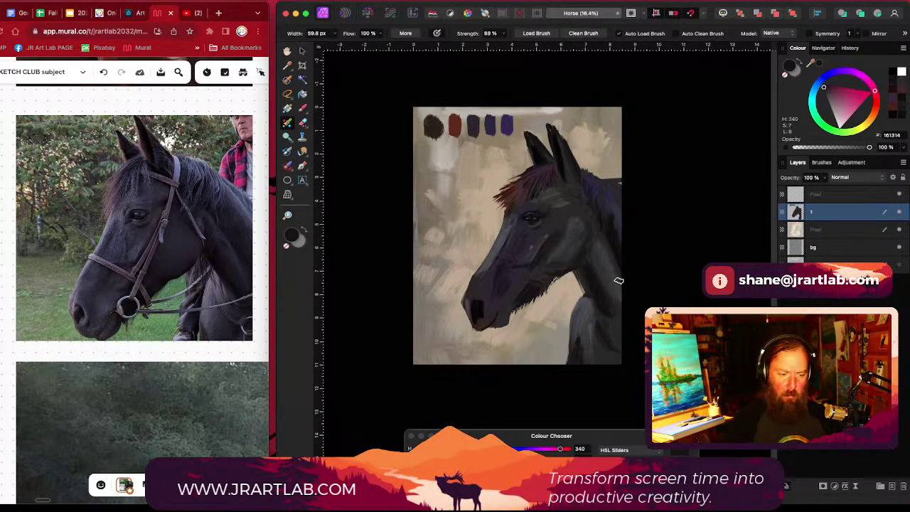
# Step: Darken the colour to 070607 and paint the shadow along the front of the neck with a 50.8 px brush
pyautogui.press('[')
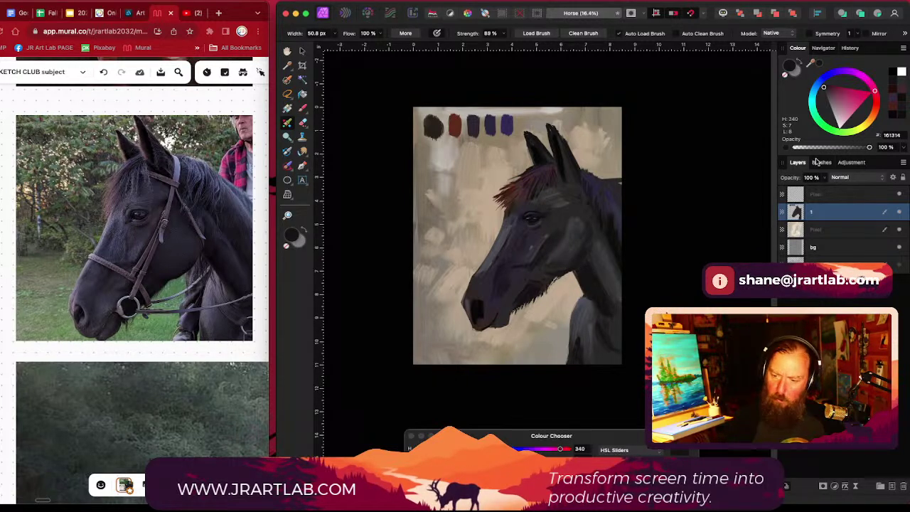
pyautogui.moveTo(429, 475); pyautogui.dragTo(421, 475)
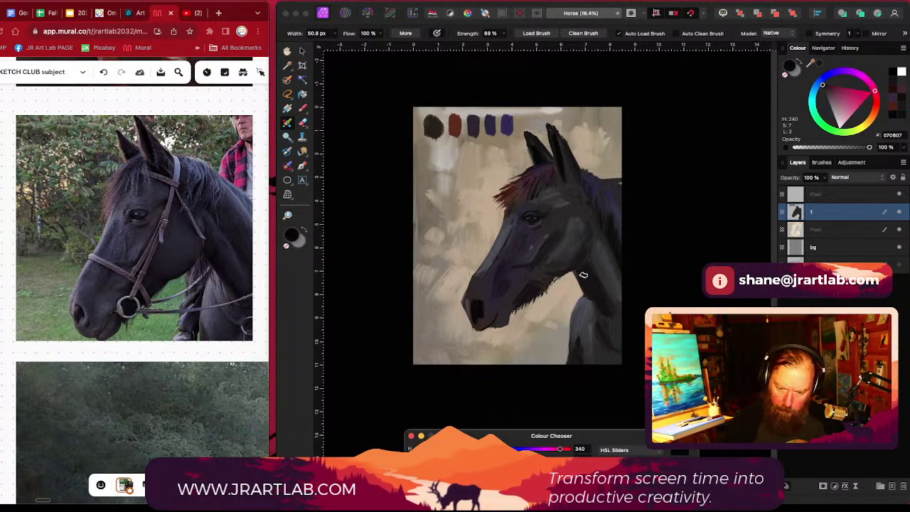
pyautogui.moveTo(583, 275); pyautogui.dragTo(591, 293)
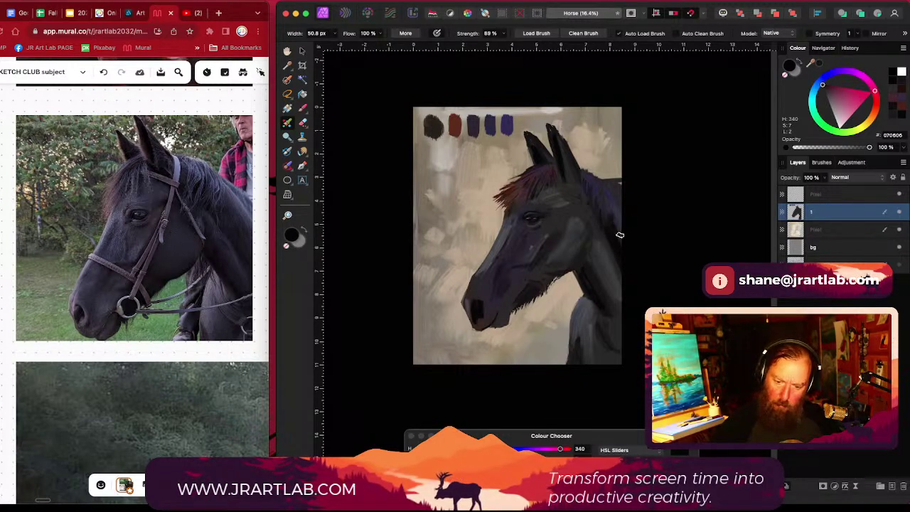
# Step: Refine the brow and mouth with a 36.7 px brush, then sample brown 332220 and round out the muzzle's front edge
pyautogui.press('[')
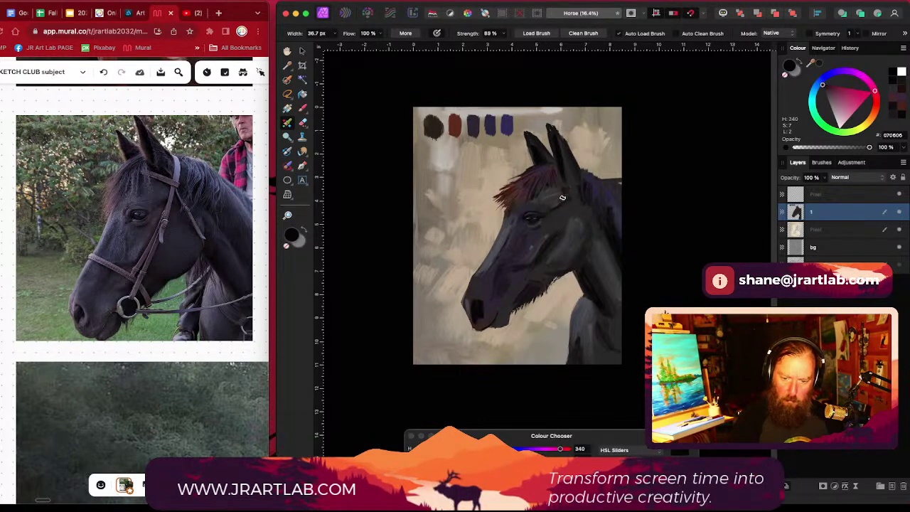
pyautogui.hscroll(-1, 609, 264)
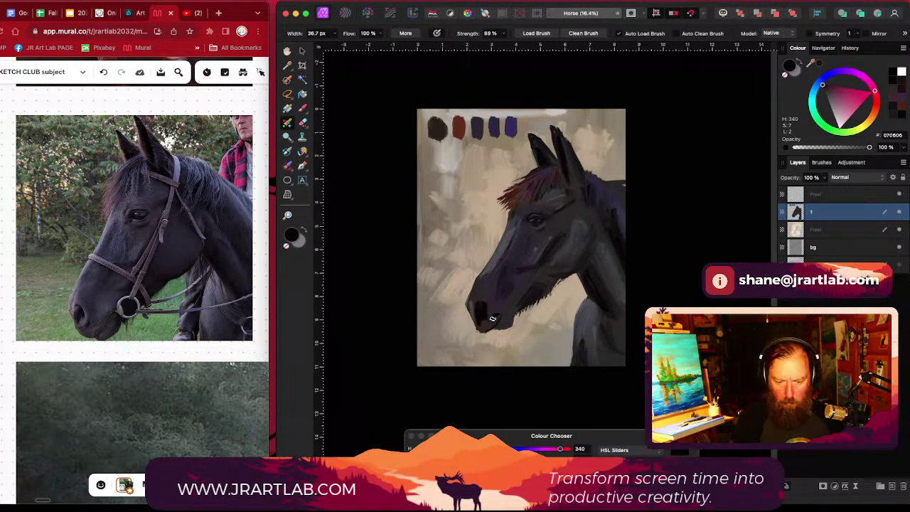
pyautogui.keyDown('alt'); pyautogui.click(468, 286); pyautogui.keyUp('alt')
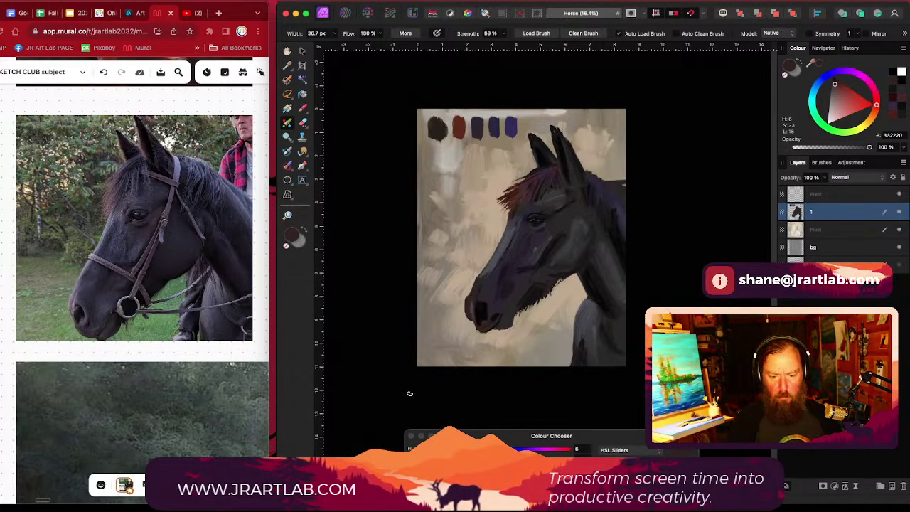
# Step: Sample grey from the muzzle, darken it to 2C2B2D and refine the bridge of the nose, reducing the mixer brush to 19.2 px
pyautogui.keyDown('alt'); pyautogui.click(486, 274); pyautogui.keyUp('alt')
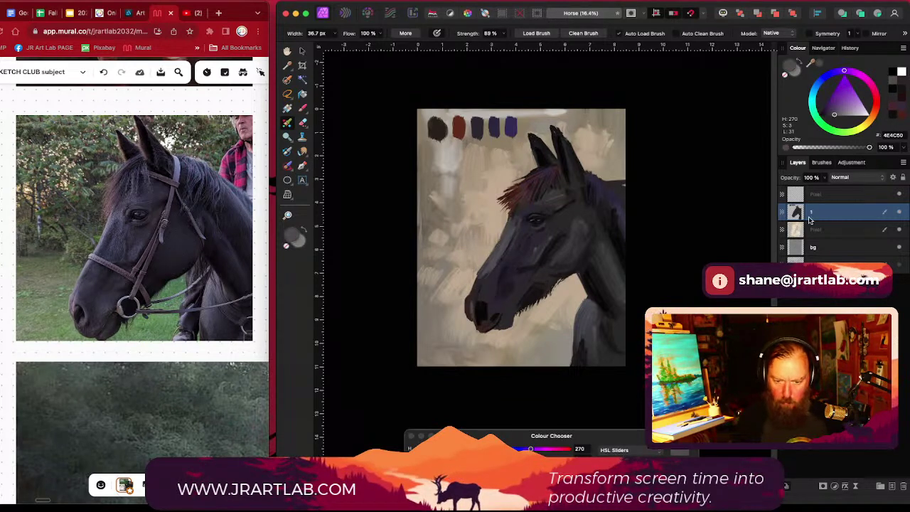
pyautogui.click(827, 114)
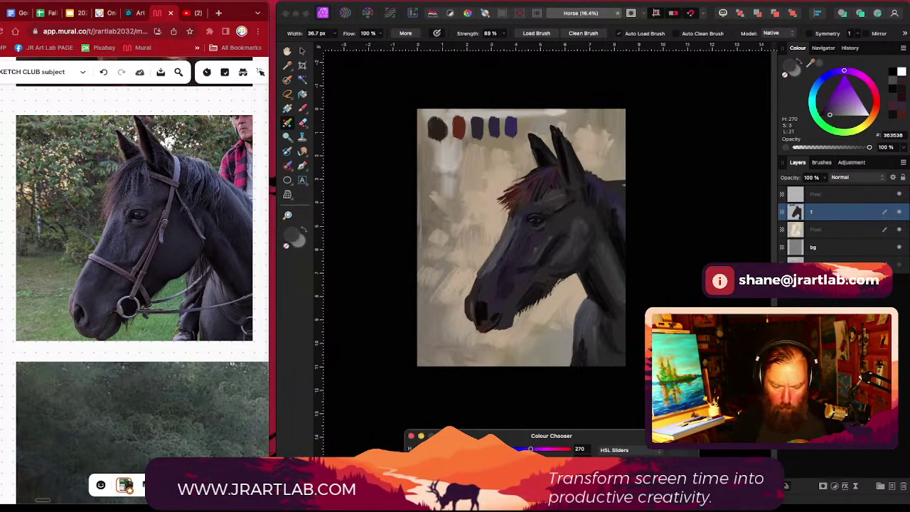
pyautogui.moveTo(509, 233); pyautogui.dragTo(501, 244)
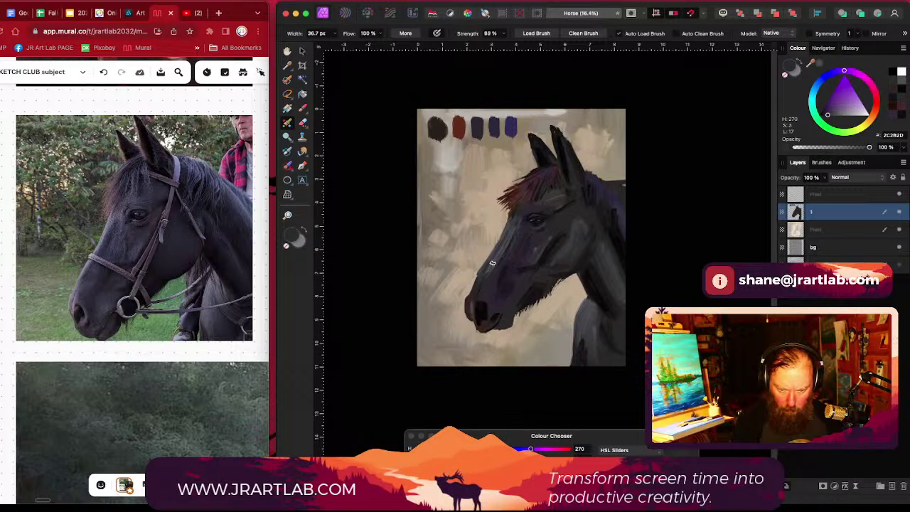
pyautogui.press('[')
pyautogui.press('[')
pyautogui.press('[')
pyautogui.press('[')
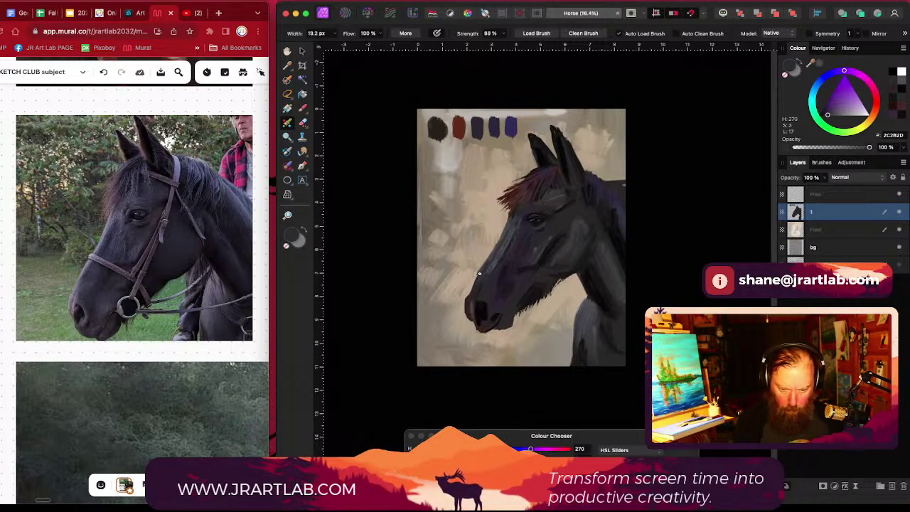
pyautogui.moveTo(478, 273); pyautogui.dragTo(474, 285)
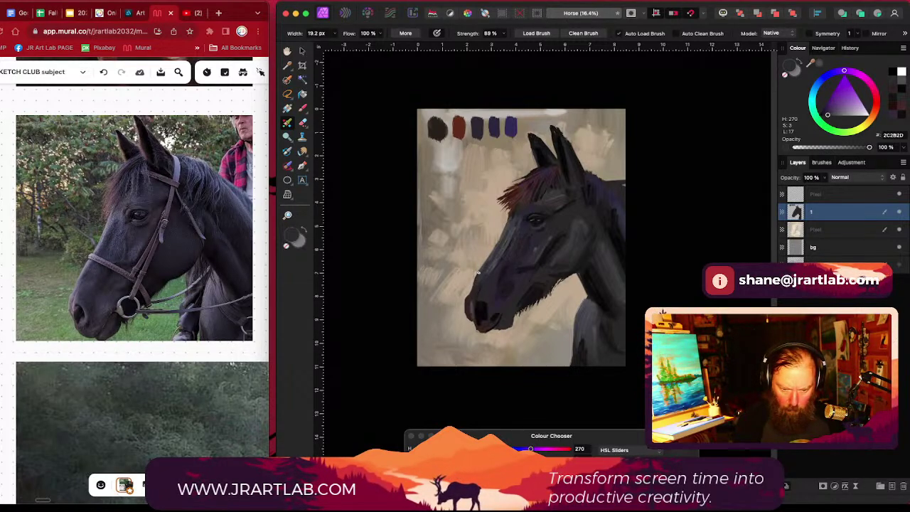
# Step: Darken the colour to 0A0A0A and paint over the horse's eye to deepen it
pyautogui.moveTo(587, 286); pyautogui.dragTo(590, 286)
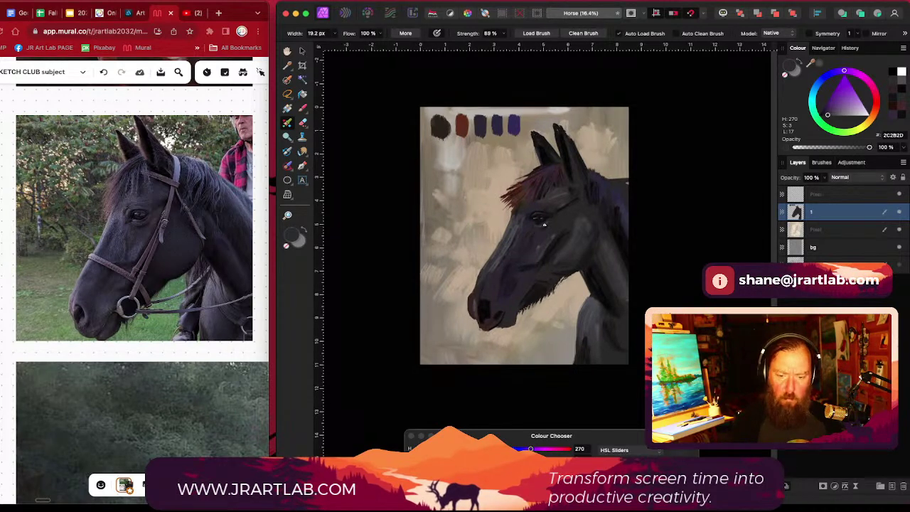
pyautogui.scroll(5, 559, 208)
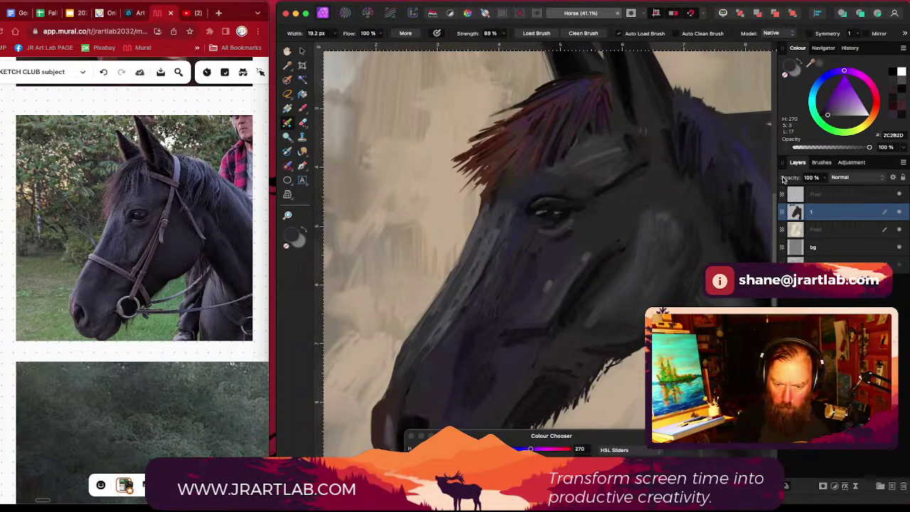
pyautogui.moveTo(441, 479); pyautogui.dragTo(422, 479)
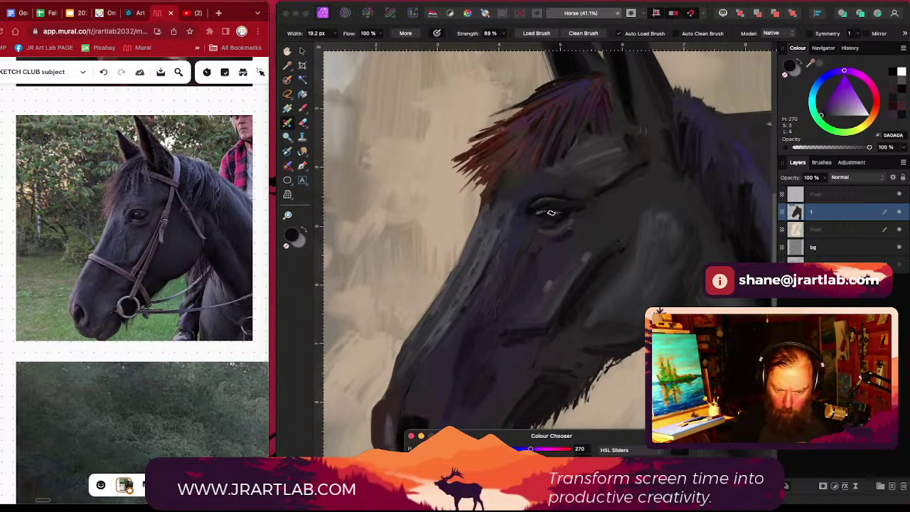
pyautogui.moveTo(541, 219); pyautogui.dragTo(555, 220)
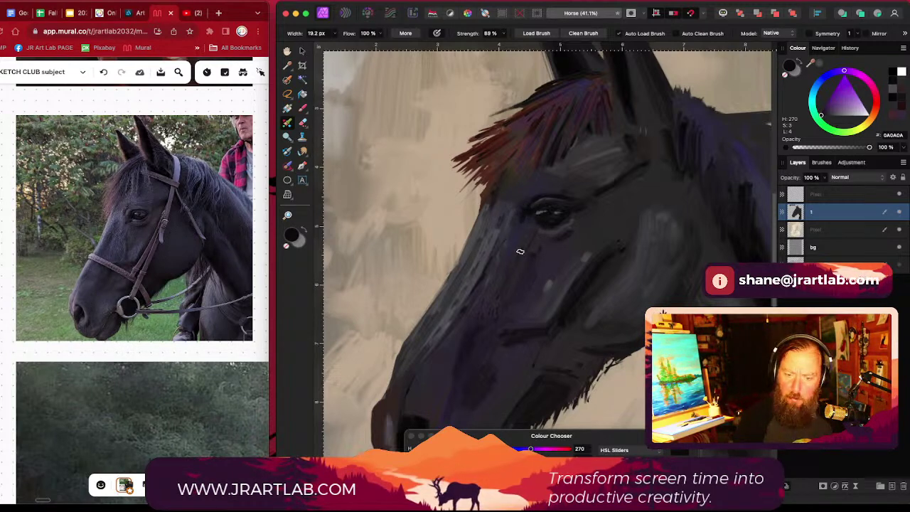
# Step: Pick up dark blue-violet, lighten it to 323045 and paint the area between the eye and the nose bridge
pyautogui.moveTo(503, 220)
pyautogui.mouseDown()
pyautogui.moveTo(526, 187)
pyautogui.moveTo(519, 298)
pyautogui.moveTo(524, 216)
pyautogui.moveTo(520, 223)
pyautogui.mouseUp()
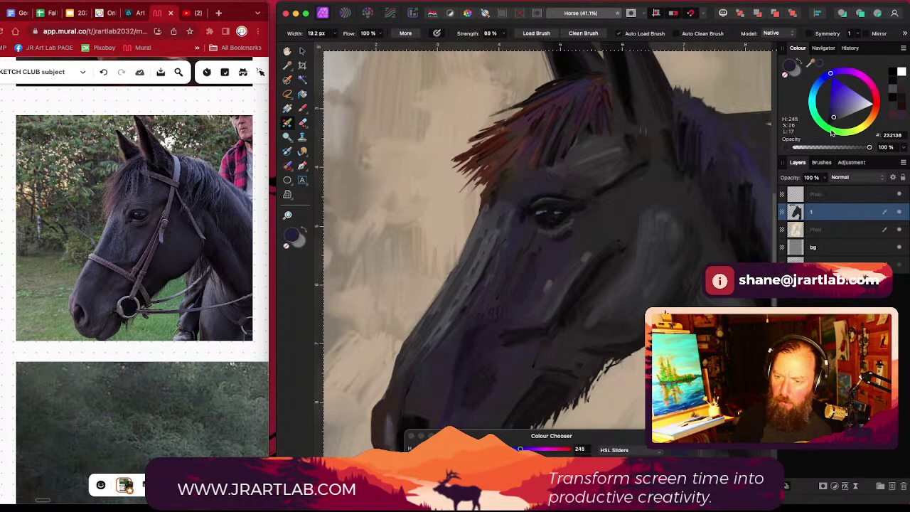
pyautogui.moveTo(454, 466); pyautogui.dragTo(449, 482)
pyautogui.moveTo(520, 212)
pyautogui.mouseDown()
pyautogui.moveTo(518, 196)
pyautogui.moveTo(514, 207)
pyautogui.mouseUp()
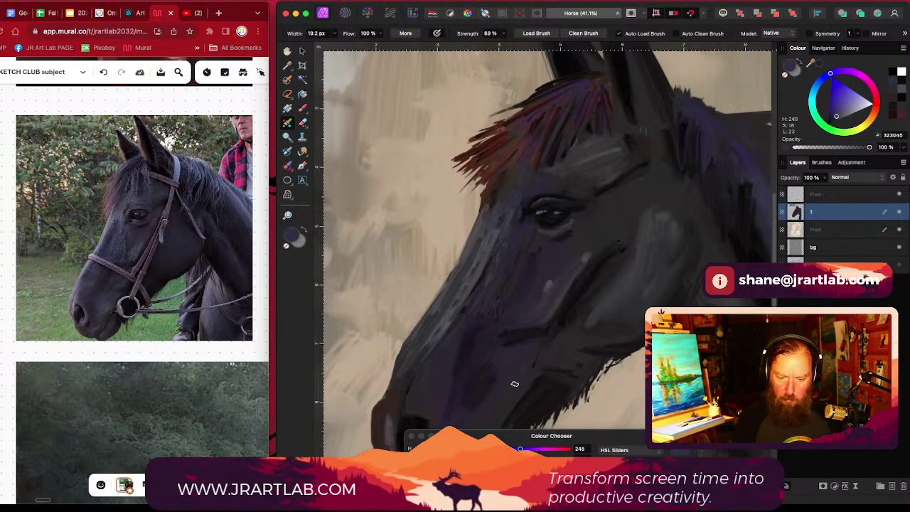
# Step: Reshape the chin and lower lip in 323045 with the 19.2 px mixer brush
pyautogui.scroll(-3, 493, 398)
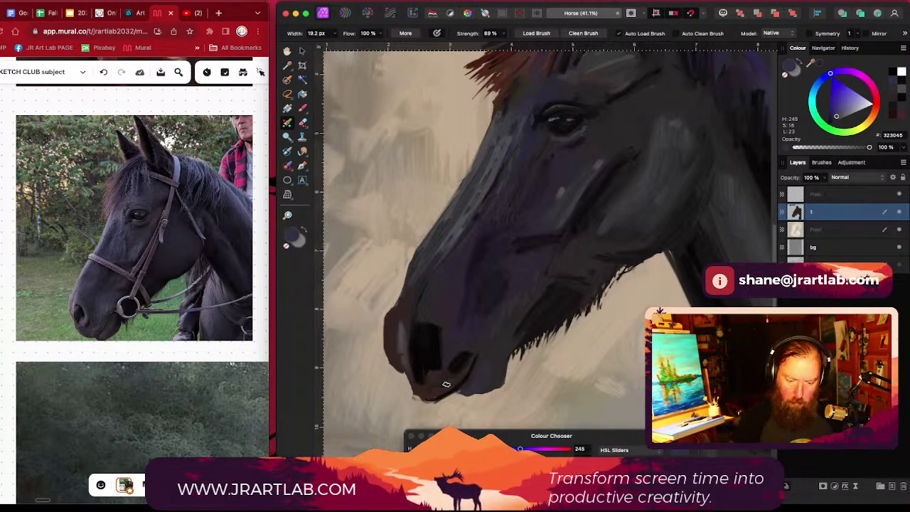
pyautogui.scroll(-5, 630, 280)
pyautogui.hscroll(5, 482, 356)
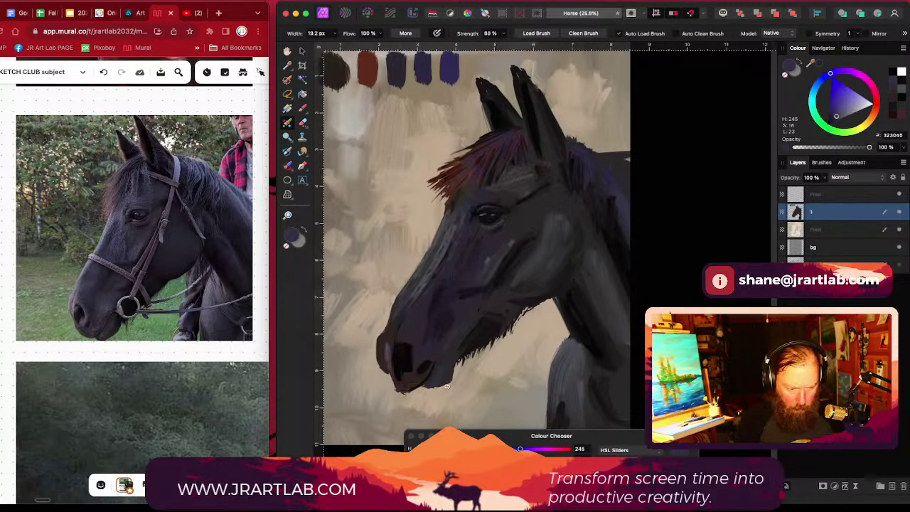
pyautogui.moveTo(445, 383); pyautogui.dragTo(439, 387)
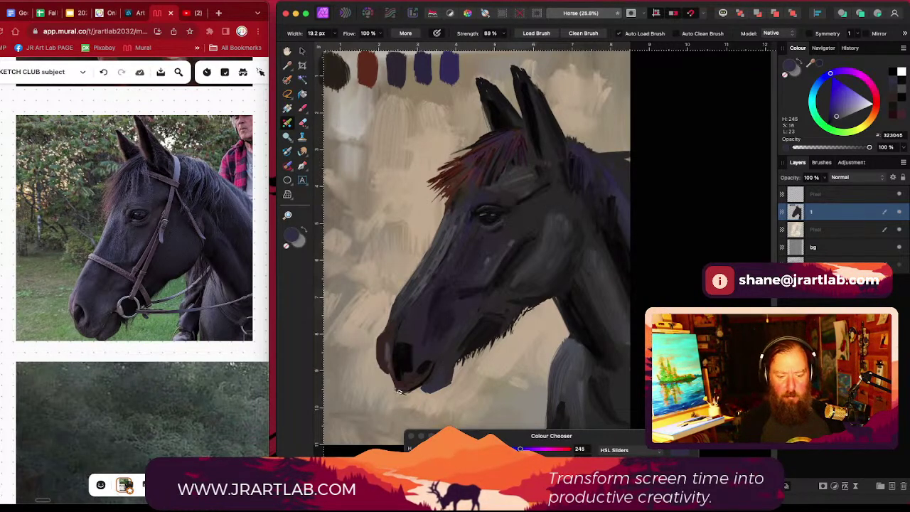
# Step: Define the nostril and surrounding muzzle with sampled dark browns 352424, 2F2526 and 332522
pyautogui.keyDown('alt'); pyautogui.click(401, 385); pyautogui.keyUp('alt')
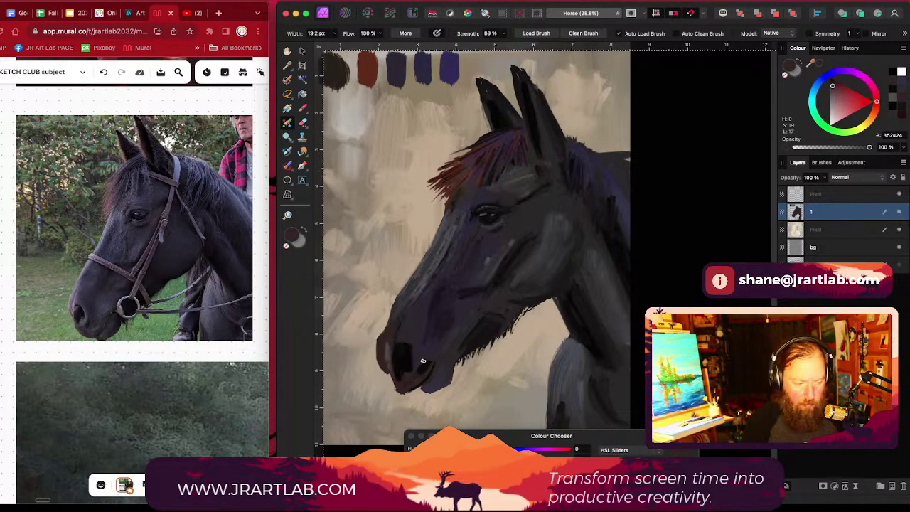
pyautogui.keyDown('alt'); pyautogui.click(396, 357); pyautogui.keyUp('alt')
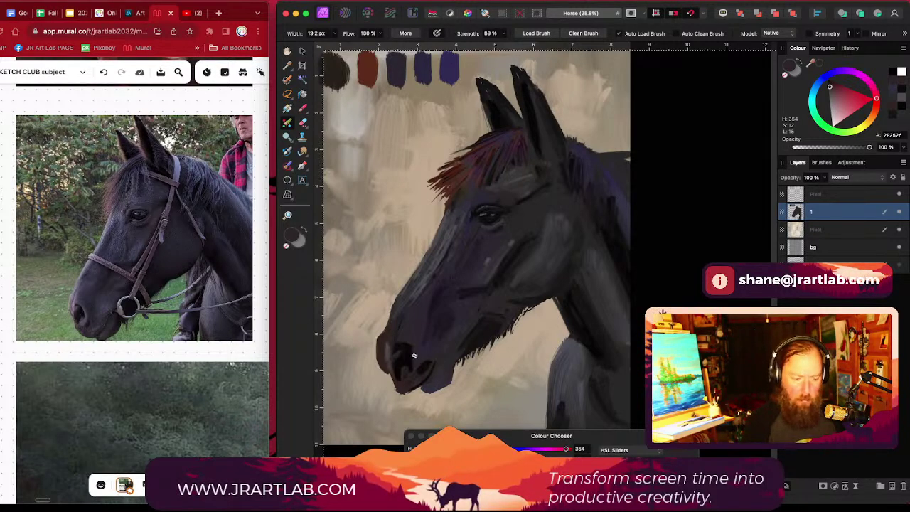
pyautogui.keyDown('alt'); pyautogui.click(414, 349); pyautogui.keyUp('alt')
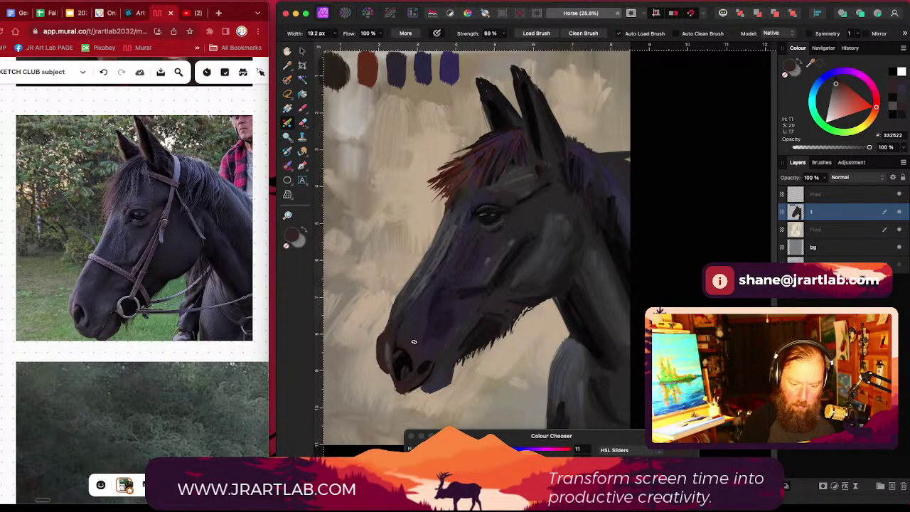
# Step: Sample violet-grey near the mouth, lighten it to 3E3944 and paint the lips and lower nose, enlarging the brush to 38.6 px
pyautogui.keyDown('alt'); pyautogui.click(419, 379); pyautogui.keyUp('alt')
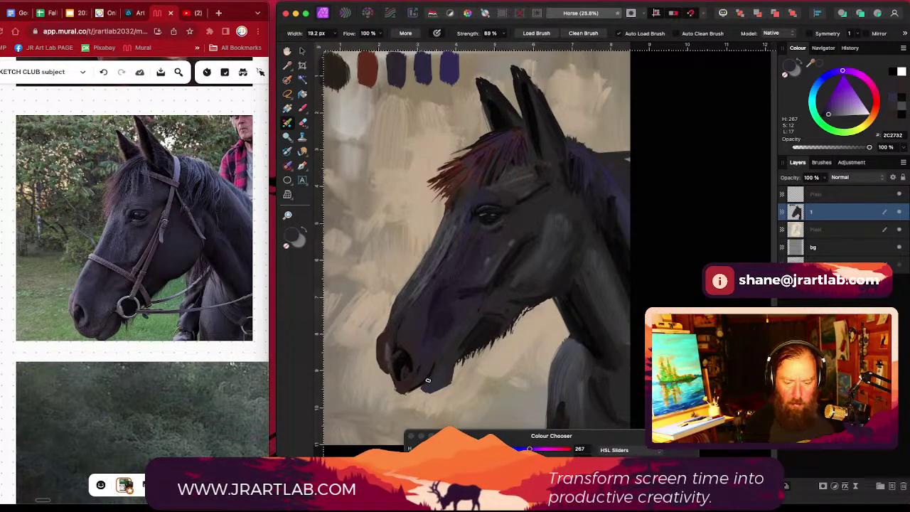
pyautogui.moveTo(433, 463); pyautogui.dragTo(452, 477)
pyautogui.click(426, 372)
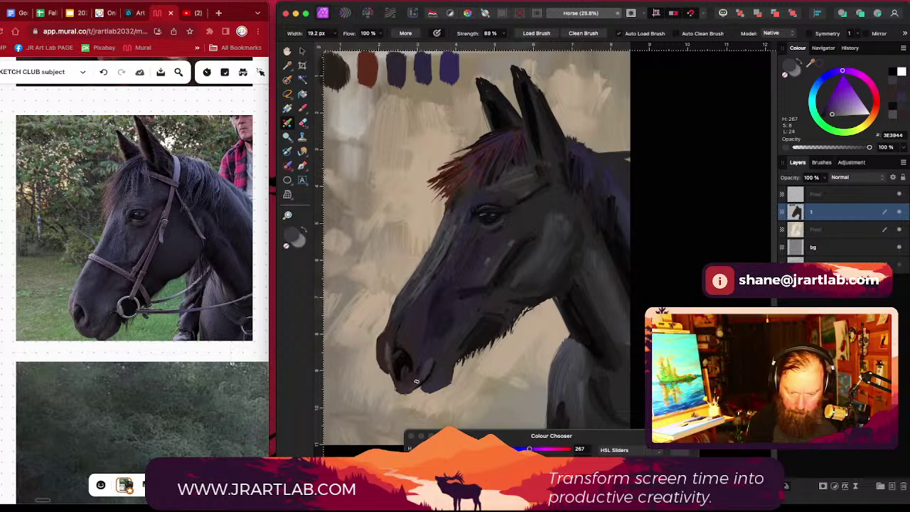
pyautogui.hscroll(2, 416, 382)
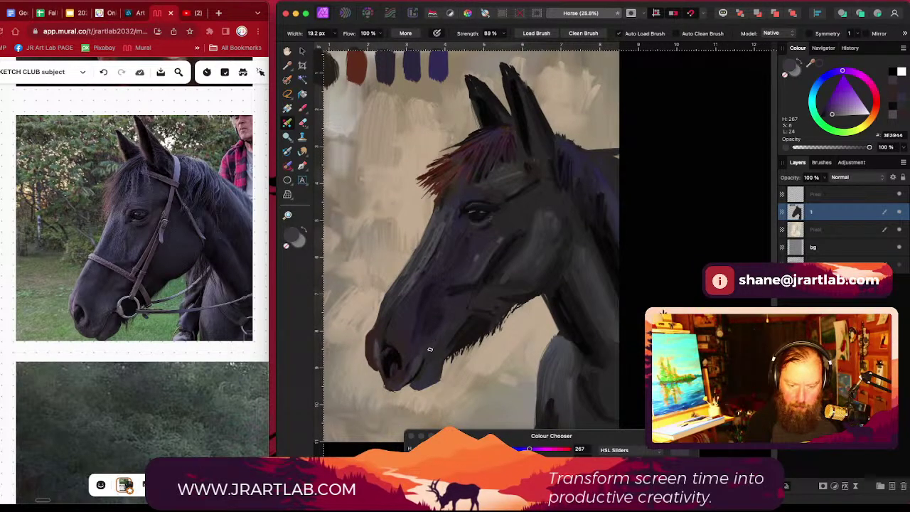
pyautogui.press(']')
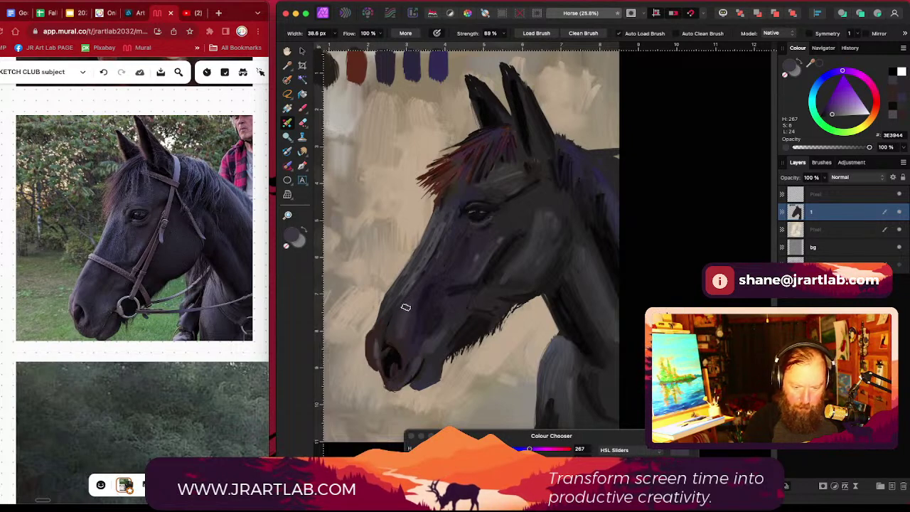
pyautogui.hscroll(1, 578, 301)
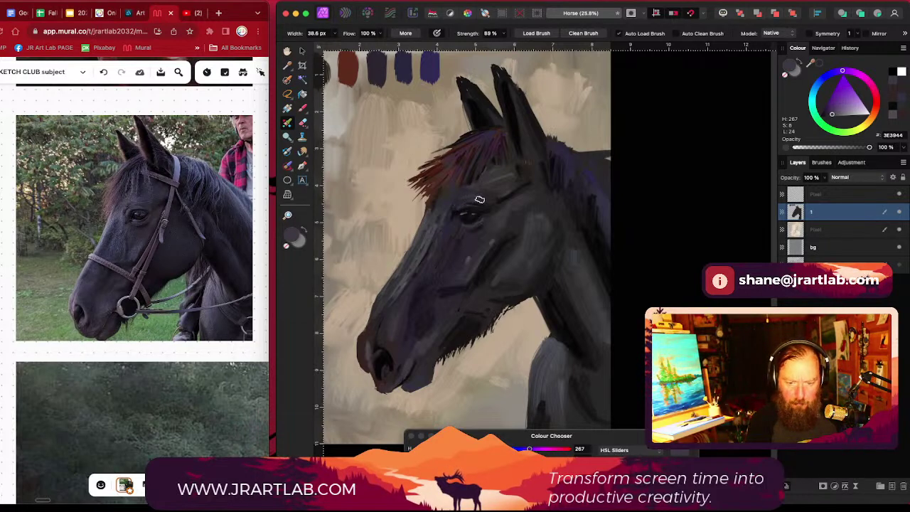
# Step: Lighten the colour to 544D5B and paint highlights above the eye, on the cheek and at the base of the ear
pyautogui.moveTo(453, 476); pyautogui.dragTo(467, 475)
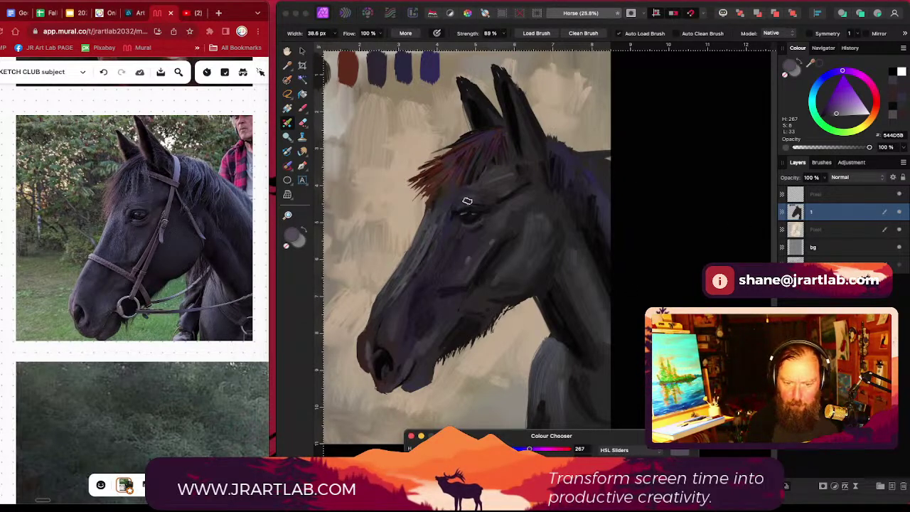
pyautogui.moveTo(457, 206); pyautogui.dragTo(464, 200)
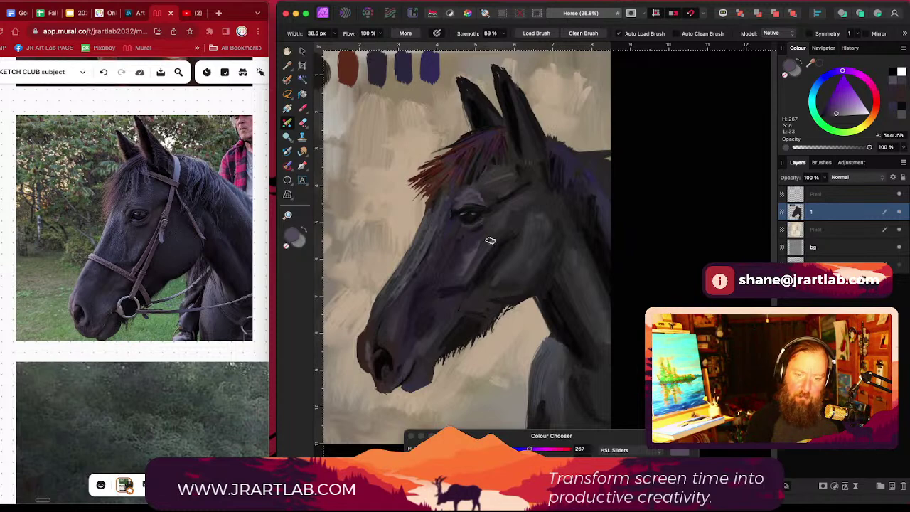
pyautogui.moveTo(490, 240); pyautogui.dragTo(530, 254)
pyautogui.moveTo(501, 351); pyautogui.dragTo(507, 334)
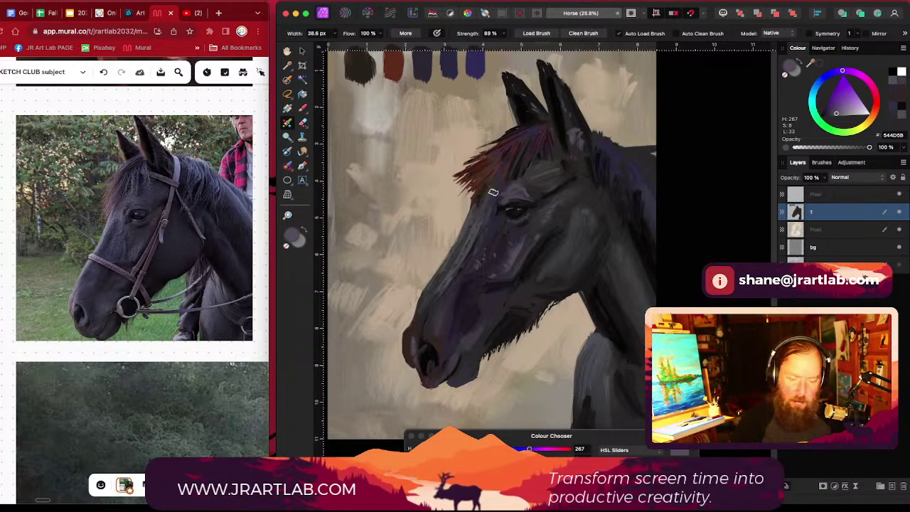
# Step: Sample red-brown from the forelock, mute it to HSL 19, 17, 13 and paint darker strands over the forelock
pyautogui.keyDown('alt'); pyautogui.click(477, 162); pyautogui.keyUp('alt')
pyautogui.moveTo(477, 161); pyautogui.dragTo(475, 165)
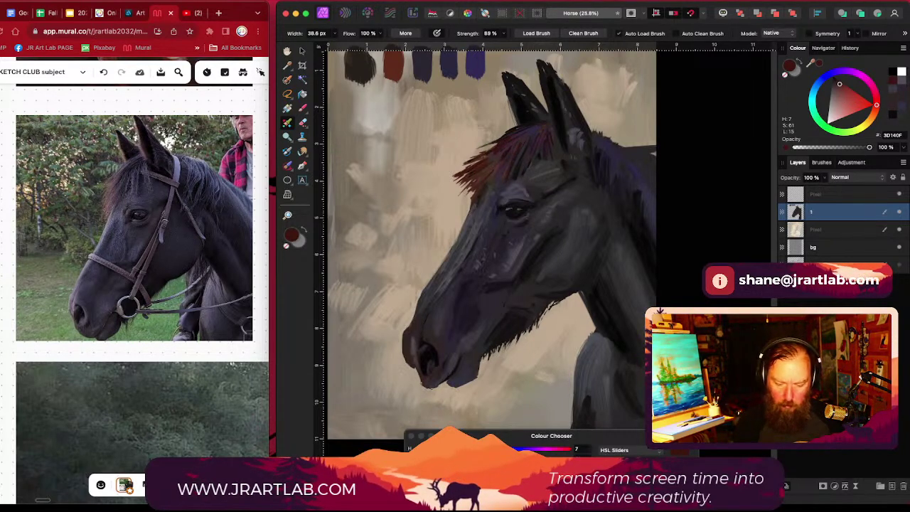
pyautogui.moveTo(440, 476); pyautogui.dragTo(438, 476)
pyautogui.click(444, 462)
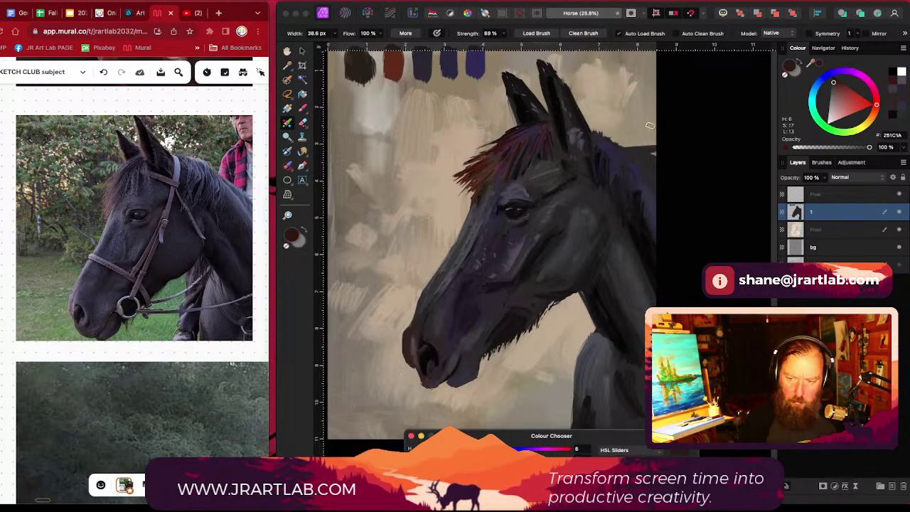
pyautogui.moveTo(875, 108); pyautogui.dragTo(876, 114)
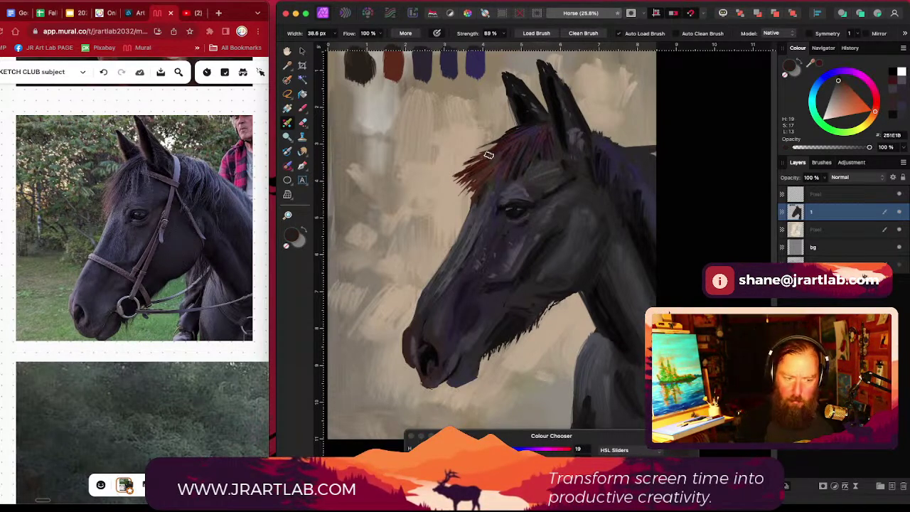
pyautogui.moveTo(487, 156); pyautogui.dragTo(481, 161)
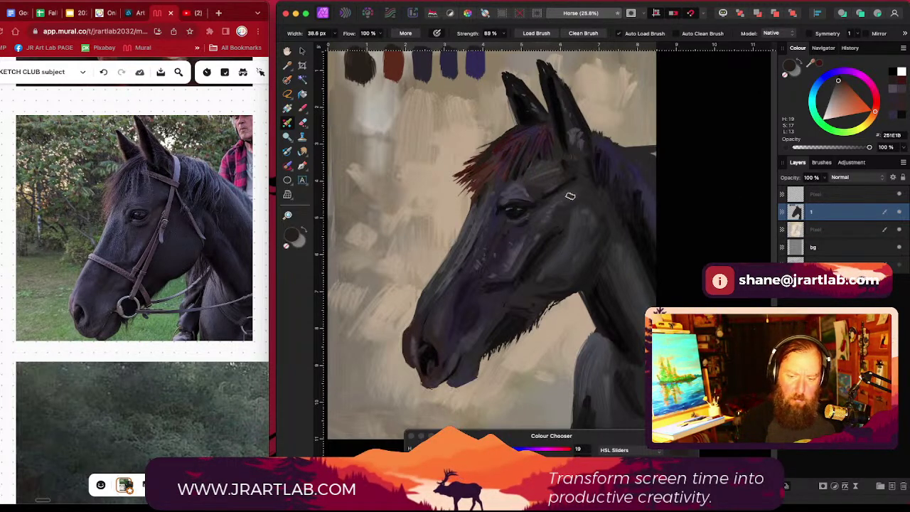
# Step: Smudge the forelock's front tips into finer hairs using the Smudge Brush with a 31 px brush at 100% strength
pyautogui.click(821, 164)
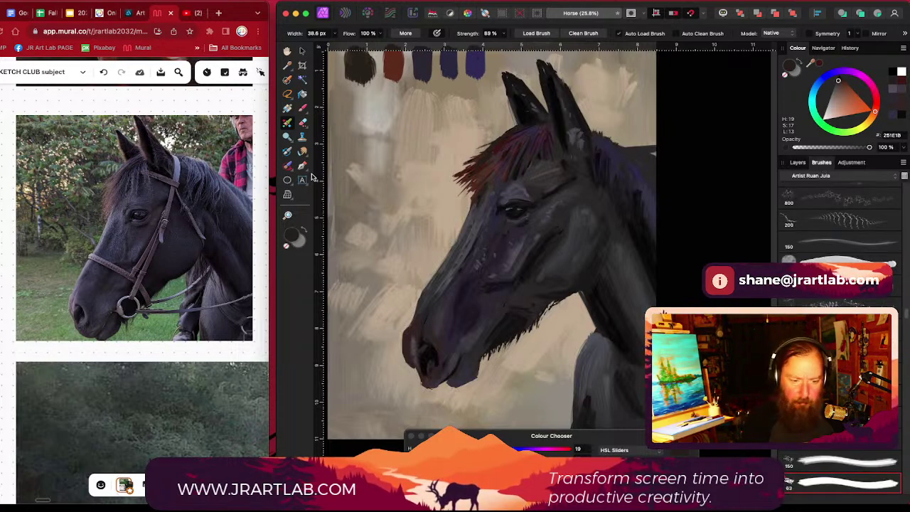
pyautogui.click(303, 152)
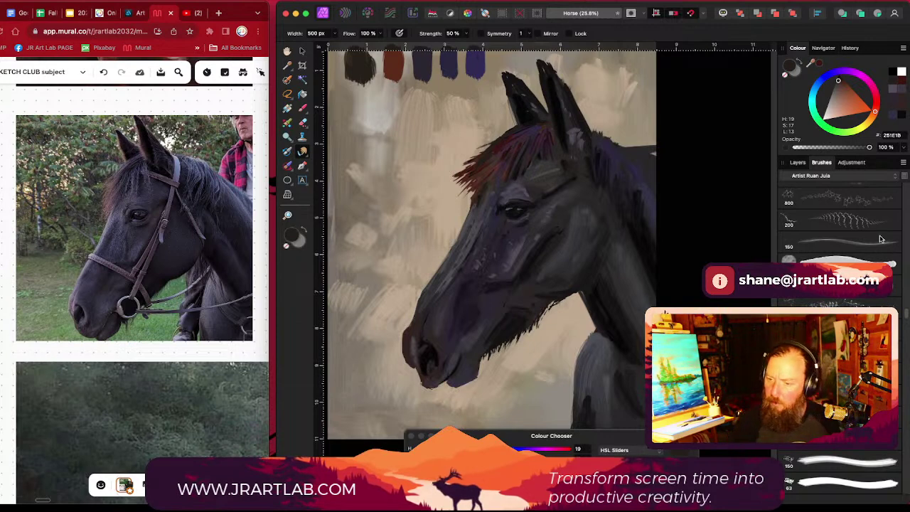
pyautogui.moveTo(908, 311); pyautogui.dragTo(907, 281)
pyautogui.scroll(-10, 908, 298)
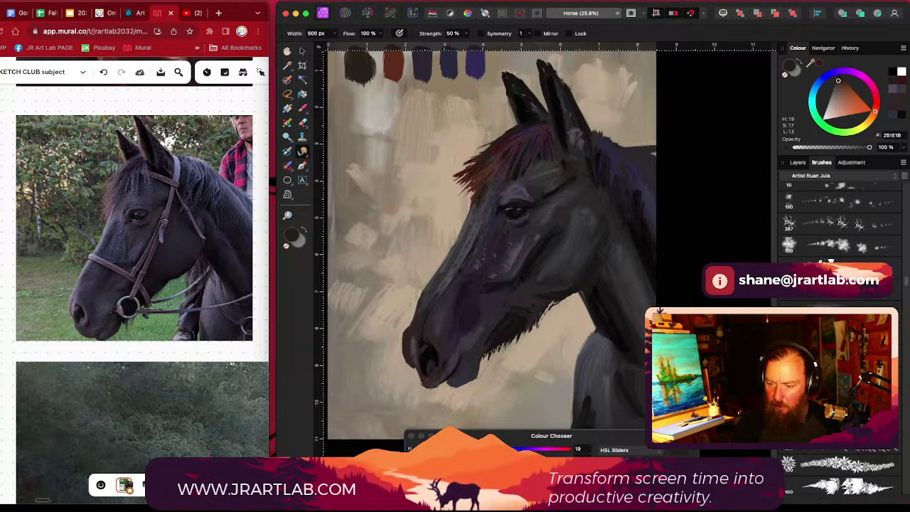
pyautogui.click(846, 333)
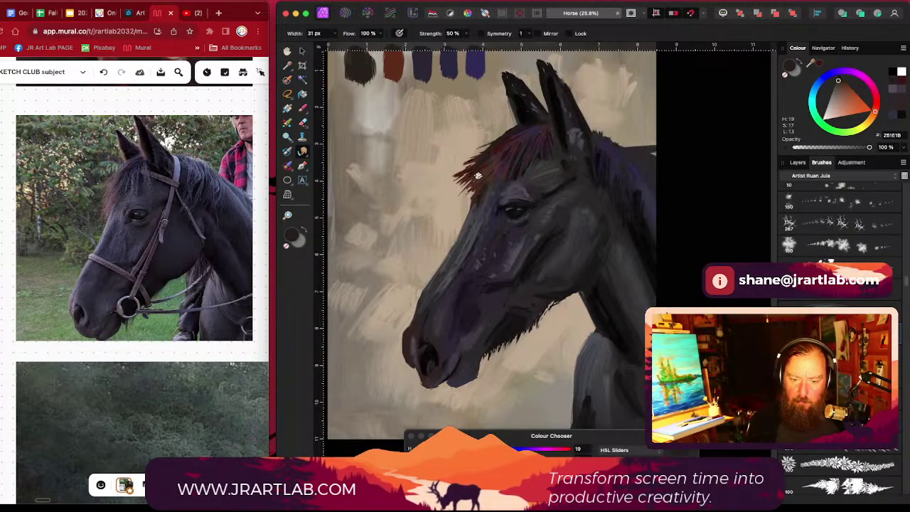
pyautogui.click(468, 37)
pyautogui.moveTo(465, 44); pyautogui.dragTo(507, 44)
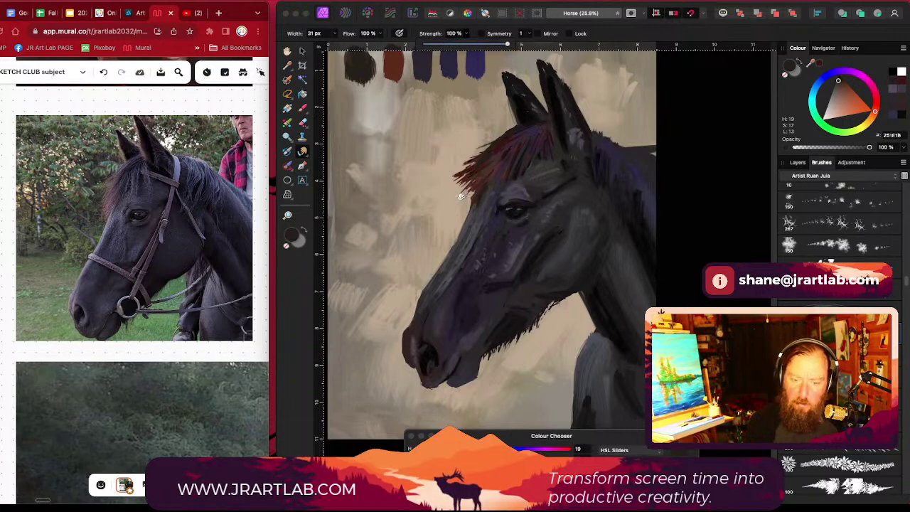
pyautogui.moveTo(457, 186); pyautogui.dragTo(475, 162)
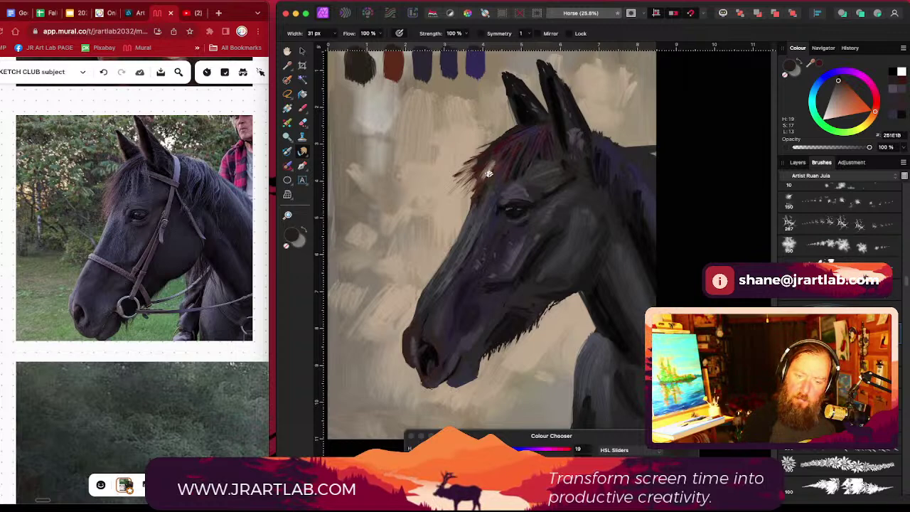
# Step: Smudge the forelock strands further, lowering the smudge strength to 90%
pyautogui.moveTo(491, 161); pyautogui.dragTo(485, 177)
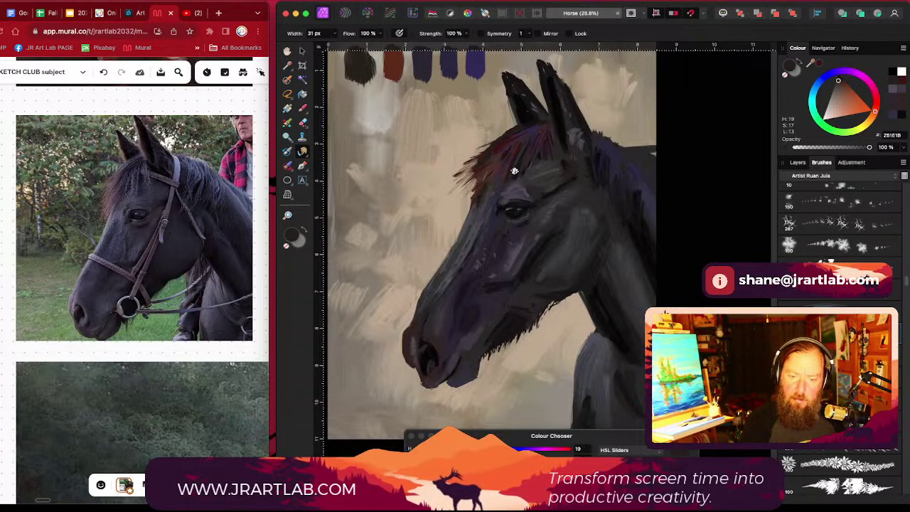
pyautogui.click(466, 34)
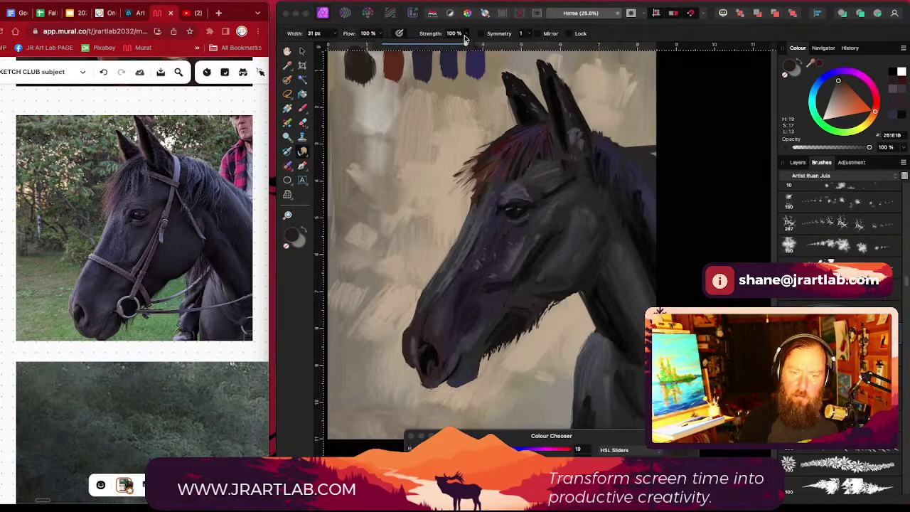
pyautogui.moveTo(467, 44); pyautogui.dragTo(458, 45)
pyautogui.moveTo(518, 169); pyautogui.dragTo(510, 179)
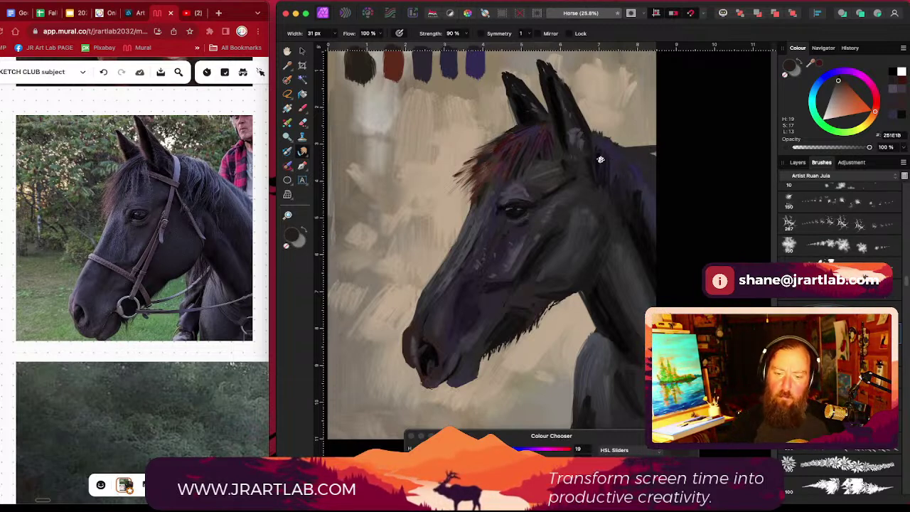
# Step: Enlarge the smudge brush to 47.1 px and blend the mane behind the ears
pyautogui.press(']')
pyautogui.press(']')
pyautogui.press(']')
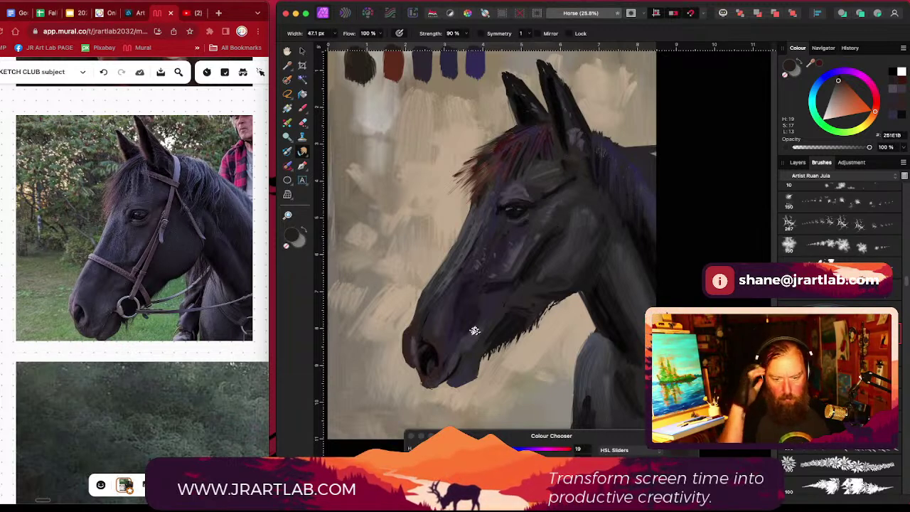
pyautogui.moveTo(558, 297)
pyautogui.mouseDown()
pyautogui.moveTo(590, 264)
pyautogui.moveTo(617, 306)
pyautogui.moveTo(606, 303)
pyautogui.mouseUp()
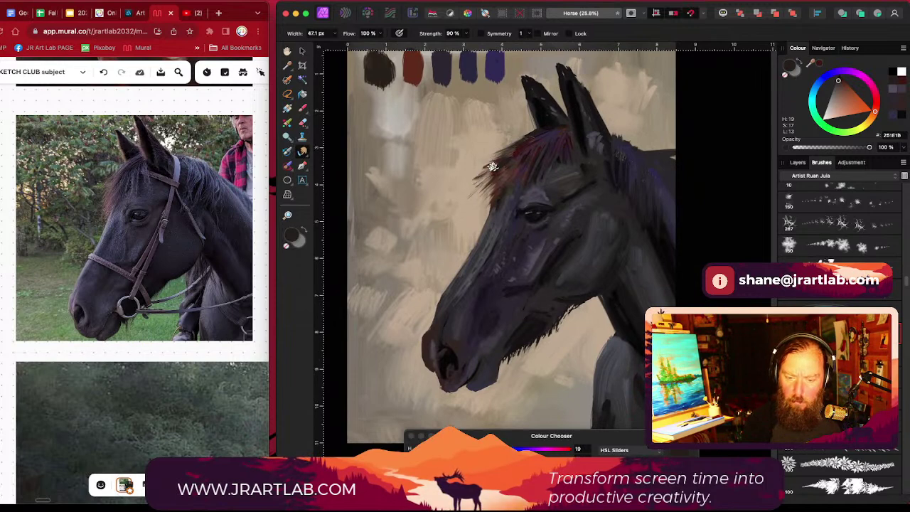
# Step: Using the Paint Mixer Brush, sample dark brown 251E1B from the forelock, reduce the brush to 17.1 px and paint fine strands in the mane
pyautogui.click(303, 108)
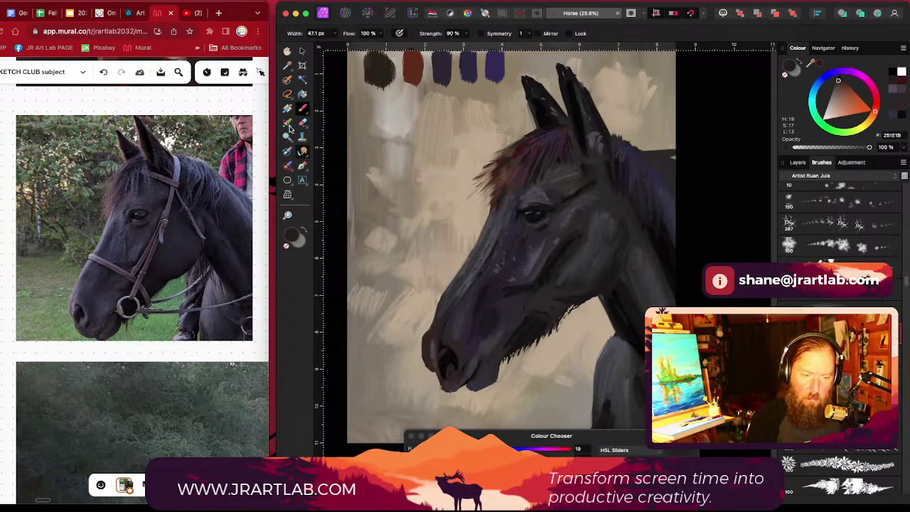
pyautogui.click(287, 123)
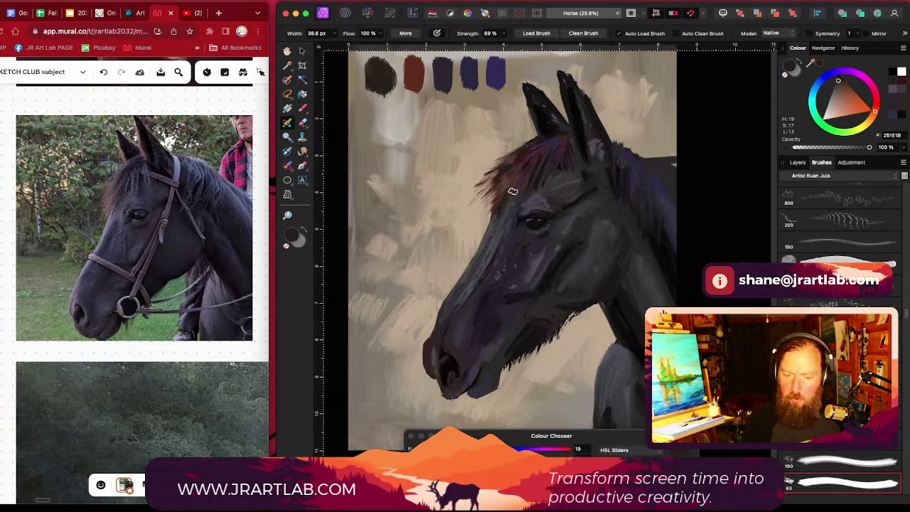
pyautogui.keyDown('alt'); pyautogui.click(508, 167); pyautogui.keyUp('alt')
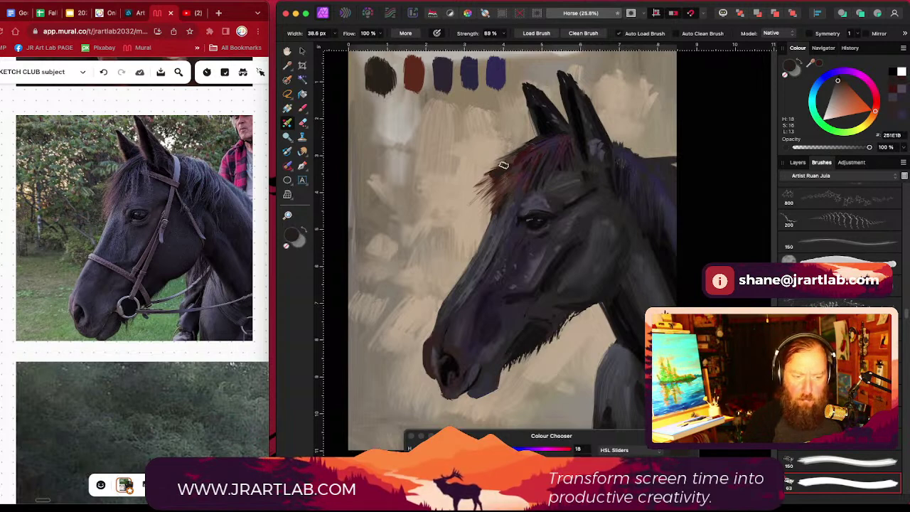
pyautogui.press('[')
pyautogui.press('[')
pyautogui.press('[')
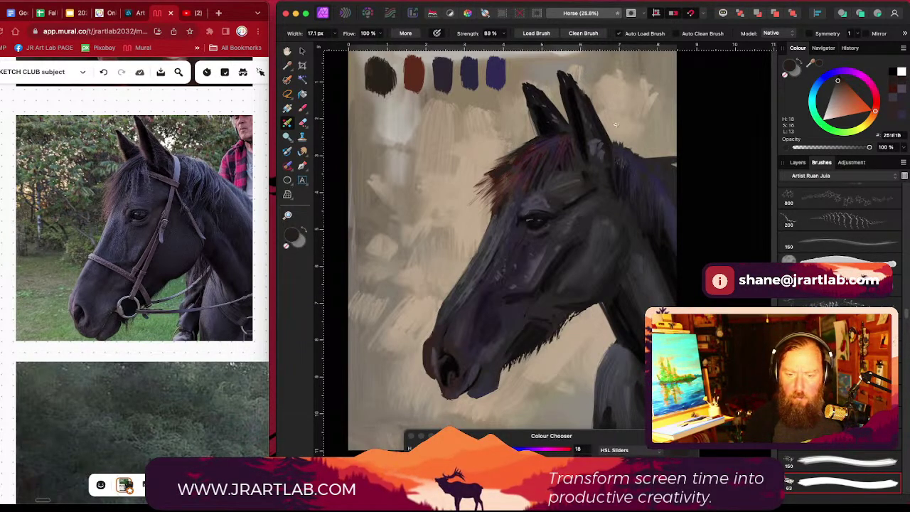
pyautogui.moveTo(644, 224); pyautogui.dragTo(635, 201)
pyautogui.scroll(-5, 635, 213)
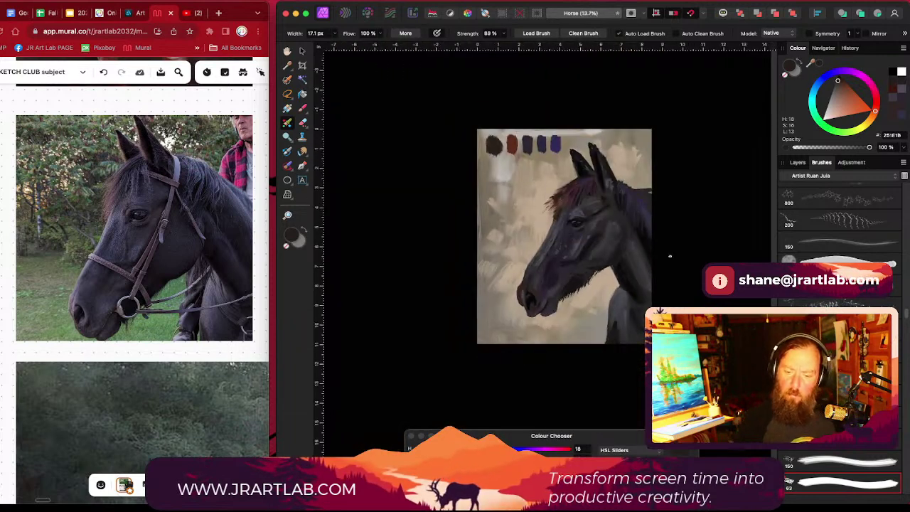
pyautogui.moveTo(670, 256); pyautogui.dragTo(635, 229)
pyautogui.scroll(4, 633, 213)
pyautogui.moveTo(631, 189); pyautogui.dragTo(645, 201)
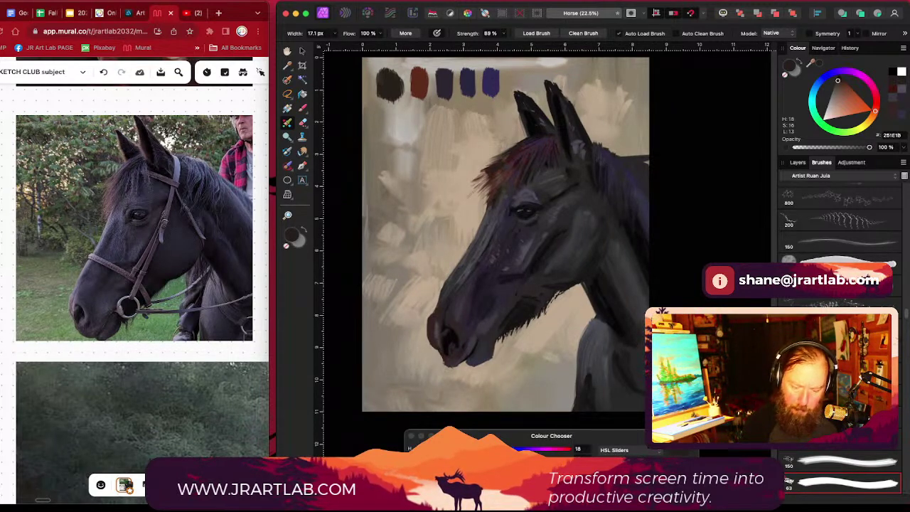
# Step: Lighten the brown to 89695B and paint highlights around the nostril and lips, enlarging the brush to 34.4 px
pyautogui.moveTo(443, 463); pyautogui.dragTo(479, 478)
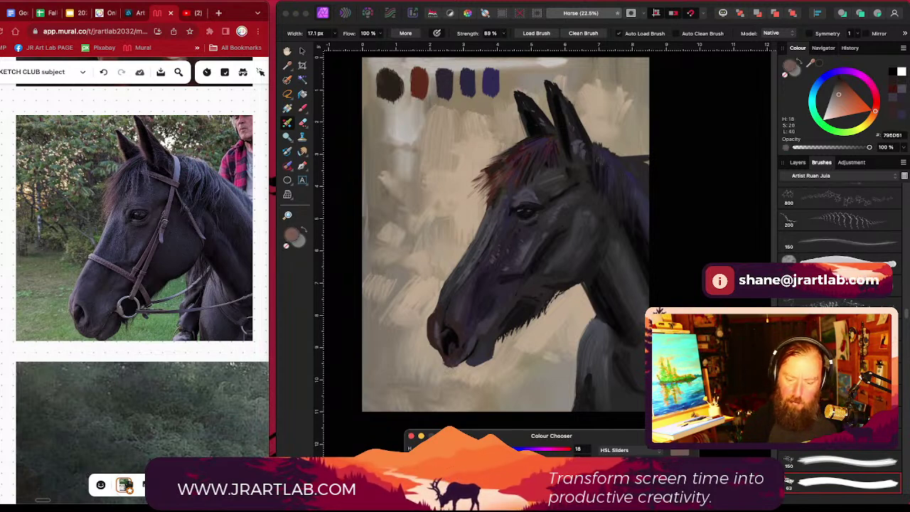
pyautogui.click(434, 332)
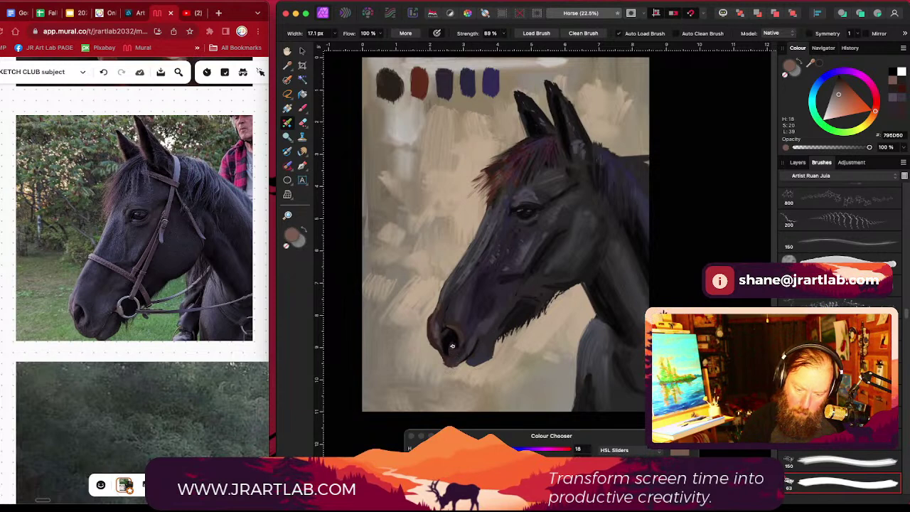
pyautogui.moveTo(478, 479); pyautogui.dragTo(485, 480)
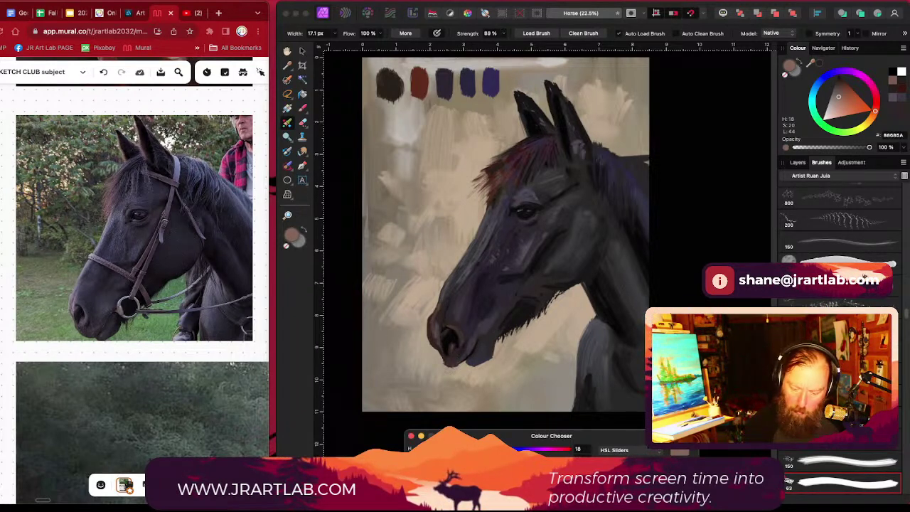
pyautogui.click(452, 348)
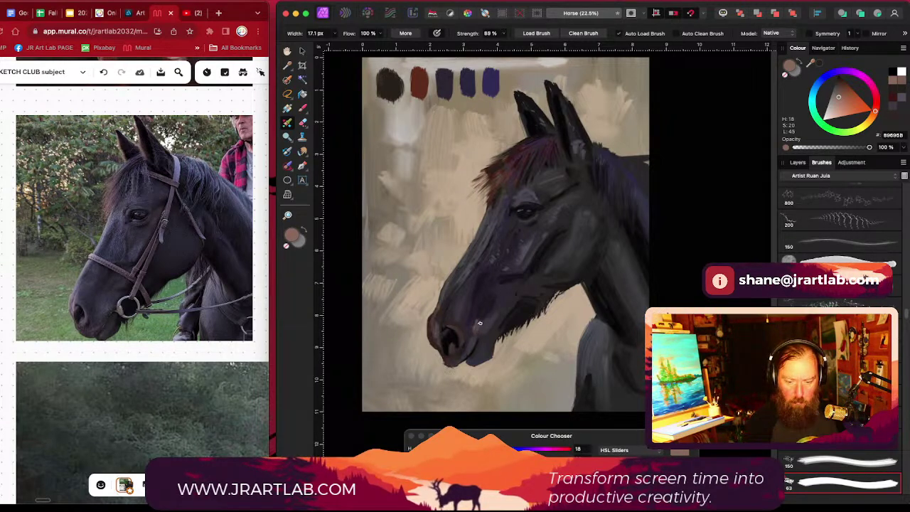
pyautogui.press(']')
pyautogui.press(']')
pyautogui.press(']')
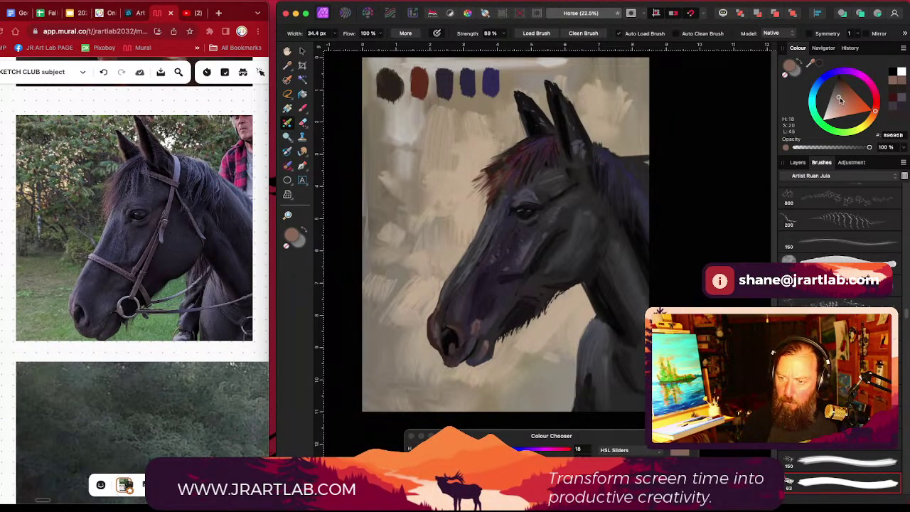
# Step: Set the colour to black 000000, reduce the brush to 11 px and darken the line of the mouth
pyautogui.moveTo(838, 97); pyautogui.dragTo(837, 74)
pyautogui.press('[')
pyautogui.press('[')
pyautogui.press('[')
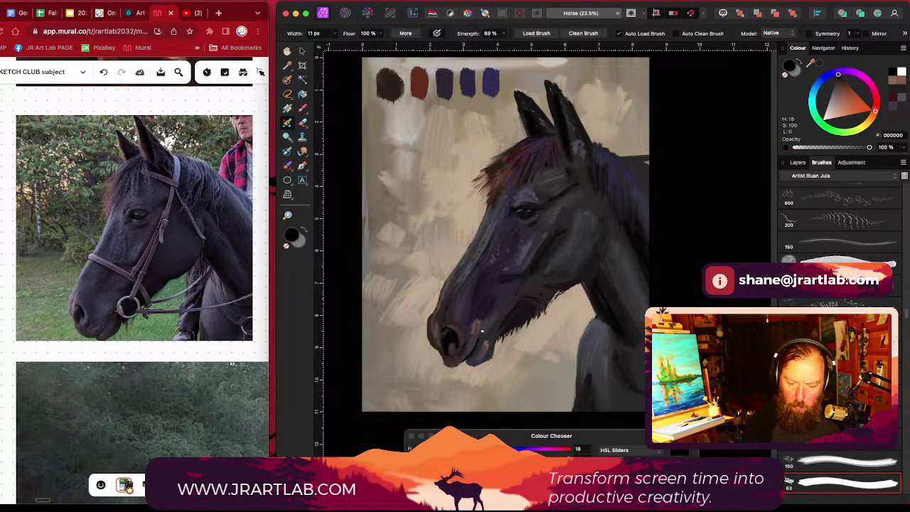
pyautogui.moveTo(480, 334); pyautogui.dragTo(477, 341)
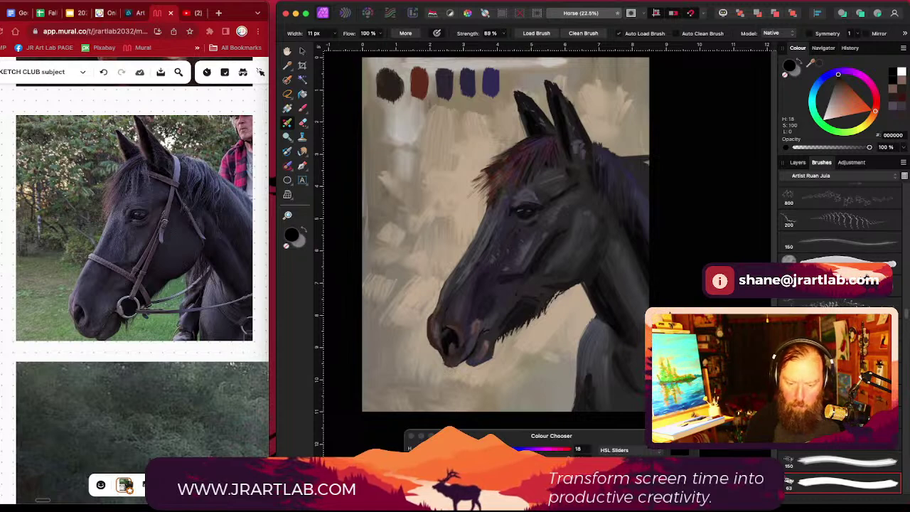
pyautogui.scroll(1, 488, 333)
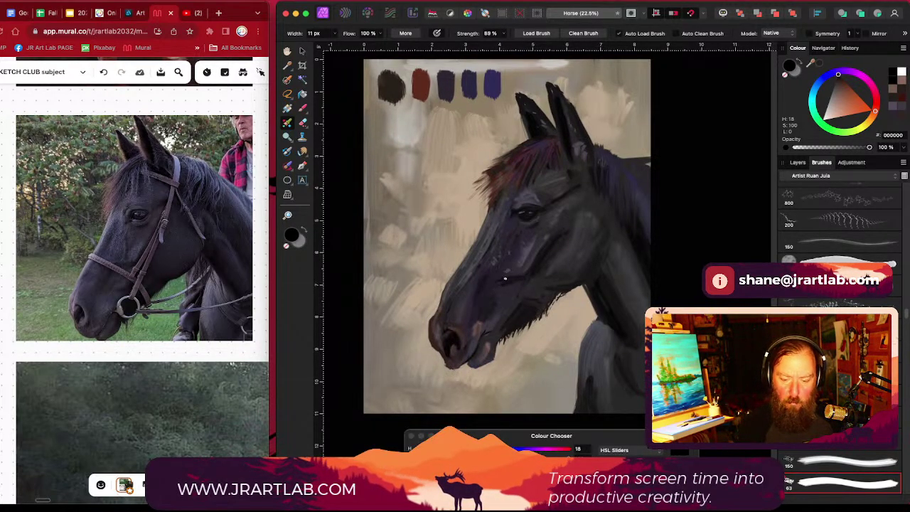
# Step: Enlarge the mixer brush to 38.8 px
pyautogui.press(']')
pyautogui.press(']')
pyautogui.press(']')
pyautogui.press(']')
pyautogui.press(']')
pyautogui.press(']')
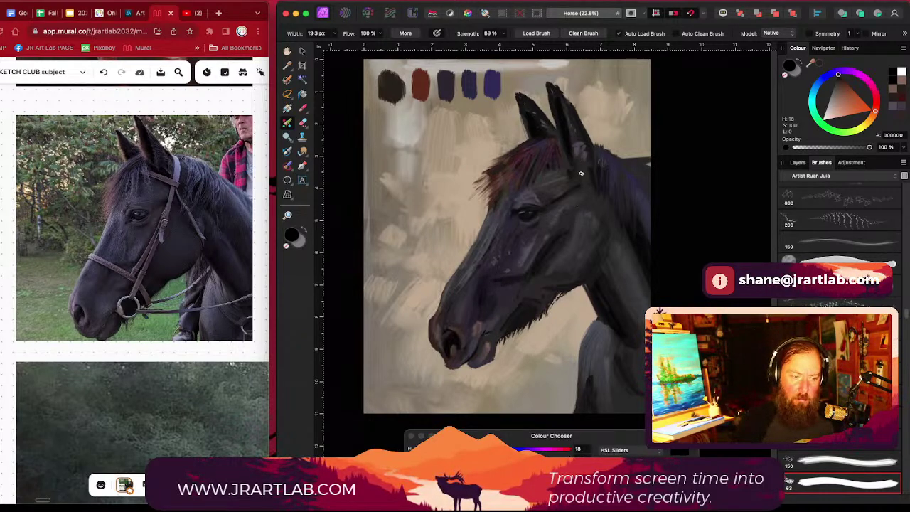
pyautogui.press(']')
pyautogui.press(']')
pyautogui.press(']')
pyautogui.press(']')
pyautogui.press(']')
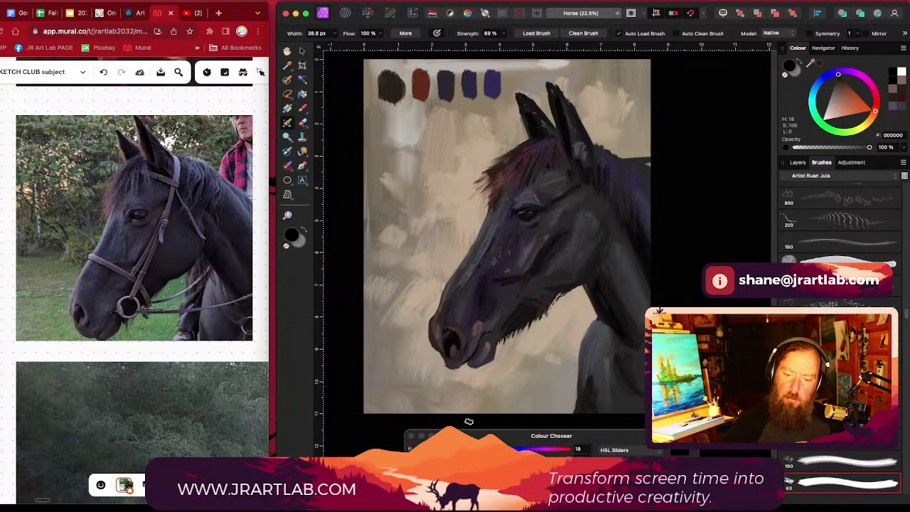
# Step: Close the Colour Chooser and switch to the browser board with the horse reference photo
pyautogui.scroll(-5, 665, 282)
pyautogui.scroll(5, 639, 286)
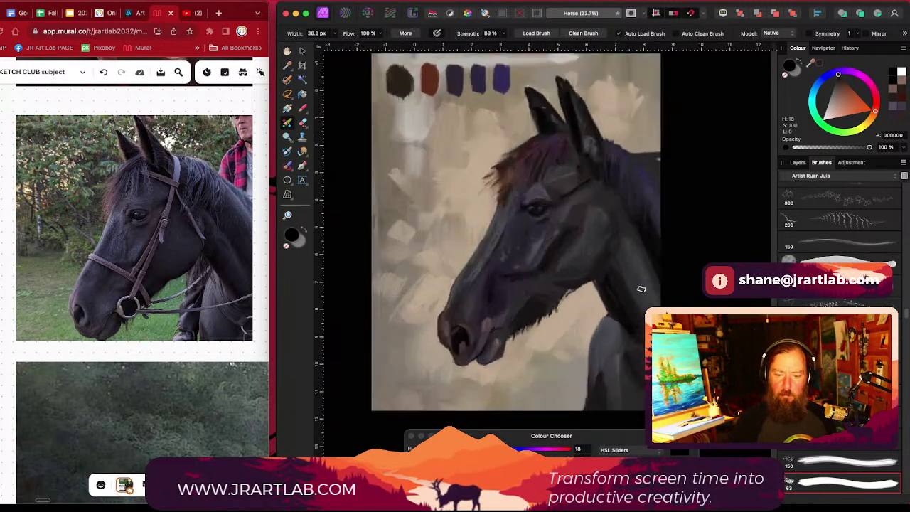
pyautogui.click(412, 436)
pyautogui.moveTo(594, 332); pyautogui.dragTo(609, 367)
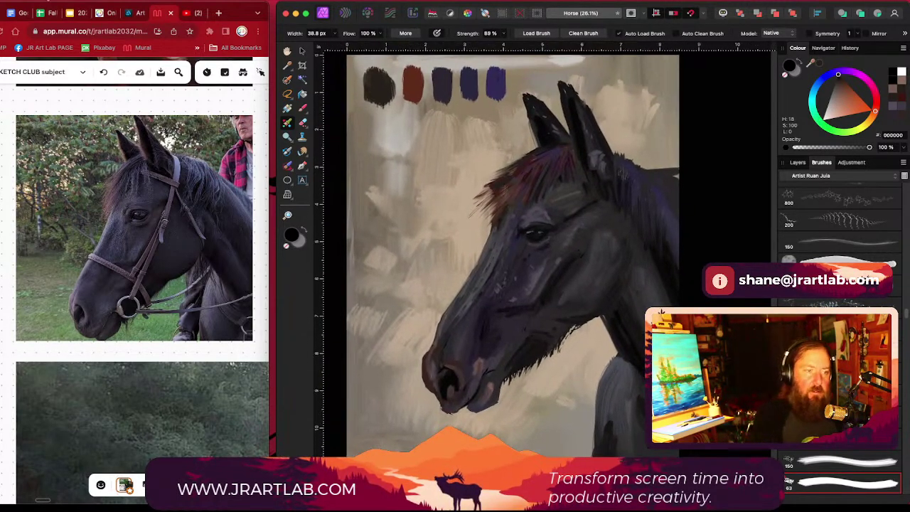
pyautogui.click(48, 1)
pyautogui.click(60, 167)
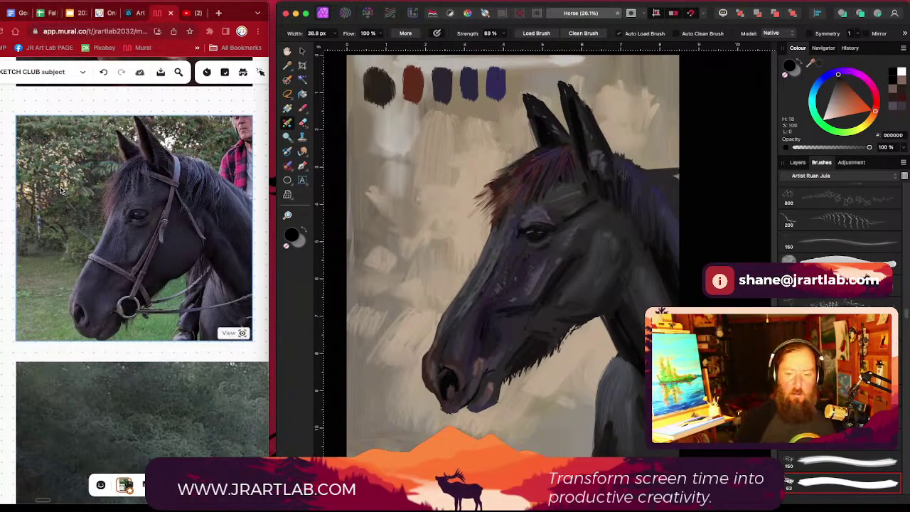